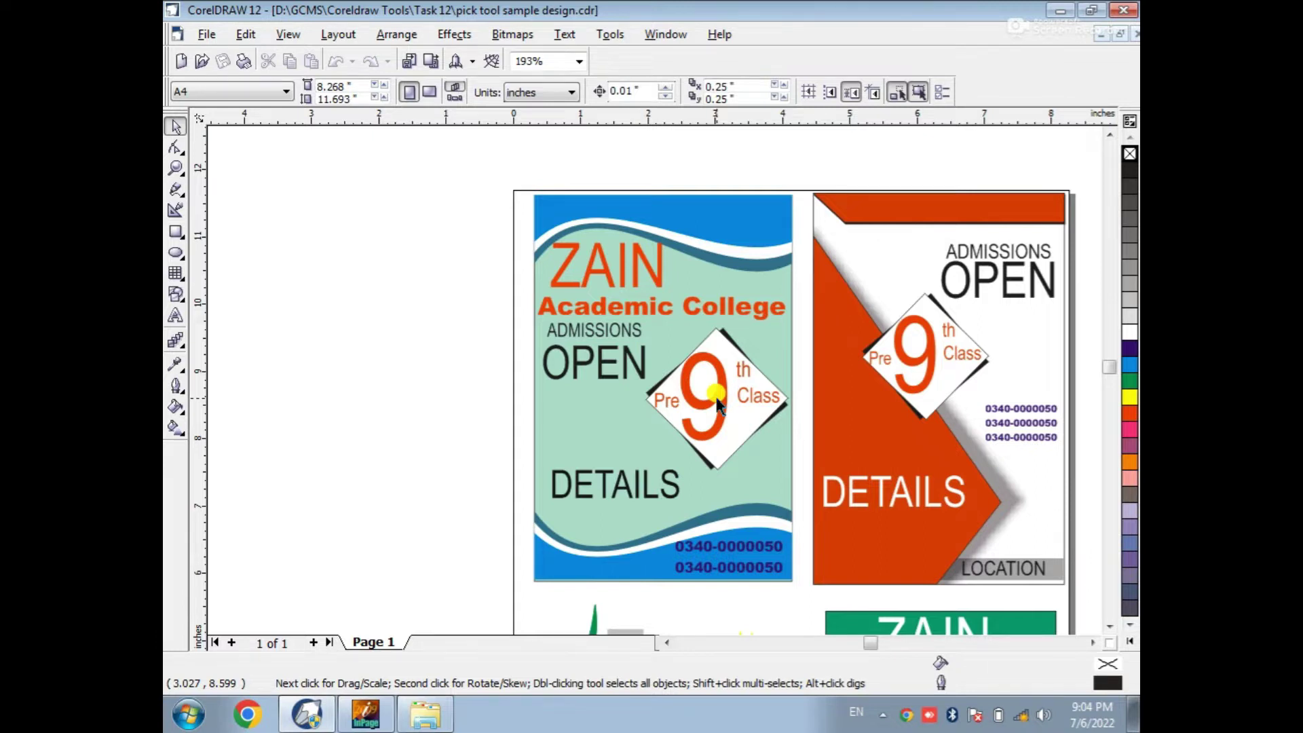
Draw a rectangle about 4.05 by 5.94 inches beside the page, left of the first poster, and fill it with Pale Yellow
key("F3")
key("F2")
left_click_drag(498, 447, 848, 179)
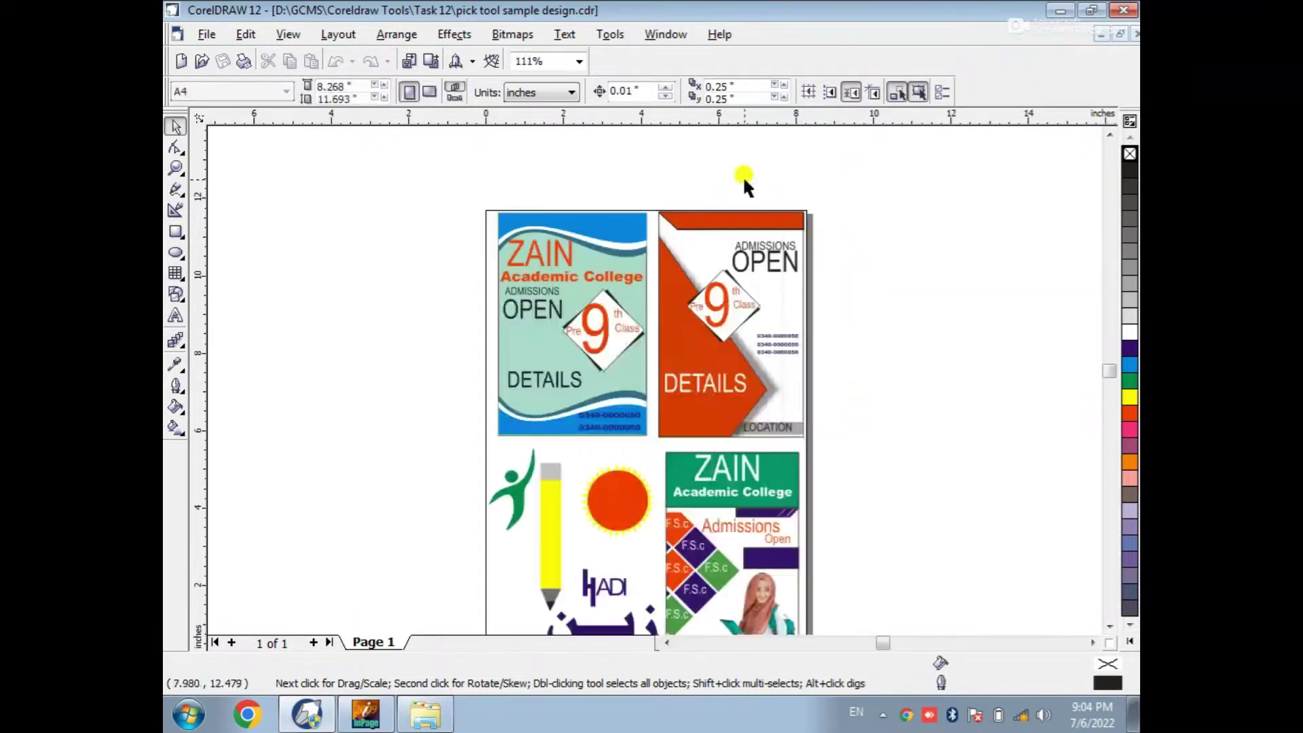
left_click(171, 232)
left_click_drag(276, 202, 423, 432)
left_click(175, 126)
left_click(275, 182)
left_click_drag(284, 190, 581, 451)
left_click_drag(467, 436, 517, 440)
left_click_drag(690, 376, 708, 376)
left_click(1129, 643)
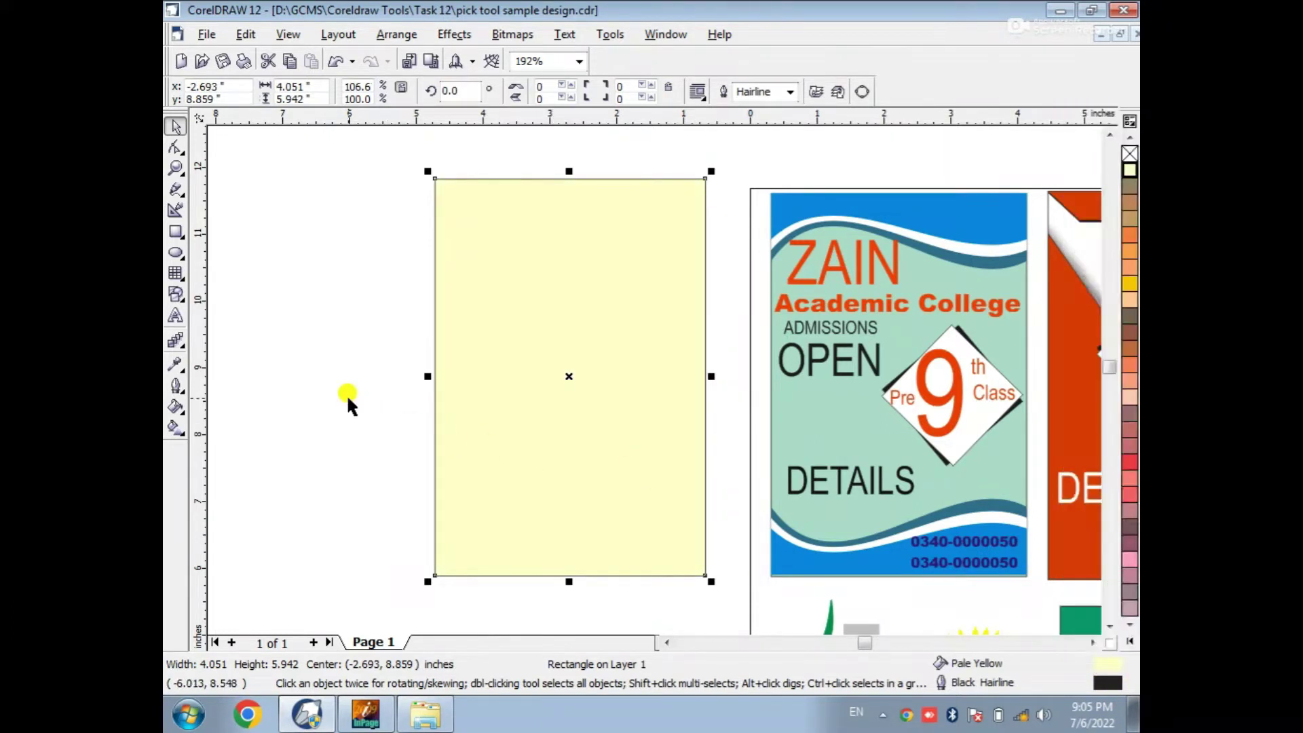
Create a shortened copy of the rectangle as a band about 1.01 inches high along its top edge and fill it with Neon Red
left_click(389, 291)
left_click(587, 503)
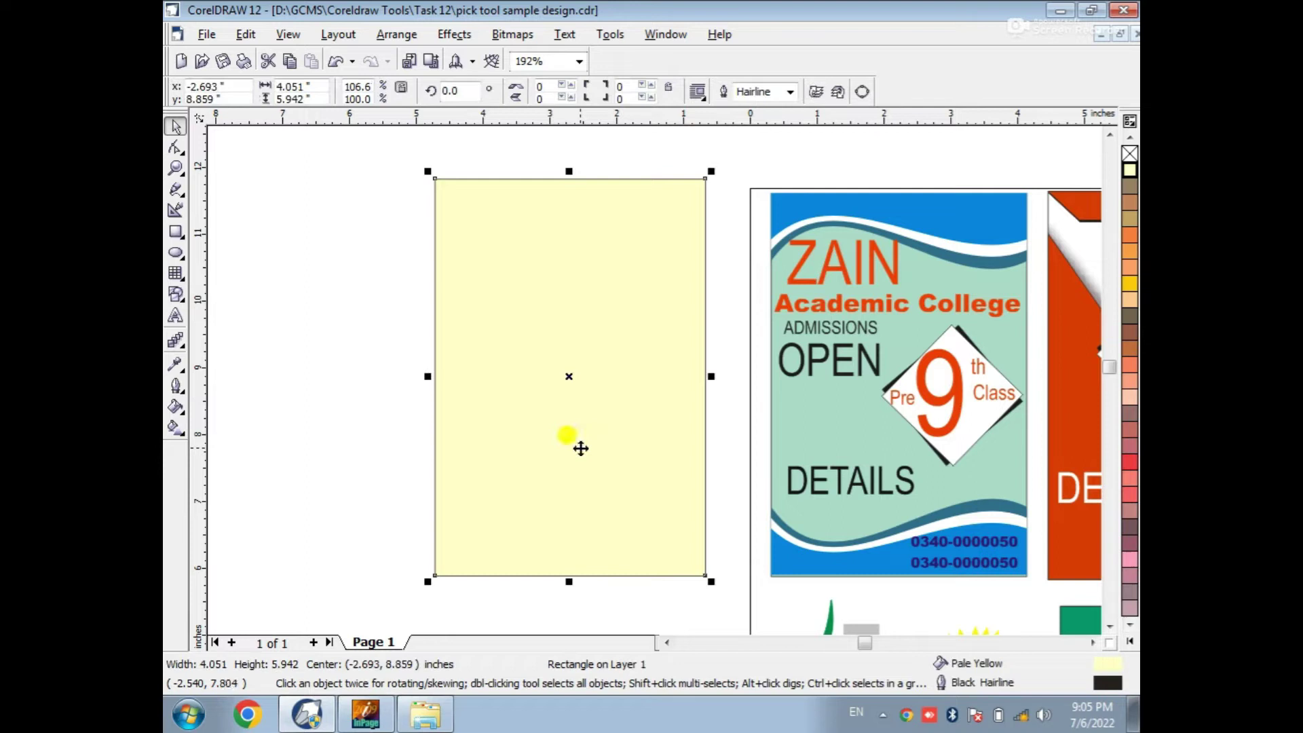
left_click_drag(573, 583, 547, 248)
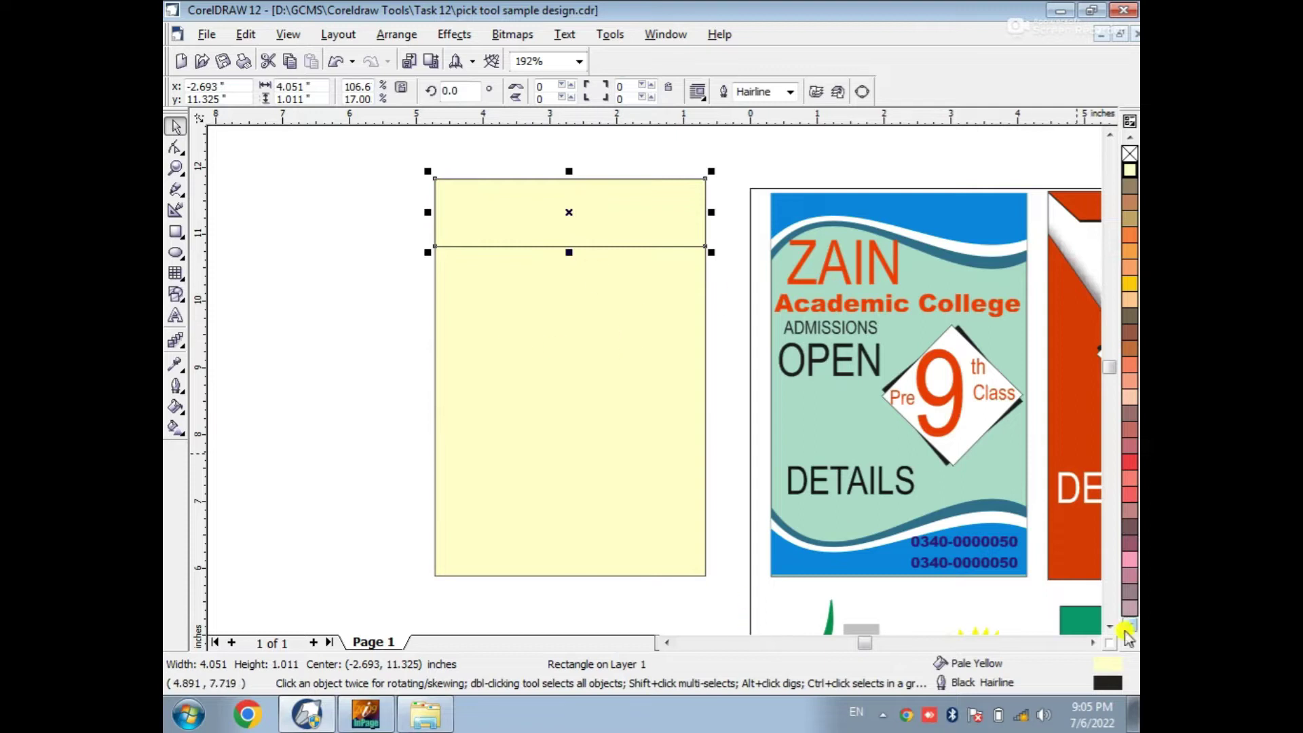
left_click(1127, 462)
left_click(409, 425)
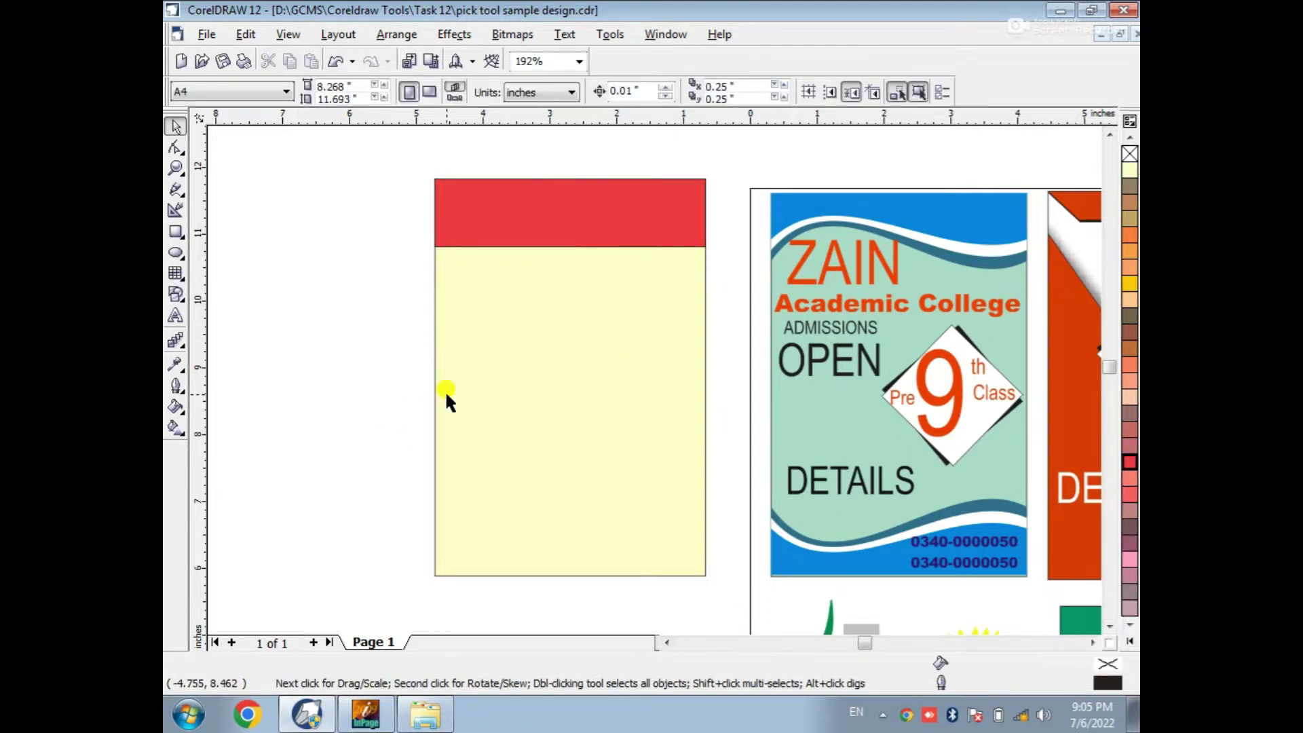
Convert the red band to curves and raise its lower-left corner node to make the lower edge slant
left_click_drag(347, 403, 718, 155)
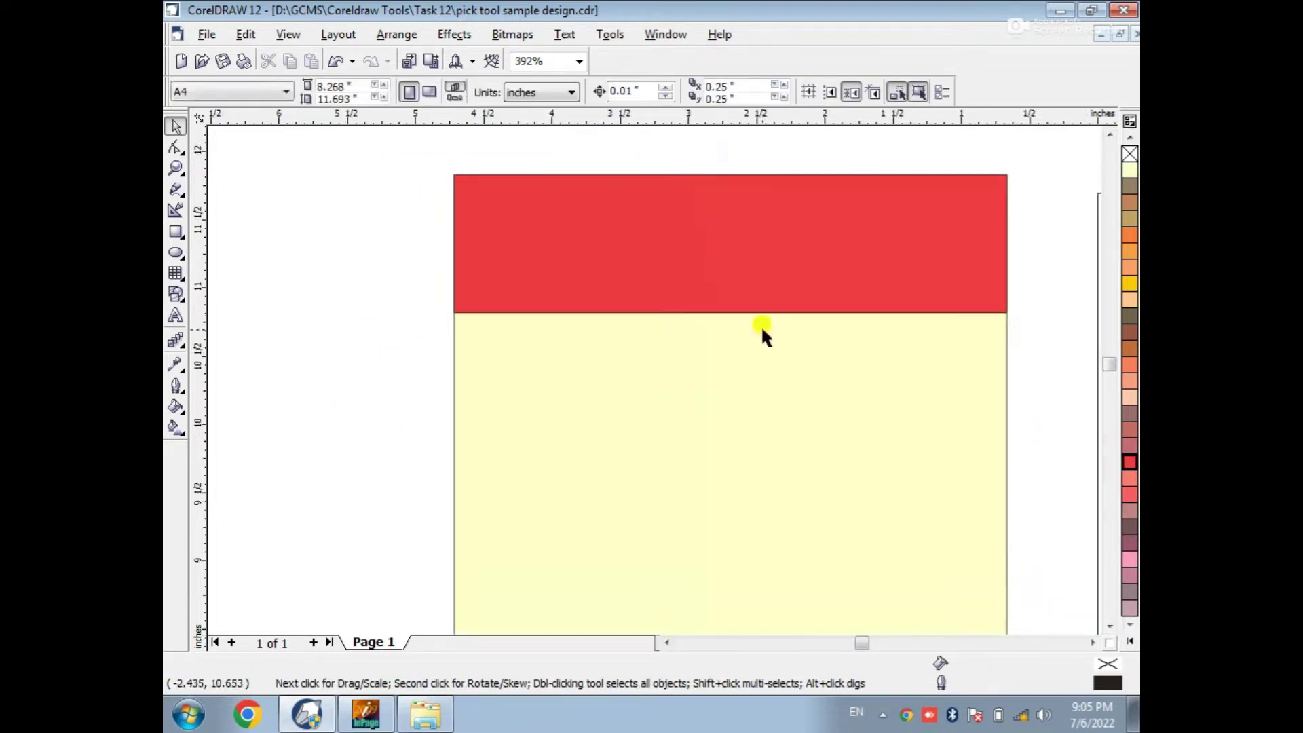
left_click(706, 273)
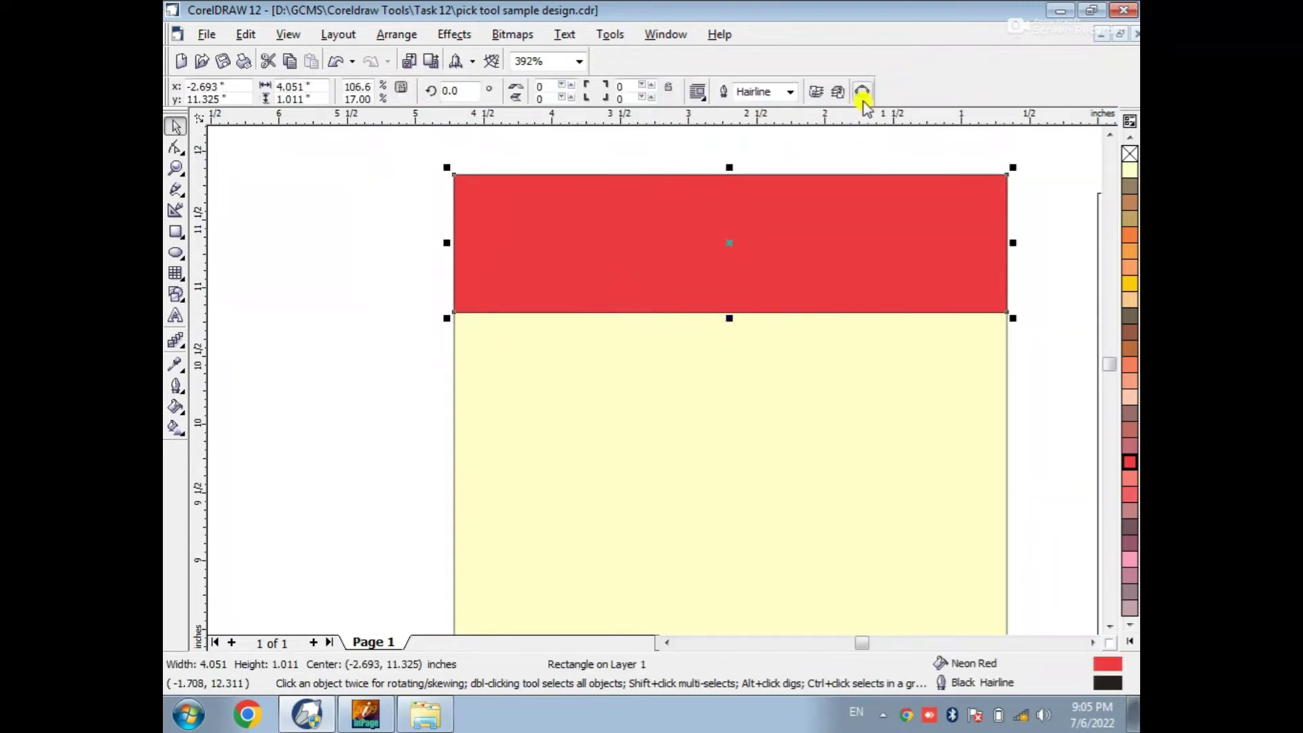
left_click(862, 98)
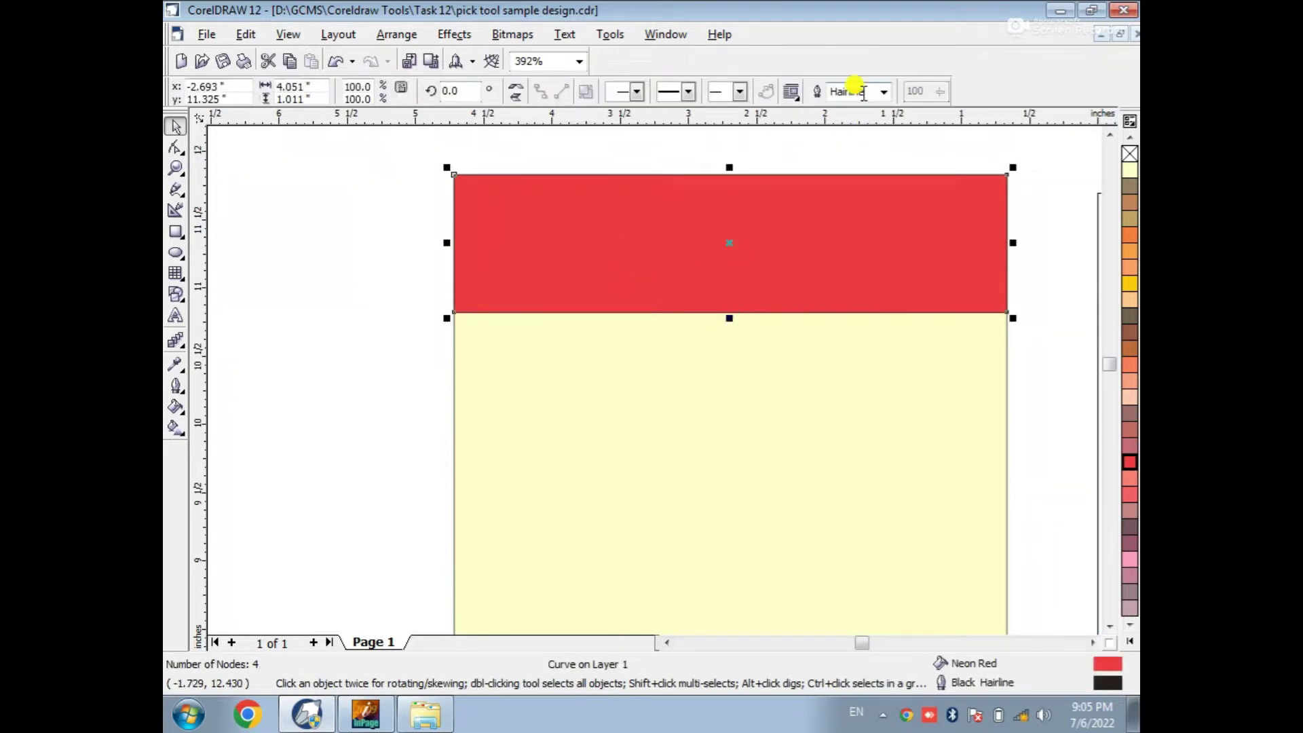
left_click(176, 146)
left_click_drag(508, 331, 454, 258)
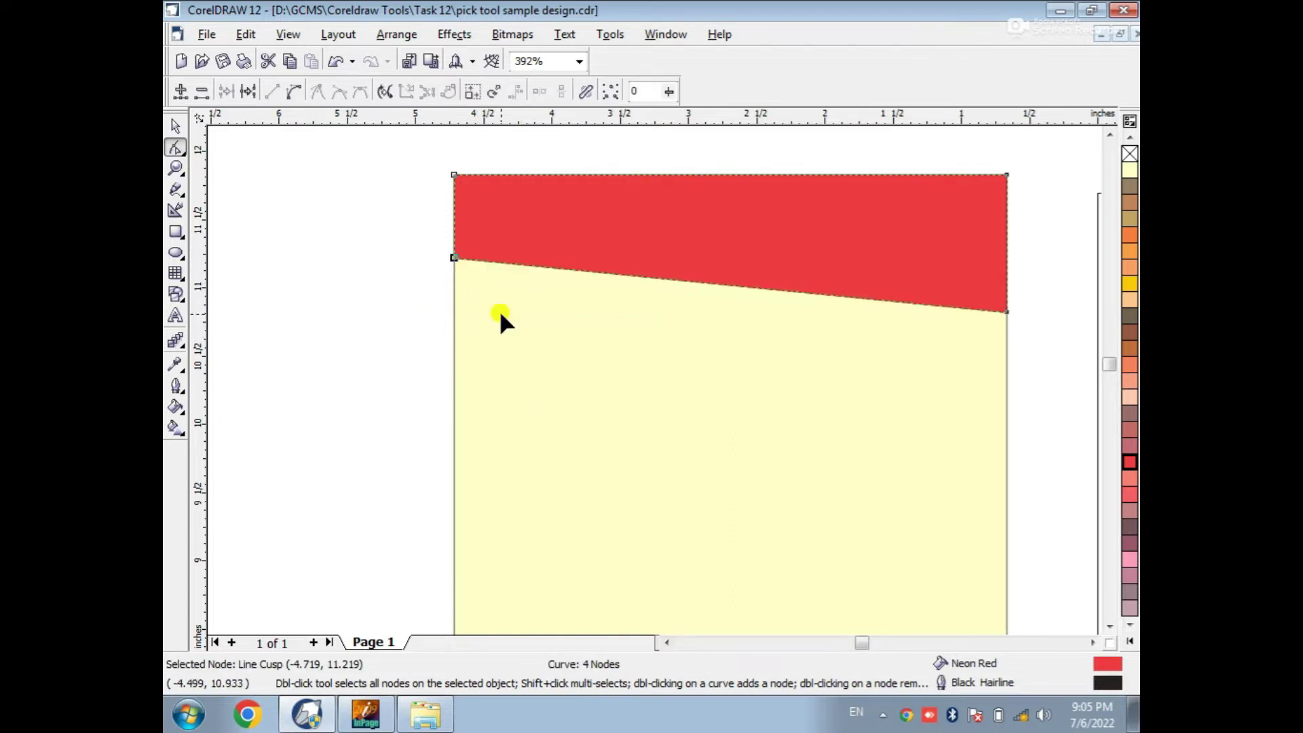
Convert the red band's lower edge to a curve and bend it into an S-shaped wave
left_click(701, 278)
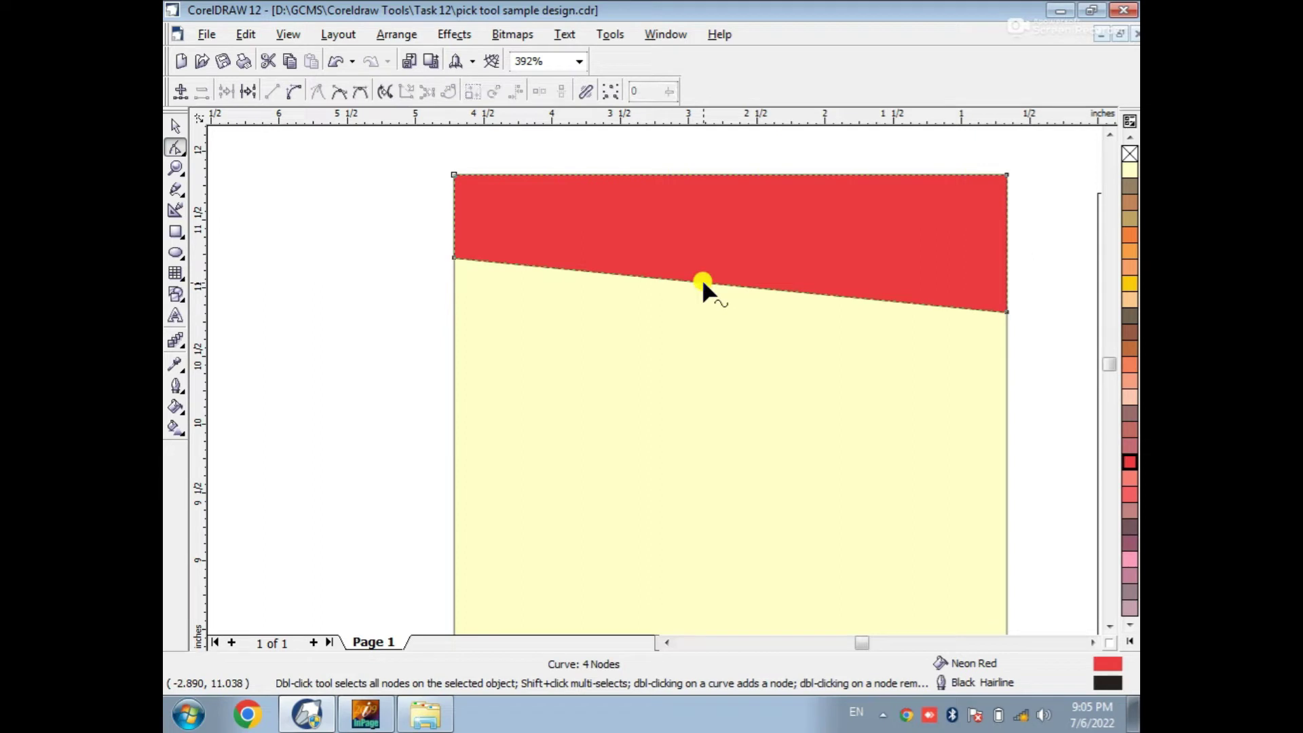
left_click(294, 92)
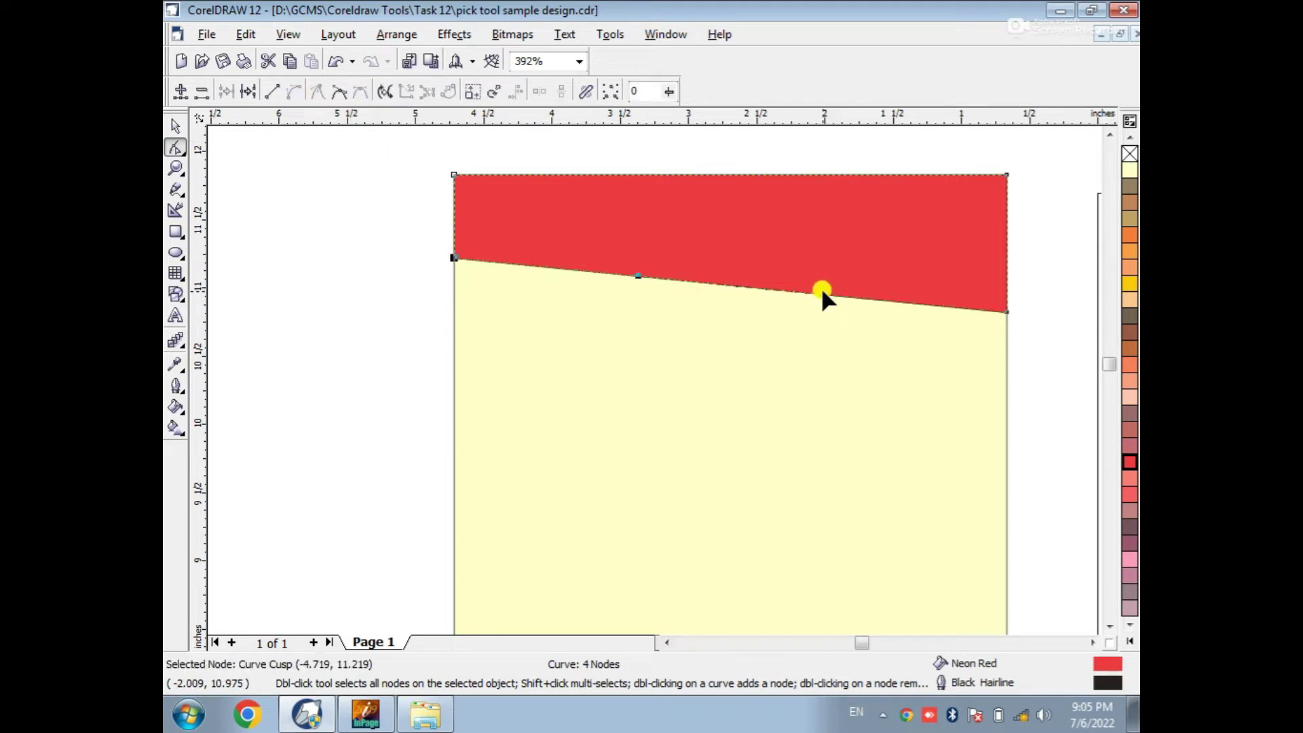
left_click_drag(819, 292, 878, 173)
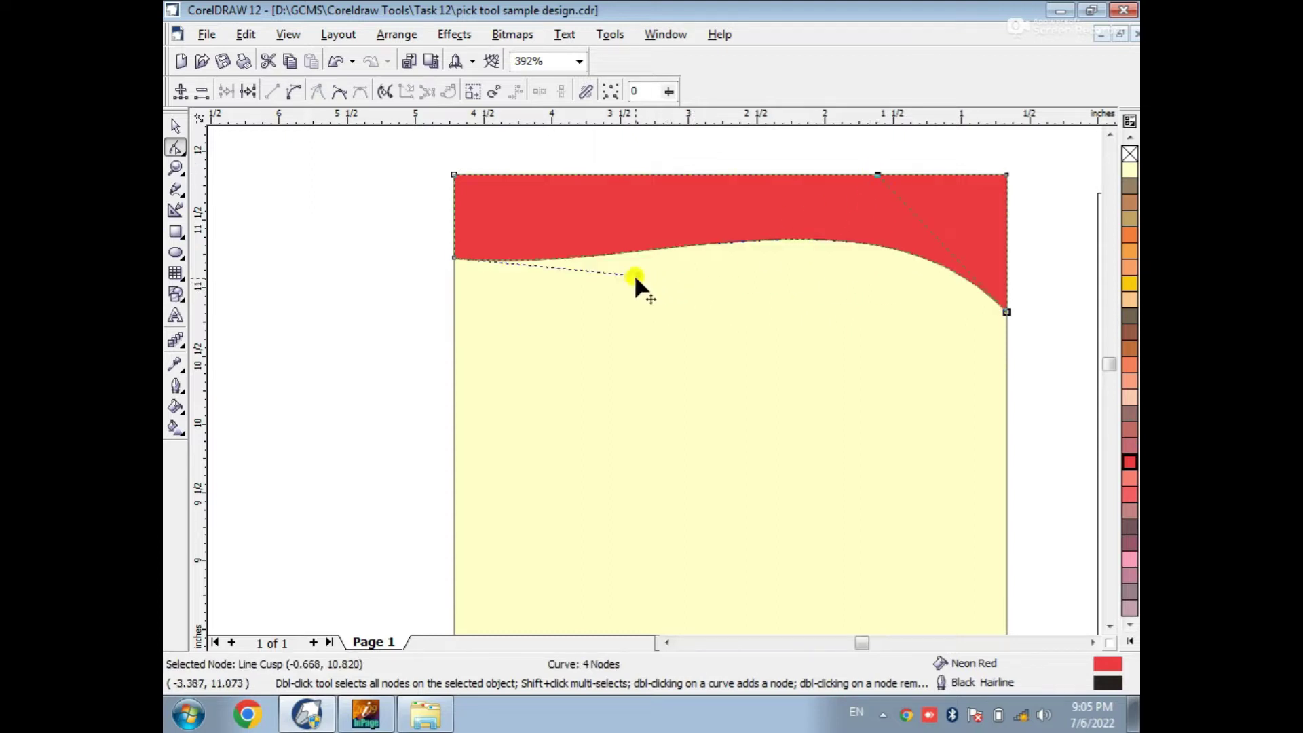
left_click_drag(634, 273, 638, 357)
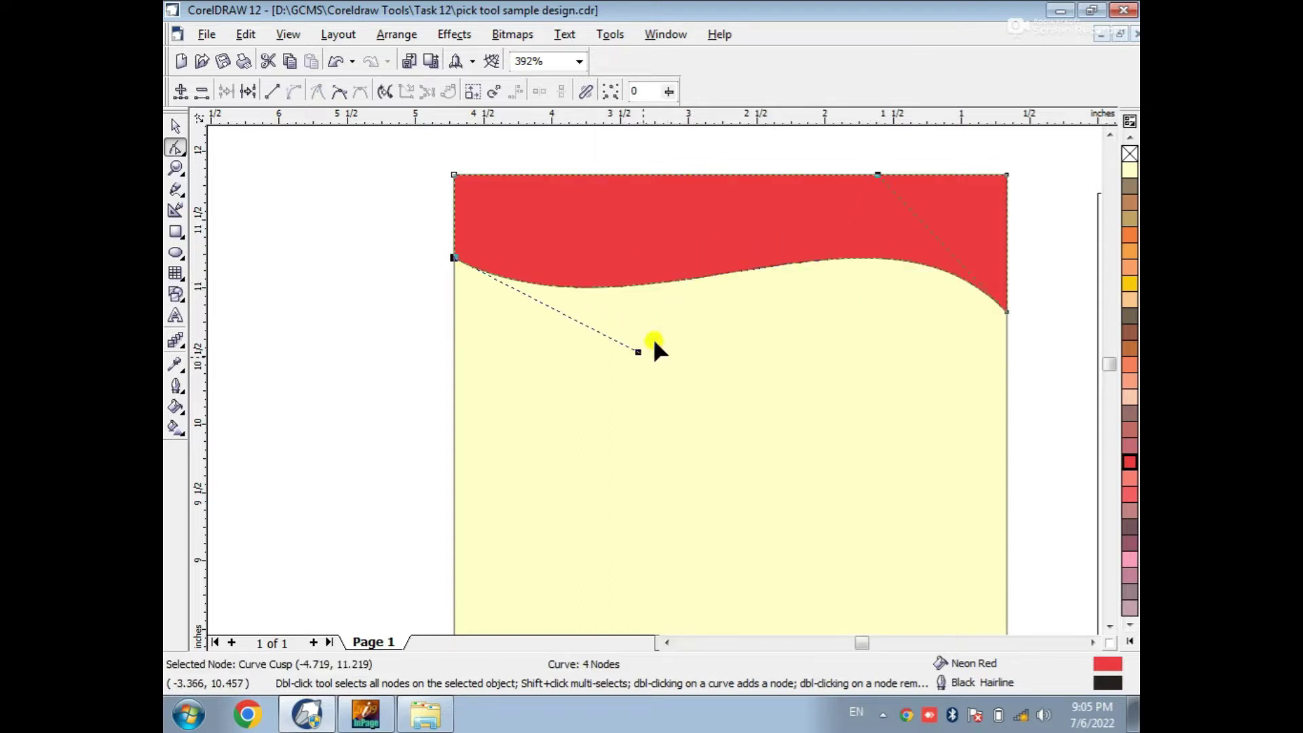
left_click_drag(876, 174, 893, 126)
scroll(763, 323, "down", 1)
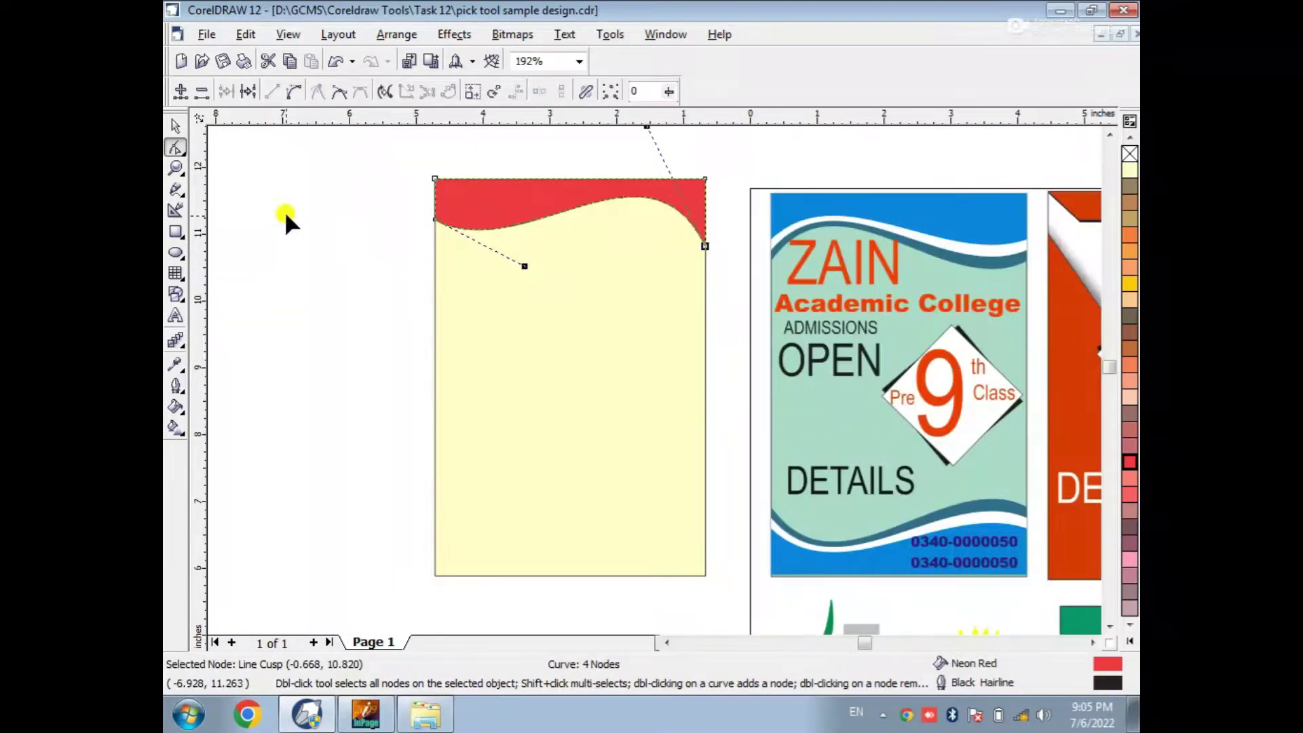
Mirror the red wave shape horizontally
left_click(175, 128)
left_click_drag(349, 160, 774, 284)
left_click(817, 302)
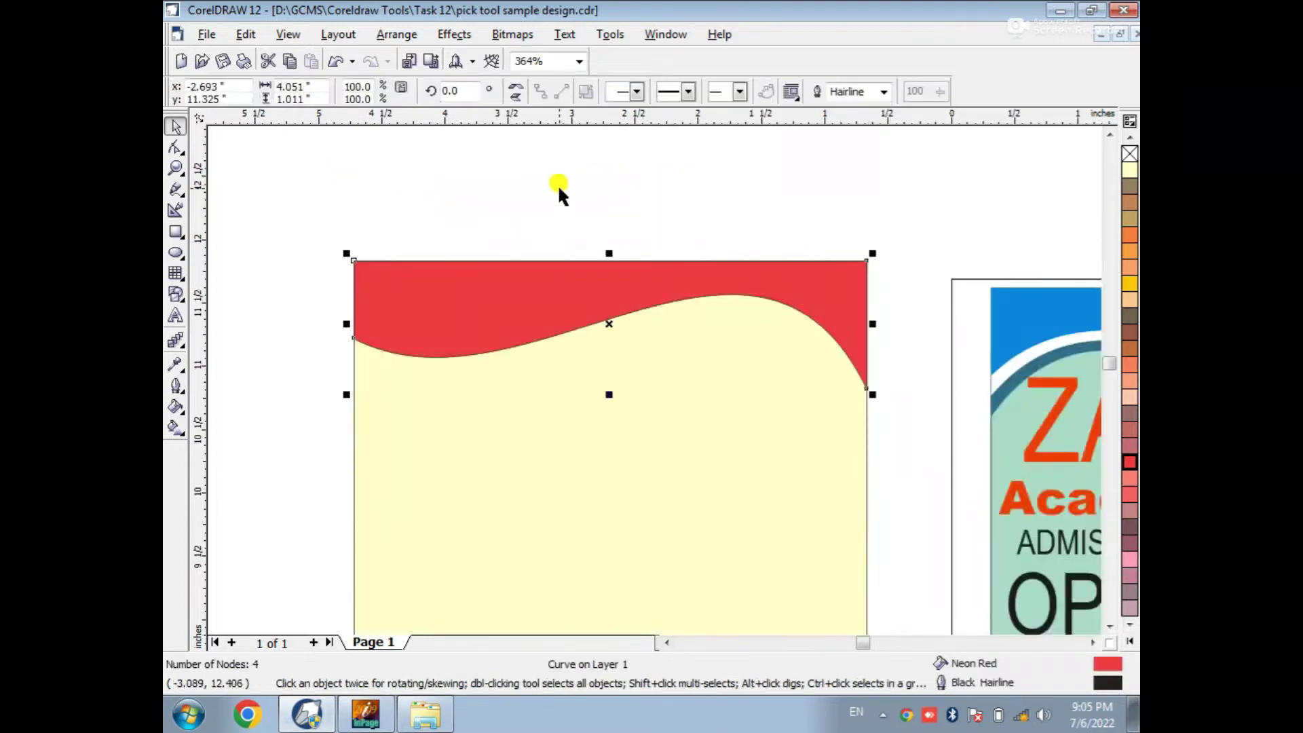
left_click(517, 87)
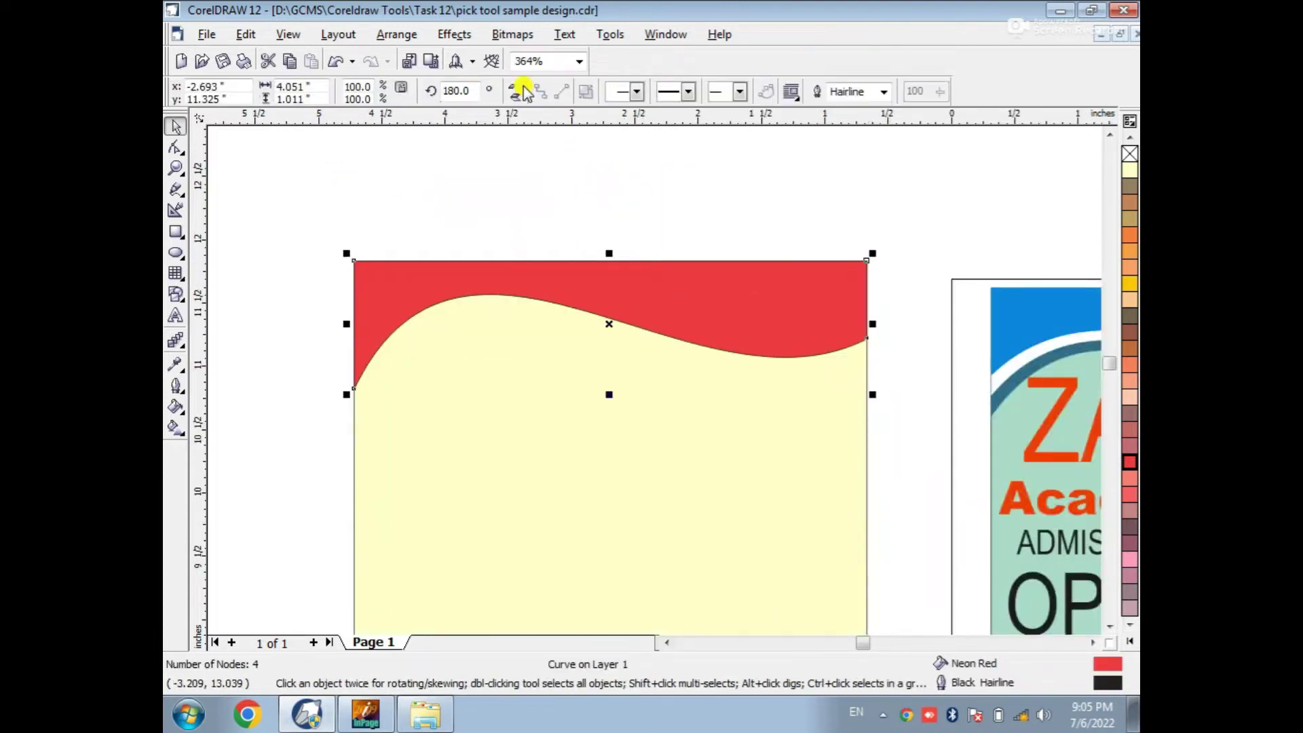
left_click(611, 227)
Create a shortened copy of the red wave, about 1 inch high and aligned to its top edge, and fill it with White
key("F3")
key("F2")
left_click_drag(349, 386, 781, 119)
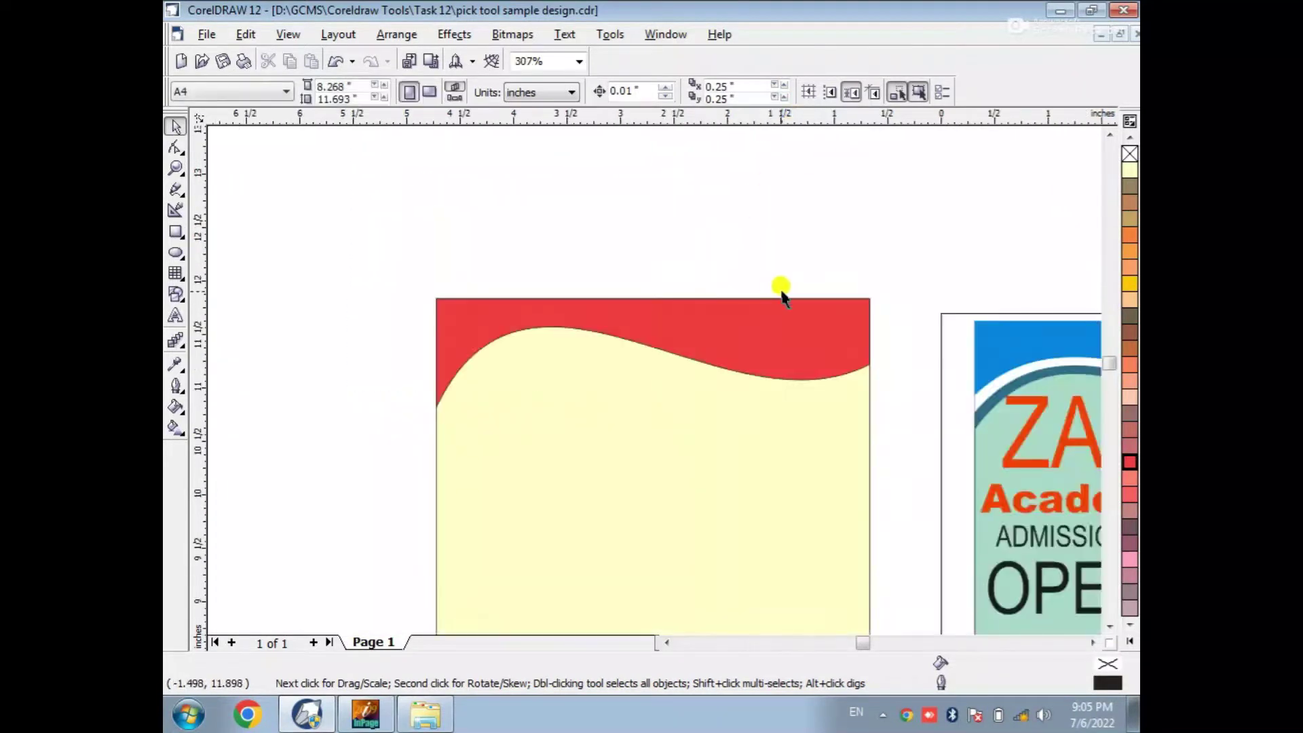
left_click(696, 313)
left_click_drag(330, 226, 918, 593)
mouse_move(695, 382)
left_mouse_down()
mouse_move(694, 423)
mouse_move(701, 380)
left_mouse_up()
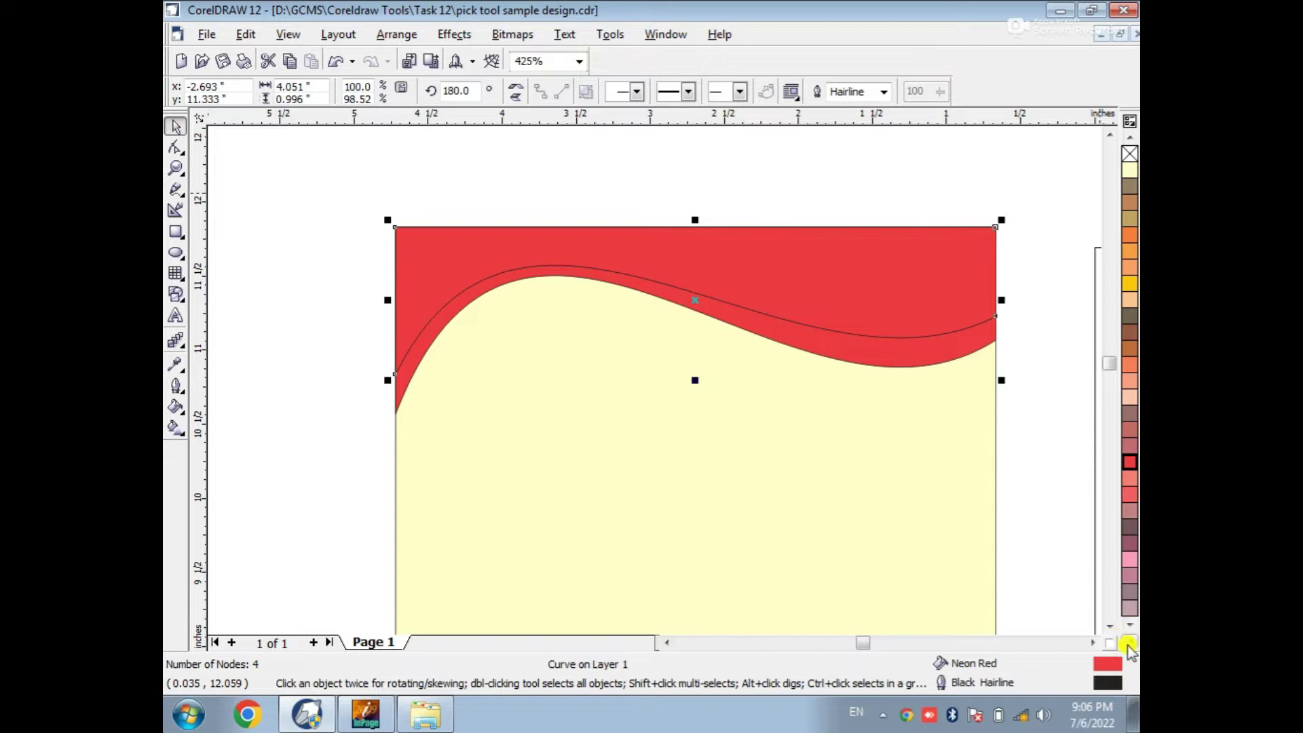
left_click(1128, 645)
left_click(1076, 317)
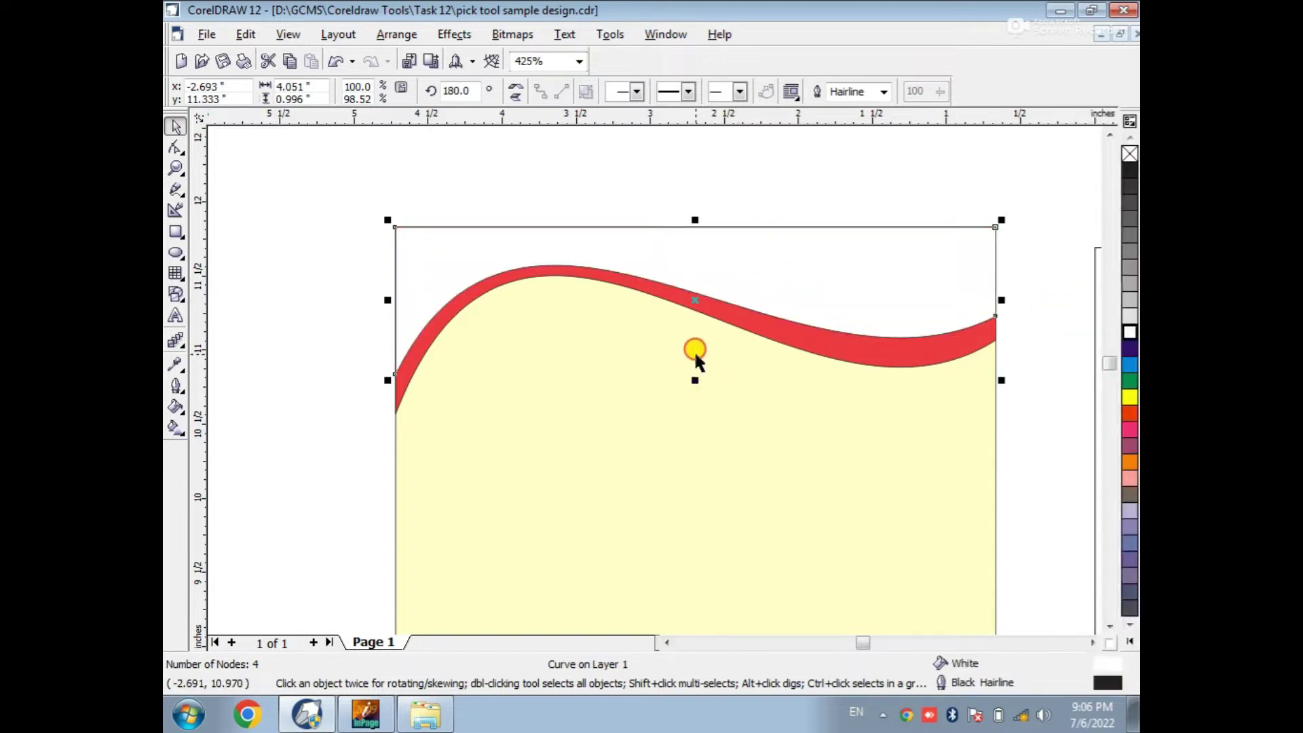
Create a shortened copy of the white wave, about 0.81 inches high and aligned to its top edge, and fill it with Blue
left_click_drag(695, 380, 702, 354)
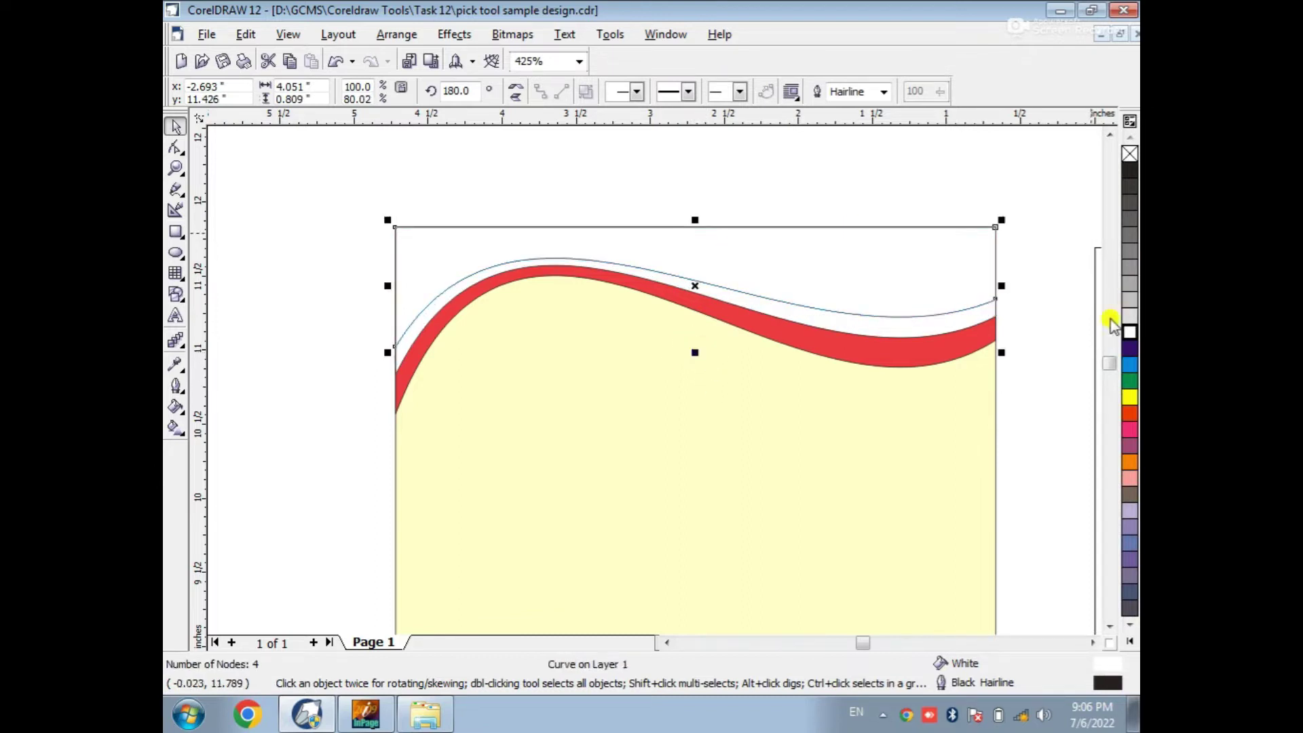
left_click(1128, 348)
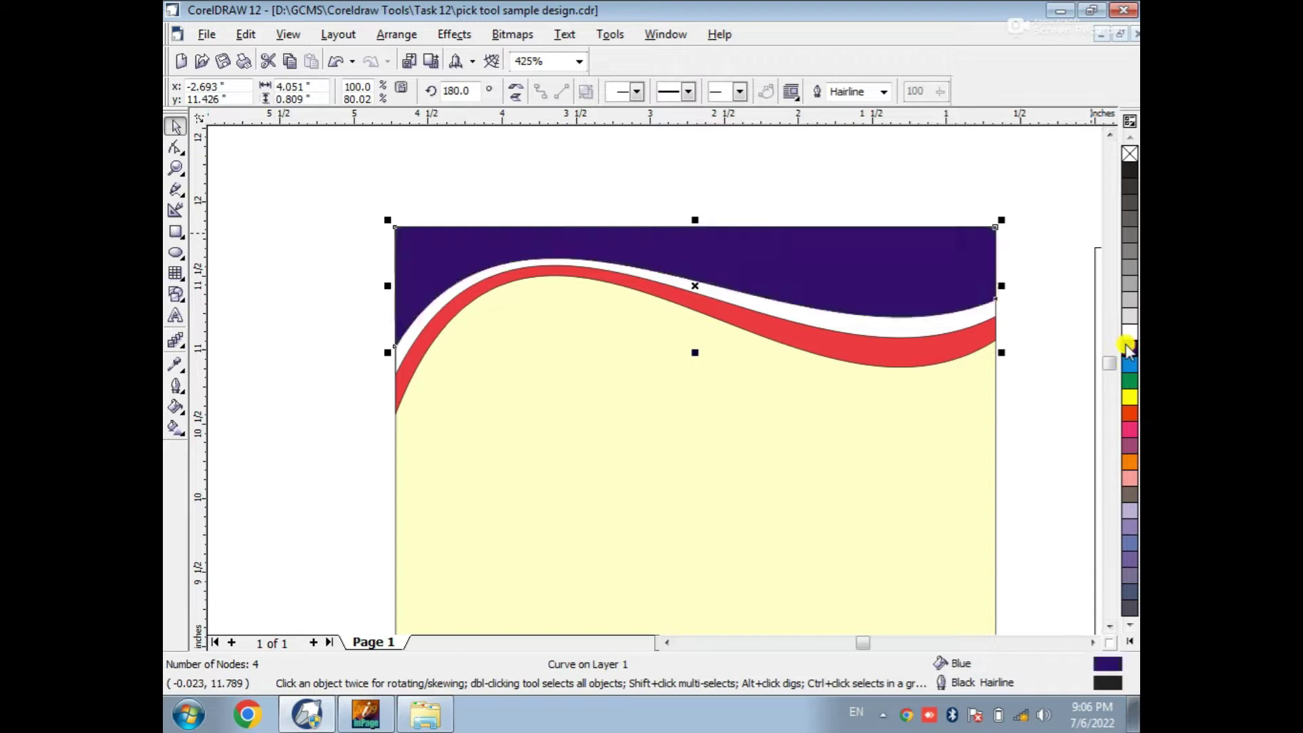
left_click(409, 181)
Select the blue, white and red wave shapes together and remove their outlines
mouse_move(930, 387)
left_mouse_down()
mouse_move(1097, 446)
mouse_move(916, 404)
left_mouse_up()
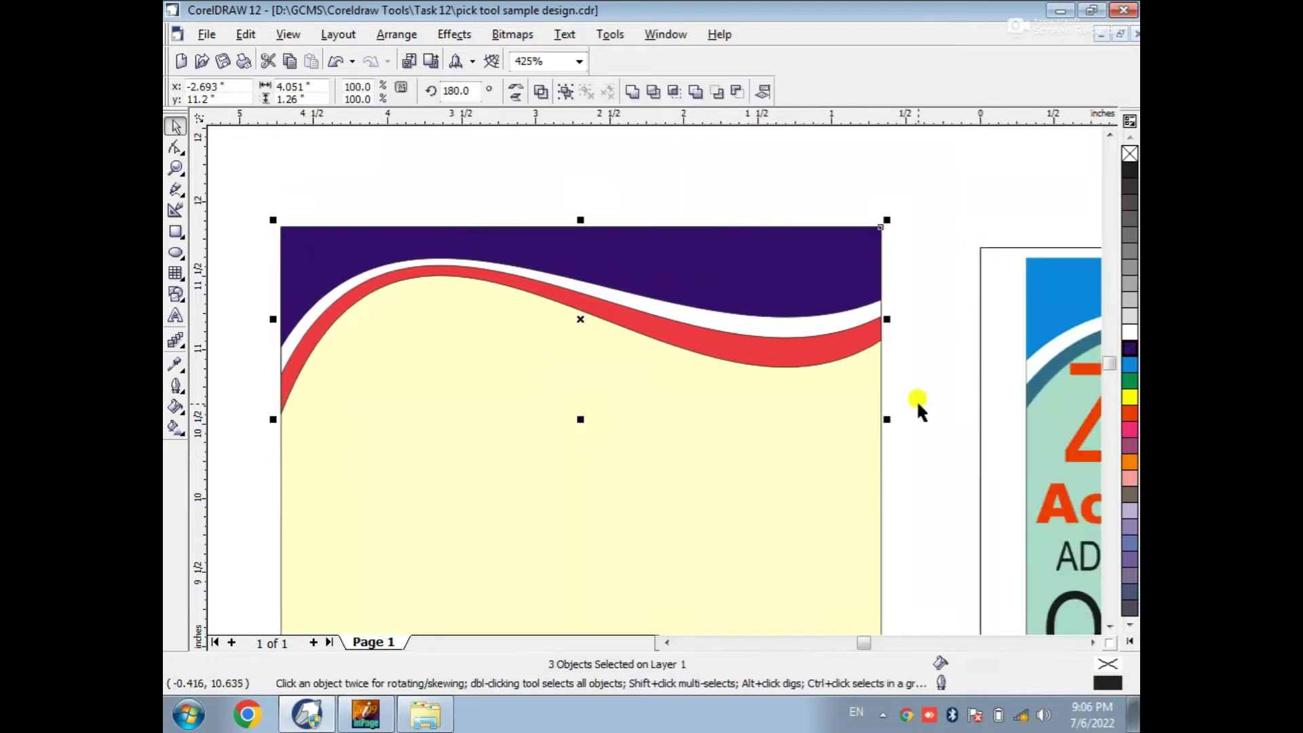
right_click(1130, 157)
left_click(964, 230)
scroll(751, 302, "down", 3)
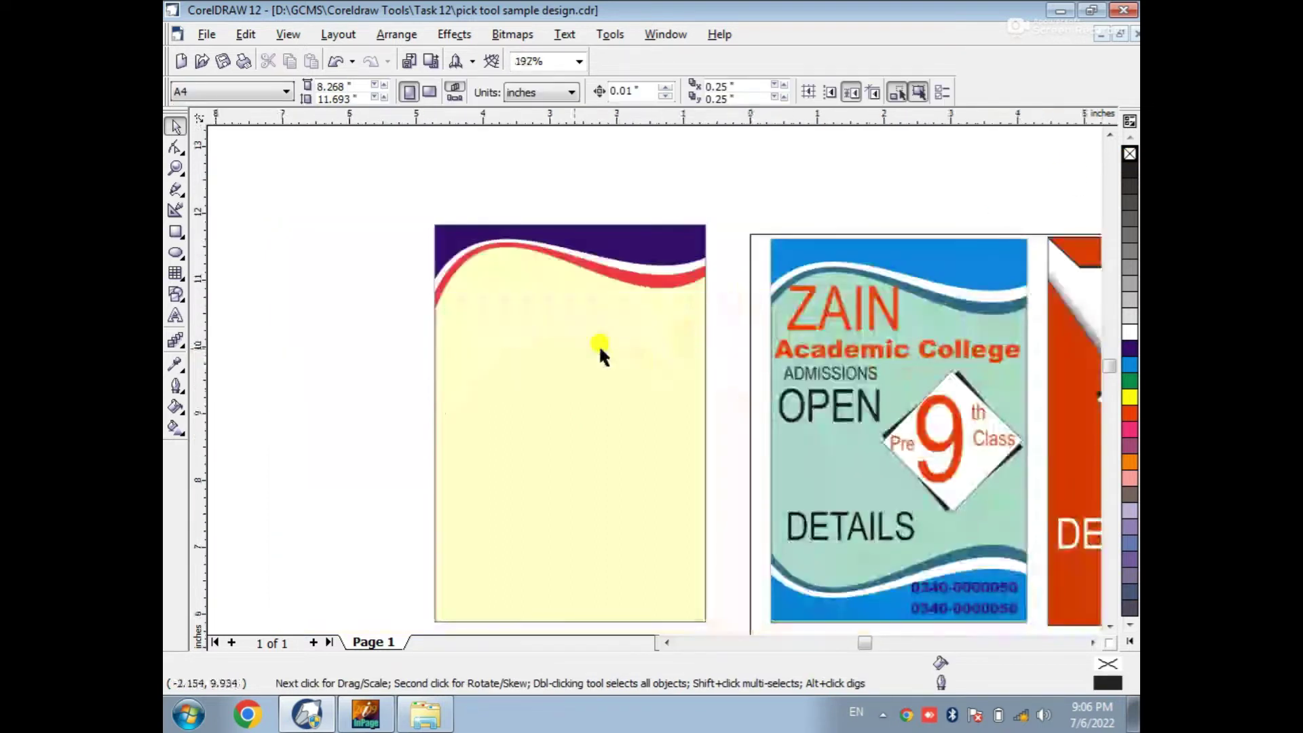
Copy the three wave shapes to the rectangle's bottom edge and mirror the copy both vertically and horizontally
key("F2")
left_click_drag(258, 175, 546, 475)
left_click_drag(434, 158, 772, 281)
left_click_drag(629, 202, 643, 506)
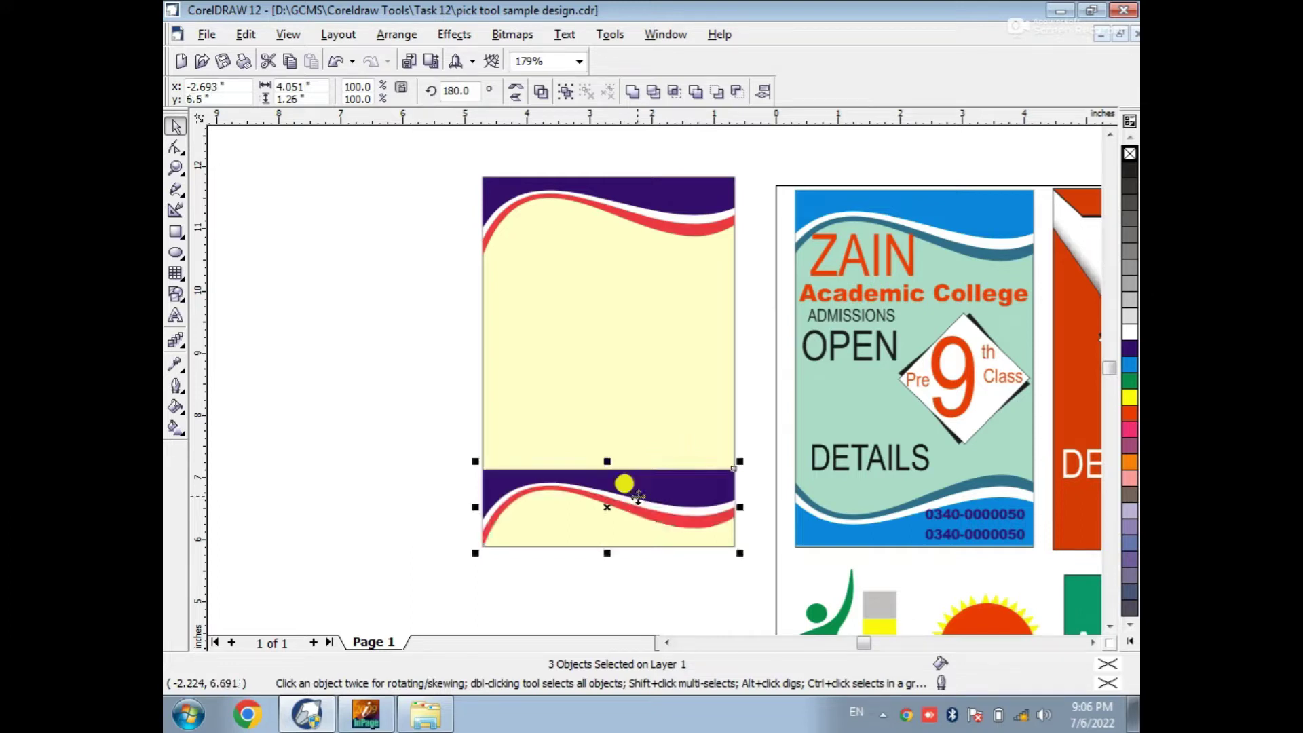
left_click(518, 91)
left_click(519, 95)
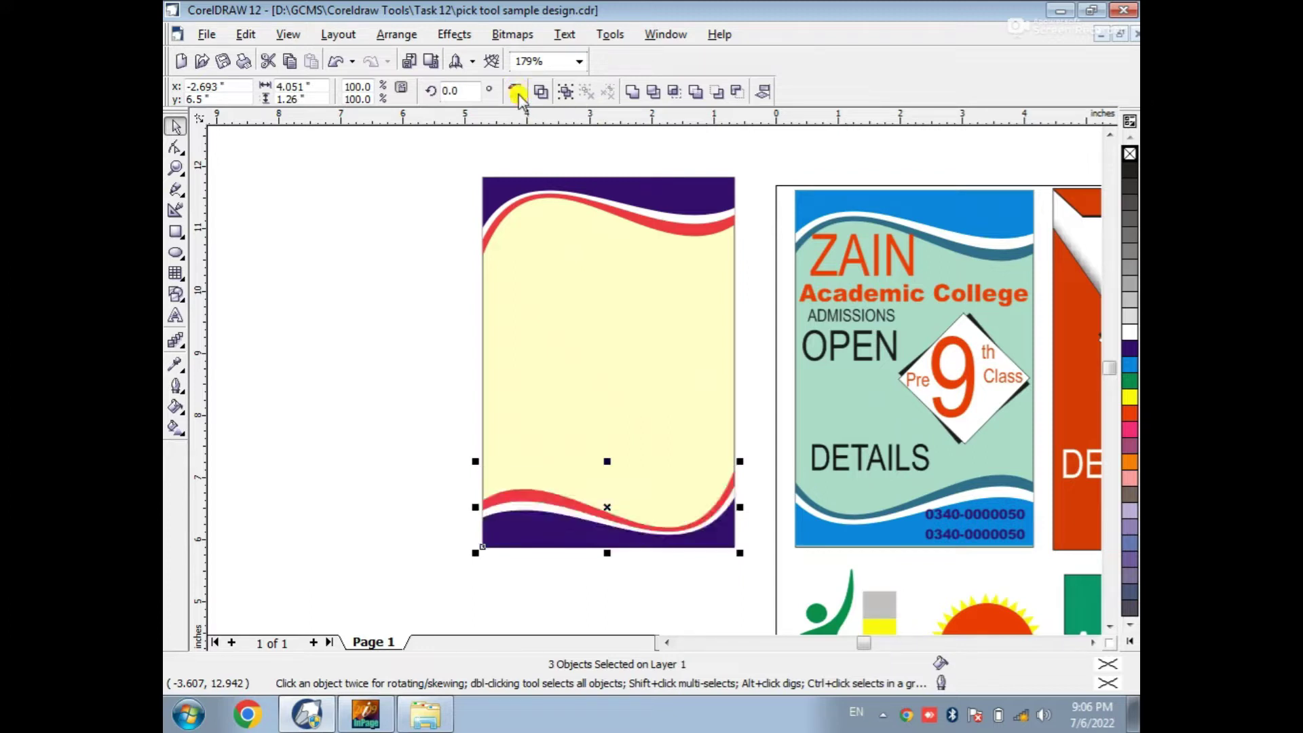
left_click(380, 402)
Change the background rectangle's fill to White
scroll(665, 441, "down", 2)
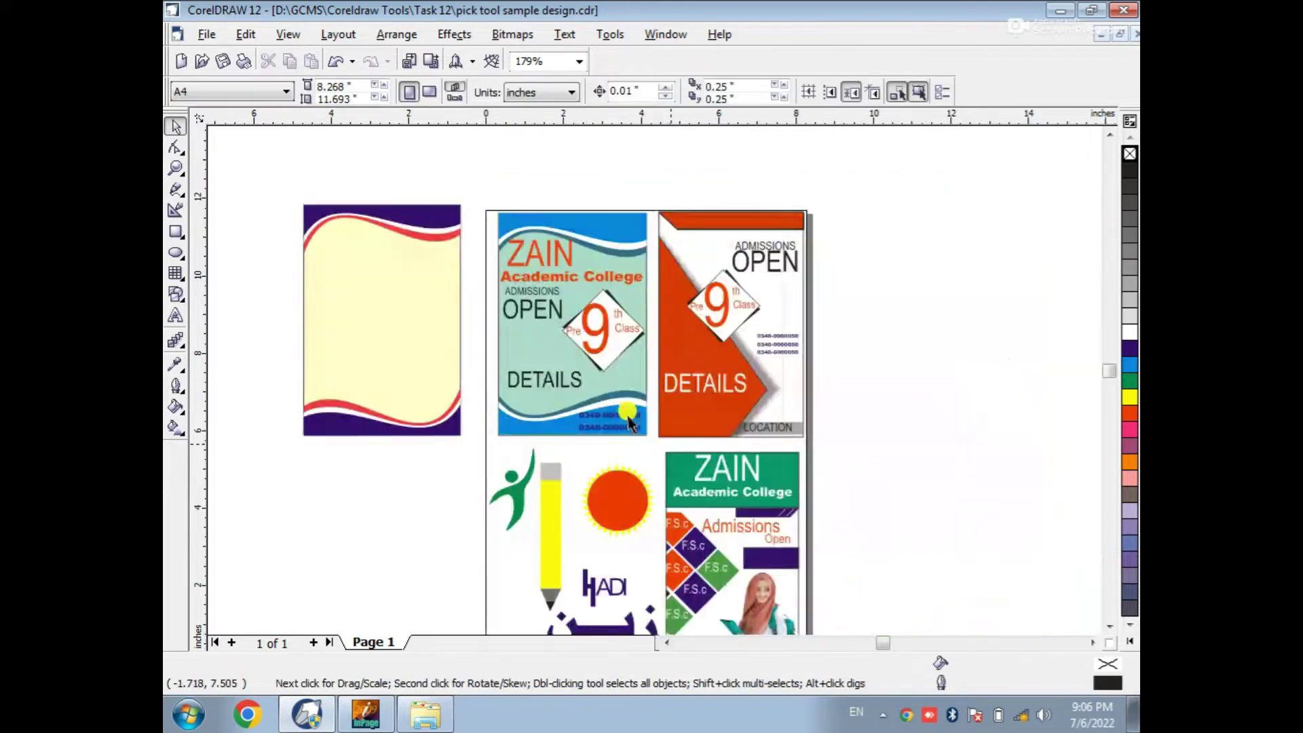
left_click_drag(274, 171, 506, 475)
left_click(582, 303)
left_click(1130, 334)
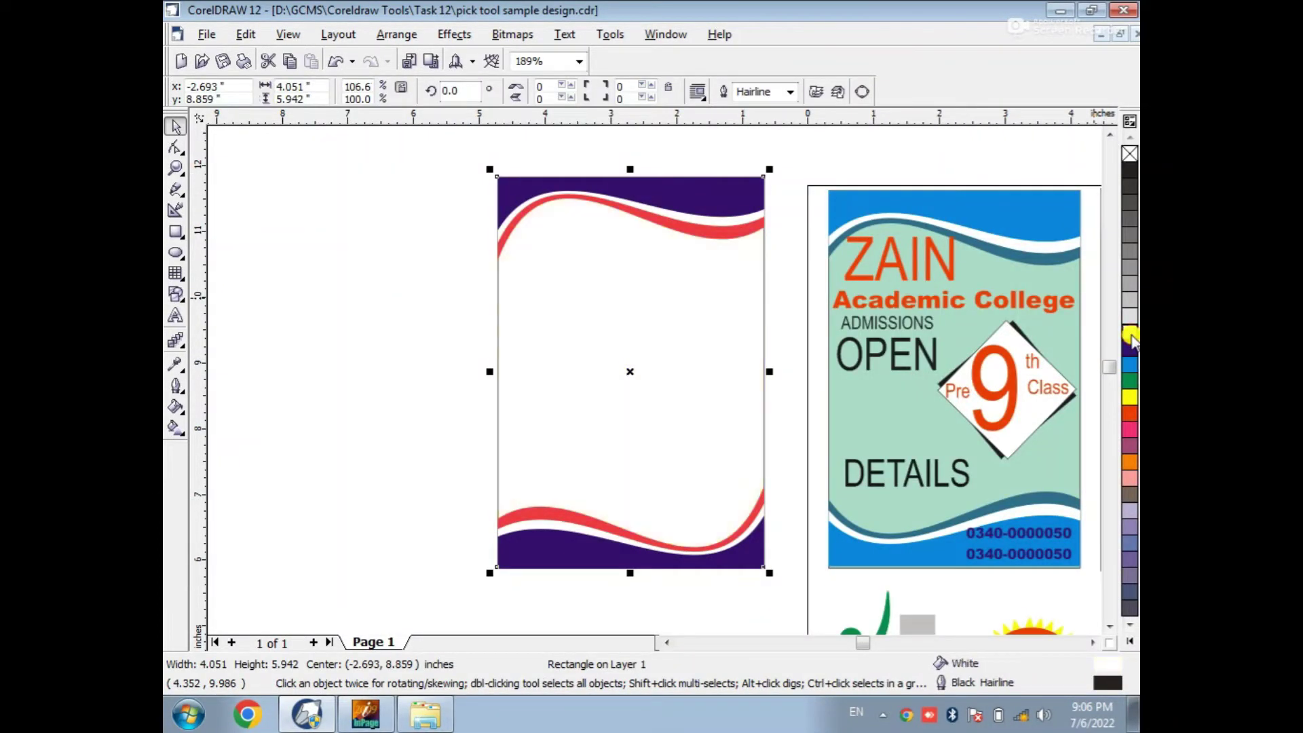
left_click(380, 333)
Add the artistic text "Hadi graphics" inside the poster, below the top waves
key("F3")
key("F2")
left_click_drag(266, 178, 577, 444)
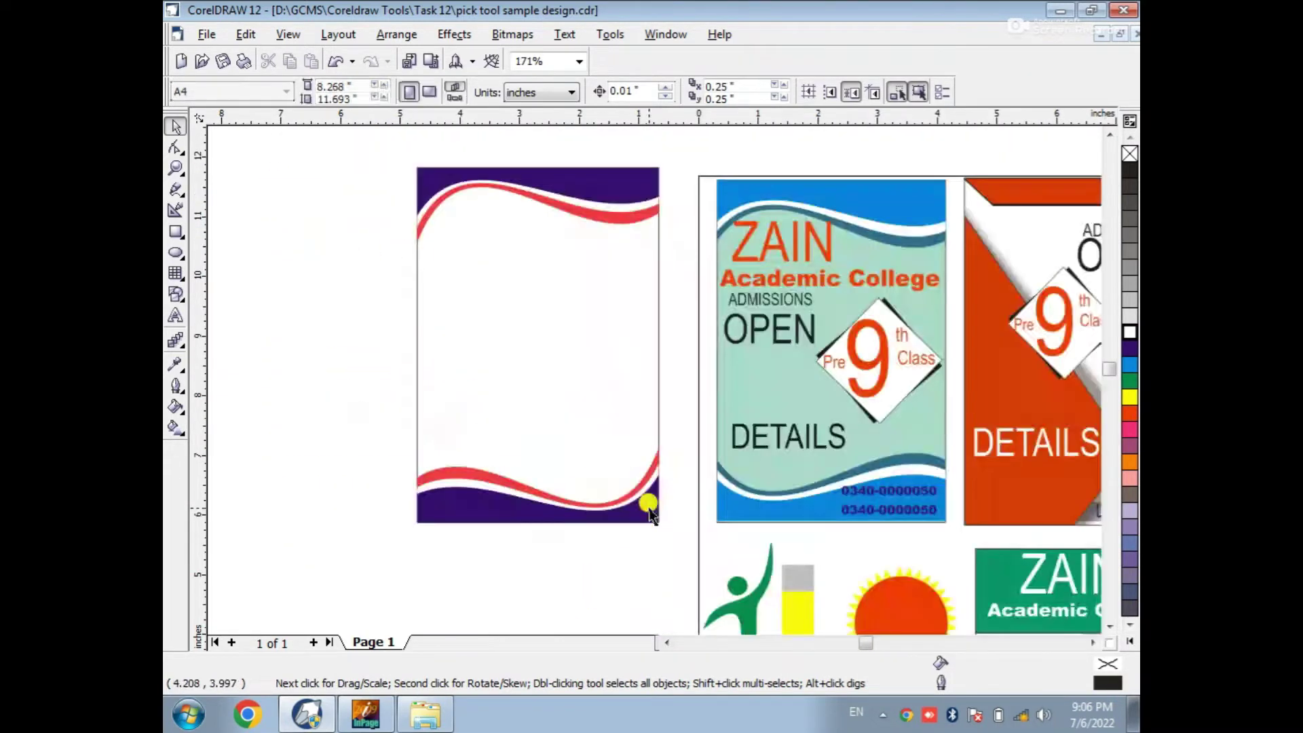
left_click(176, 315)
left_click_drag(348, 173, 721, 311)
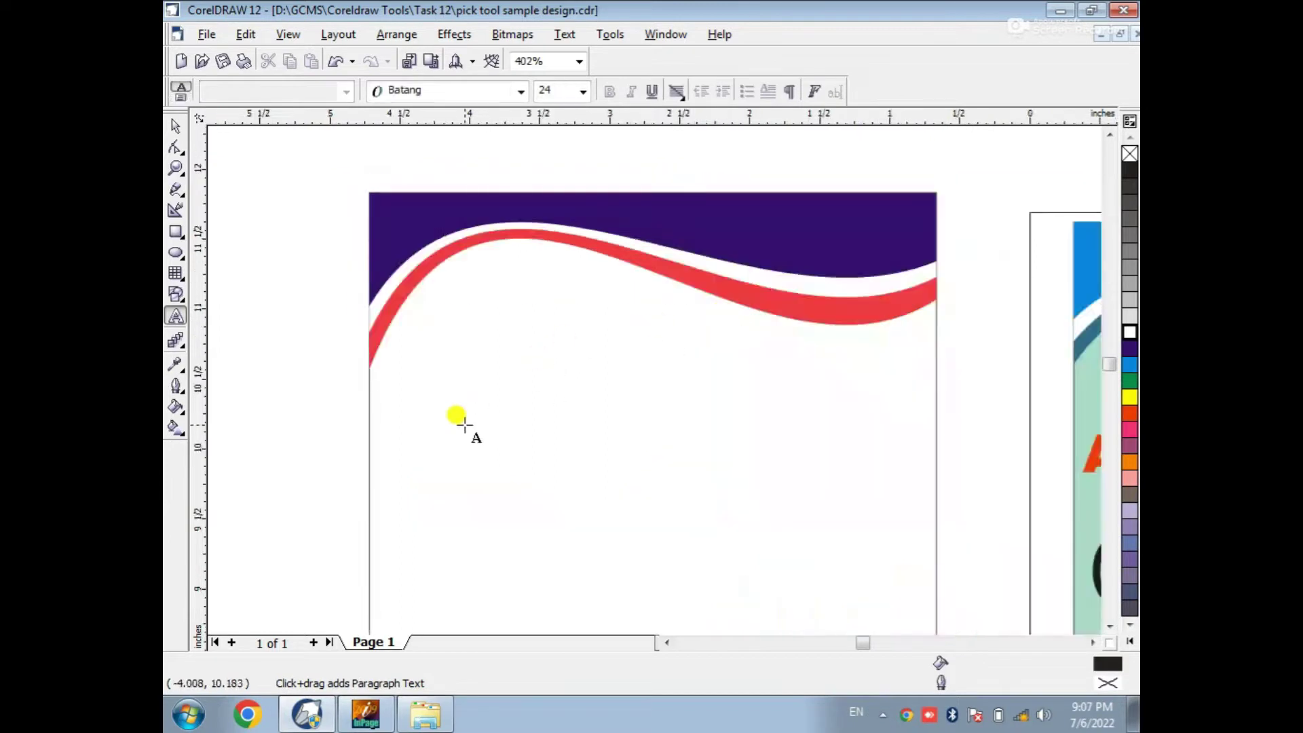
left_click(447, 468)
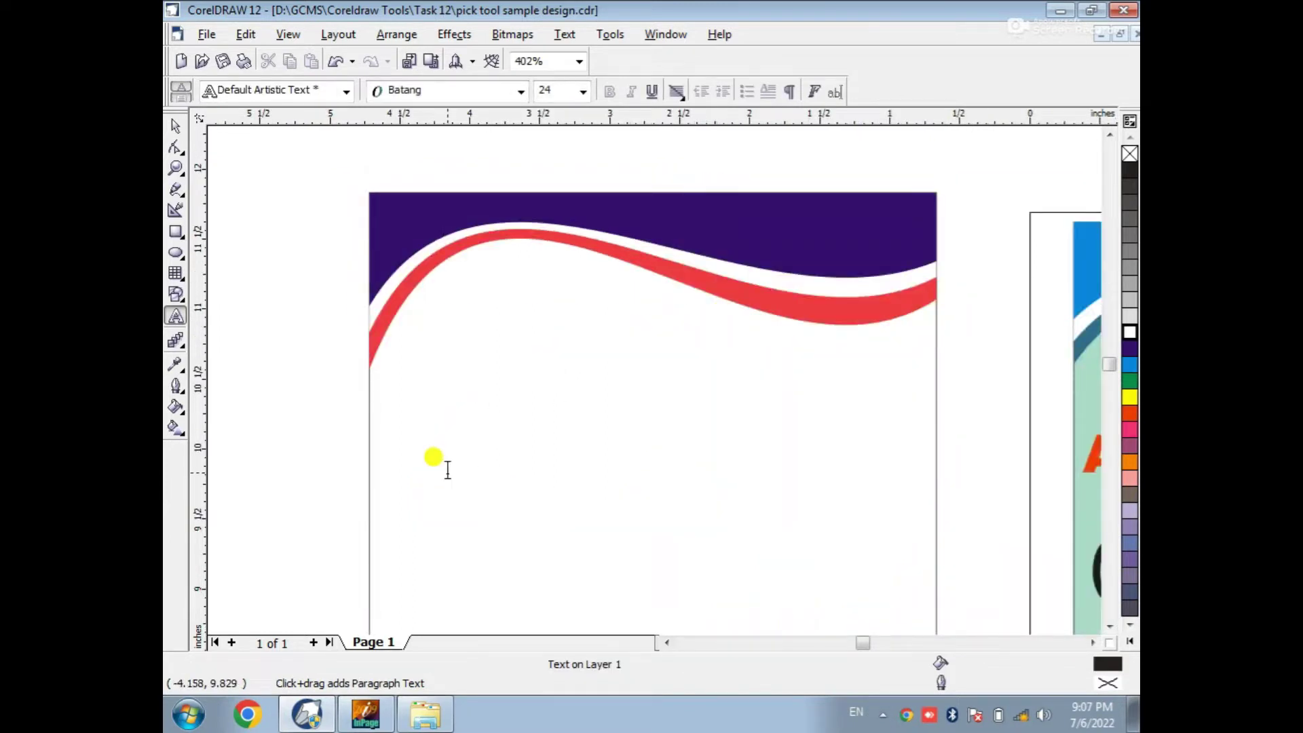
type("Hadi")
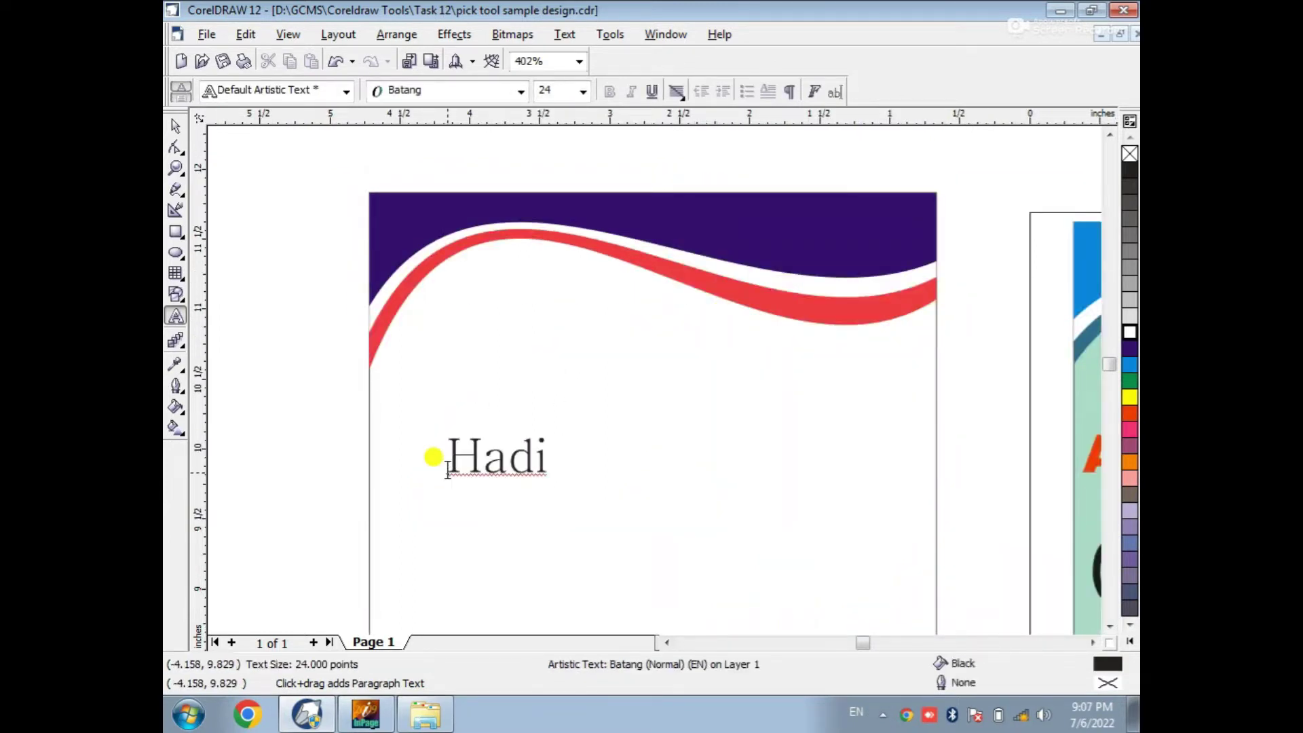
type(" gra")
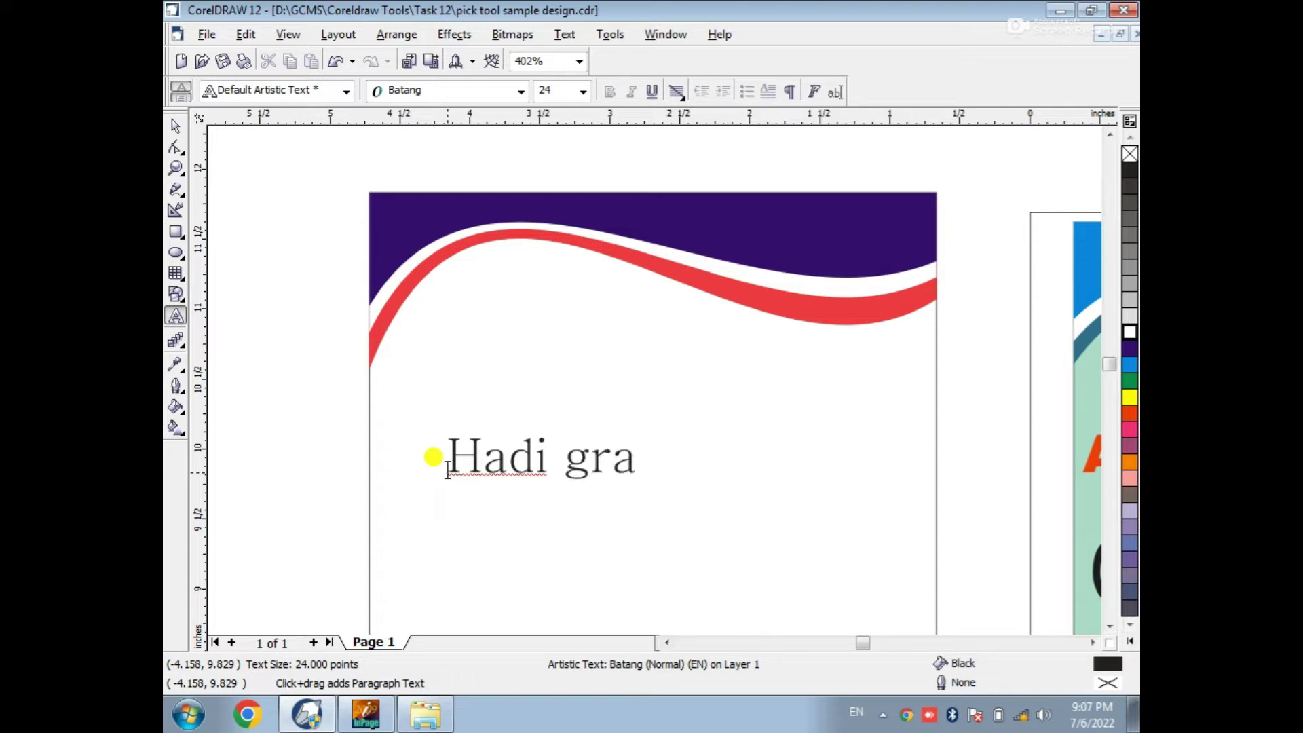
type("phics")
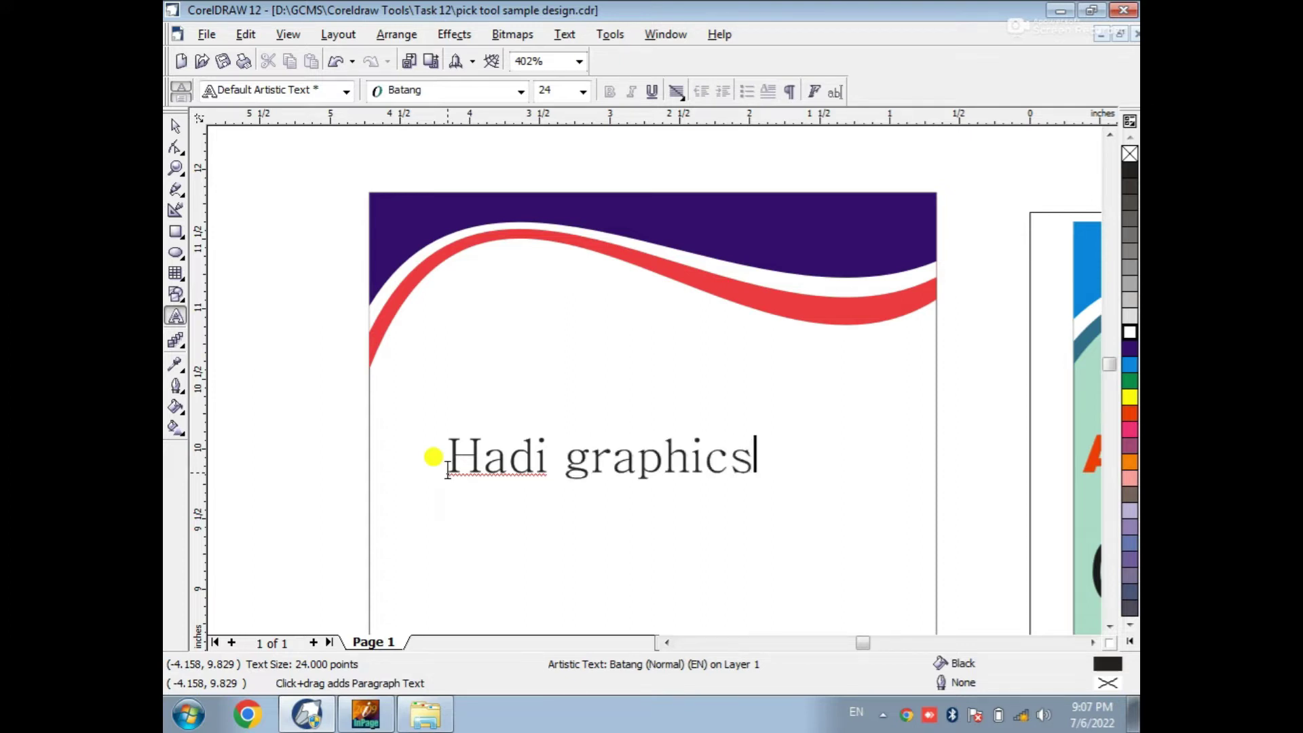
Convert the "Hadi graphics" title text to UPPERCASE
key("ctrl+a")
scroll(465, 469, "down", 2)
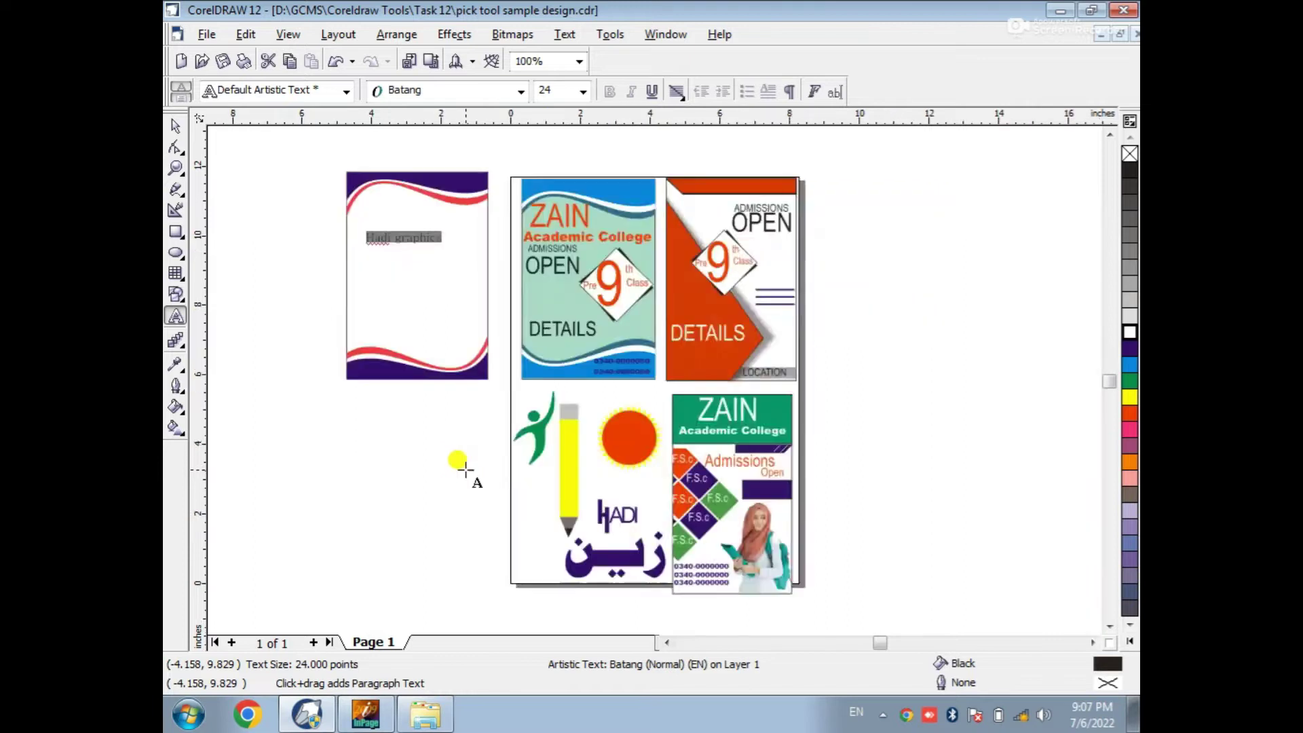
key("F2")
left_click_drag(284, 181, 512, 268)
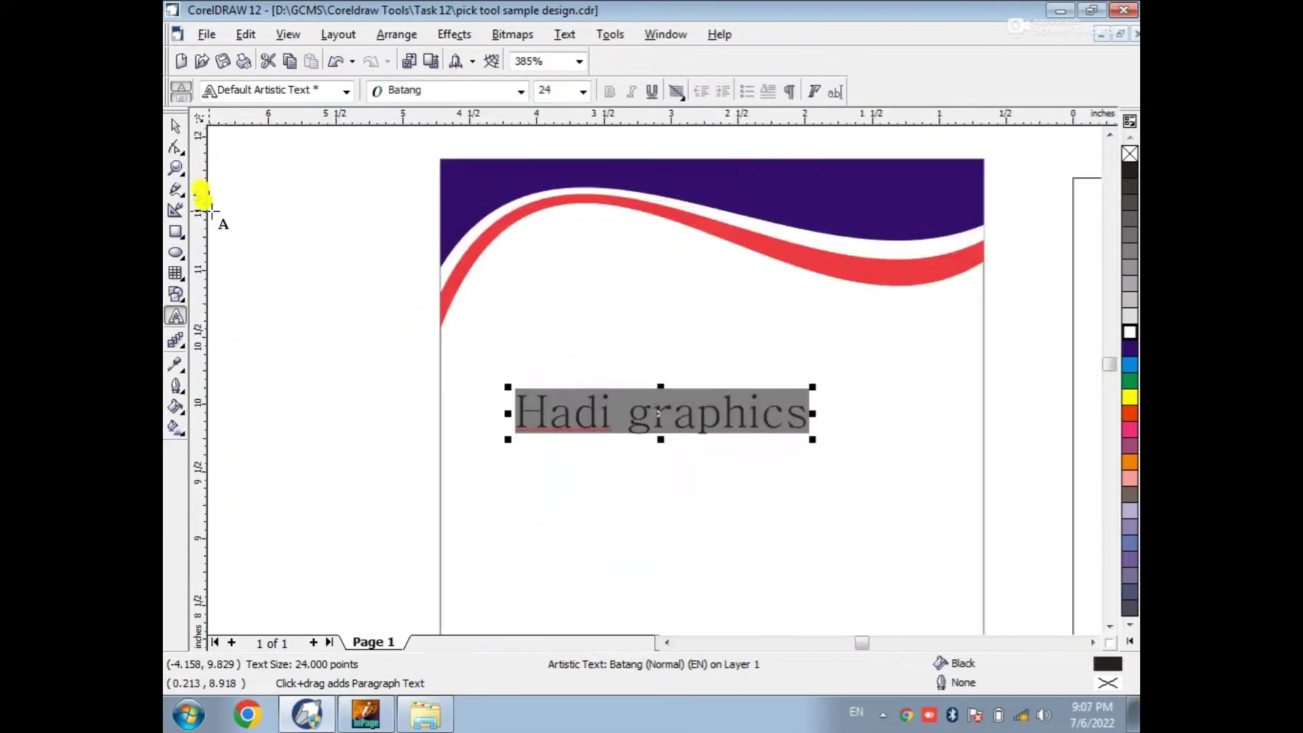
left_click(175, 127)
double_click(584, 420)
double_click(593, 424)
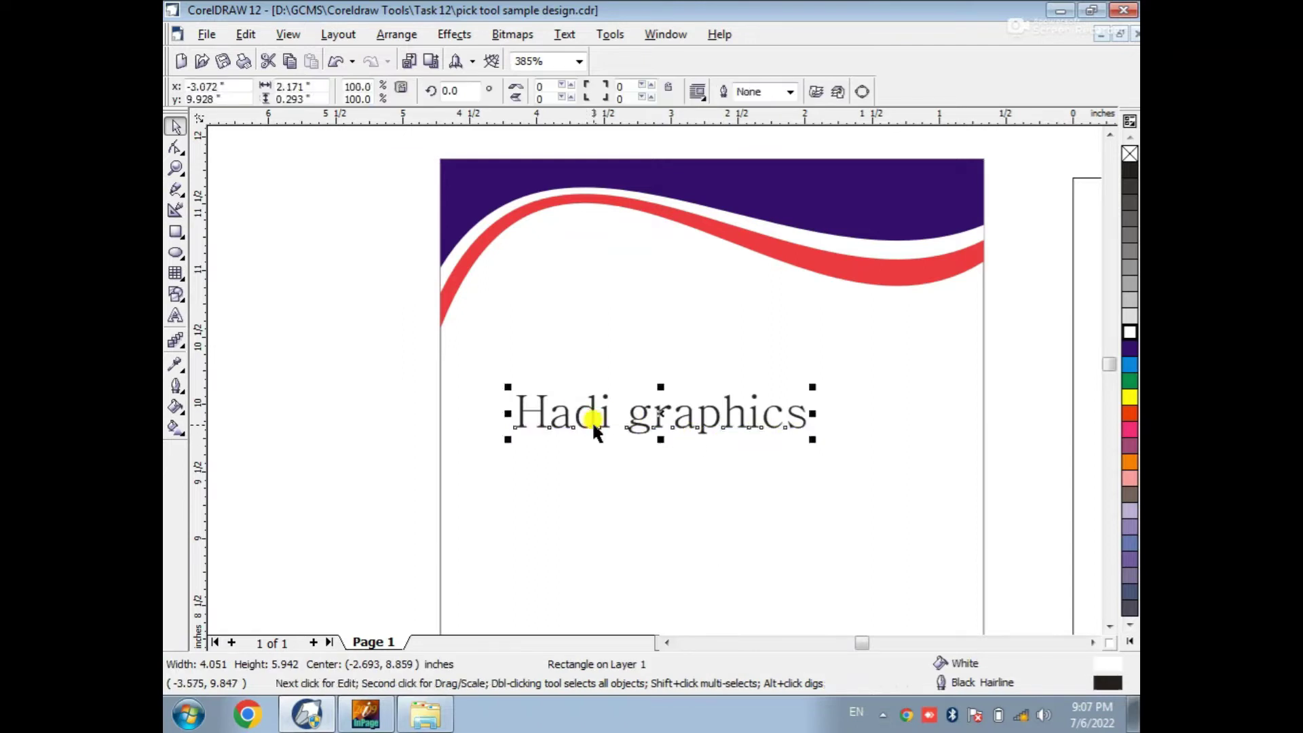
triple_click(593, 425)
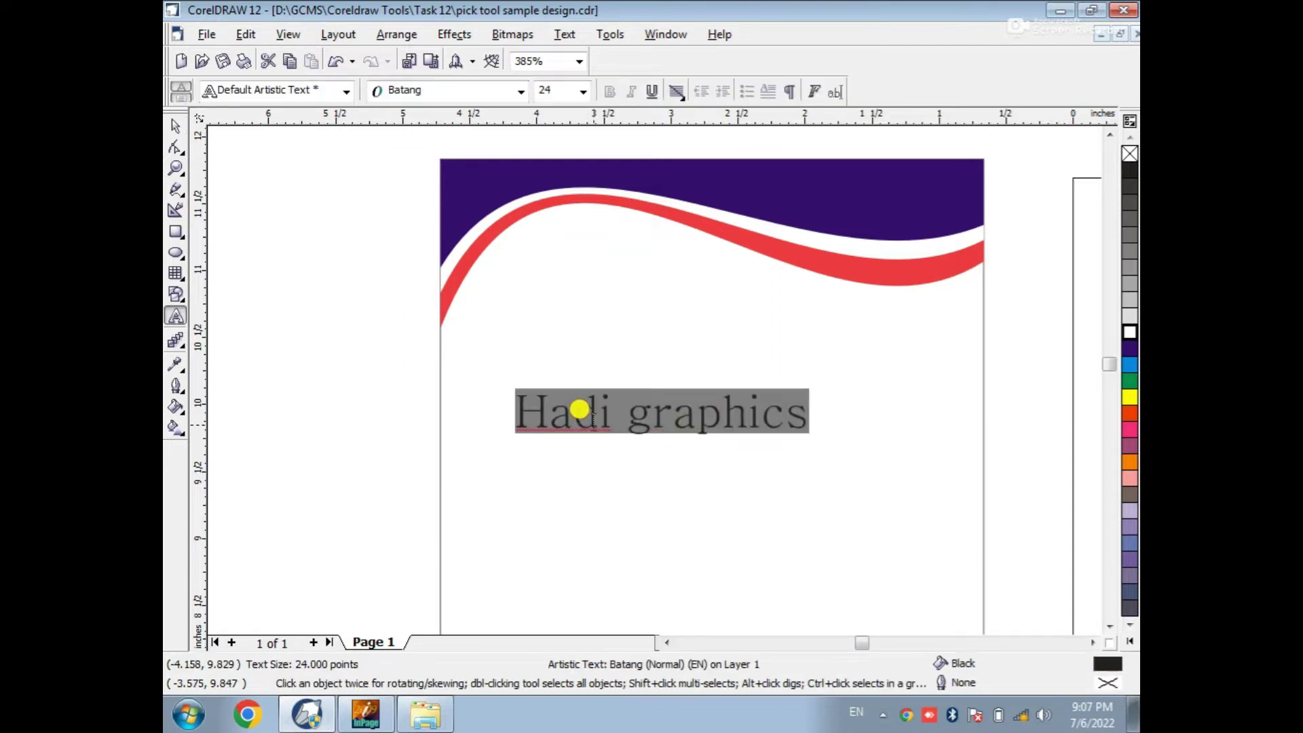
key("shift+F3")
left_click(575, 340)
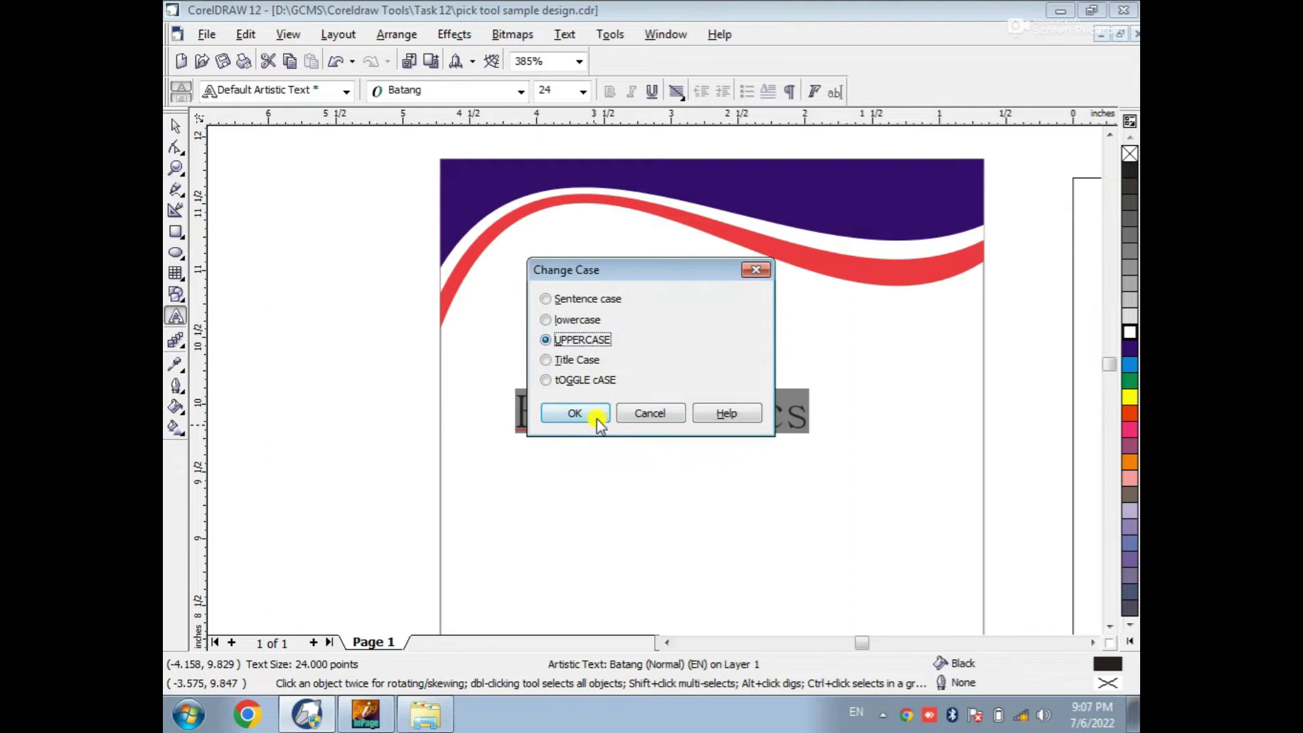
left_click(595, 415)
Enlarge the title to about 28 pt and move it to the poster's left edge, just below the top waves
left_click(173, 127)
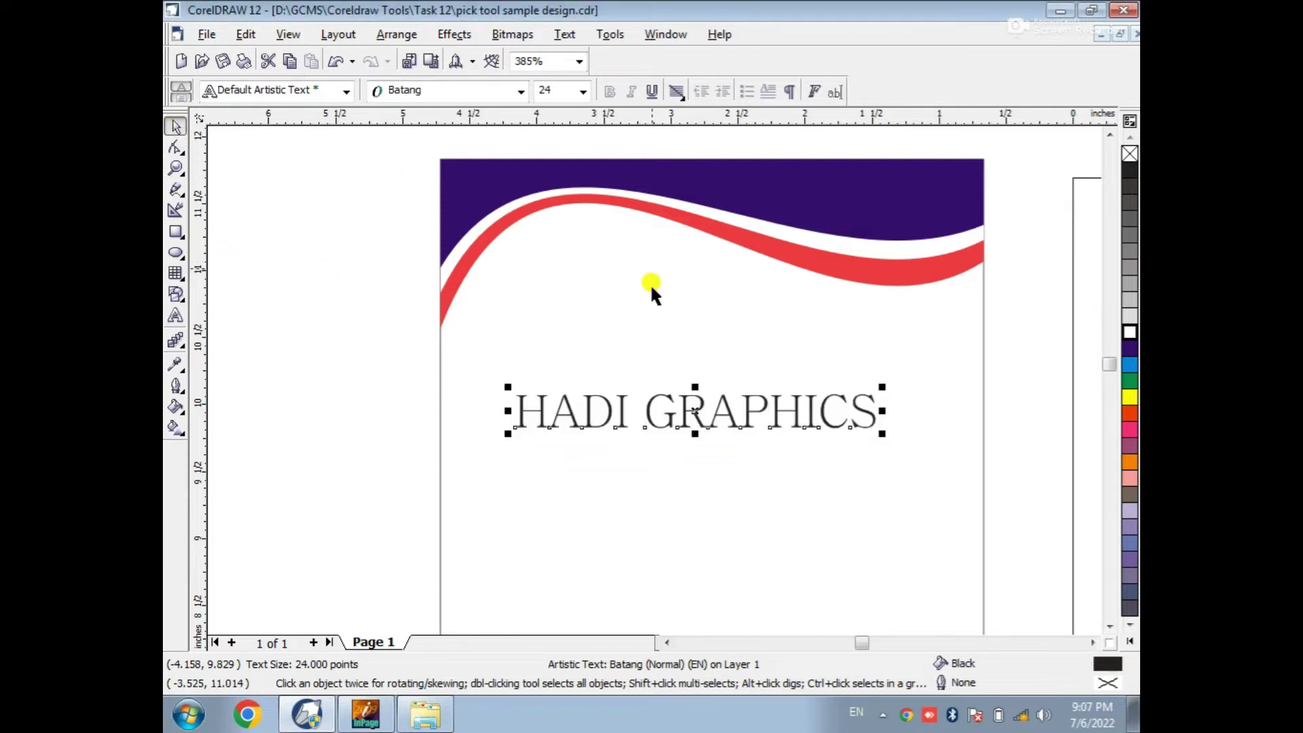
left_click_drag(884, 385, 971, 326)
left_click_drag(795, 408, 725, 358)
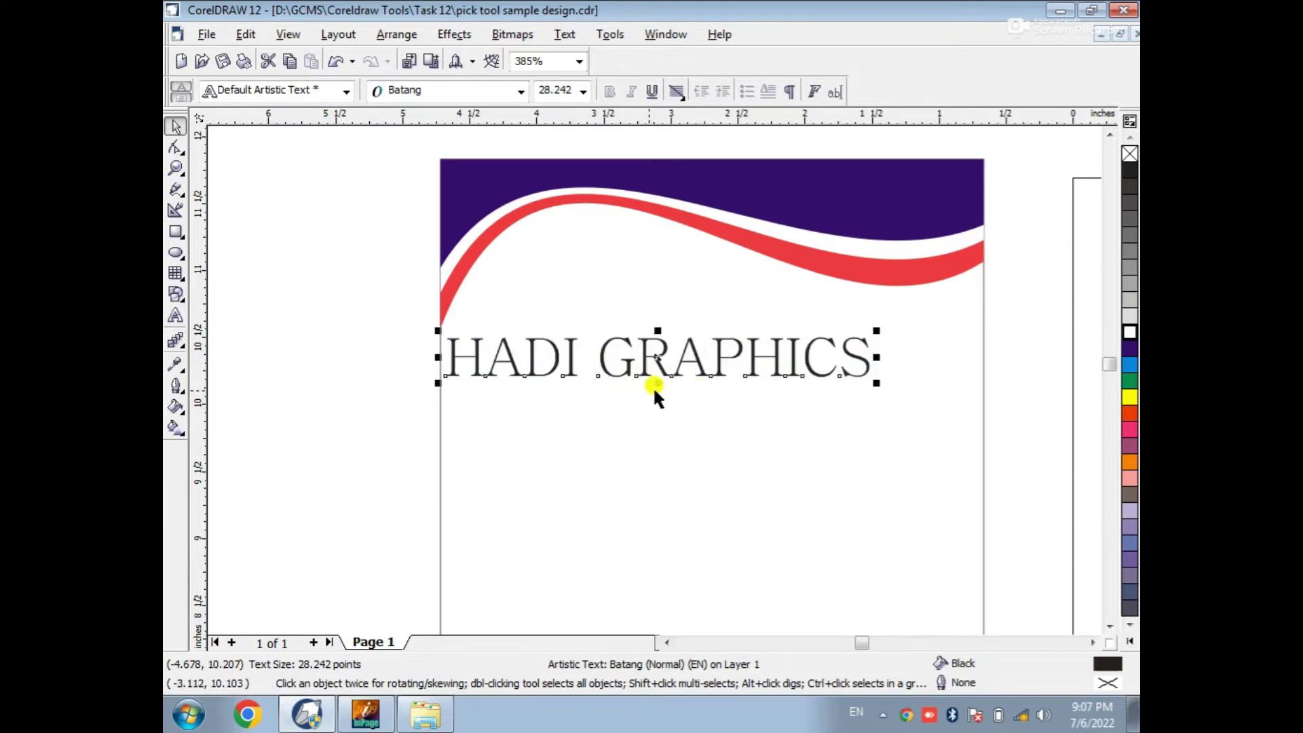
Split the title onto two lines after HADI and break it apart into separate HADI and GRAPHICS text objects
double_click(616, 367)
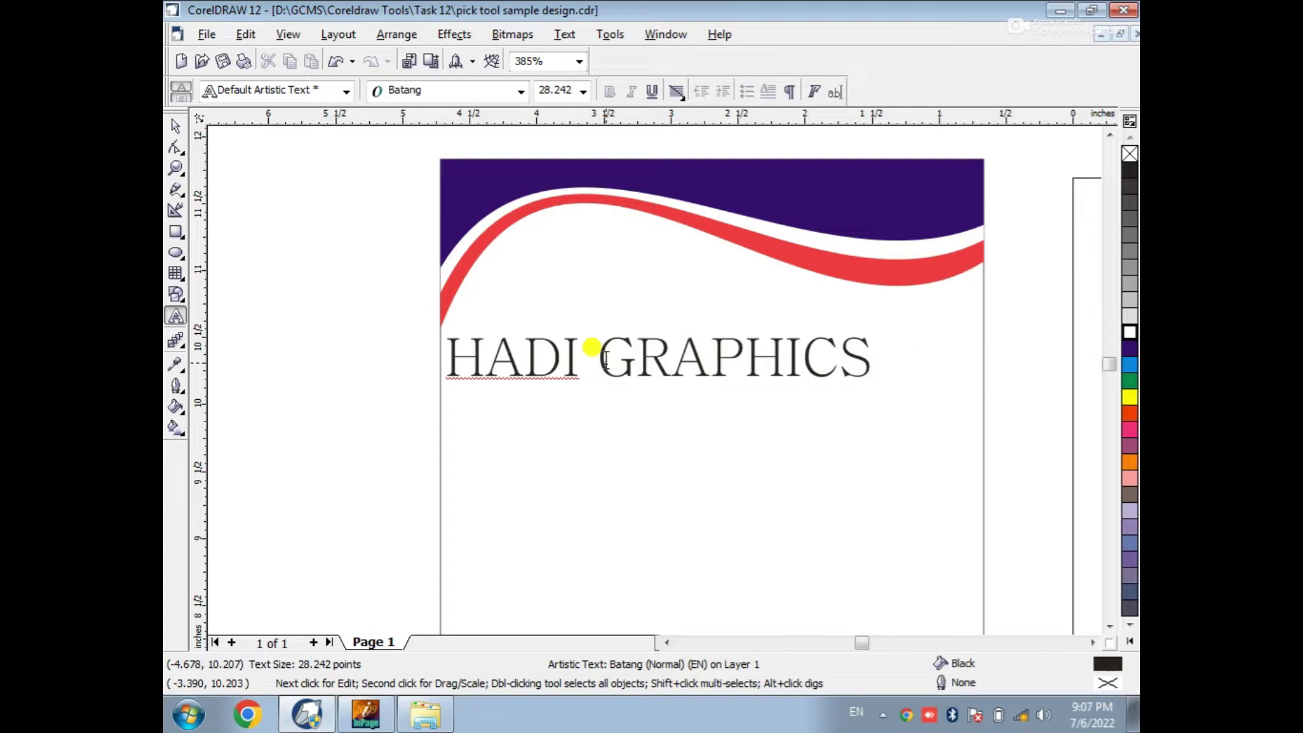
key("Return")
left_click(175, 126)
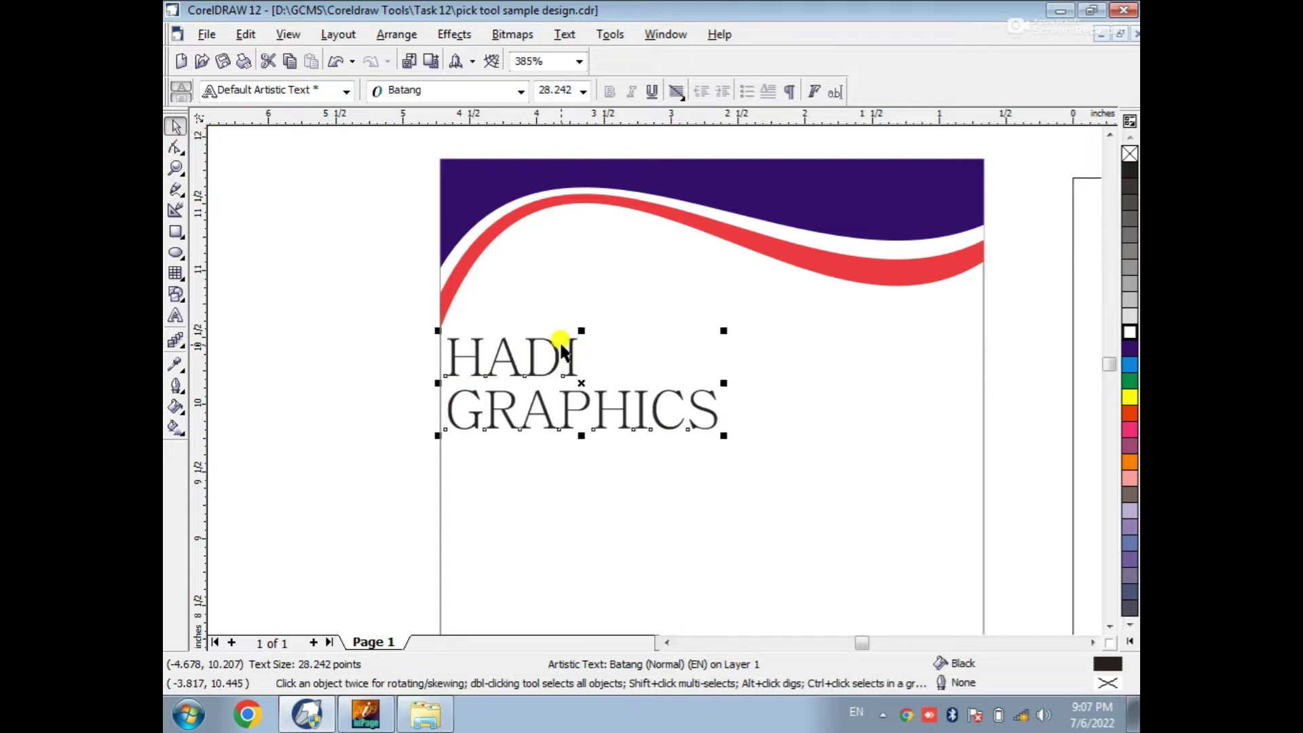
left_click(397, 35)
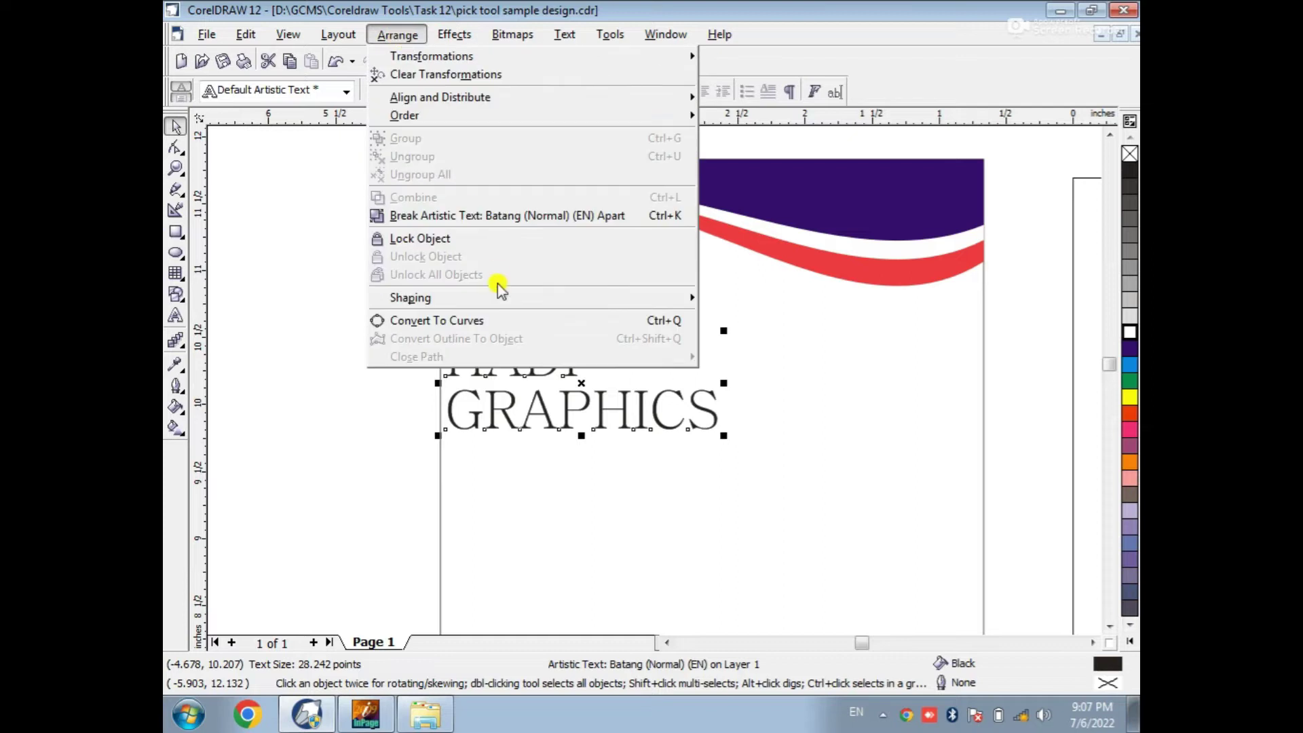
left_click(430, 215)
left_click(388, 378)
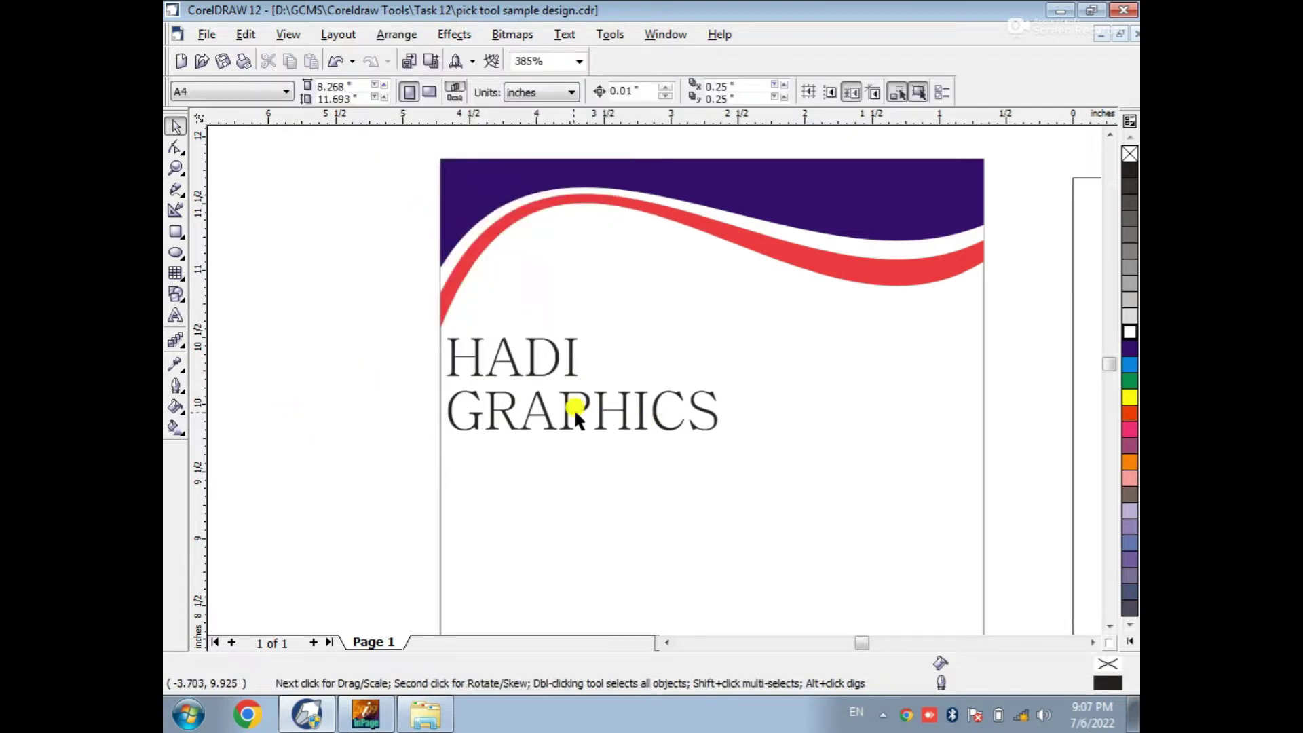
Enlarge the word HADI to about 55 pt, roughly as wide as GRAPHICS, and set its font to Arial Black
left_click(569, 355)
left_click_drag(580, 334, 728, 287)
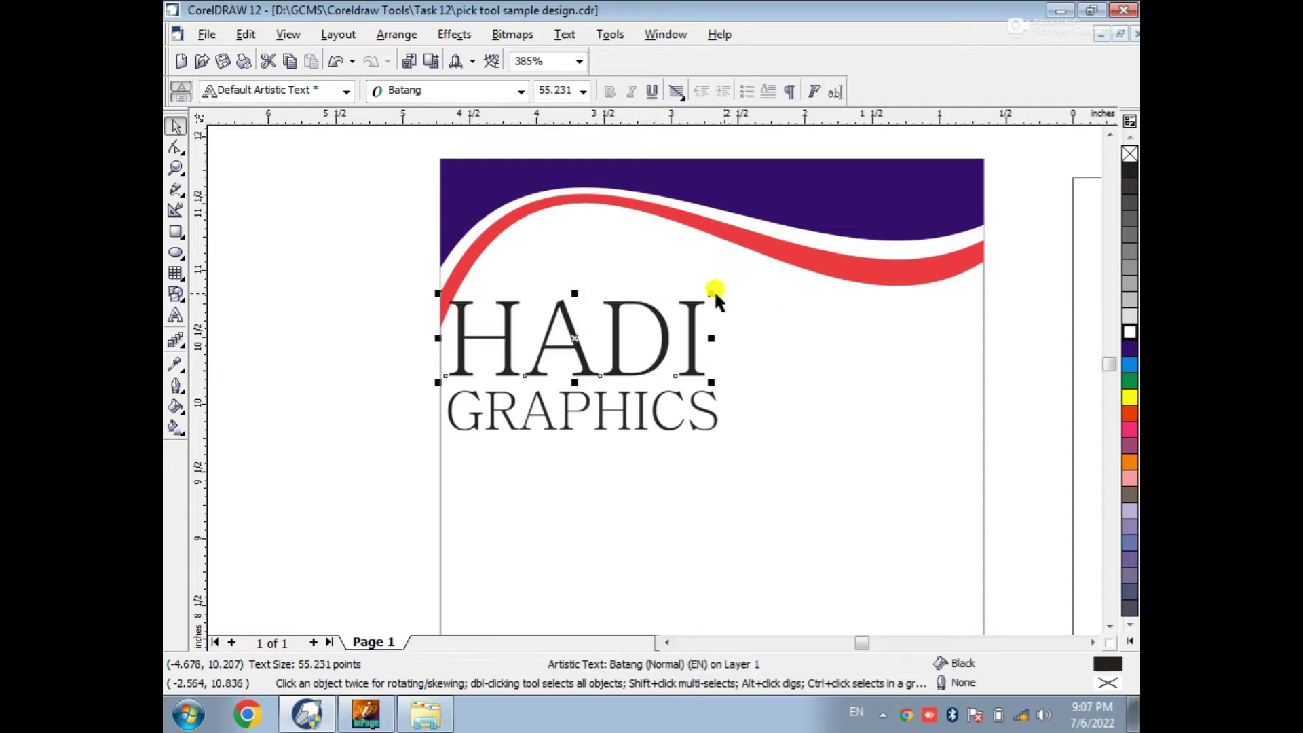
left_click(520, 90)
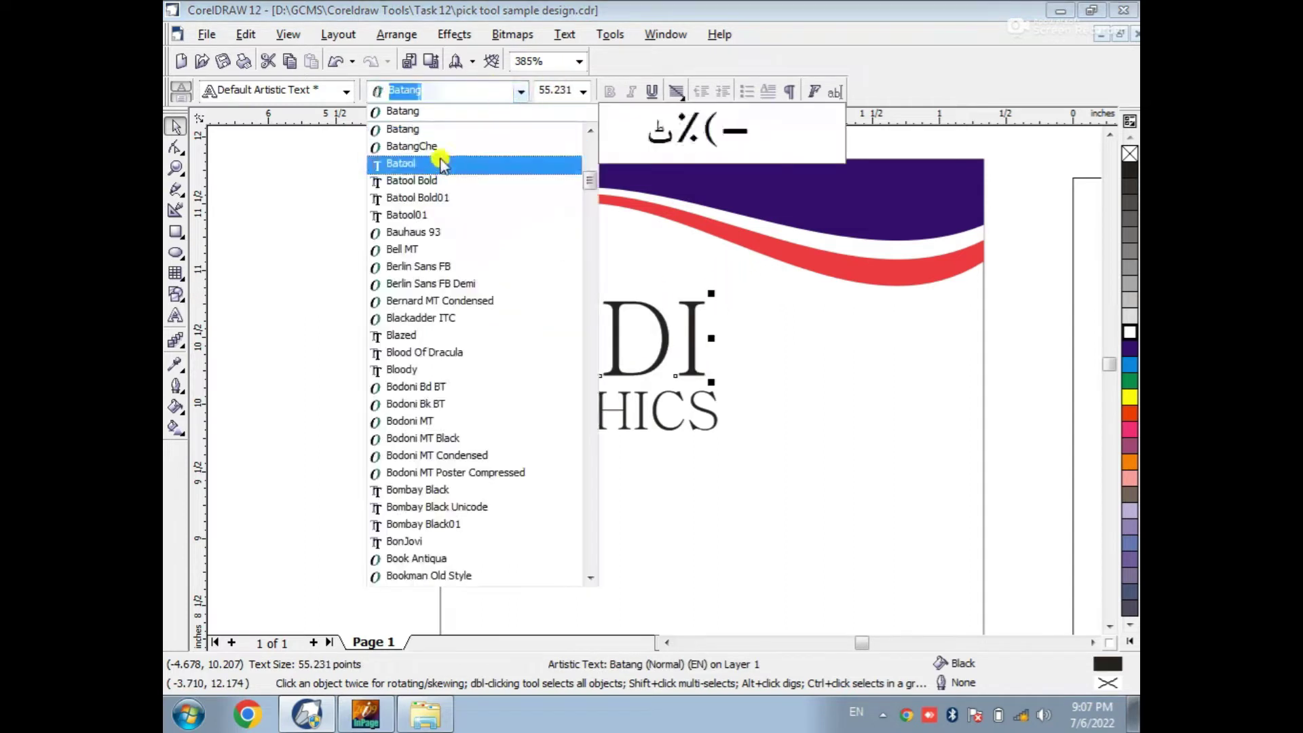
scroll(419, 321, "down", 2)
scroll(419, 322, "up", 20)
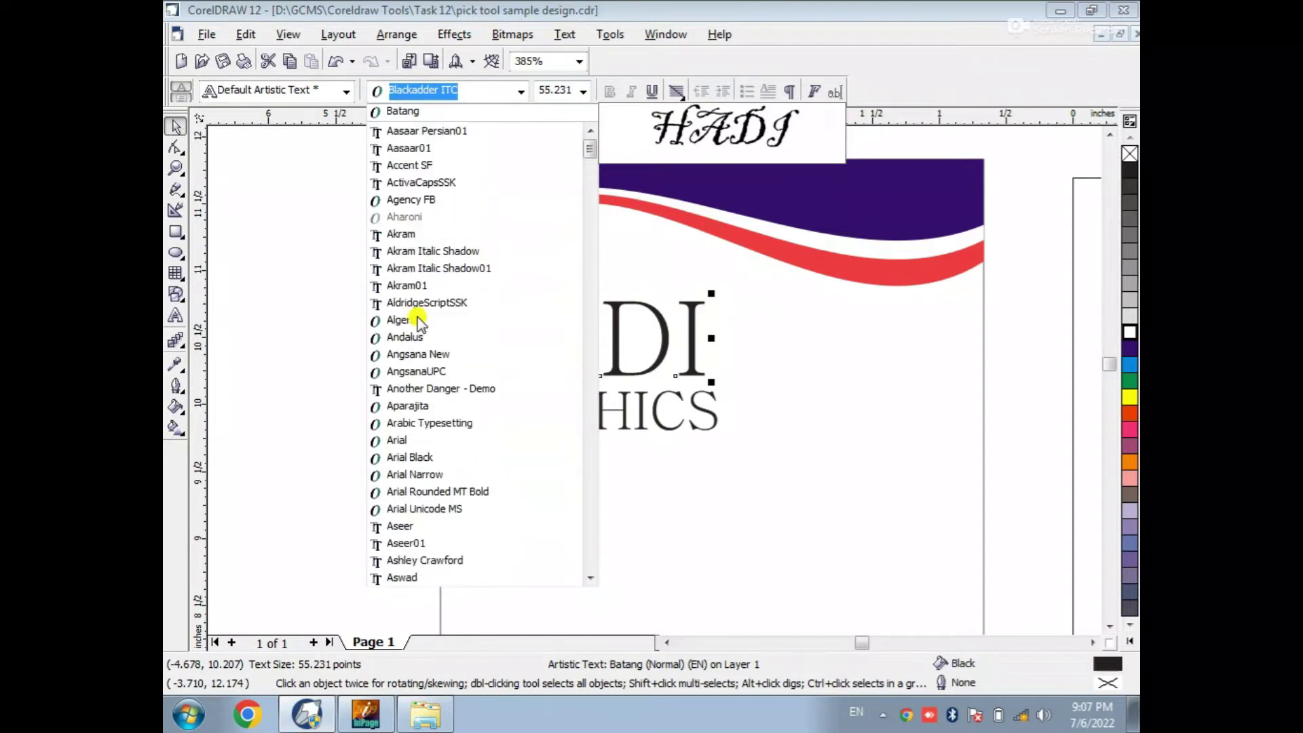
scroll(407, 574, "down", 1)
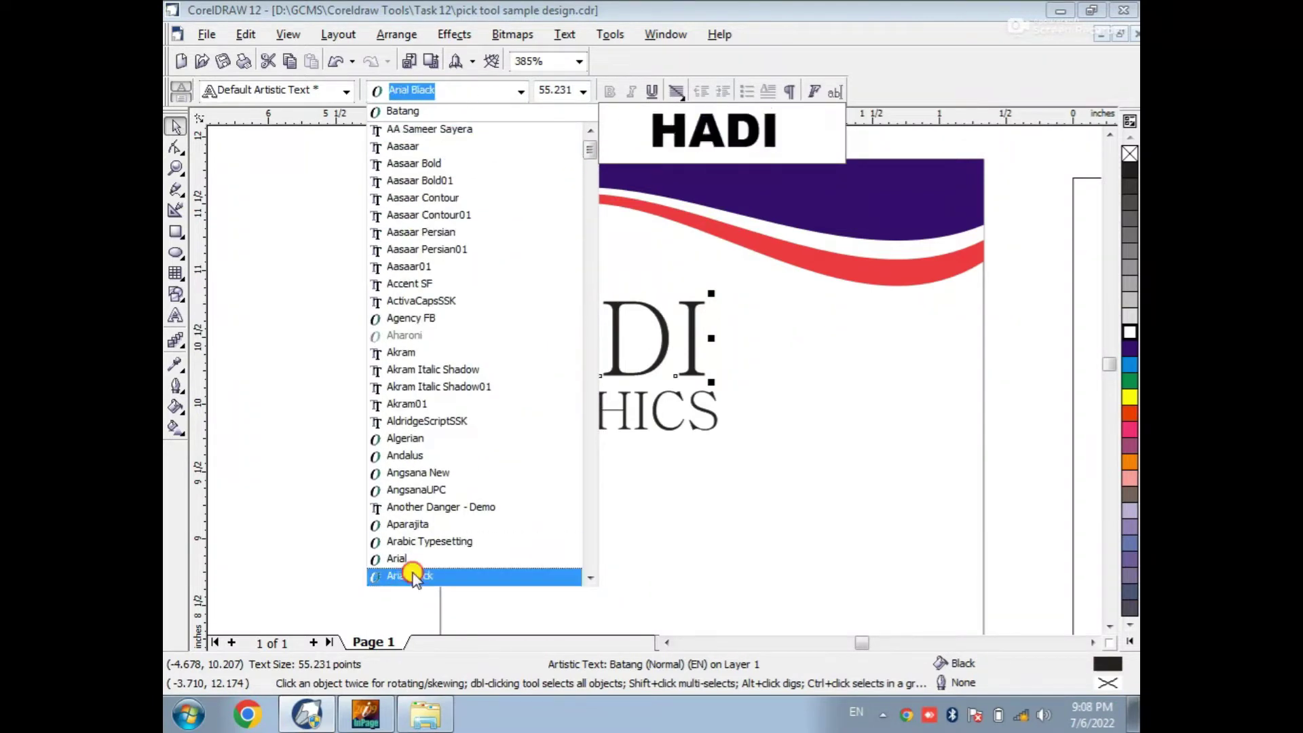
left_click(407, 575)
Move HADI and GRAPHICS together slightly inward from the poster's left edge
left_click_drag(335, 245, 787, 478)
left_click_drag(670, 358, 684, 354)
left_click(274, 356)
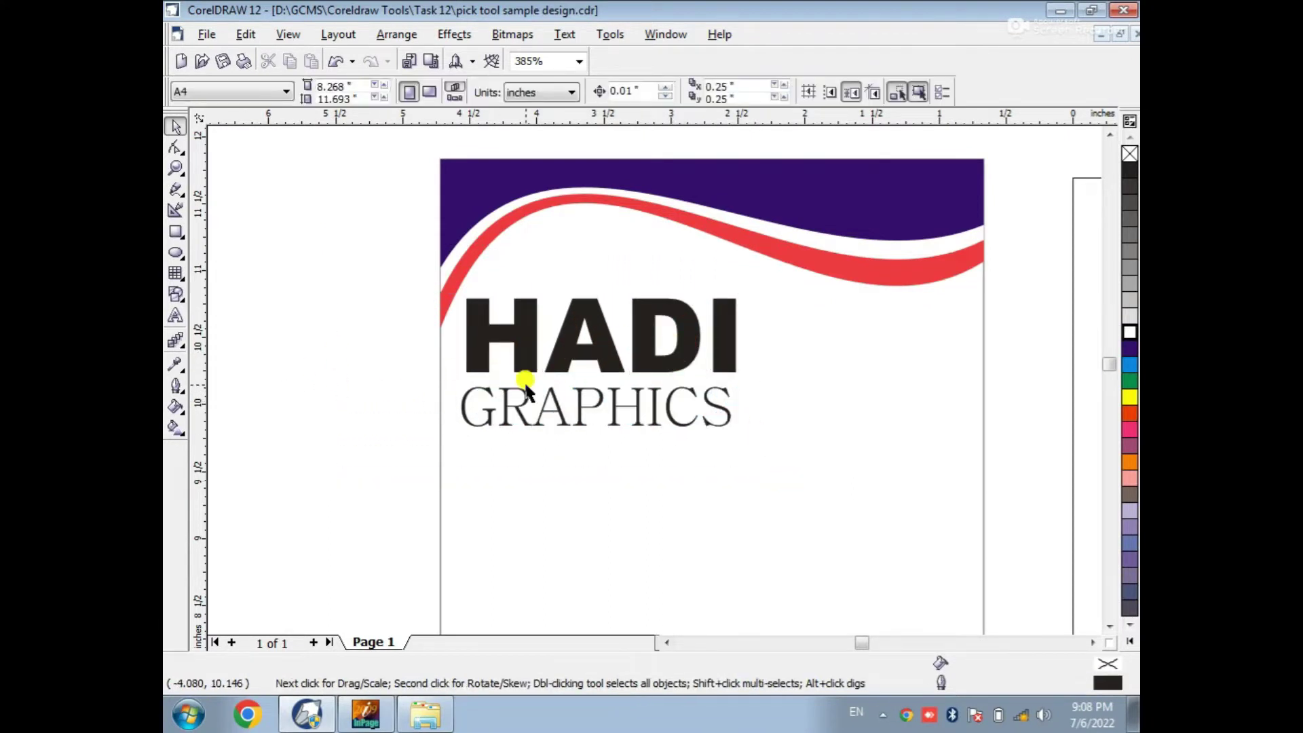
Draw a rectangle about 4.05 by 0.47 inches across the poster's width below GRAPHICS and fill it with Blue
key("F3")
key("F2")
left_click_drag(450, 221, 581, 412)
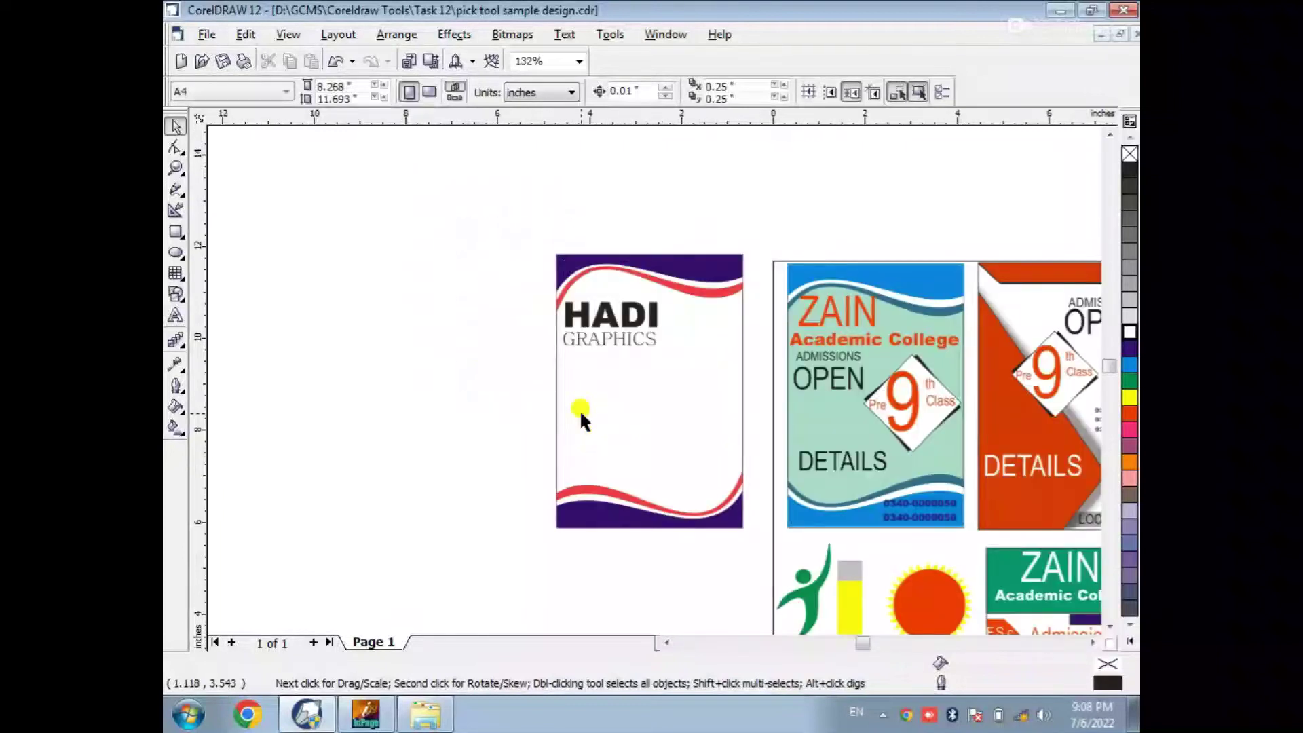
left_click_drag(424, 196, 851, 472)
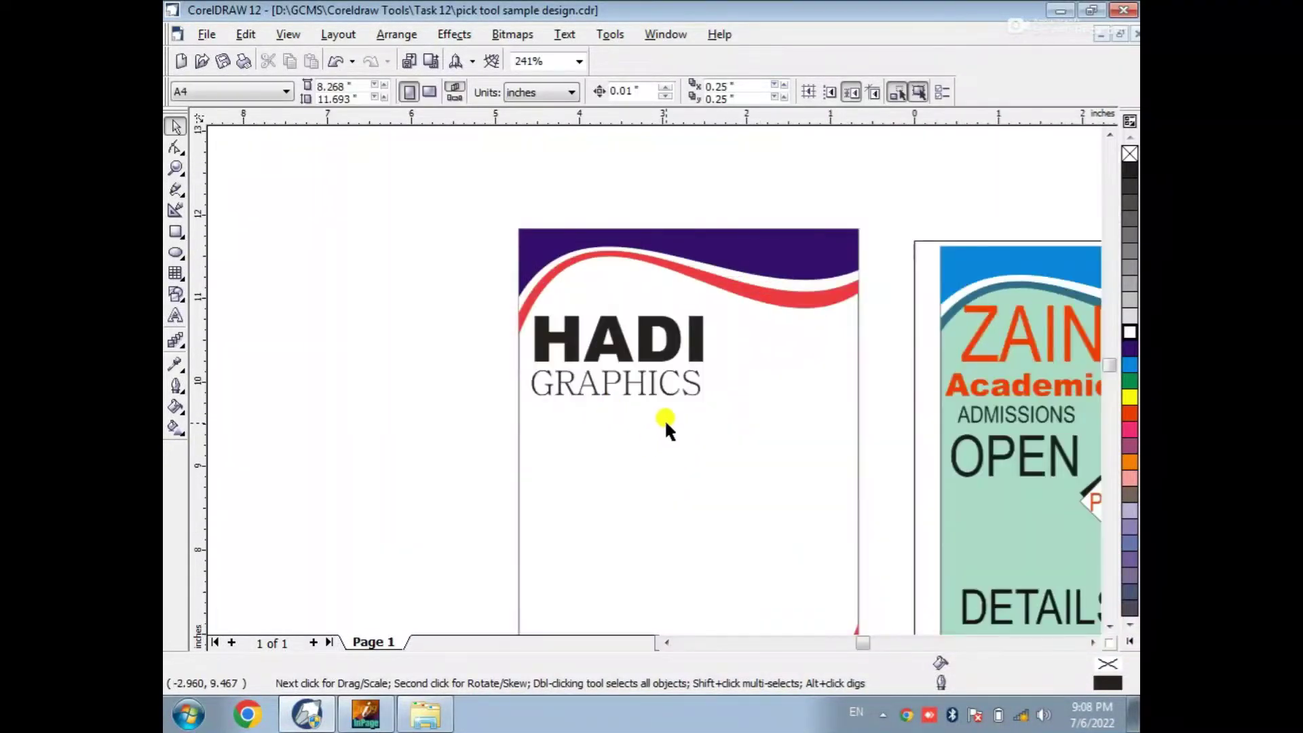
left_click(619, 388)
left_click(479, 385)
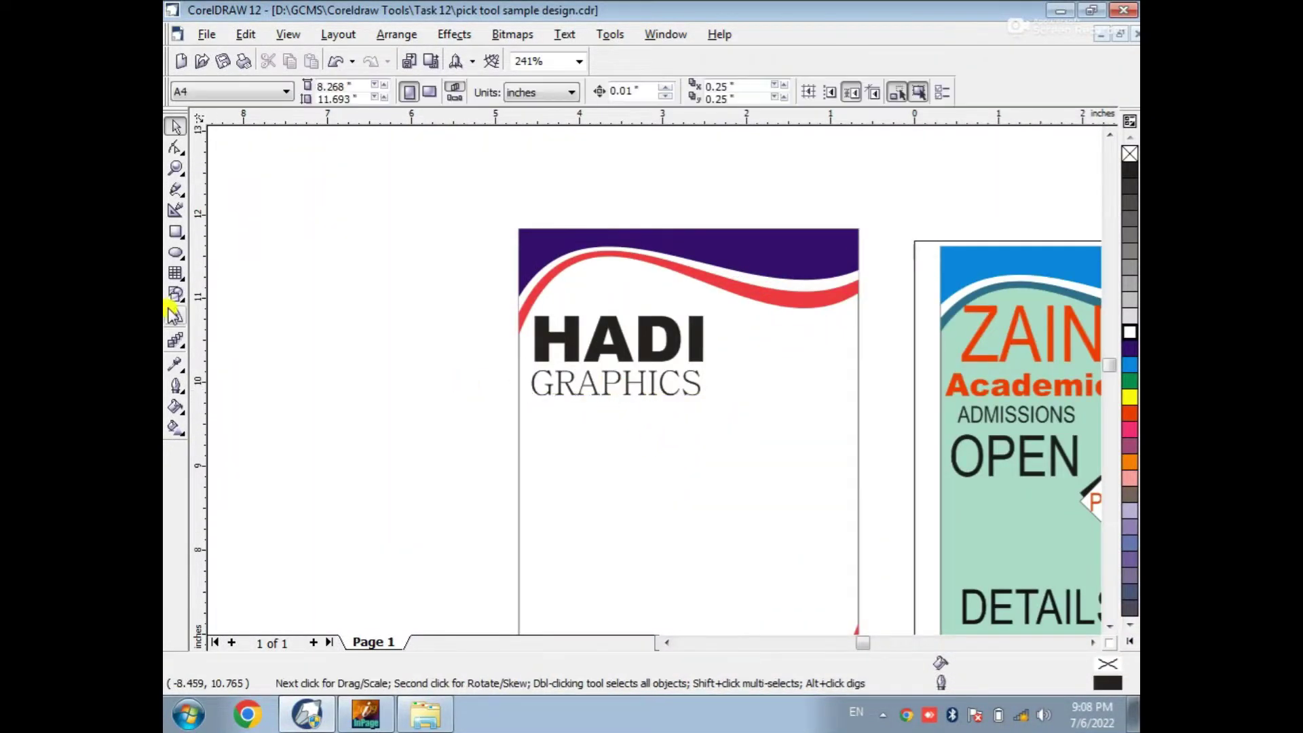
left_click(176, 232)
left_click_drag(518, 406, 858, 446)
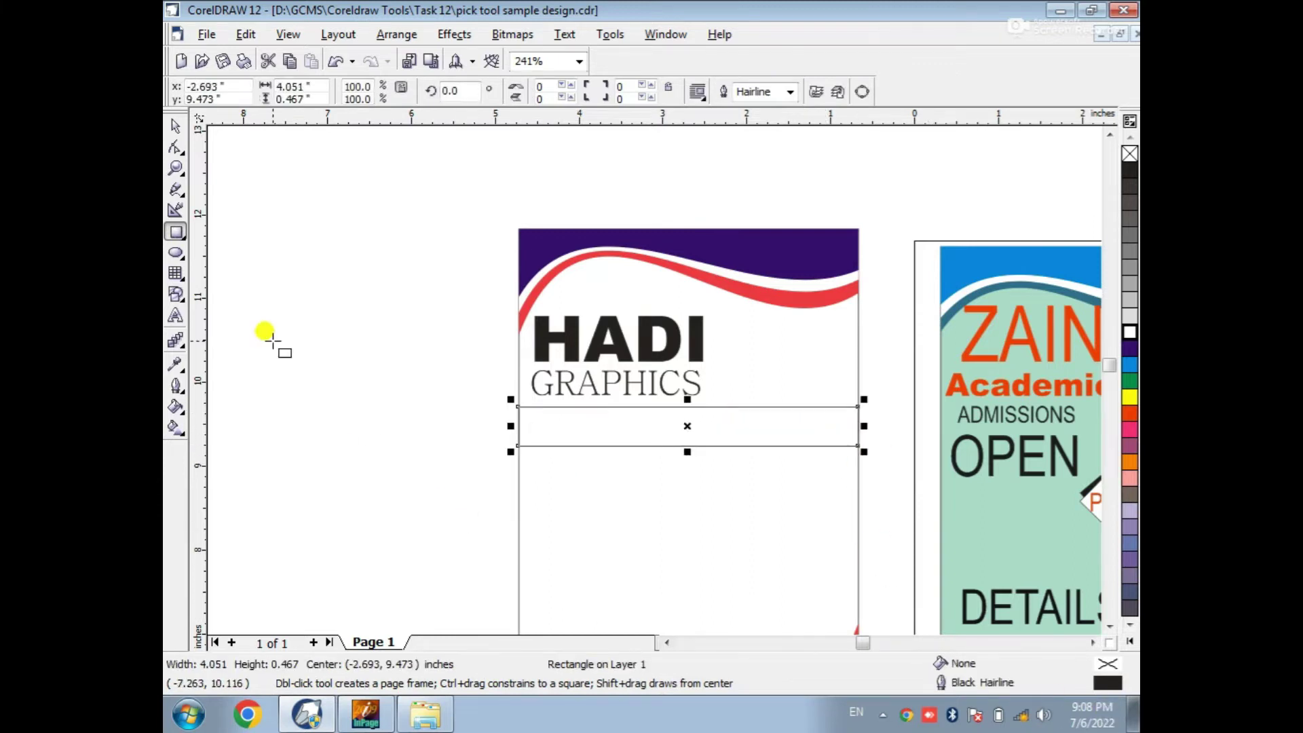
left_click(176, 127)
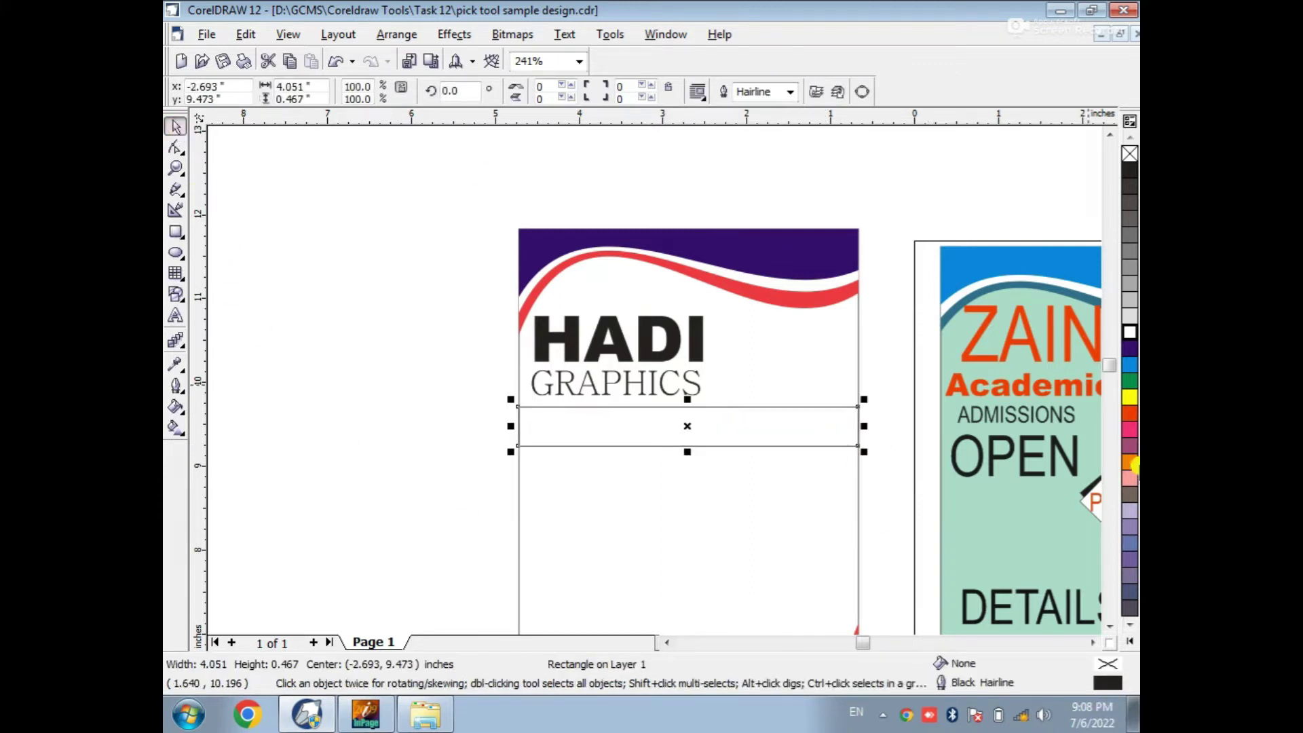
left_click(1130, 347)
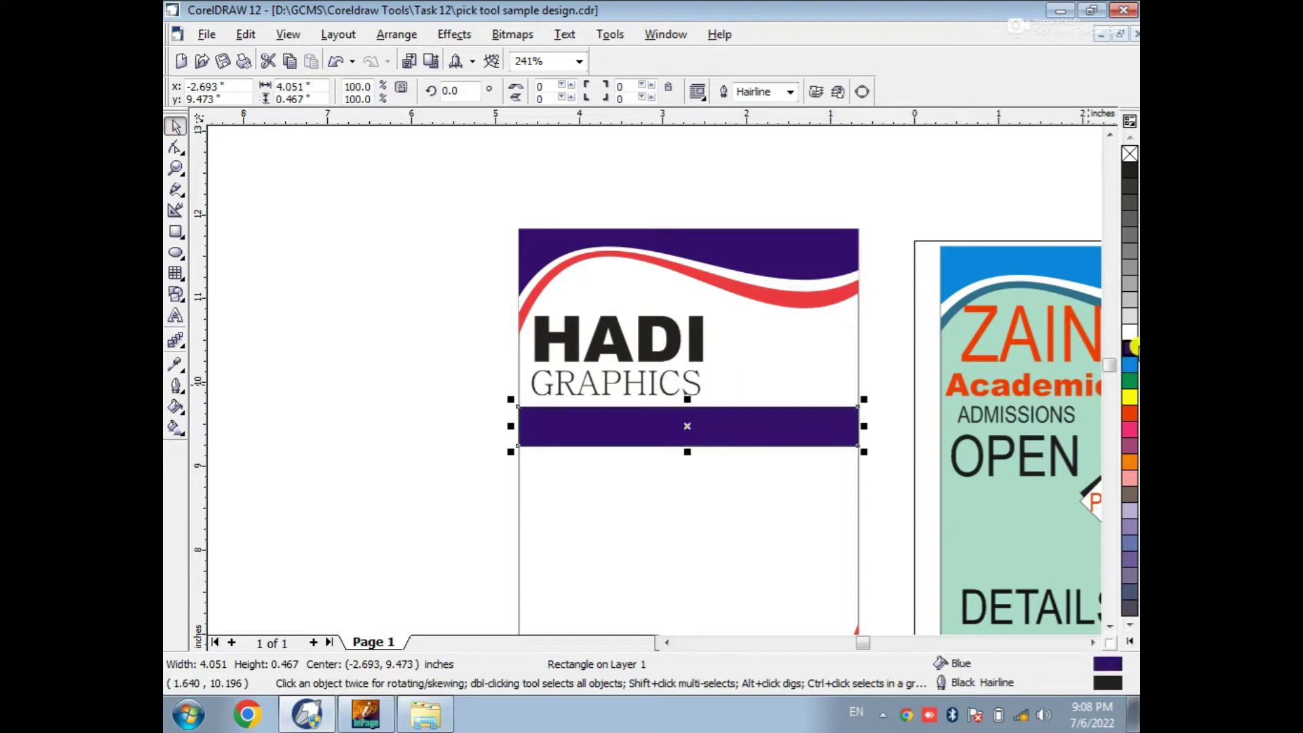
Round all four corners of the blue bar with the Shape tool
left_click(411, 388)
key("F2")
left_click_drag(456, 352, 889, 481)
left_click(866, 508)
left_click(398, 397)
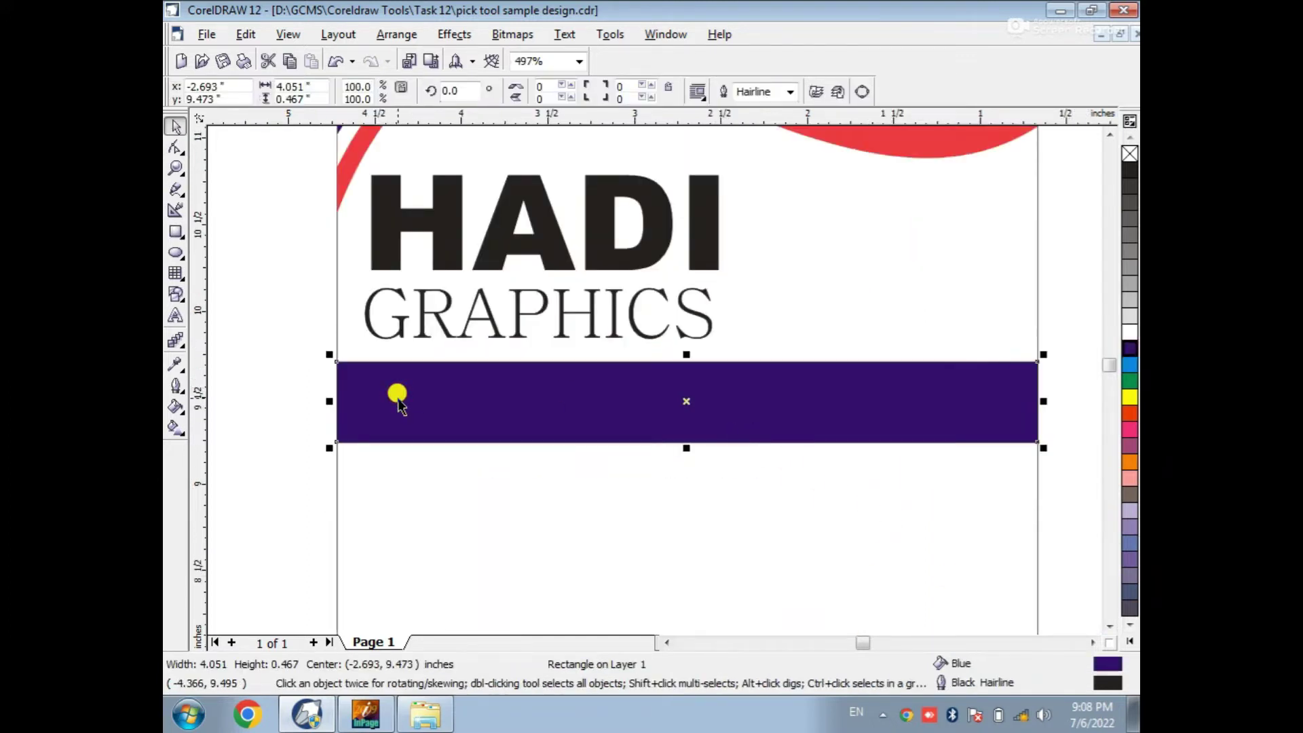
left_click(174, 153)
mouse_move(337, 365)
left_mouse_down()
mouse_move(352, 401)
mouse_move(361, 363)
left_mouse_up()
left_click(176, 129)
left_click(259, 278)
Copy the GRAPHICS text onto the blue bar and replace its wording with "Dera ismail khan"
key("F3")
key("F2")
left_click_drag(458, 179, 490, 199)
left_click_drag(858, 495, 857, 495)
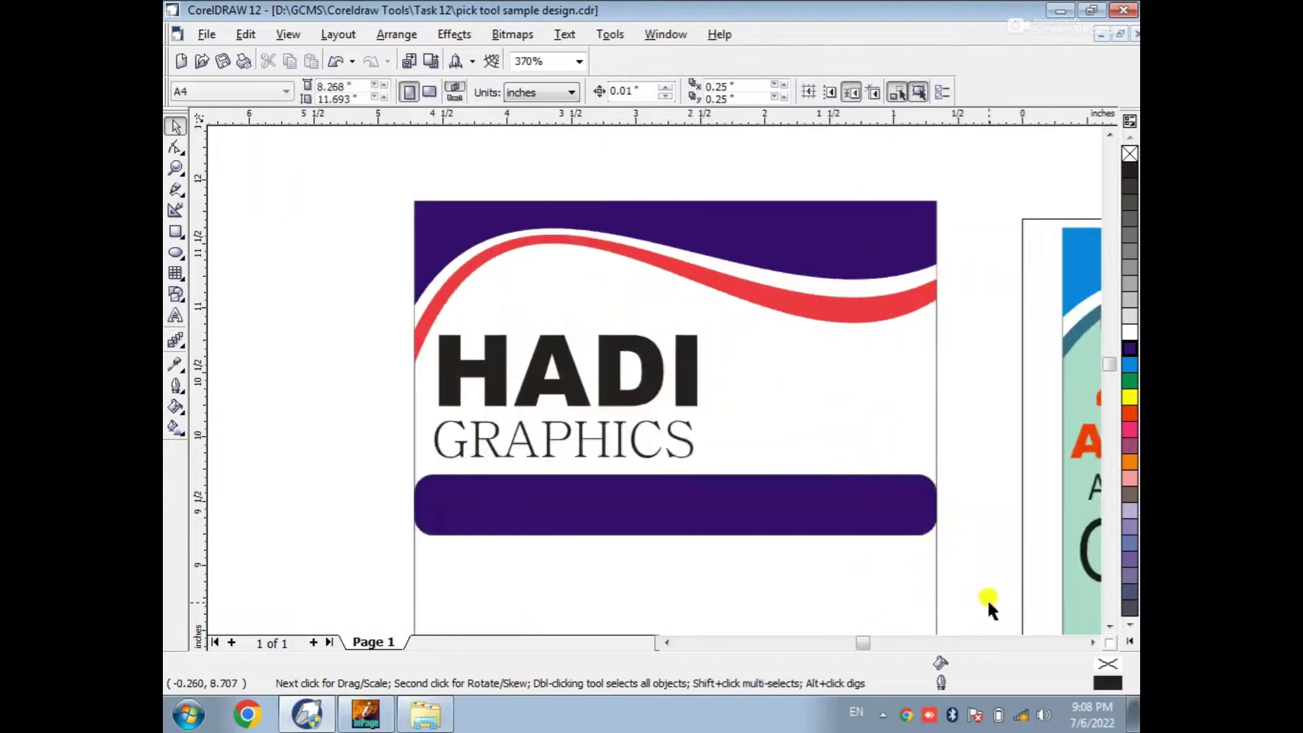
left_click(600, 439)
left_click_drag(602, 437, 590, 504)
double_click(554, 509)
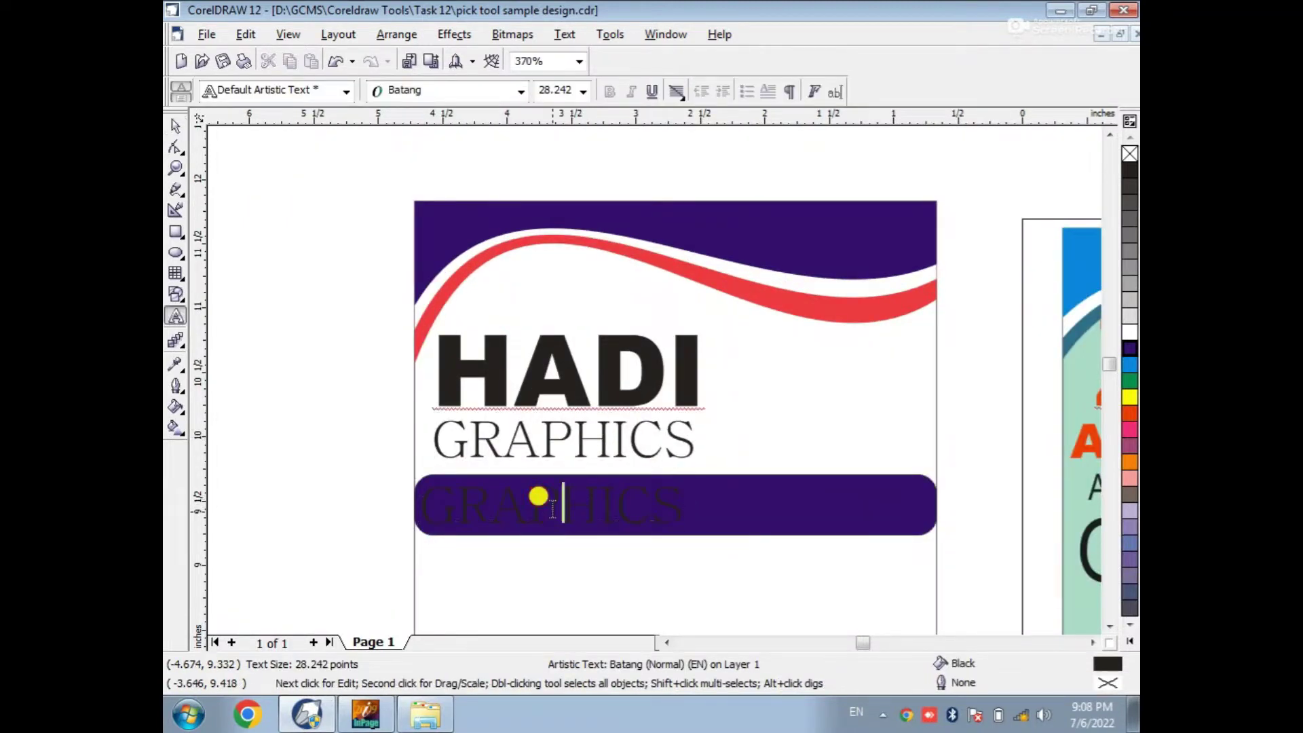
double_click(553, 503)
type("Dera ismail khan")
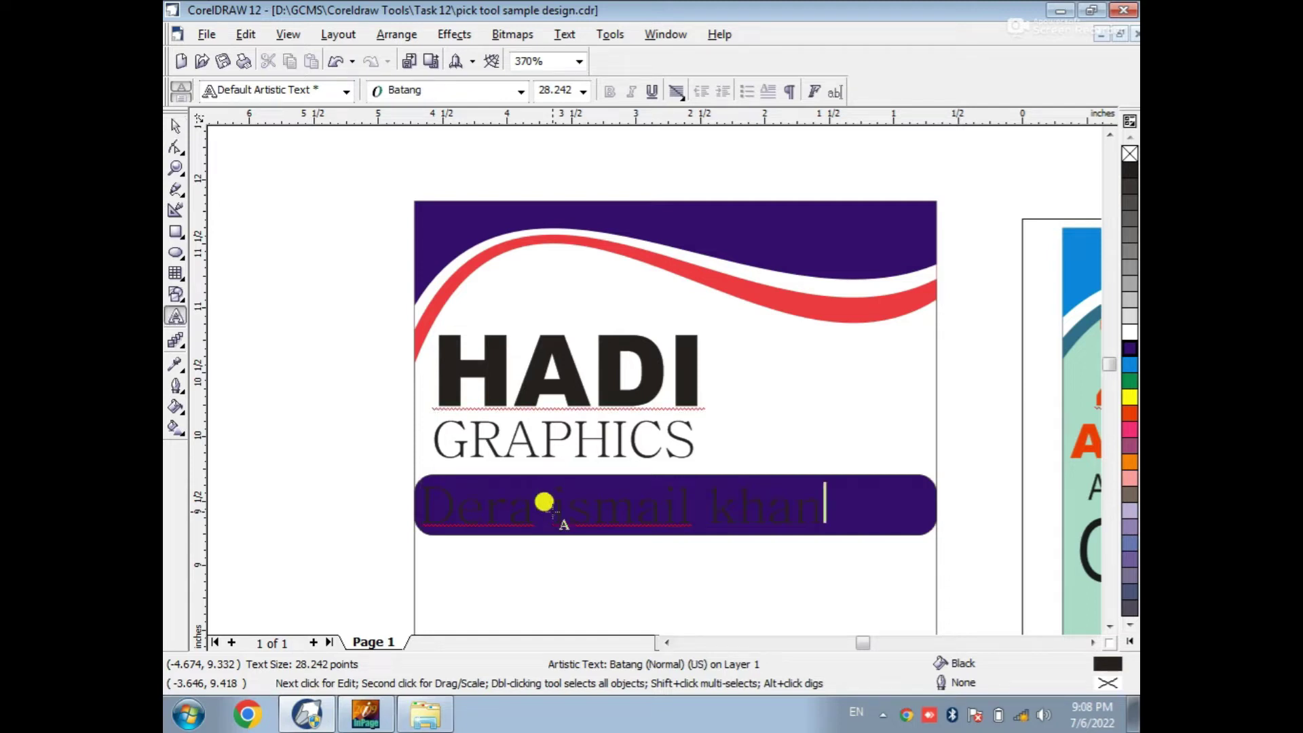
Convert the "Dera ismail khan" text on the blue bar to UPPERCASE
key("ctrl+a")
key("F3")
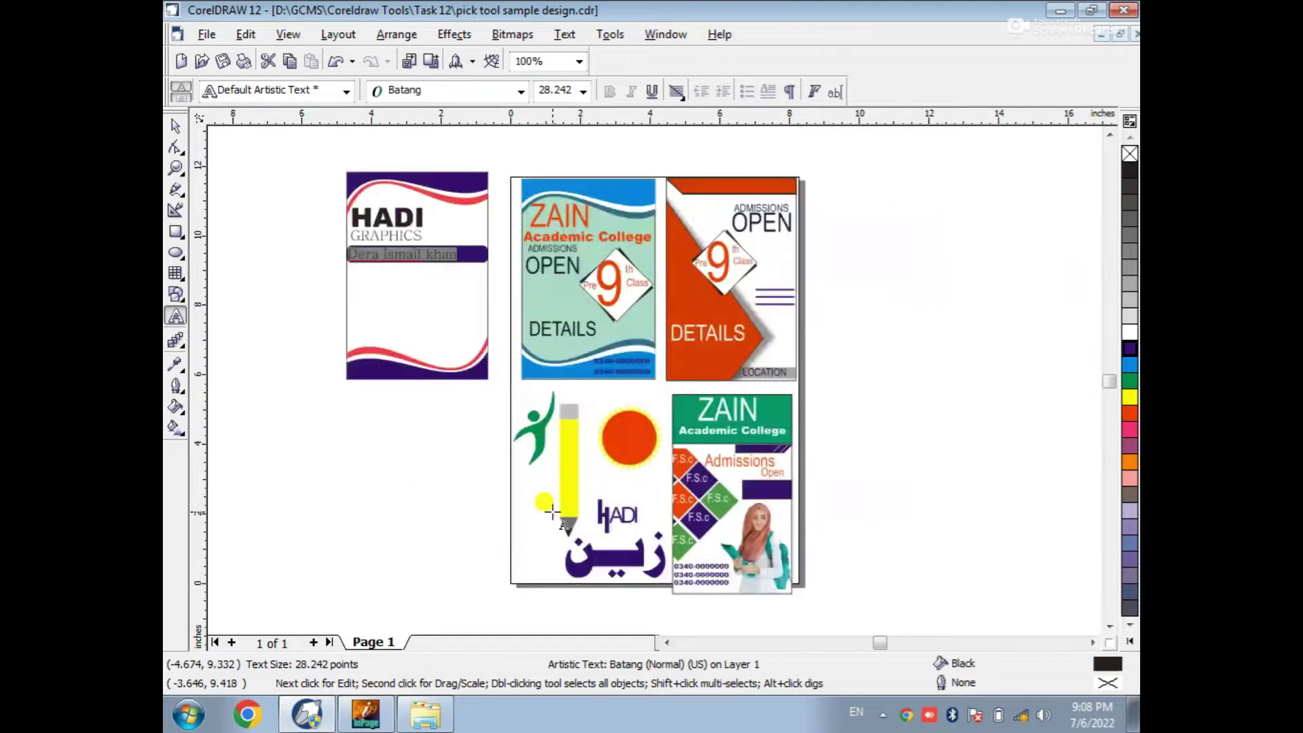
key("F2")
left_click_drag(276, 208, 479, 299)
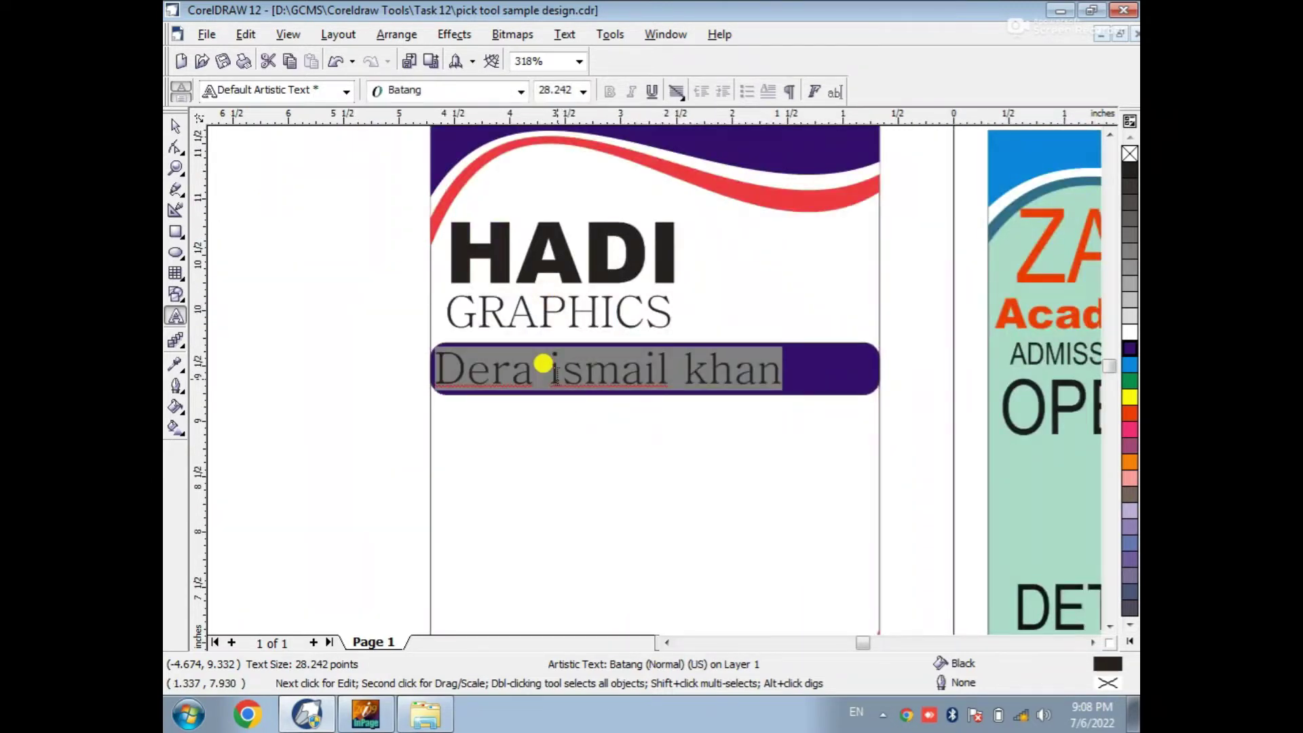
key("shift+F3")
left_click(582, 339)
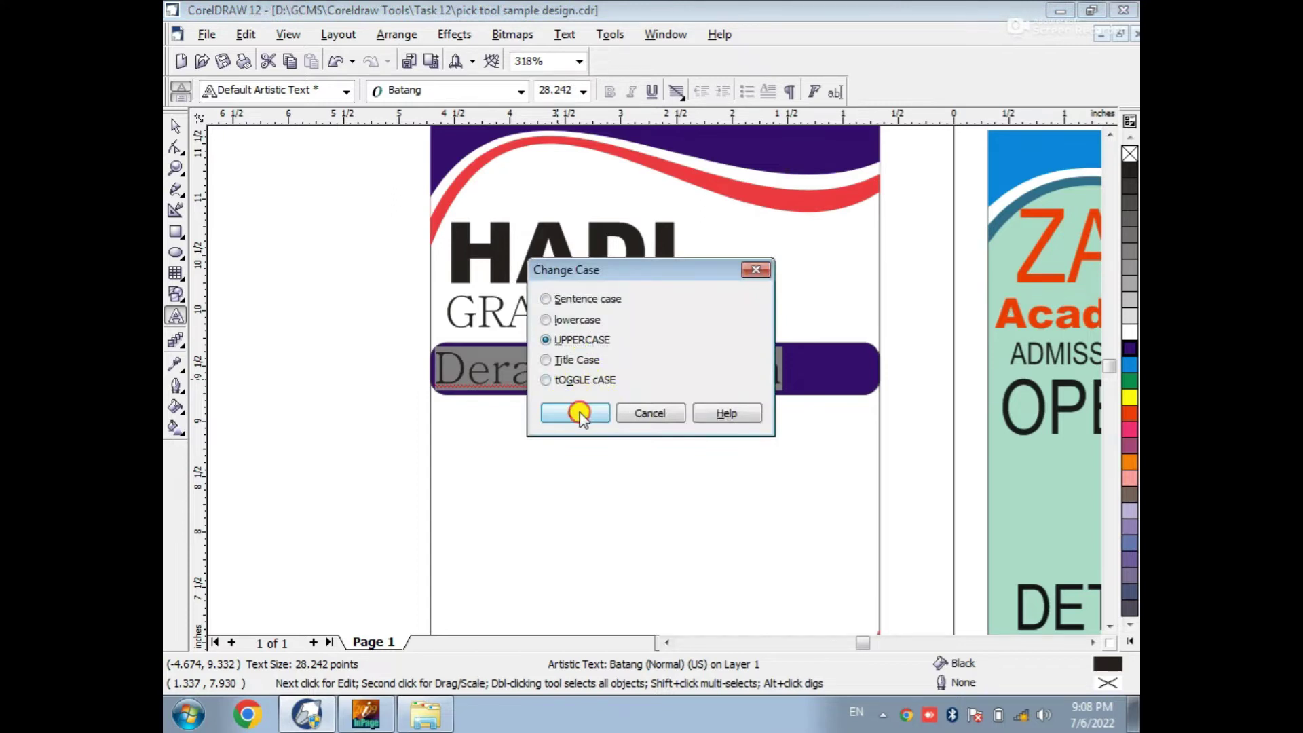
left_click(575, 413)
Fill the DERA ISMAIL KHAN text with White
left_click(173, 126)
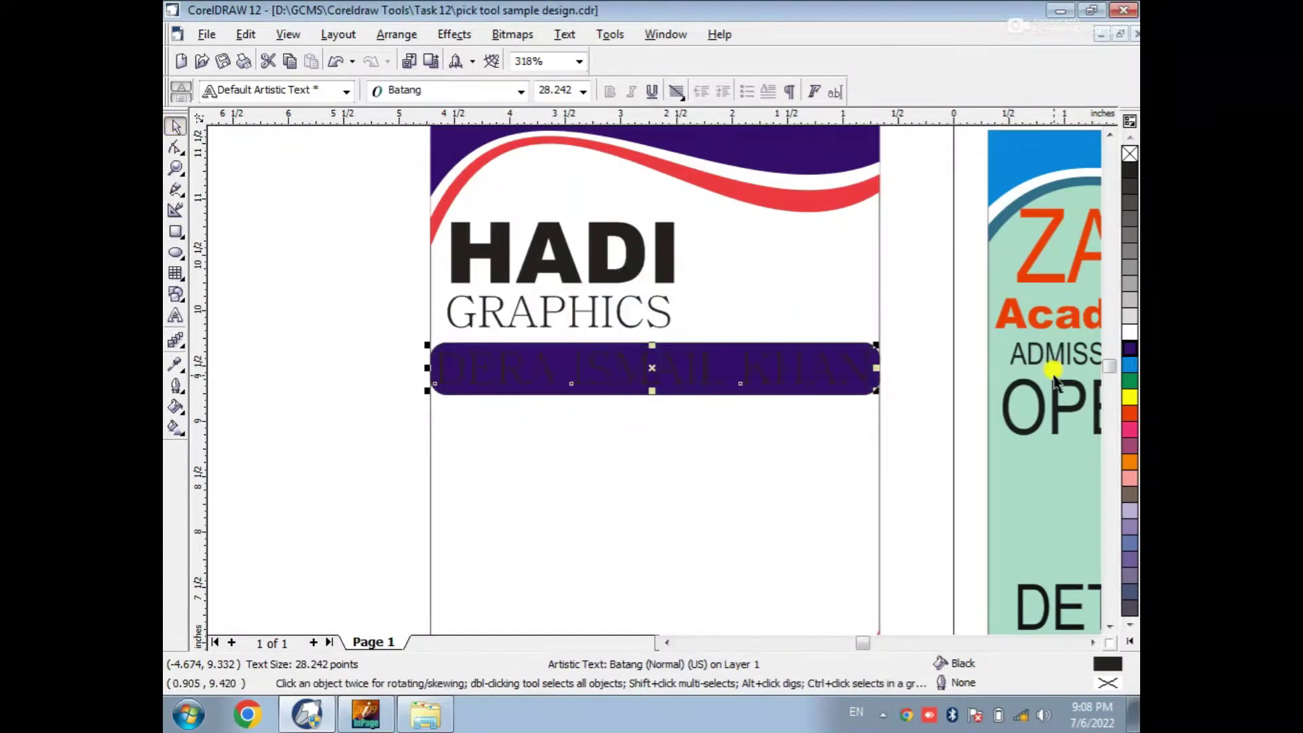
left_click(1128, 334)
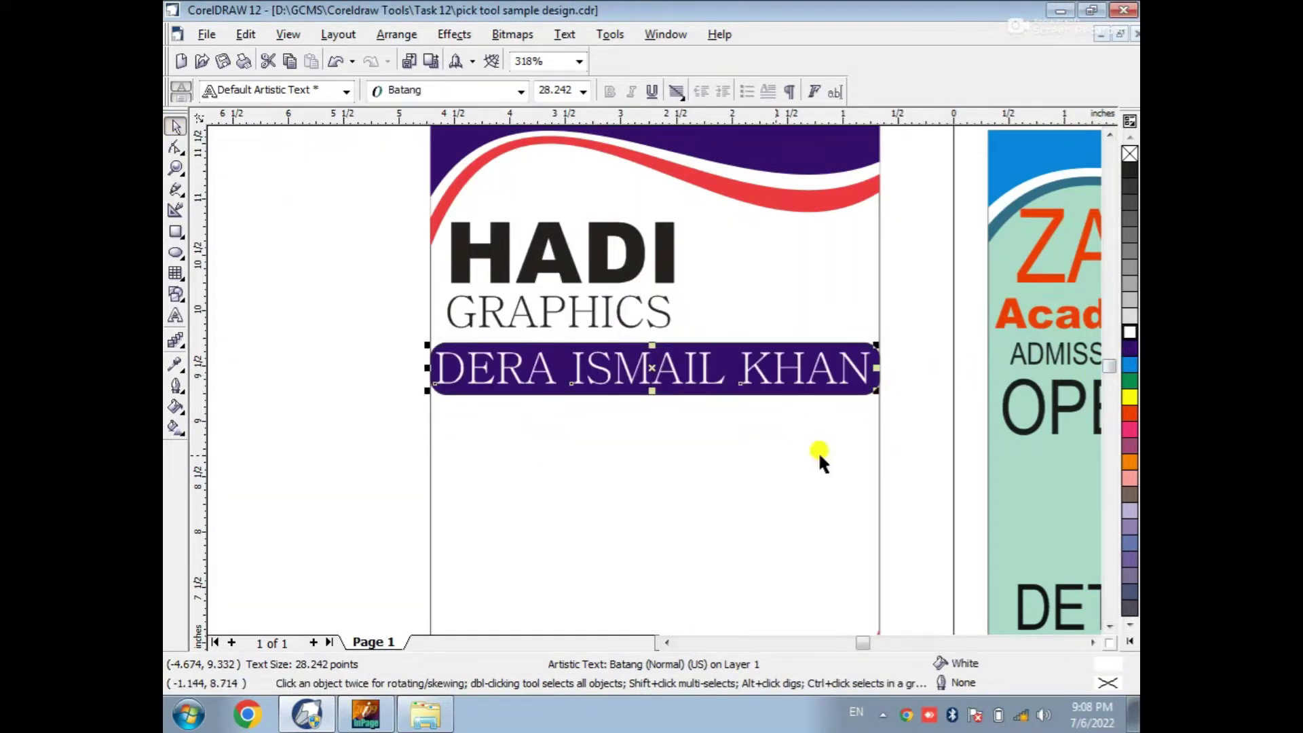
left_click(377, 372)
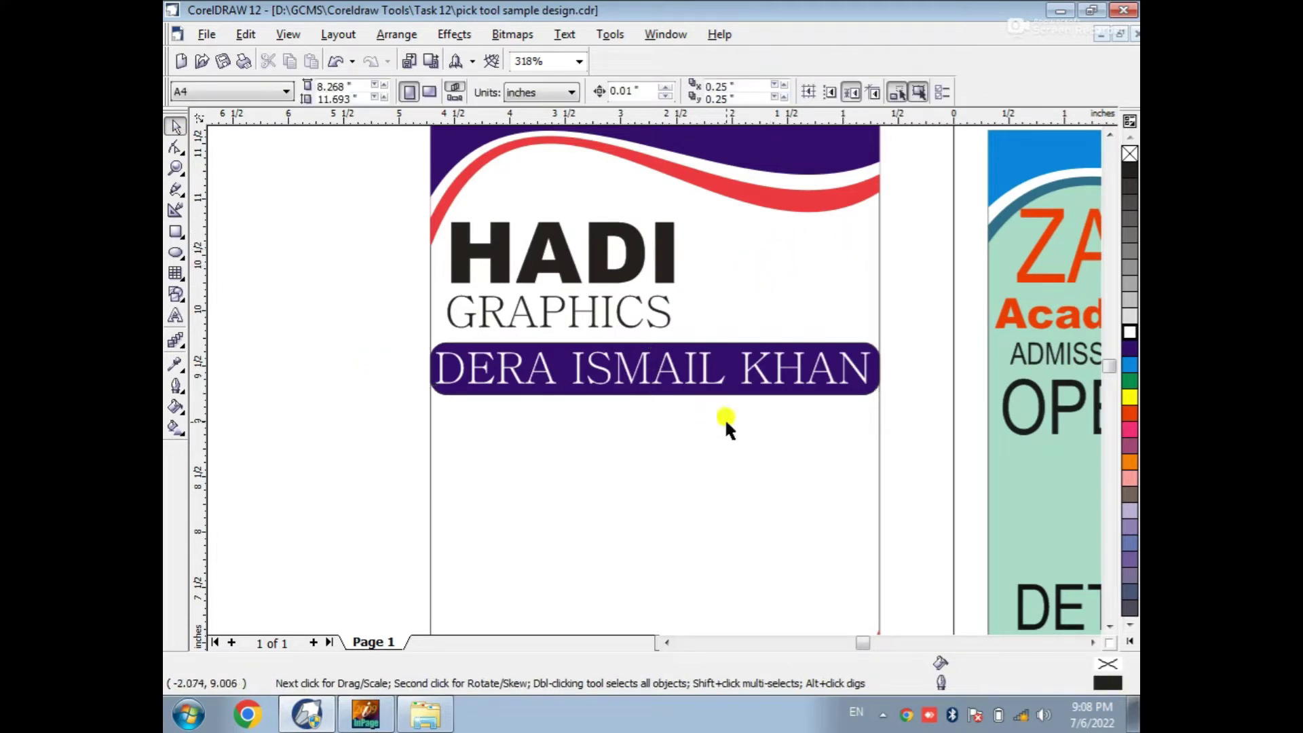
Switch to Windows Explorer and bring the "hadi logo" image from the Coreldraw Tools folder into the CorelDRAW poster
left_click(425, 714)
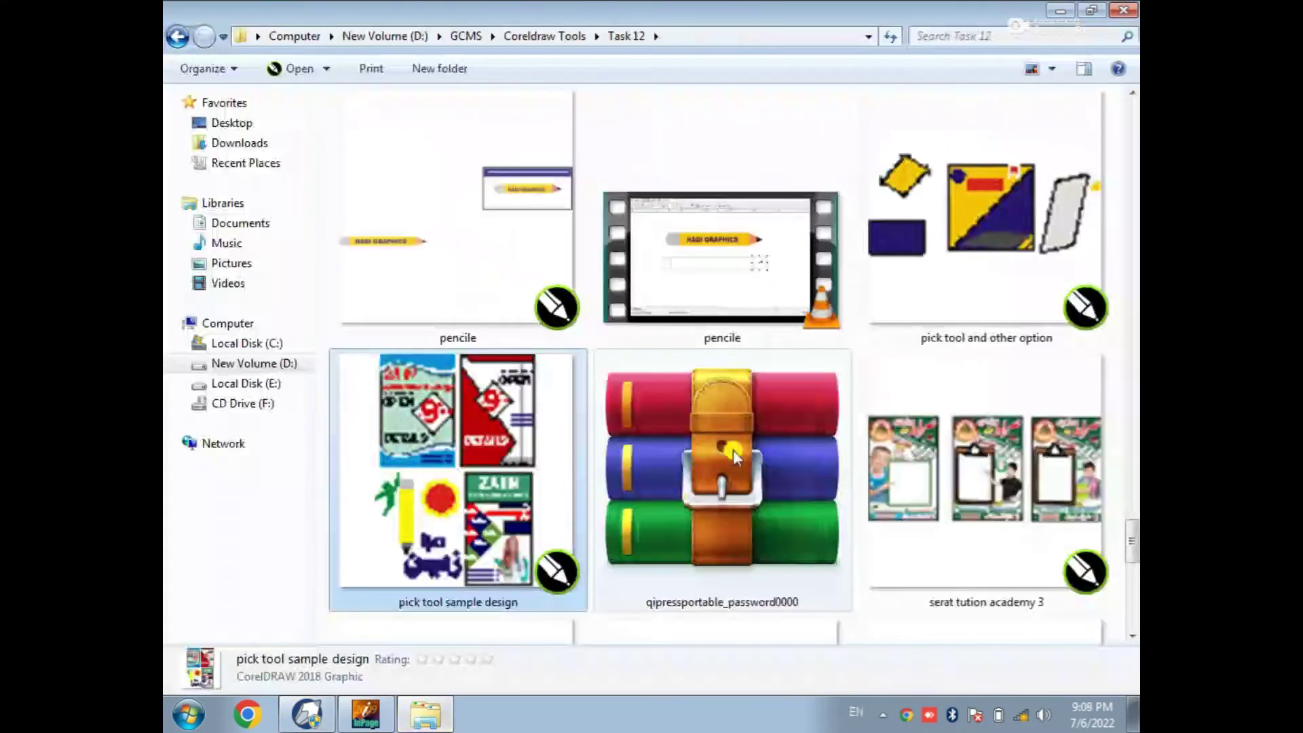
scroll(720, 489, "down", 5)
scroll(720, 519, "up", 7)
scroll(720, 519, "down", 7)
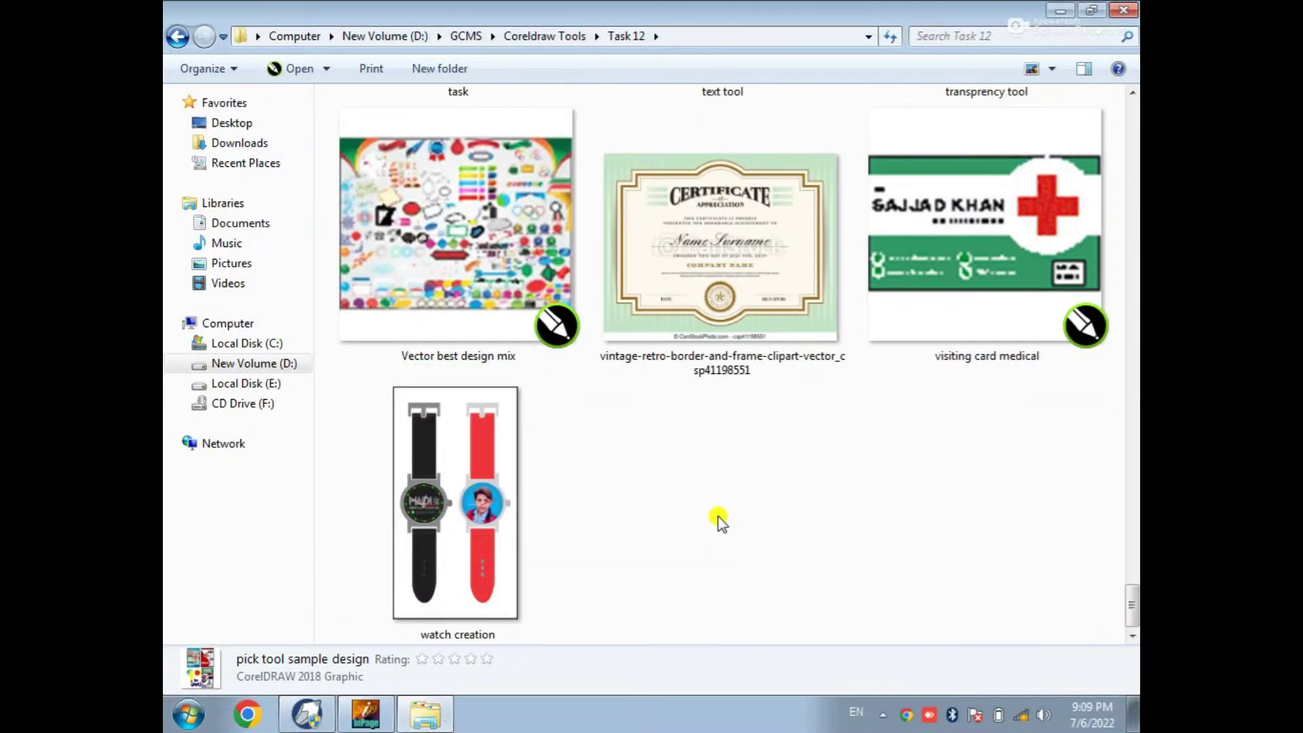
left_click(745, 316)
key("Home")
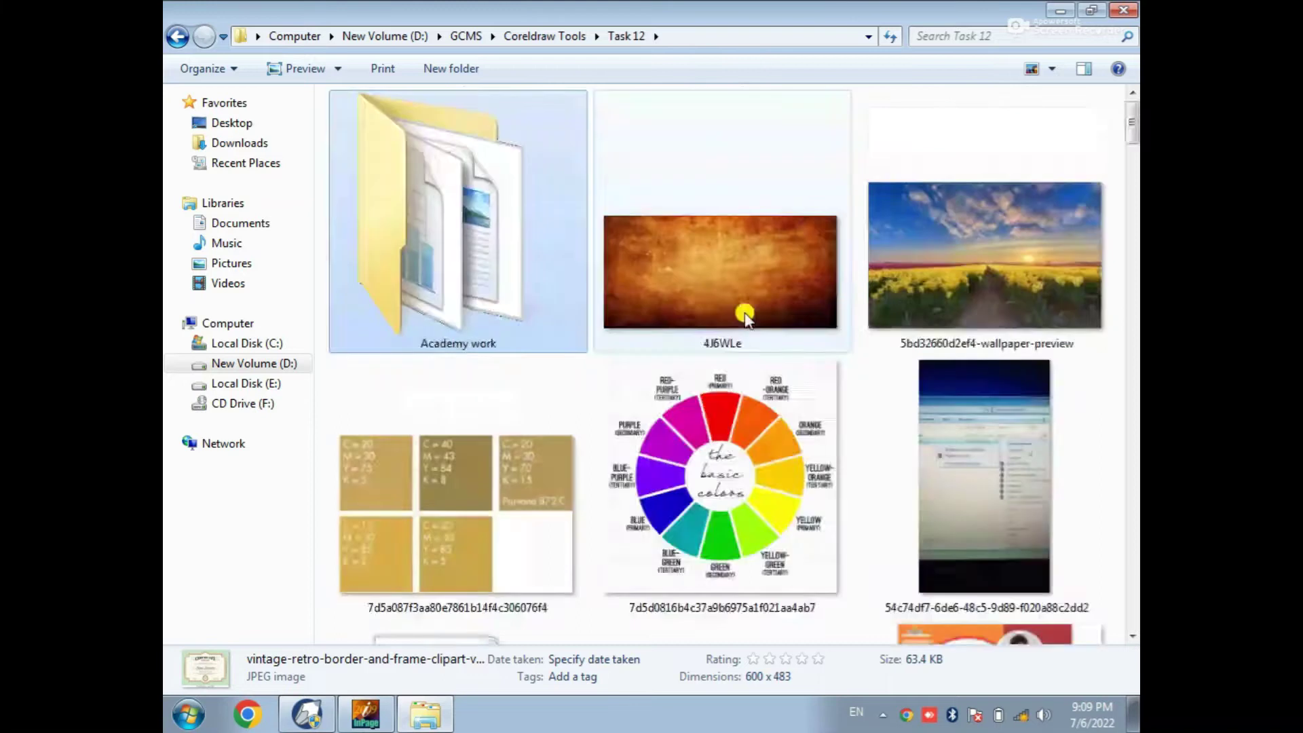
key("BackSpace")
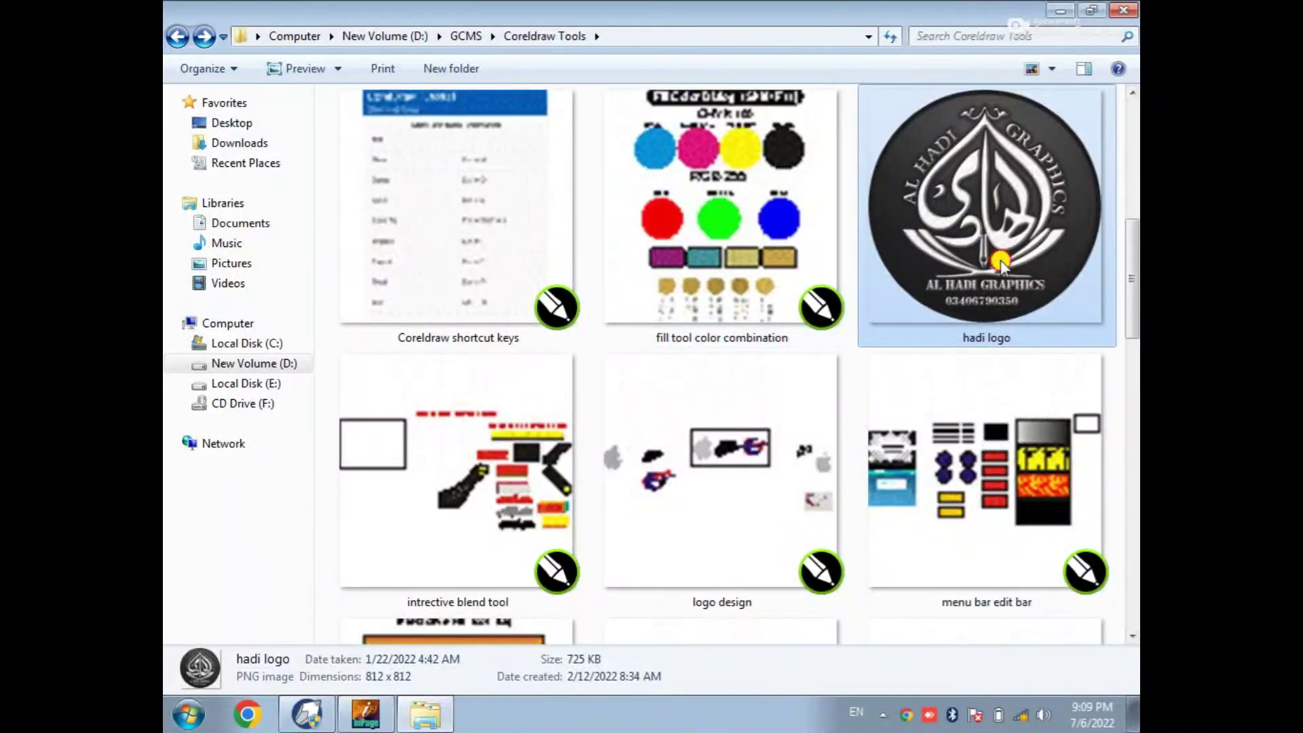
scroll(329, 633, "down", 1)
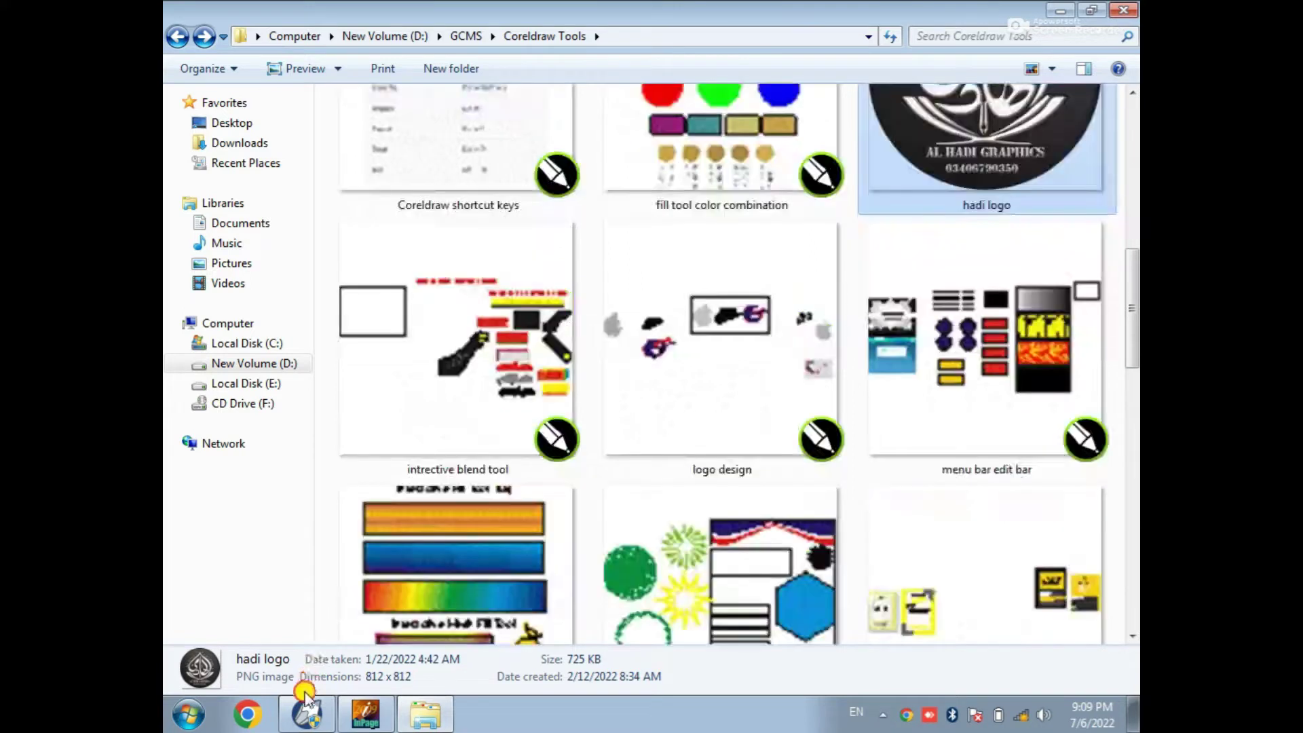
left_click(306, 699)
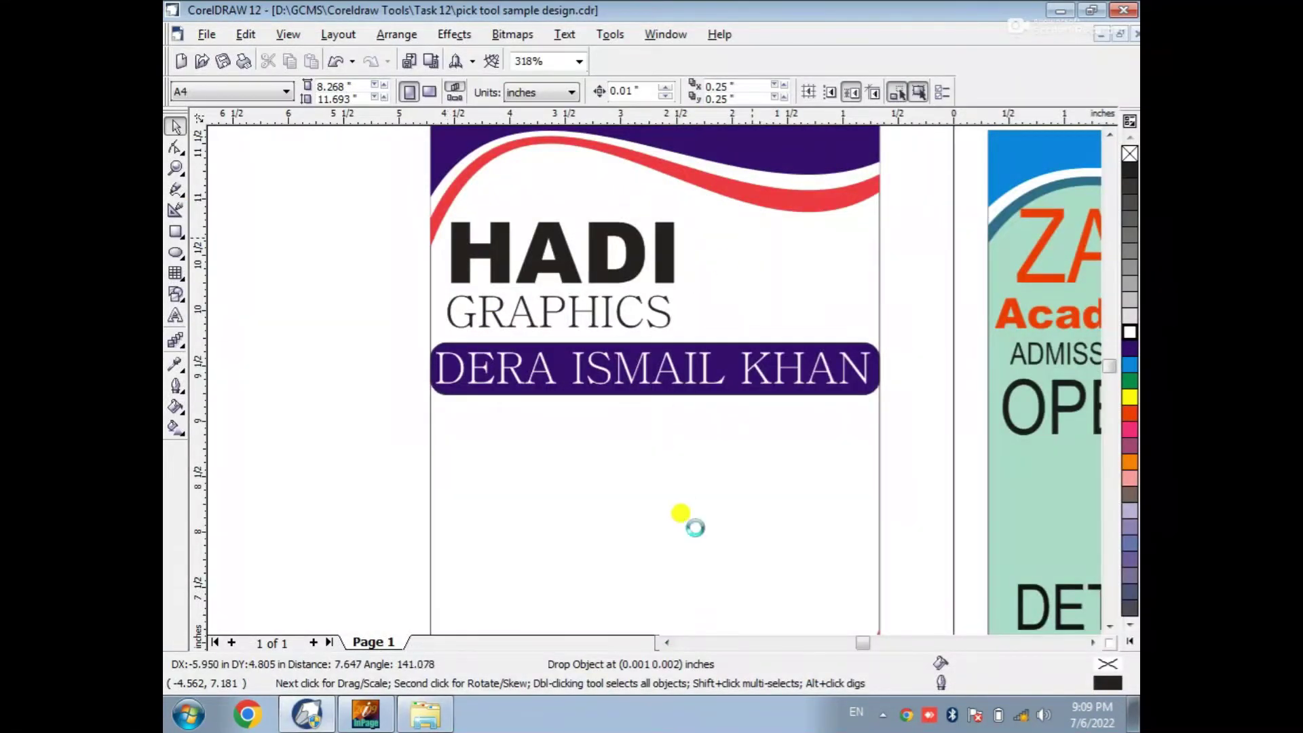
left_click_drag(680, 514, 661, 532)
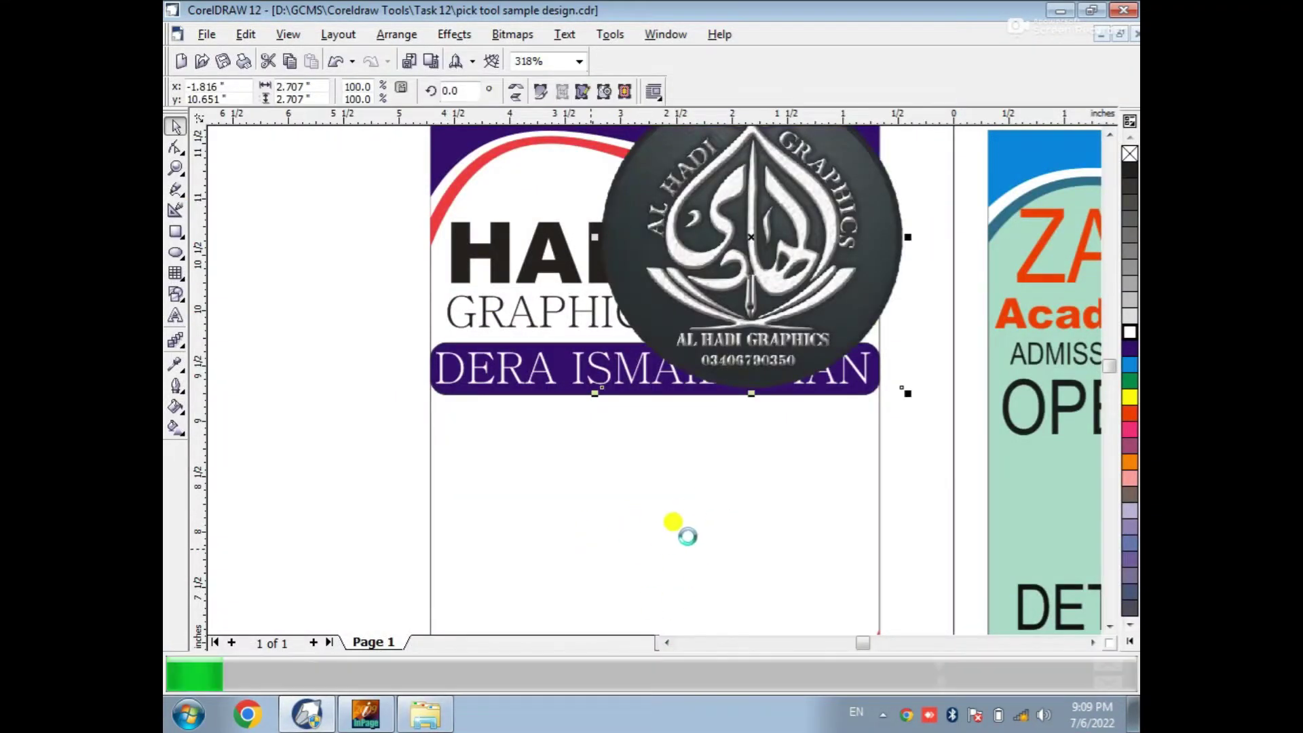
Shrink the logo and place it beside the HADI GRAPHICS title, just above the blue bar's right end
left_click_drag(703, 245, 652, 460)
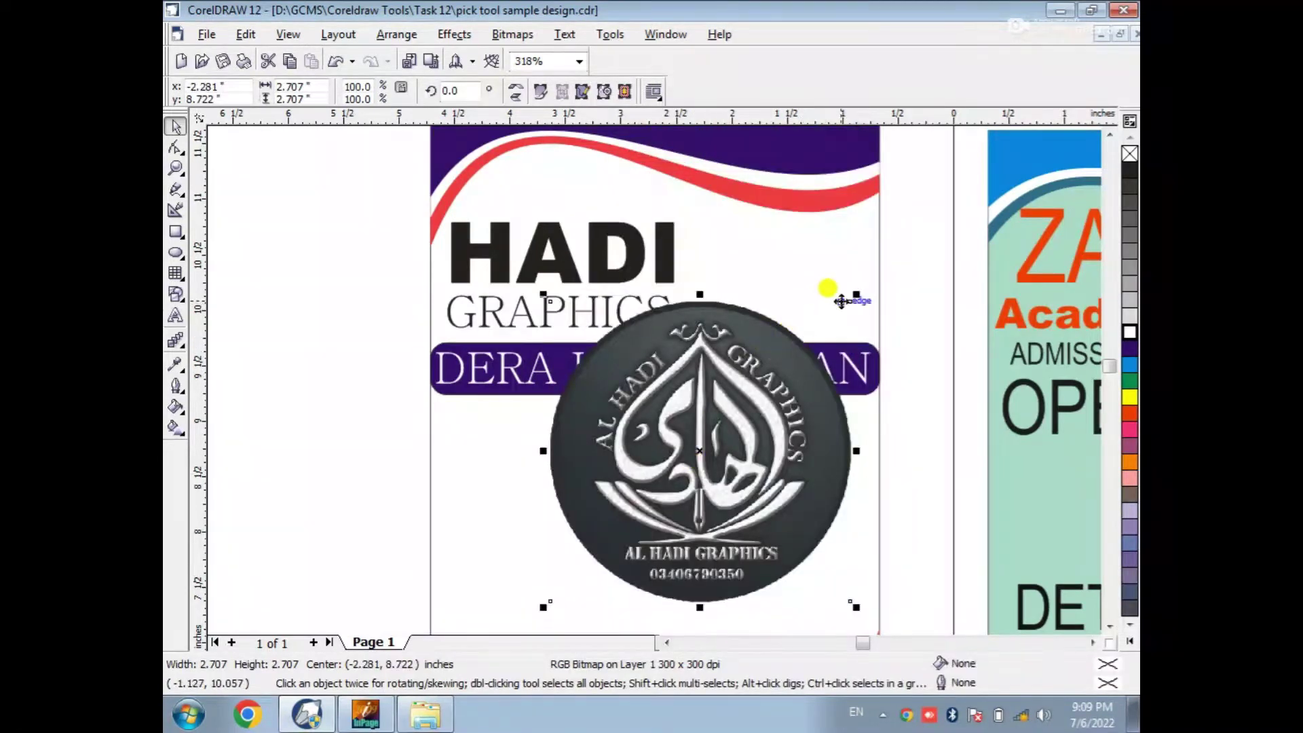
left_click_drag(855, 295, 755, 241)
mouse_move(806, 295)
left_mouse_down()
mouse_move(850, 339)
mouse_move(839, 302)
mouse_move(805, 278)
left_mouse_up()
left_click(352, 338)
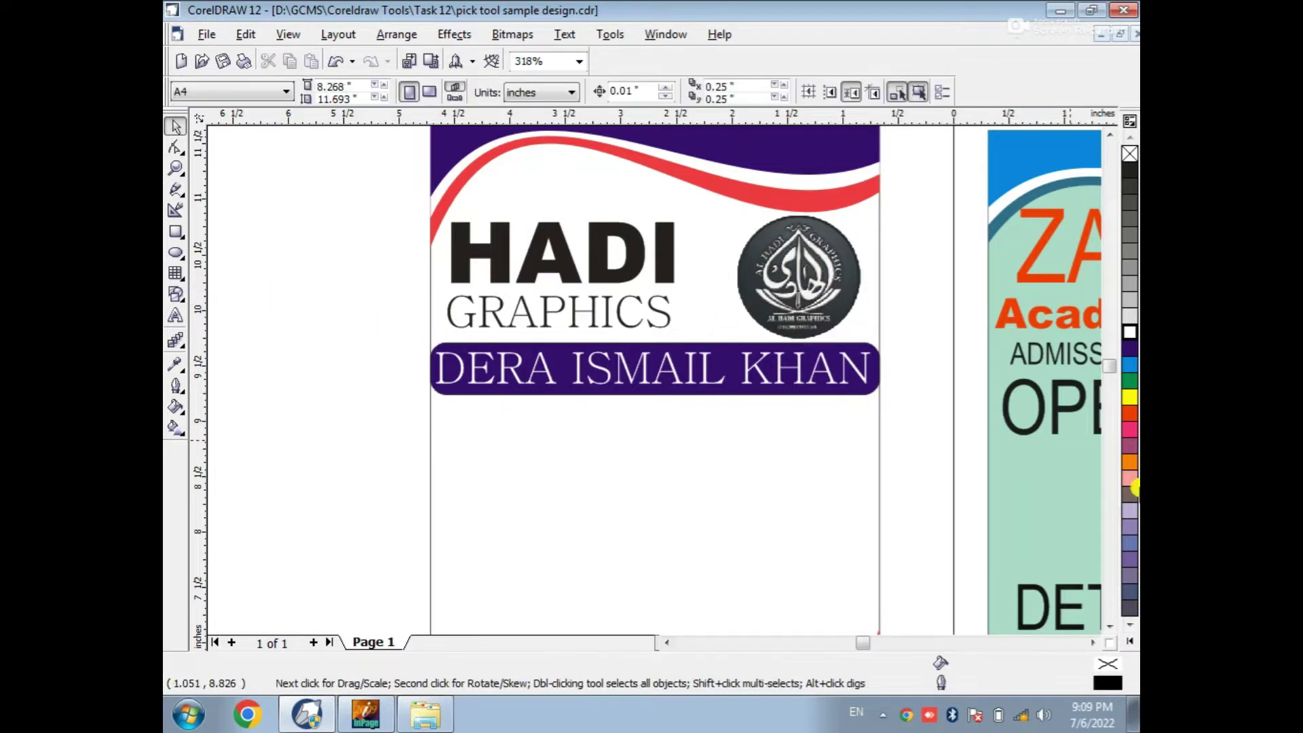
Draw a square about 1.39 inches wide on the white area beneath the blue bar, right of the poster's centre
key("F3")
key("F2")
left_click_drag(319, 158, 517, 392)
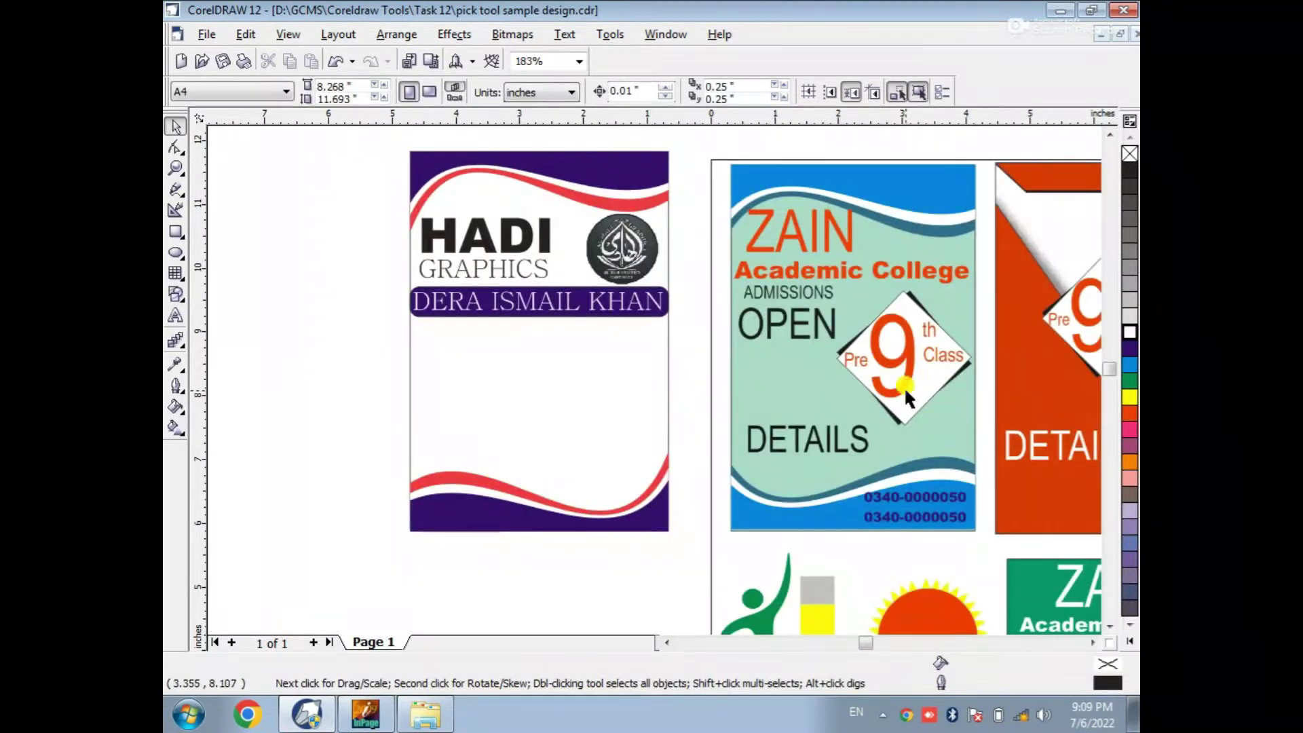
left_click(174, 232)
left_click_drag(543, 350, 632, 439)
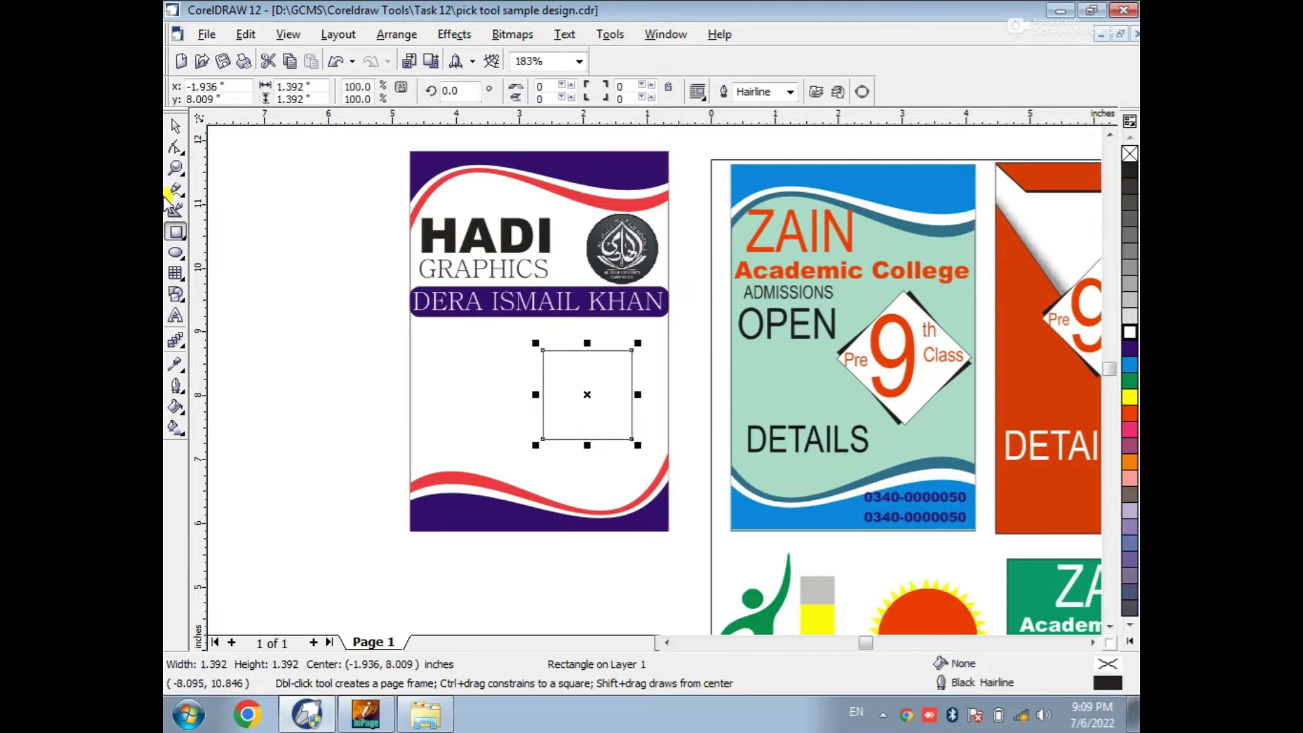
left_click(171, 127)
left_click(590, 397)
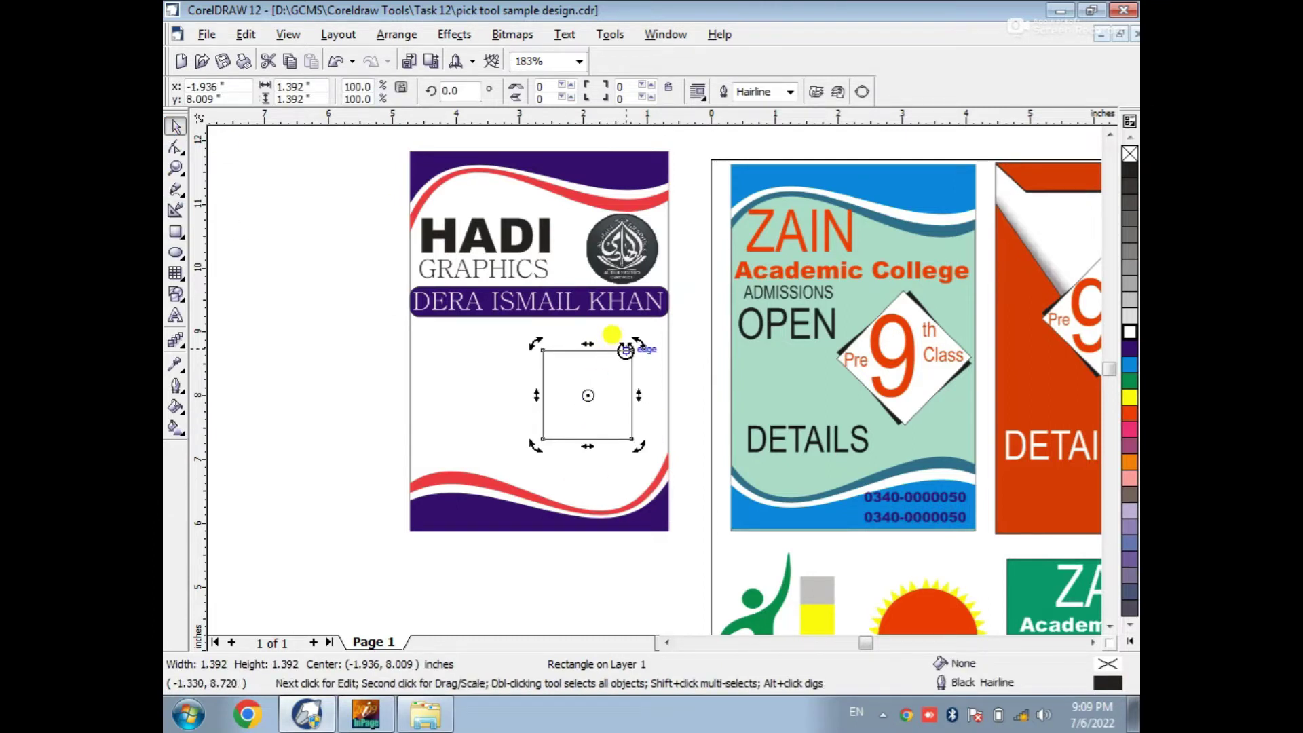
left_click_drag(632, 347, 655, 380)
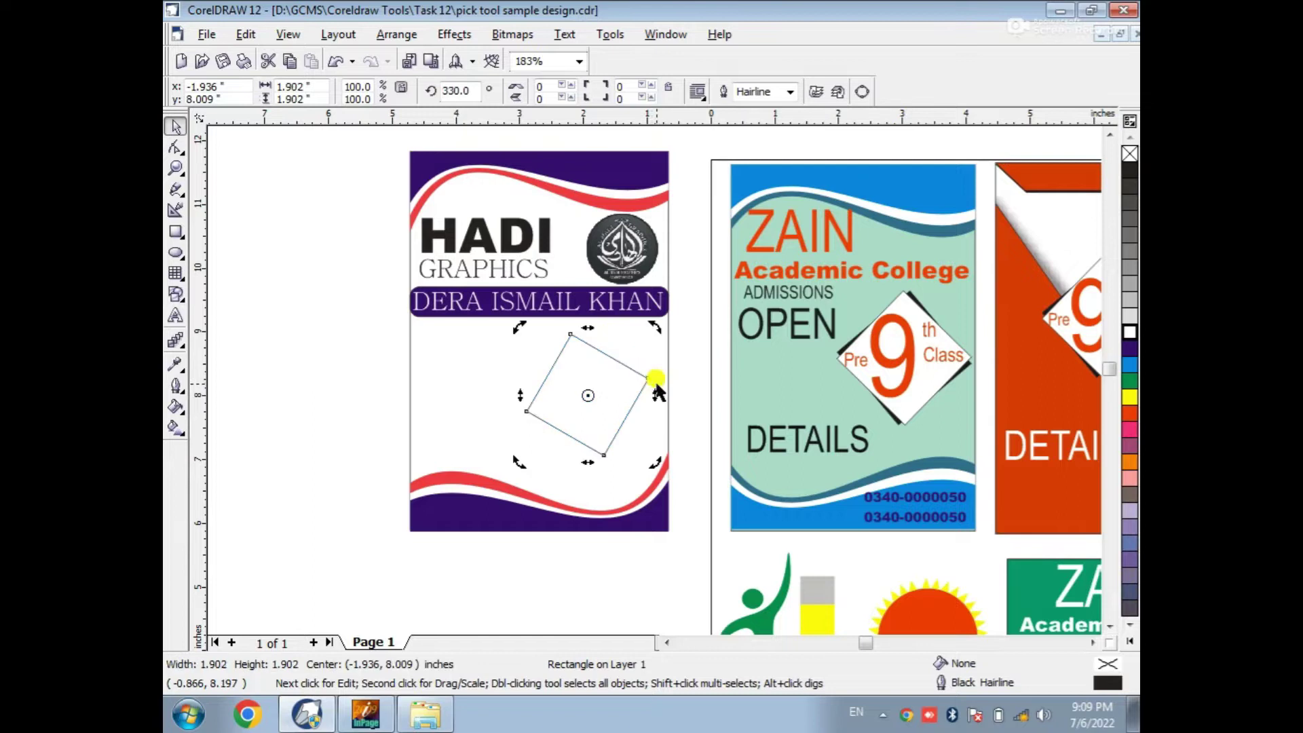
key("ctrl+z")
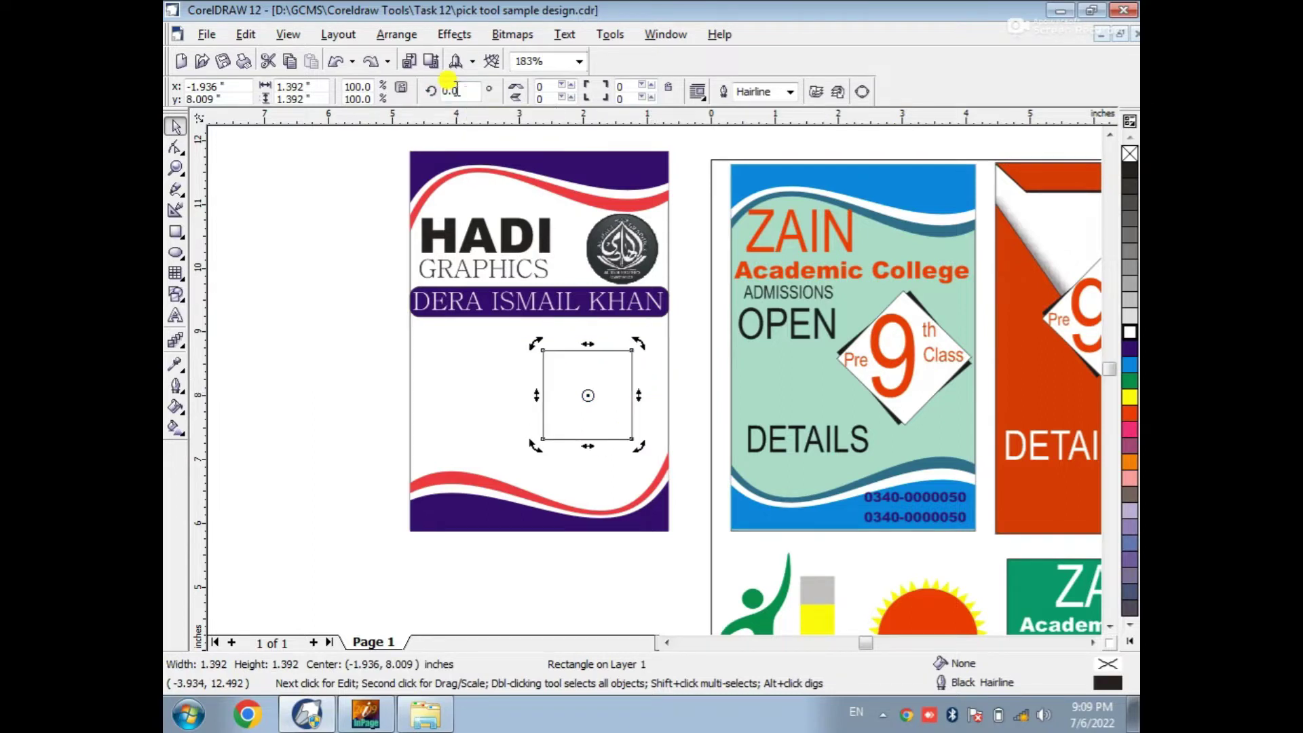
Rotate the square to 45 degrees and fill it with Blue
type("45")
key("Return")
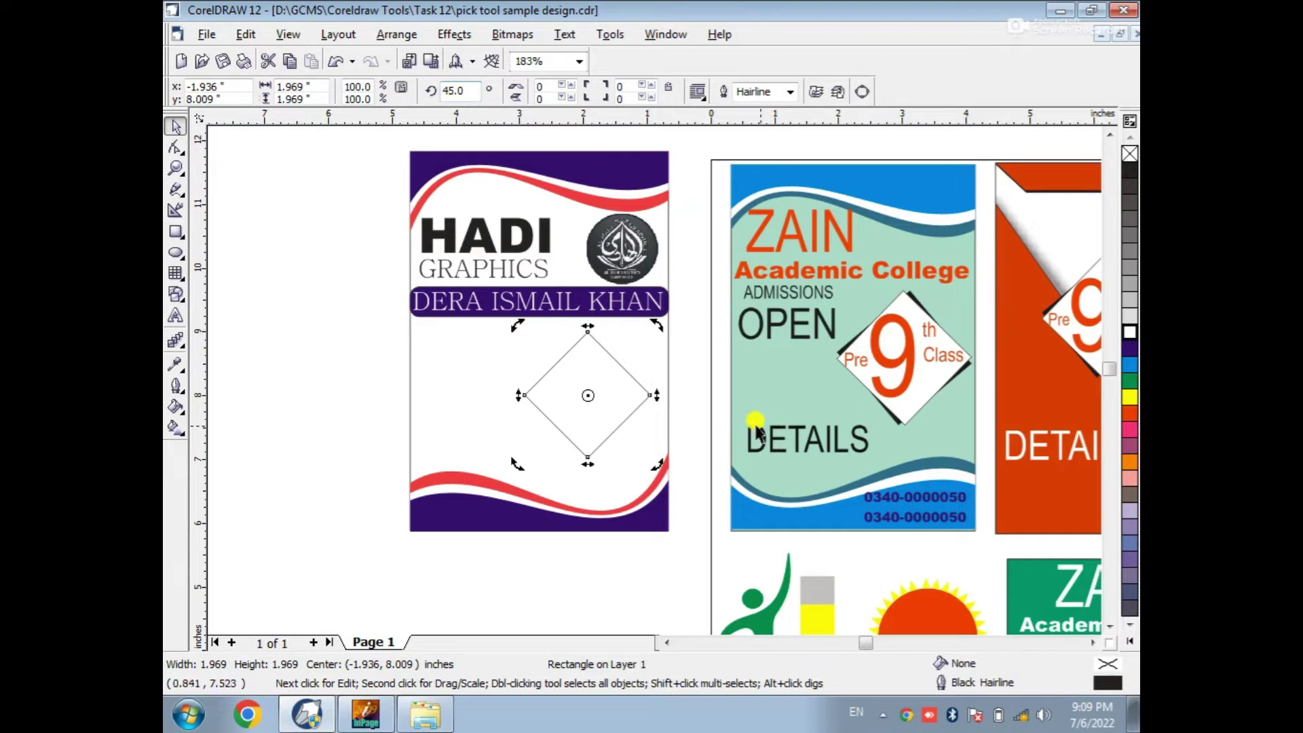
key("shift+F2")
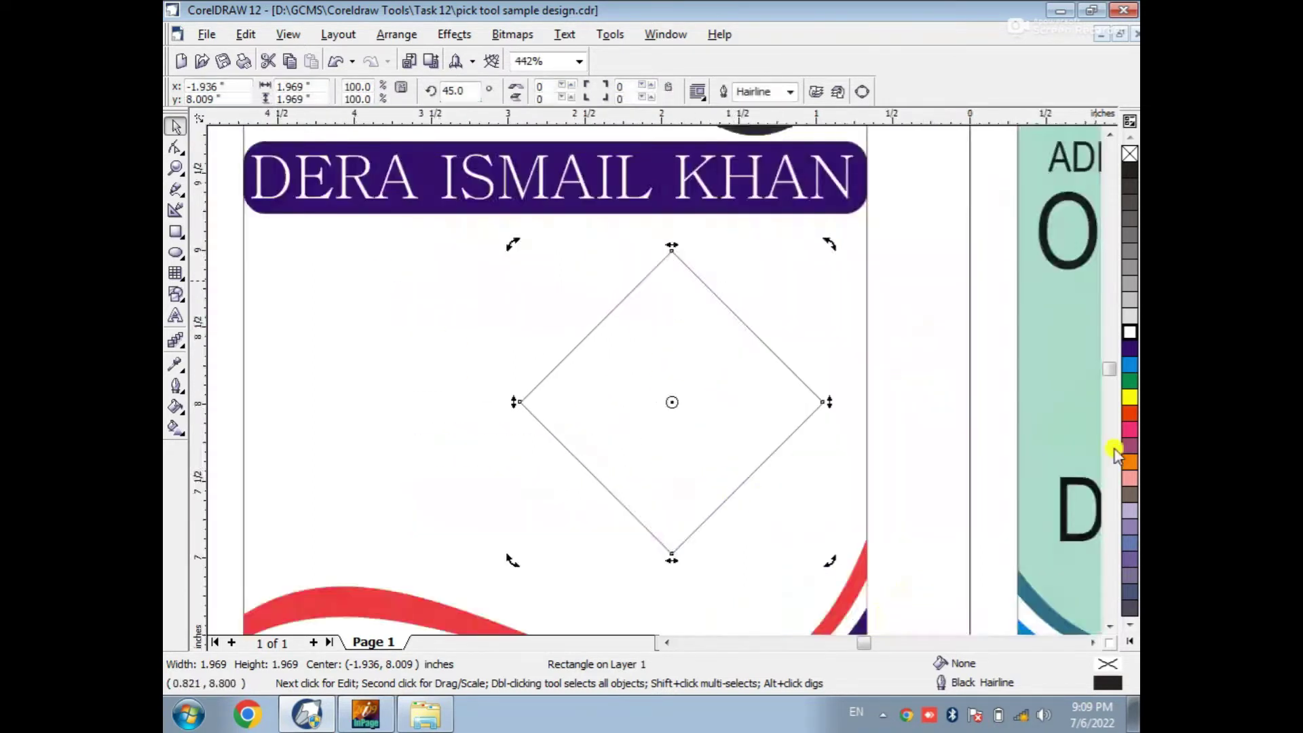
left_click(1129, 349)
Make a slightly rotated copy of the blue diamond on the same centre and fill it with White, leaving blue corner slivers
left_click(757, 401)
left_click(758, 399)
left_click_drag(825, 241, 808, 213)
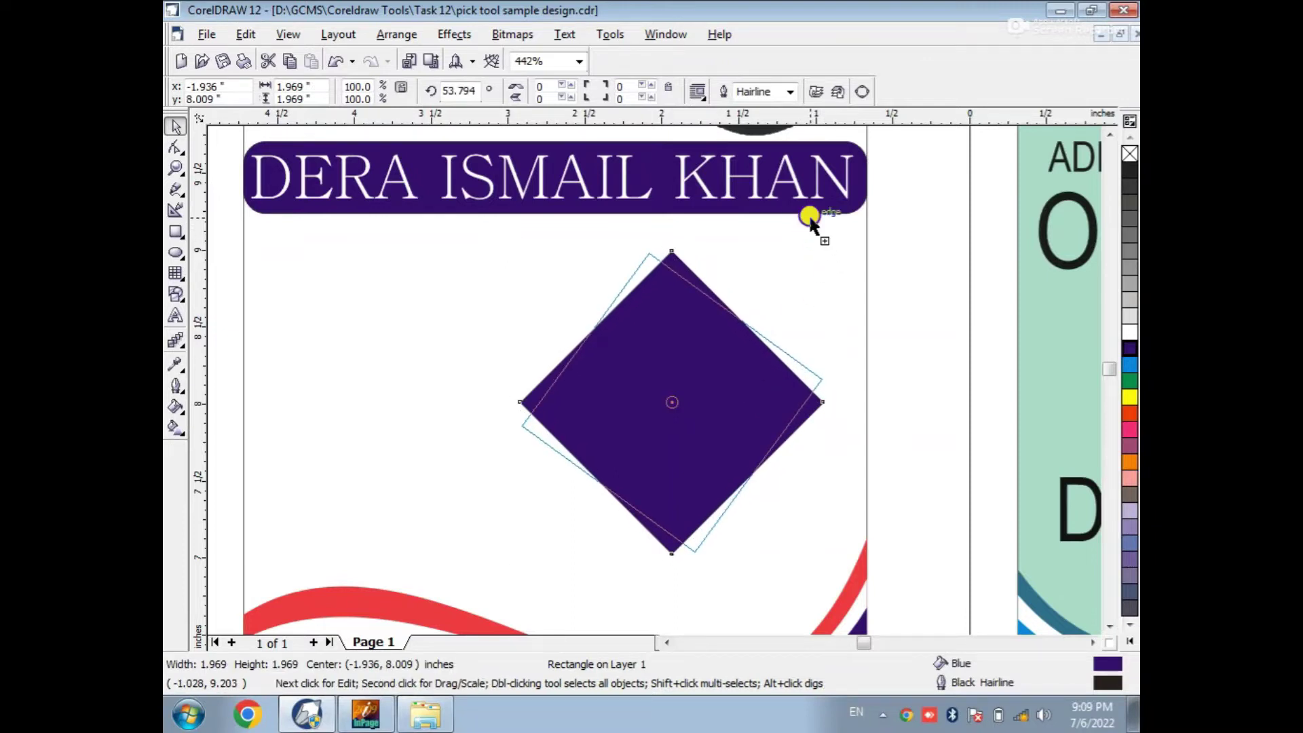
left_click(1129, 333)
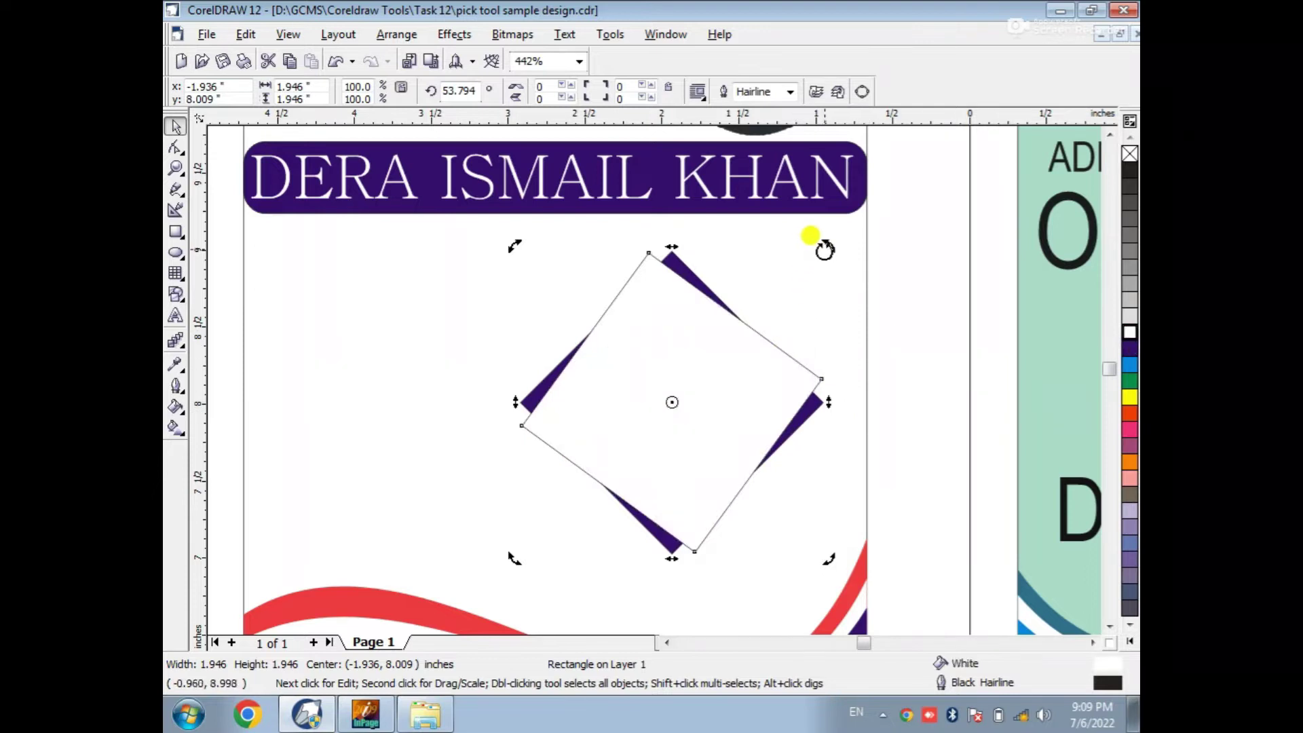
left_click_drag(825, 248, 835, 260)
key("F3")
left_click(264, 297)
key("F2")
left_click_drag(402, 167, 741, 500)
left_click_drag(562, 254, 408, 410)
right_click(408, 410)
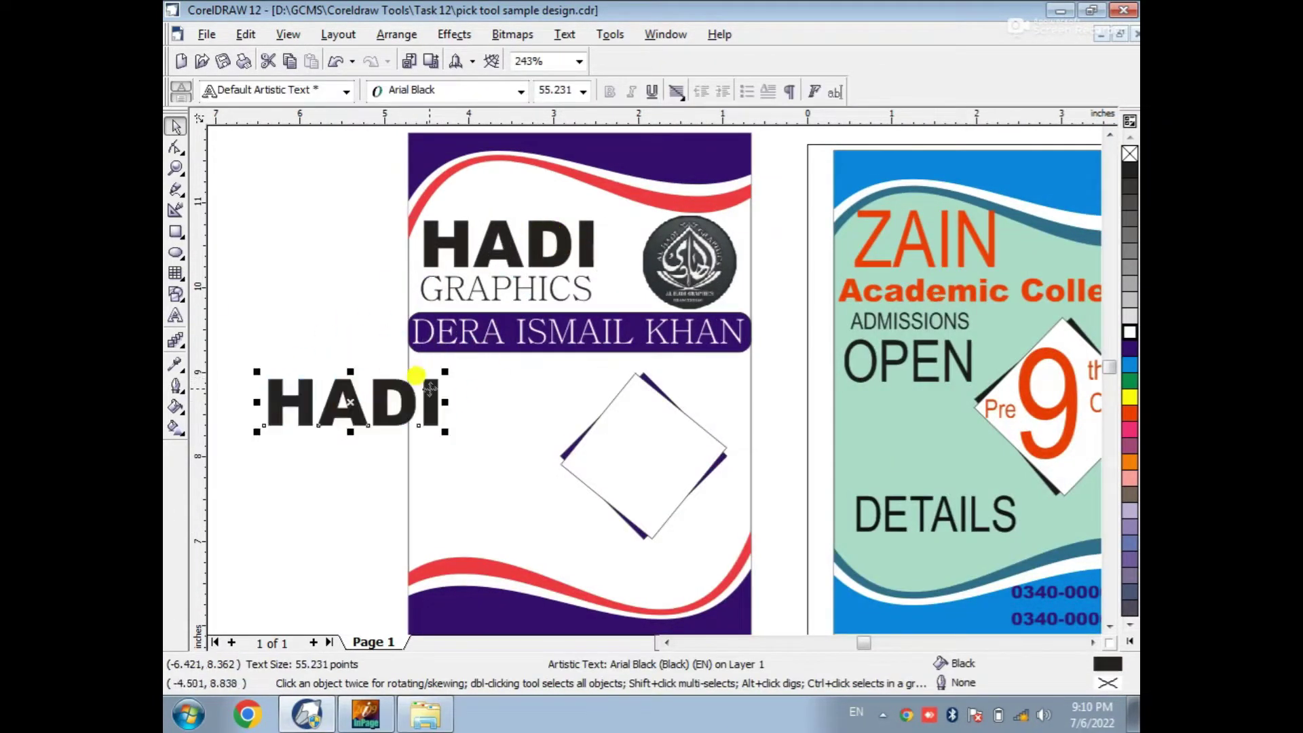
left_click(325, 370)
key("Delete")
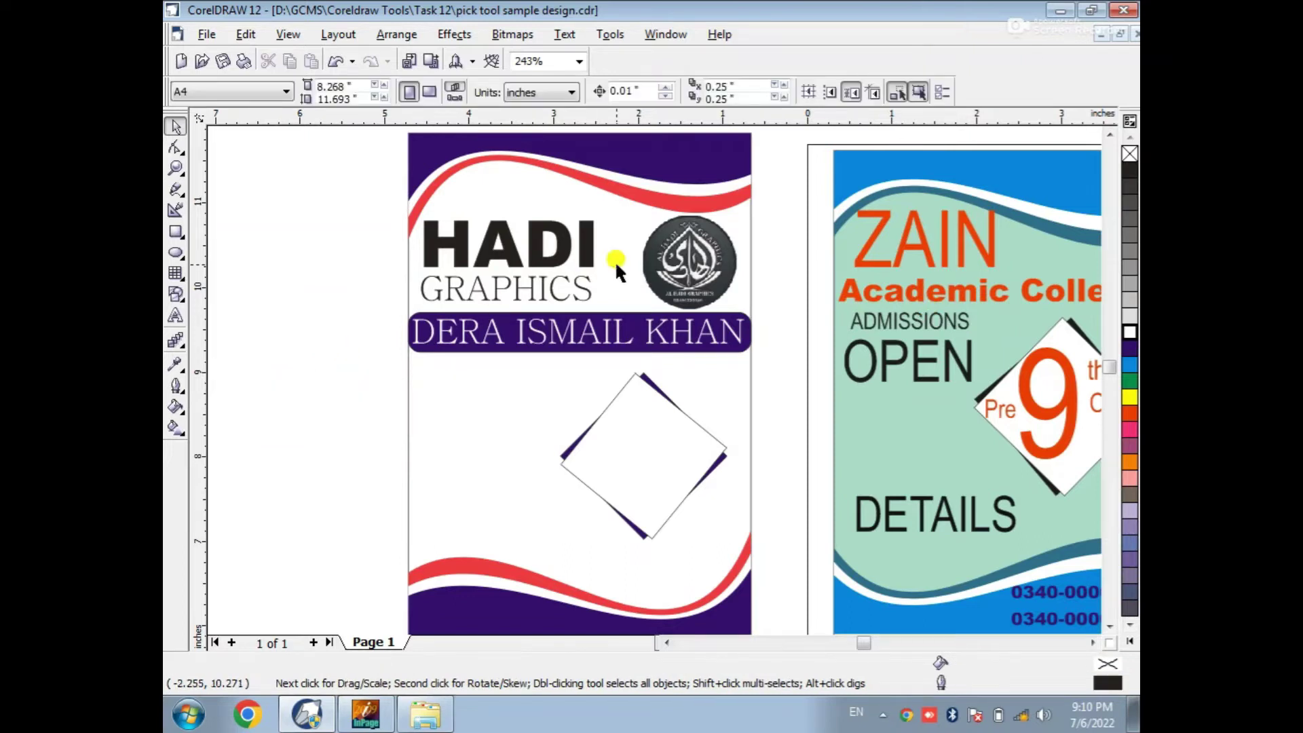
Copy the HADI title to the empty area left of the diamond and replace the copy's wording with "9"
left_click_drag(528, 256, 422, 420)
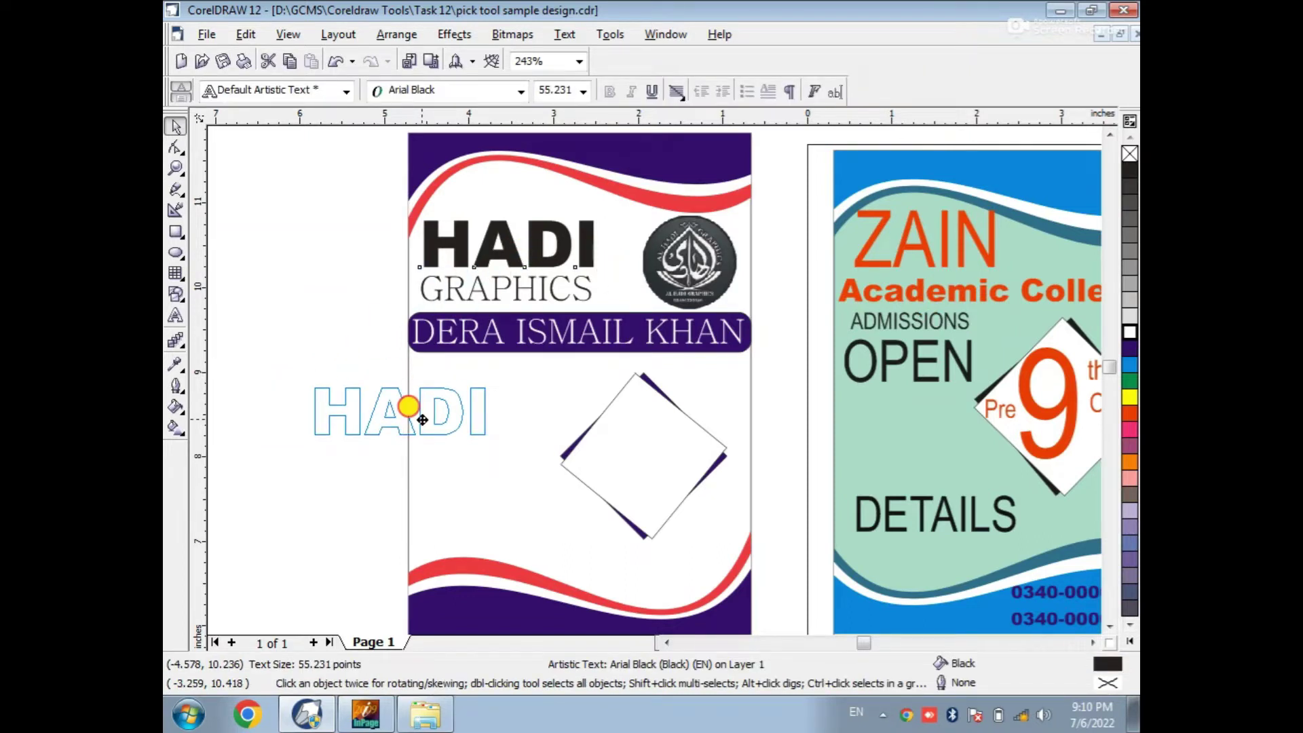
left_click_drag(422, 419, 423, 419)
right_click(423, 419)
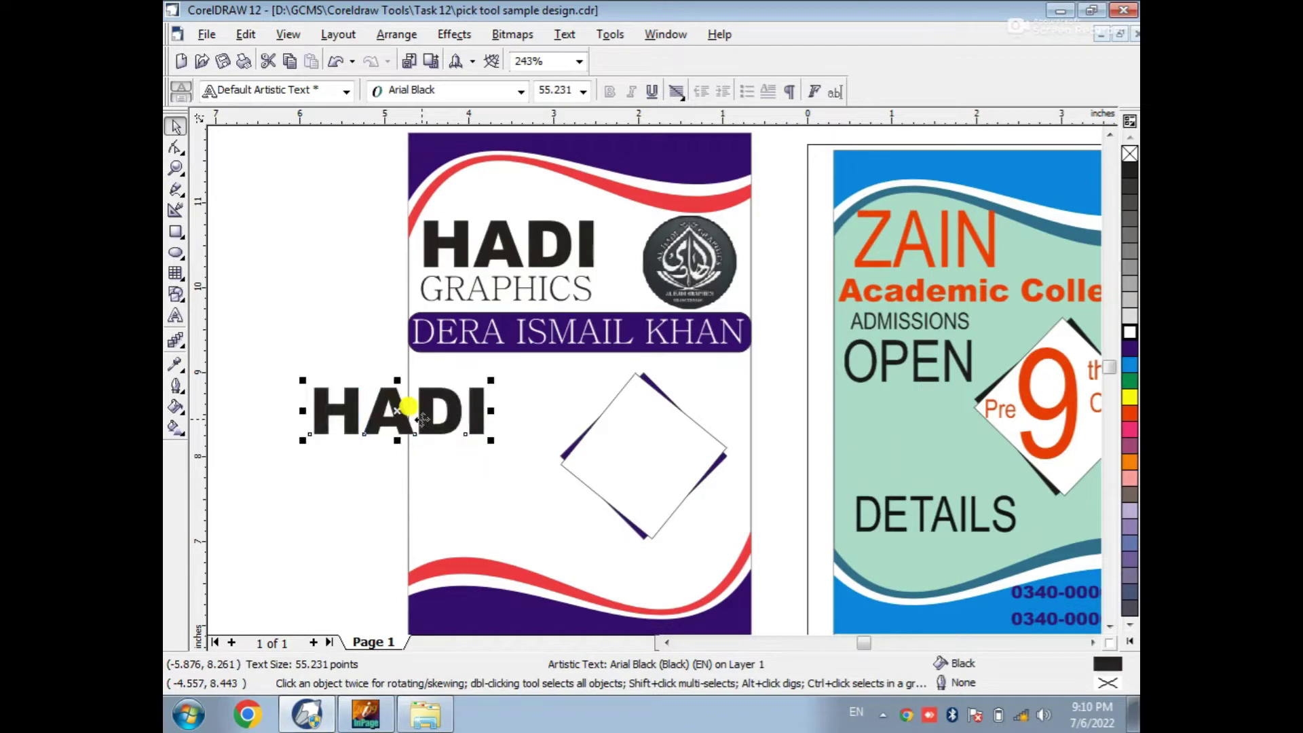
left_click(177, 321)
left_click(311, 396)
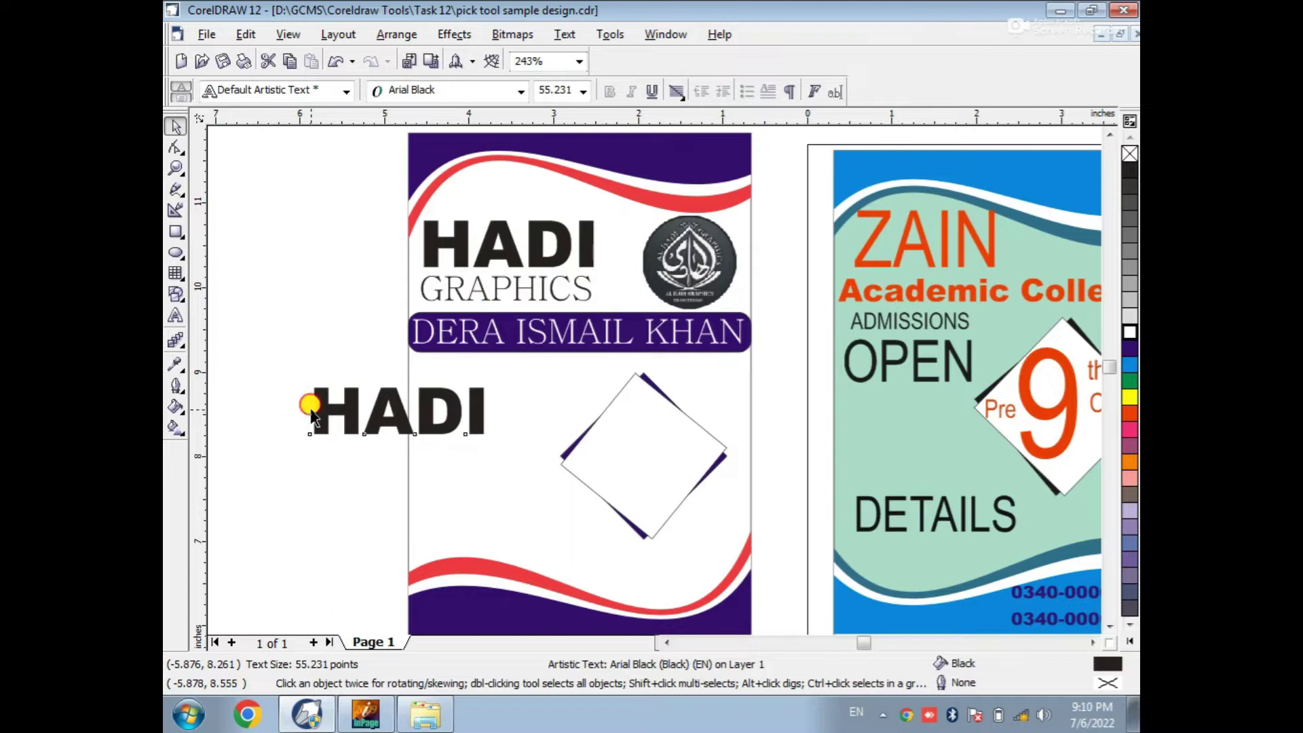
left_click(310, 392)
double_click(309, 393)
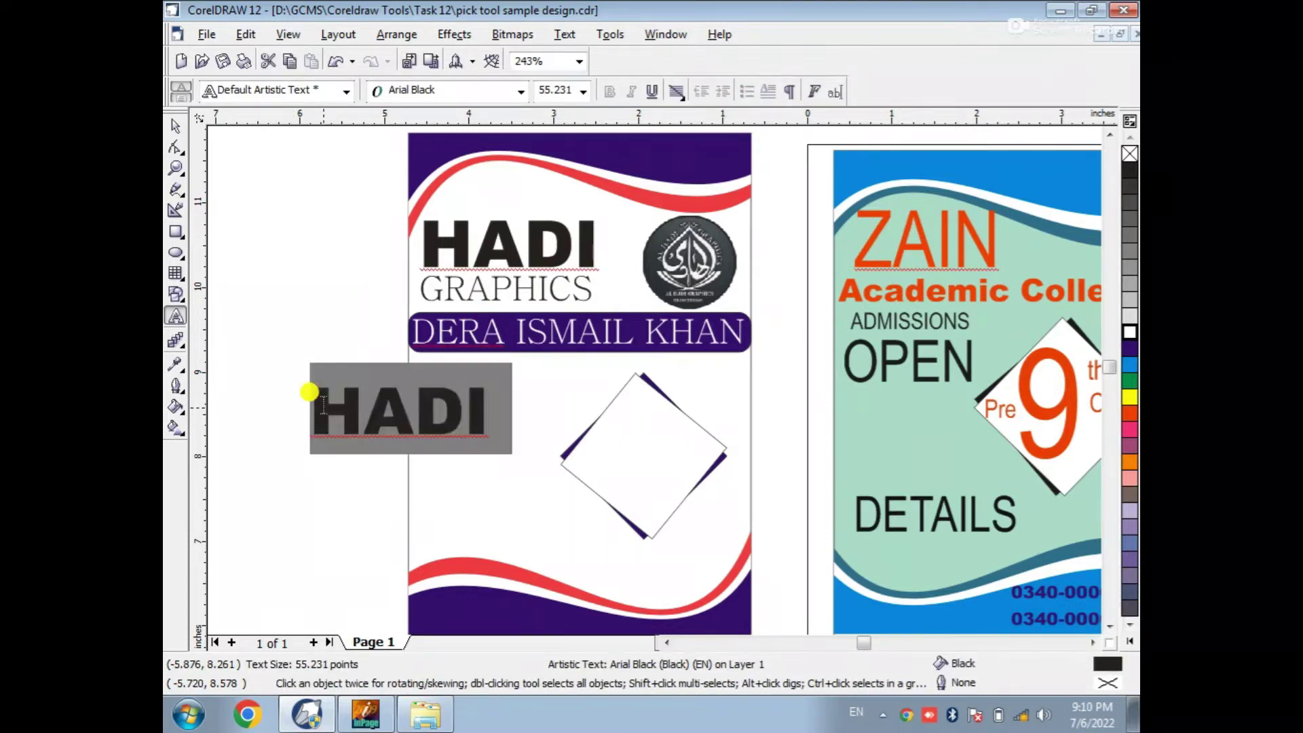
type("9")
left_click(175, 127)
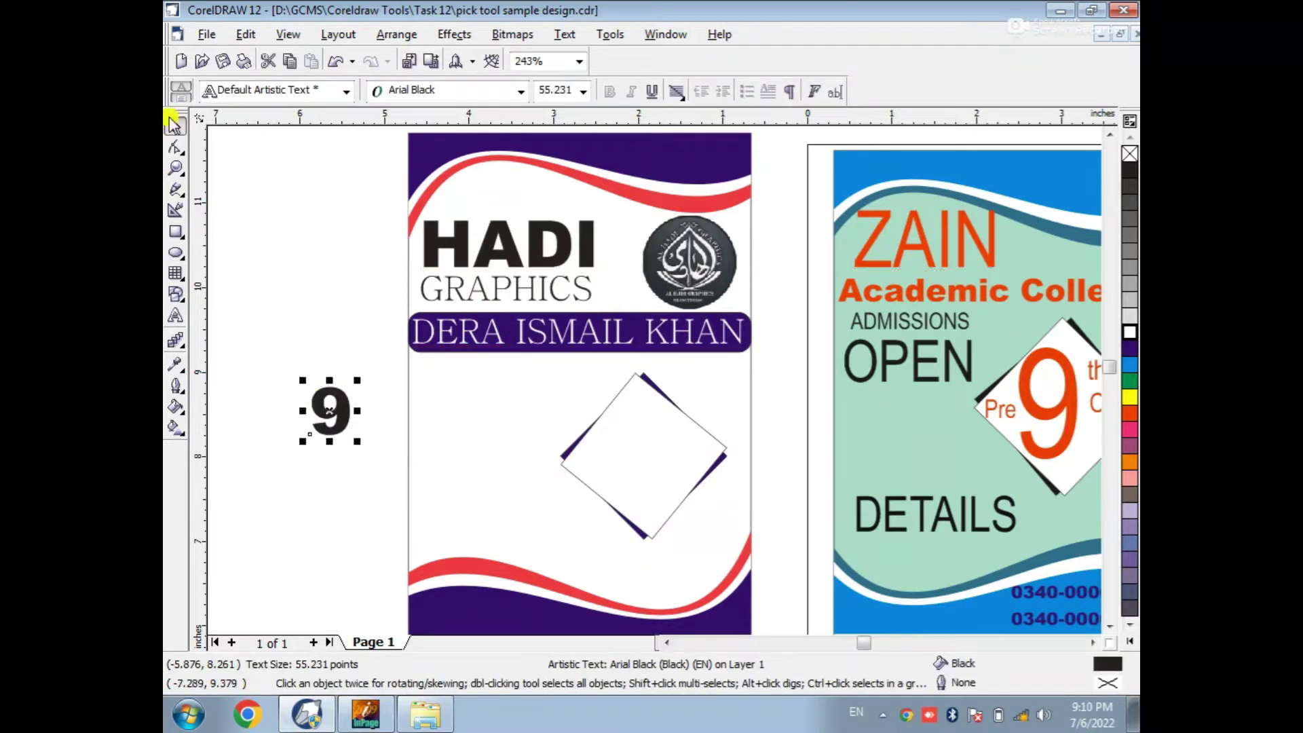
Move the 9 onto the white diamond and set its font size to 72 pt
left_click(330, 401)
left_click_drag(333, 404, 687, 520)
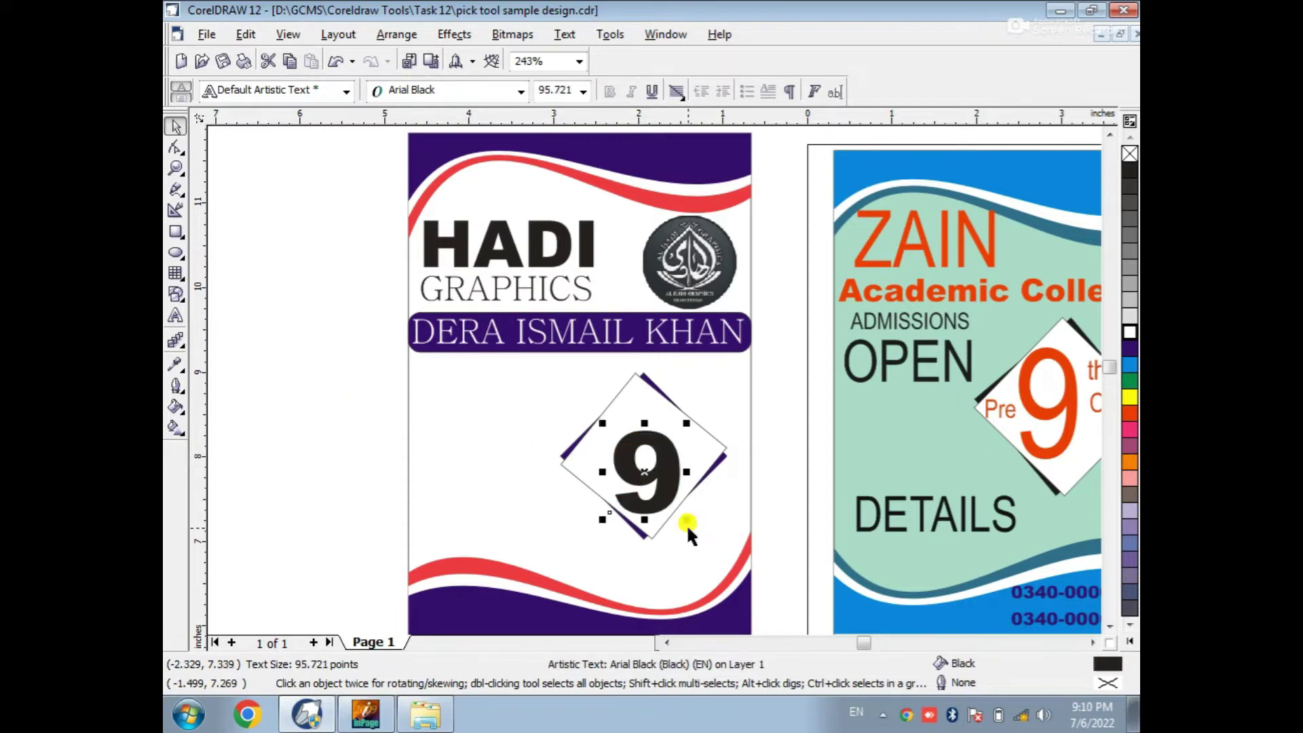
left_click(583, 91)
left_click(560, 337)
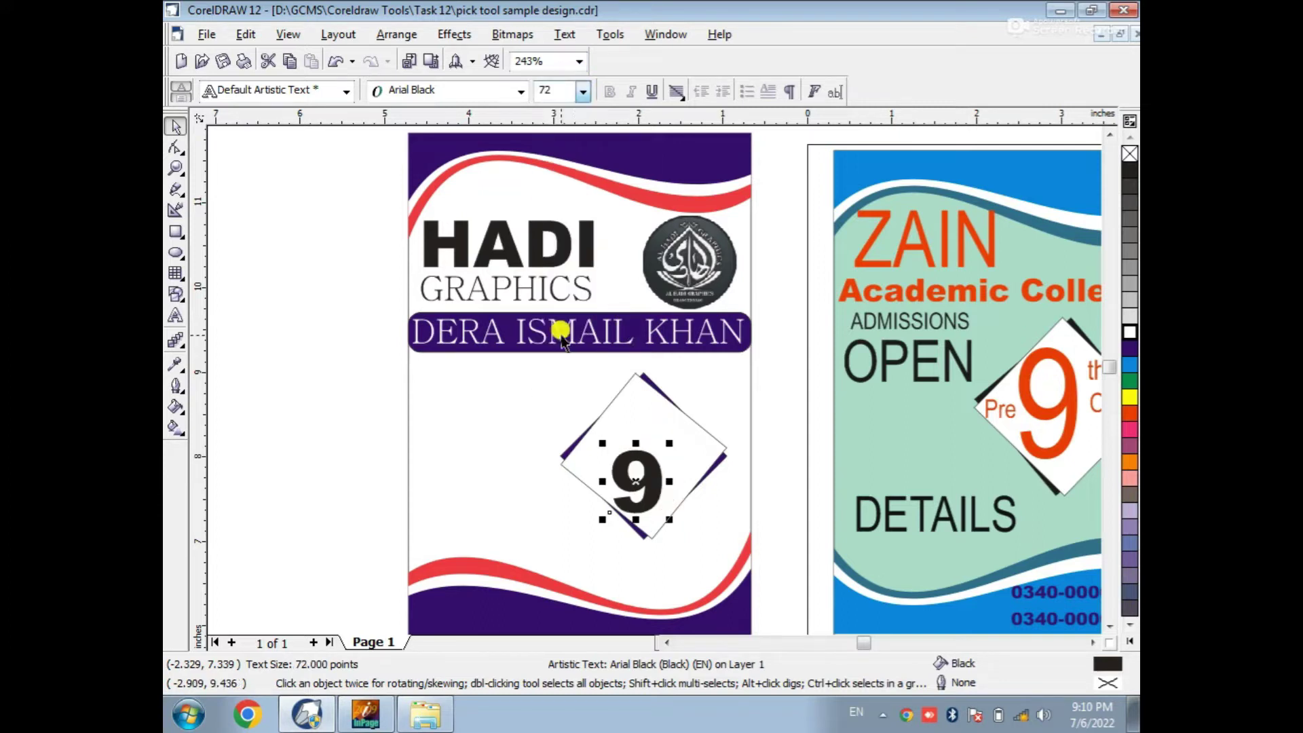
Enlarge the 9 to about 111 pt and centre it in the white diamond
left_click_drag(673, 440, 644, 440)
left_click_drag(675, 502, 685, 515)
left_click(325, 428)
Copy the GRAPHICS text to the area left of the diamond and replace the copy's wording with "th"
left_click_drag(488, 288, 336, 412)
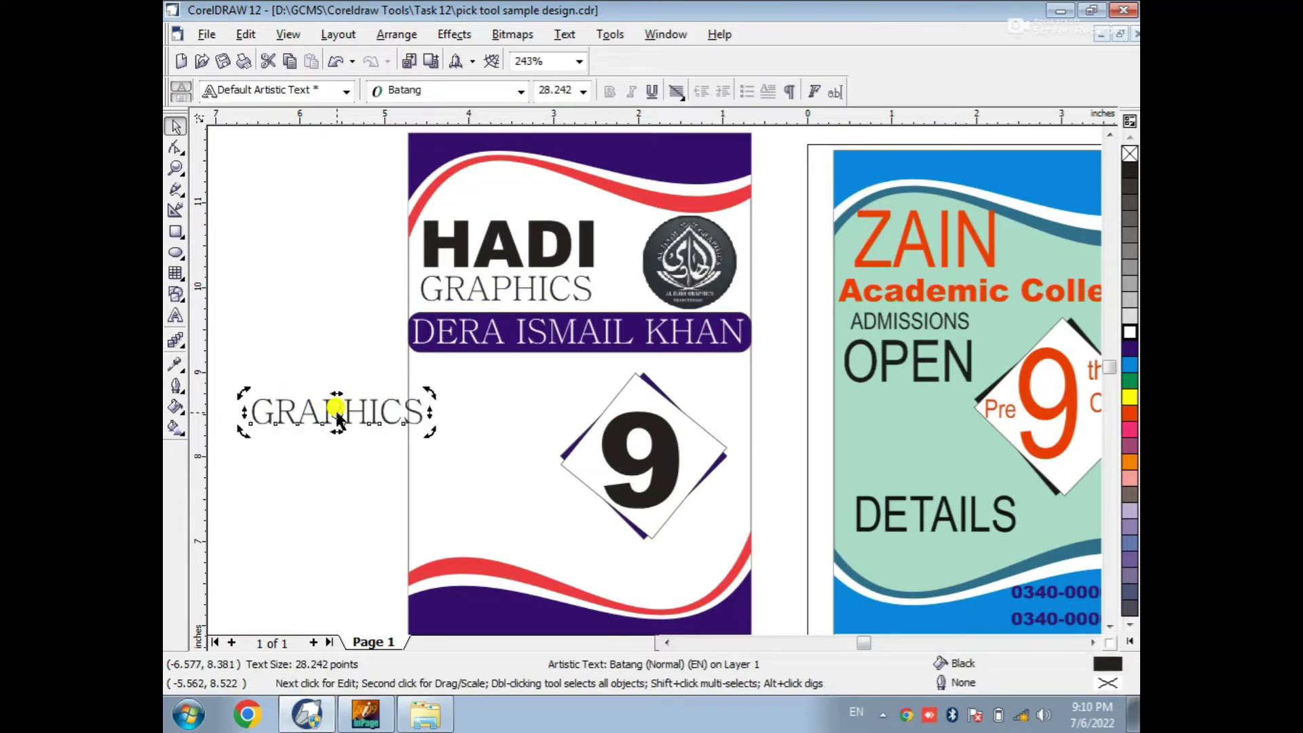
double_click(337, 412)
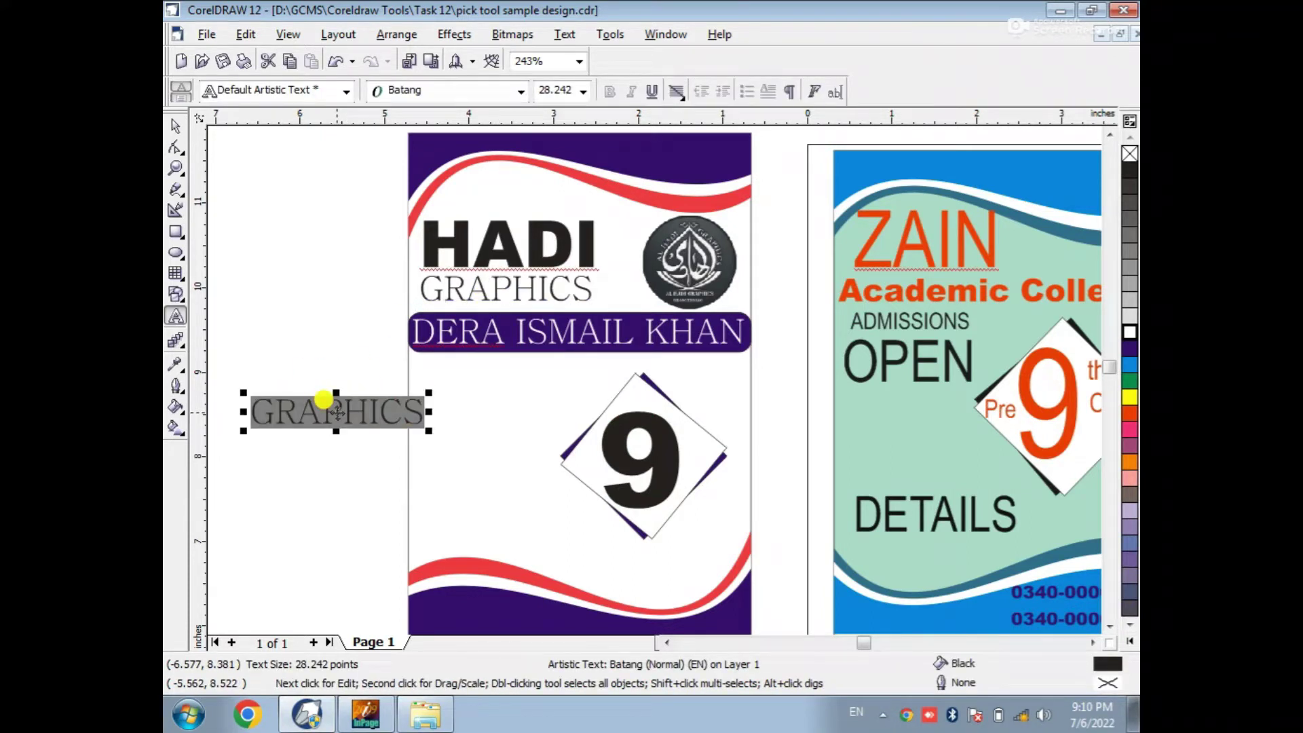
type("th")
left_click(171, 128)
Convert the copied "Th" text to lowercase and place it beside the 9 in the diamond
double_click(255, 408)
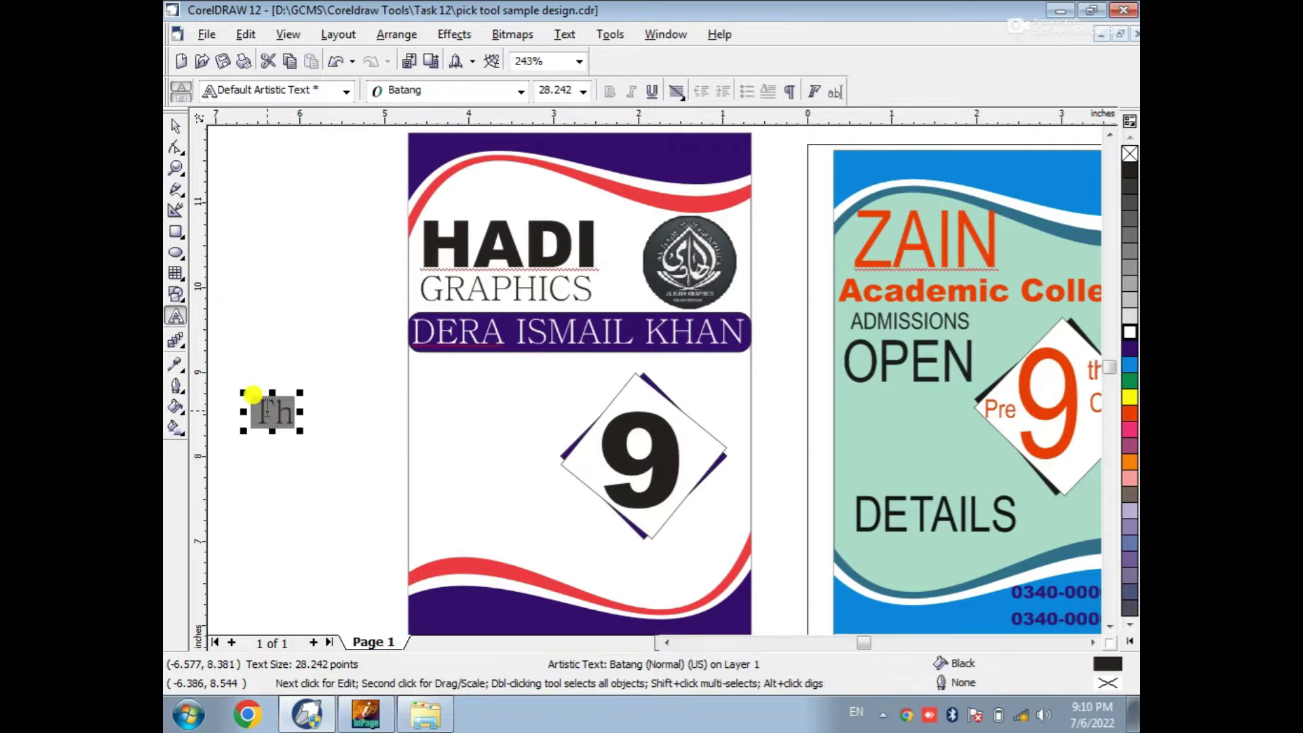
key("shift+F3")
left_click(567, 360)
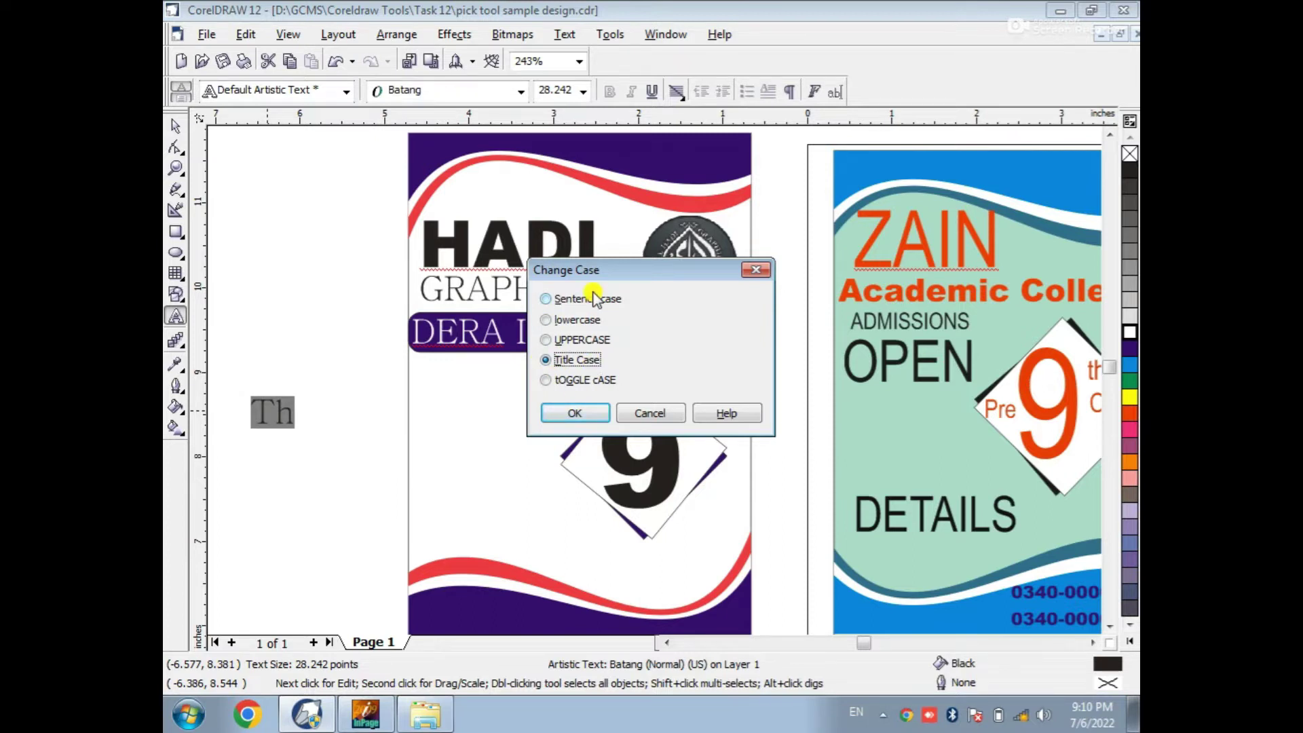
left_click(579, 413)
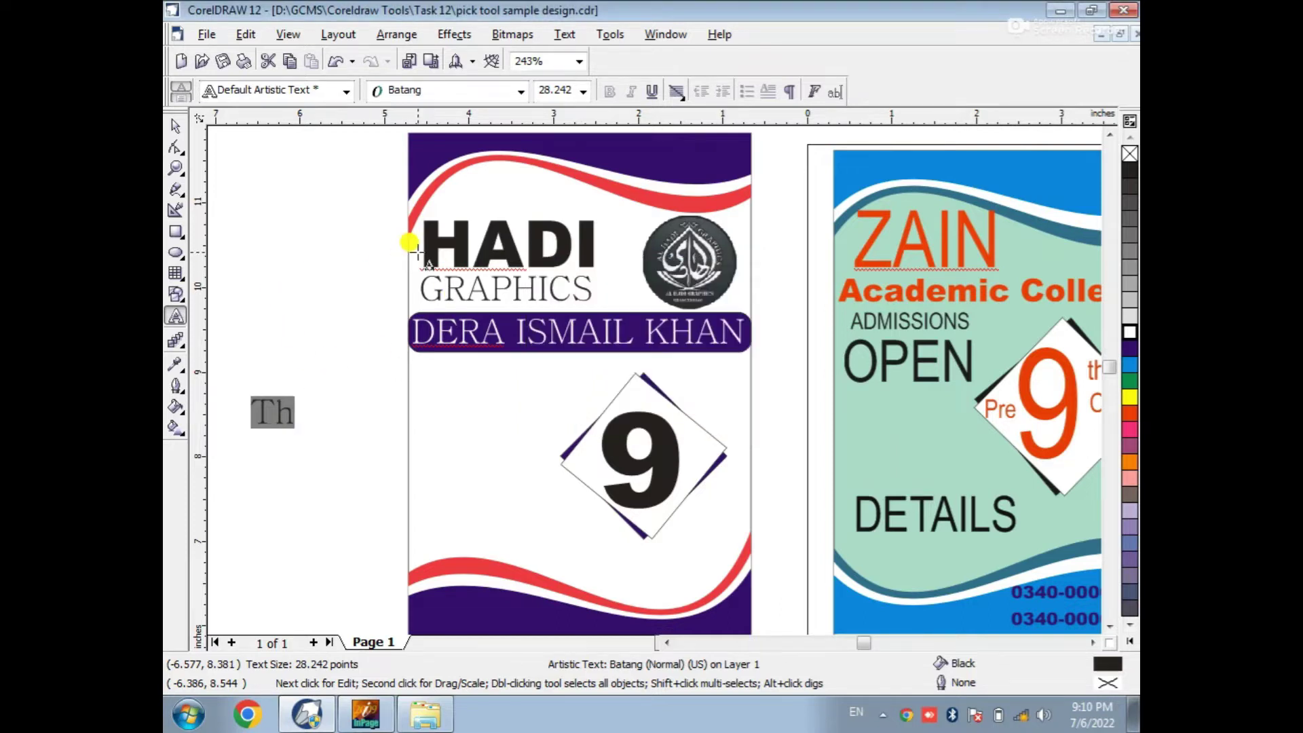
key("shift+F3")
left_click(563, 416)
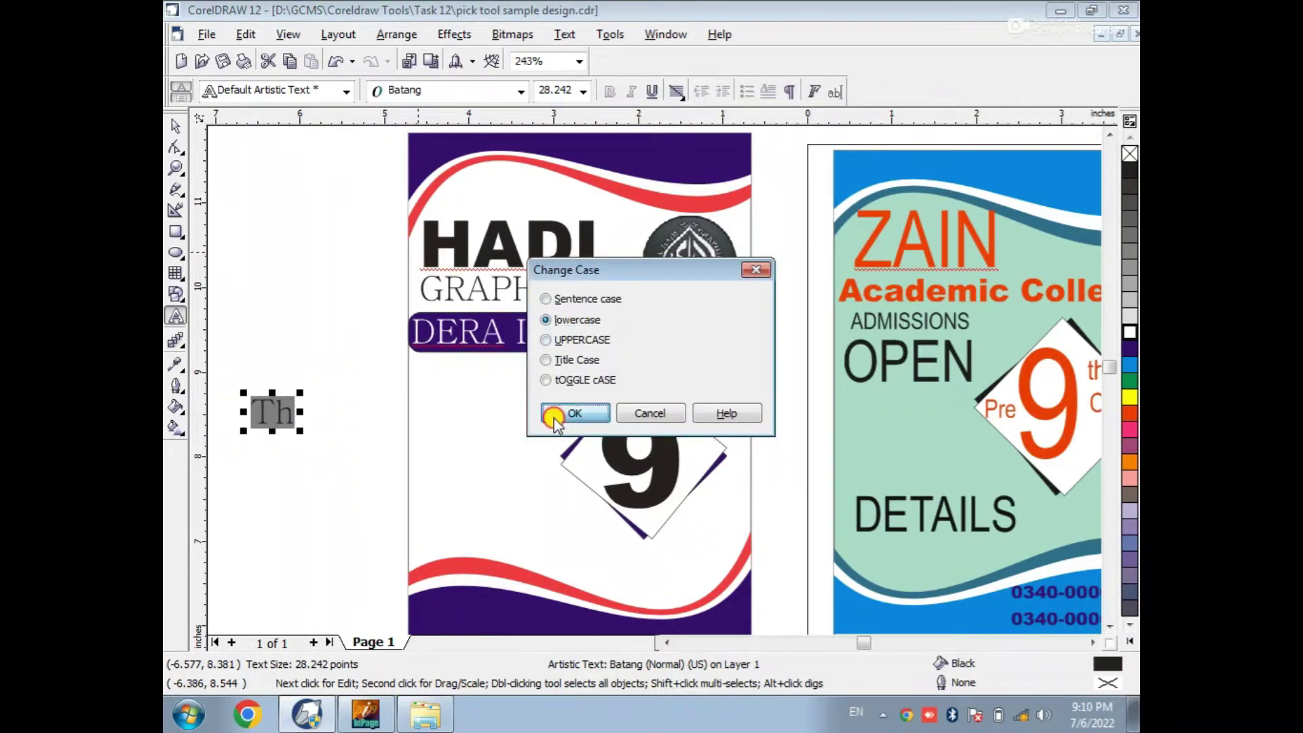
left_click(175, 130)
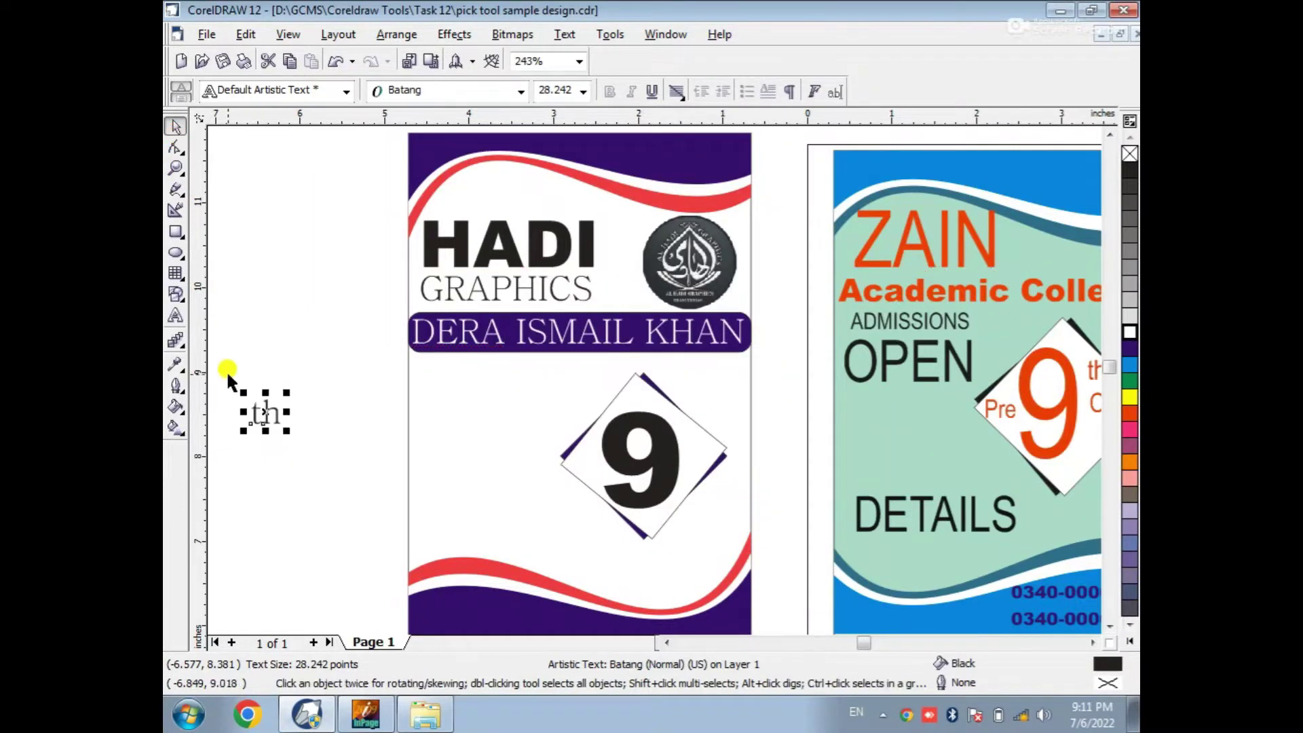
left_click_drag(265, 411, 693, 445)
Fill the 9 and the "th" in the diamond with dark blue
left_click_drag(323, 401, 747, 520)
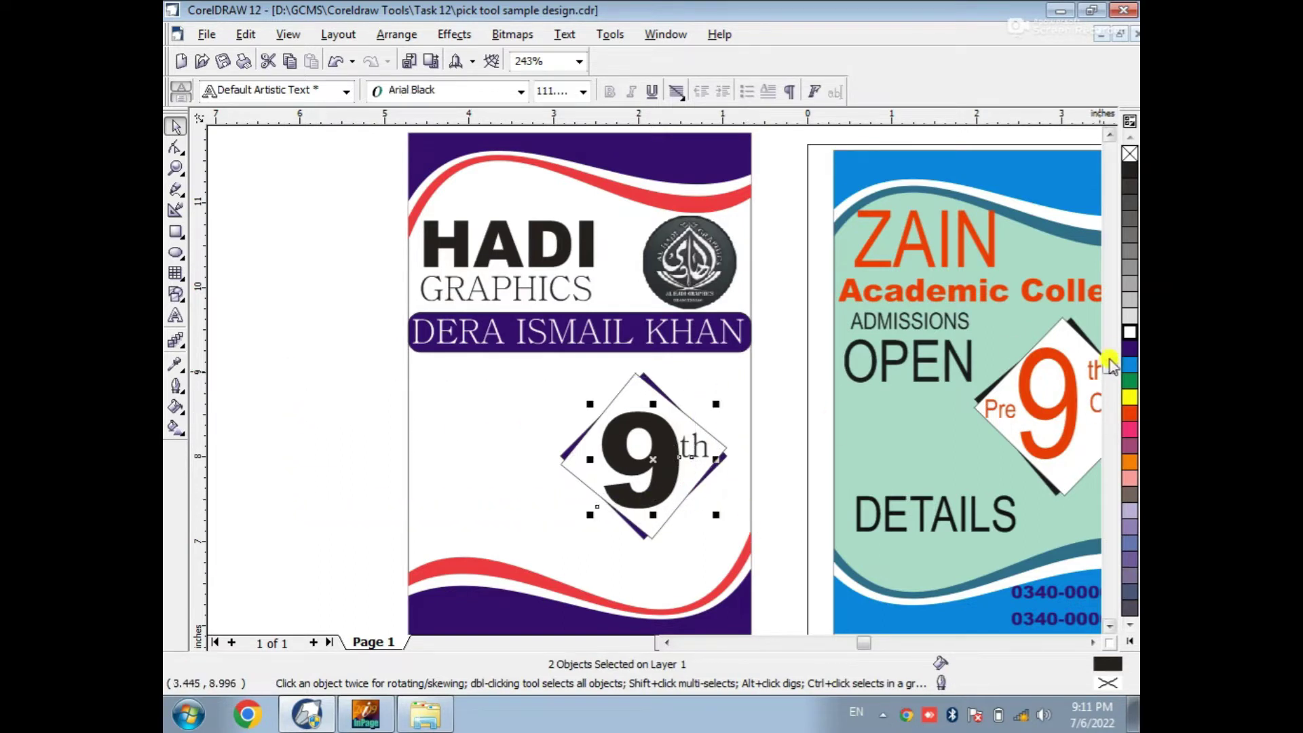
left_click(355, 410)
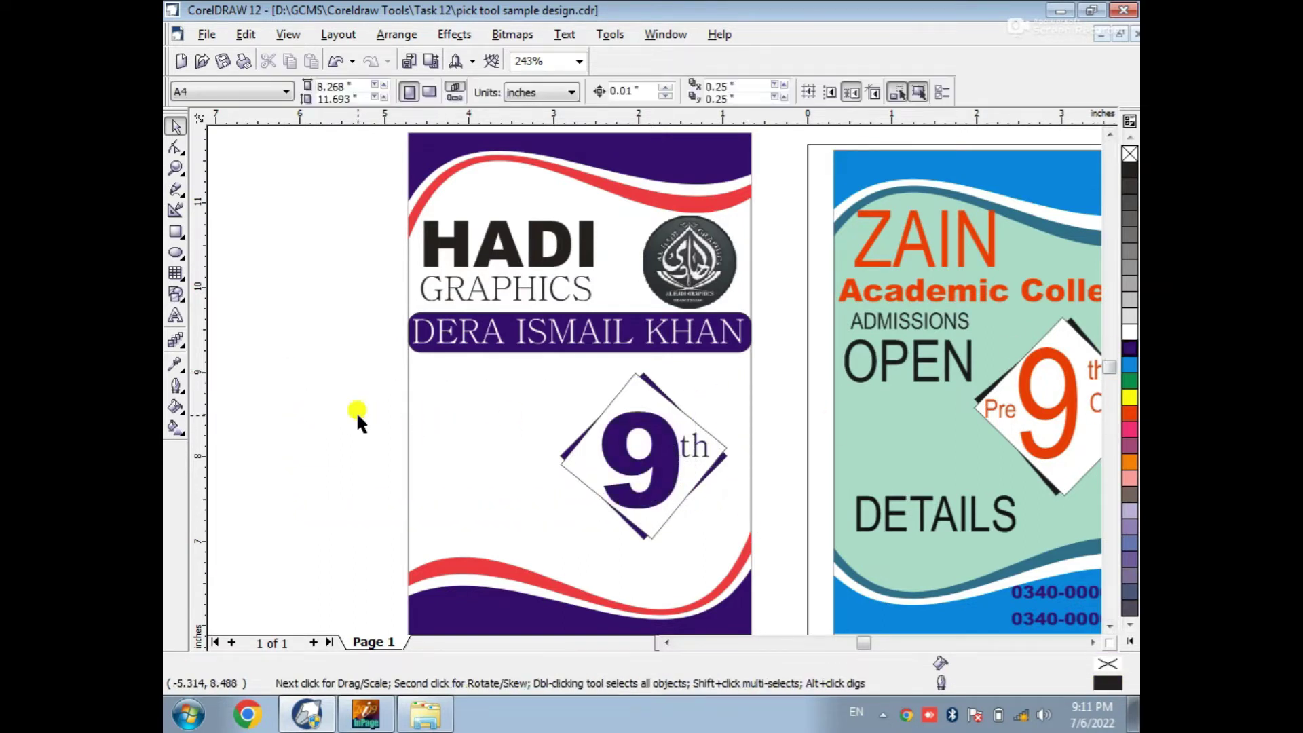
Copy the HADI title to just below the blue location bar and replace the copy's wording with "Detail"
scroll(617, 377, "down", 1)
left_click_drag(395, 136, 774, 544)
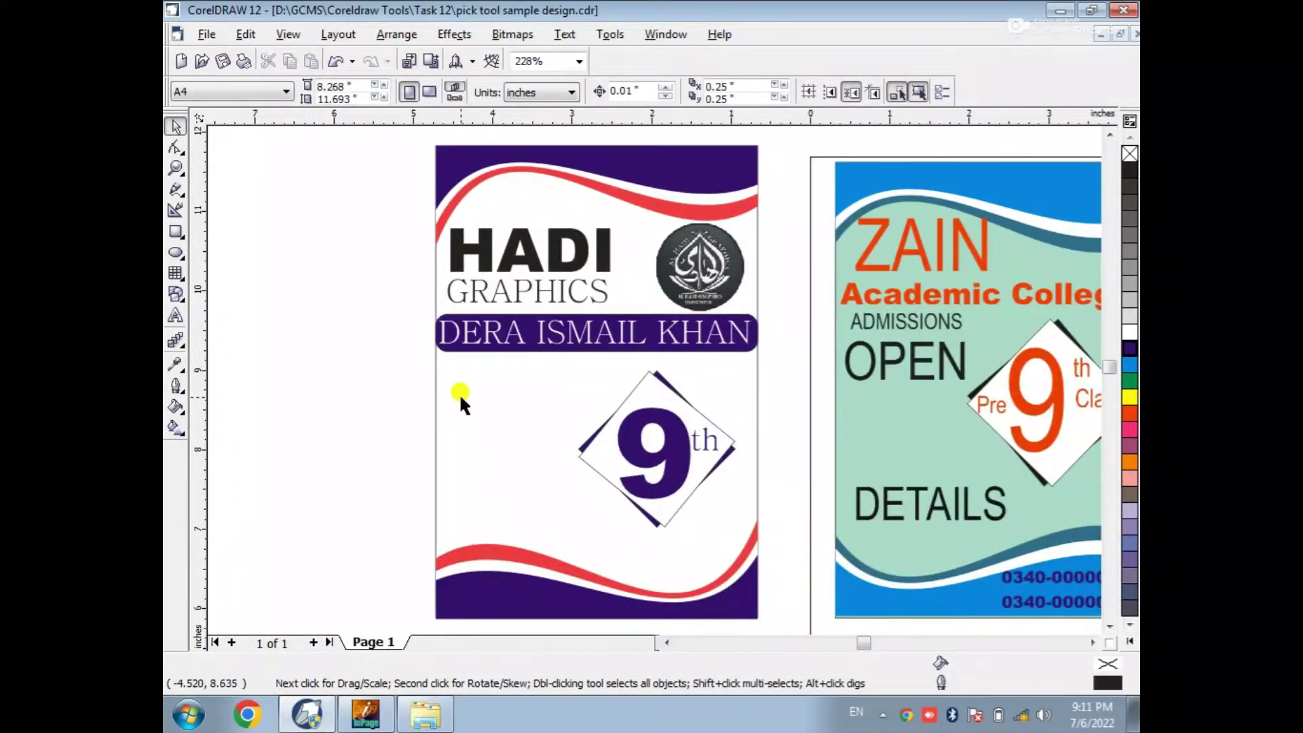
left_click_drag(311, 266, 757, 490)
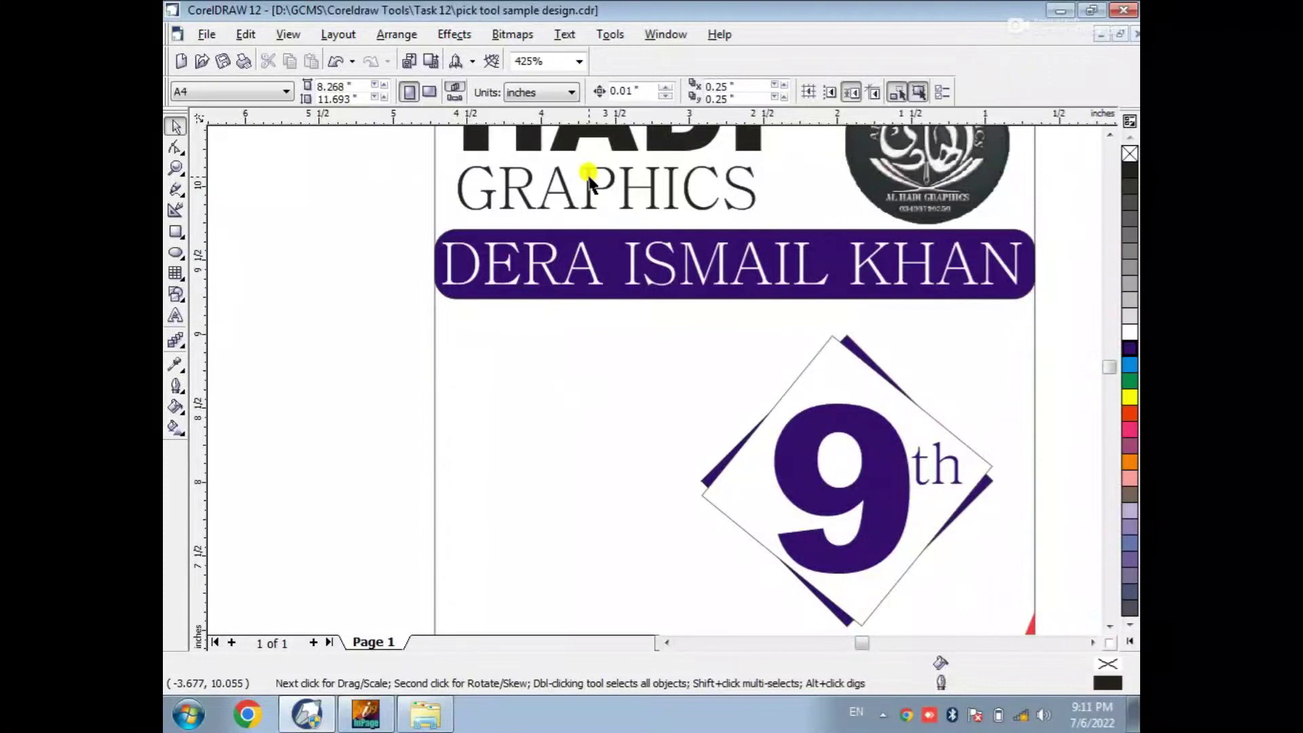
left_click_drag(608, 141, 615, 374)
right_click(615, 374)
key("F8")
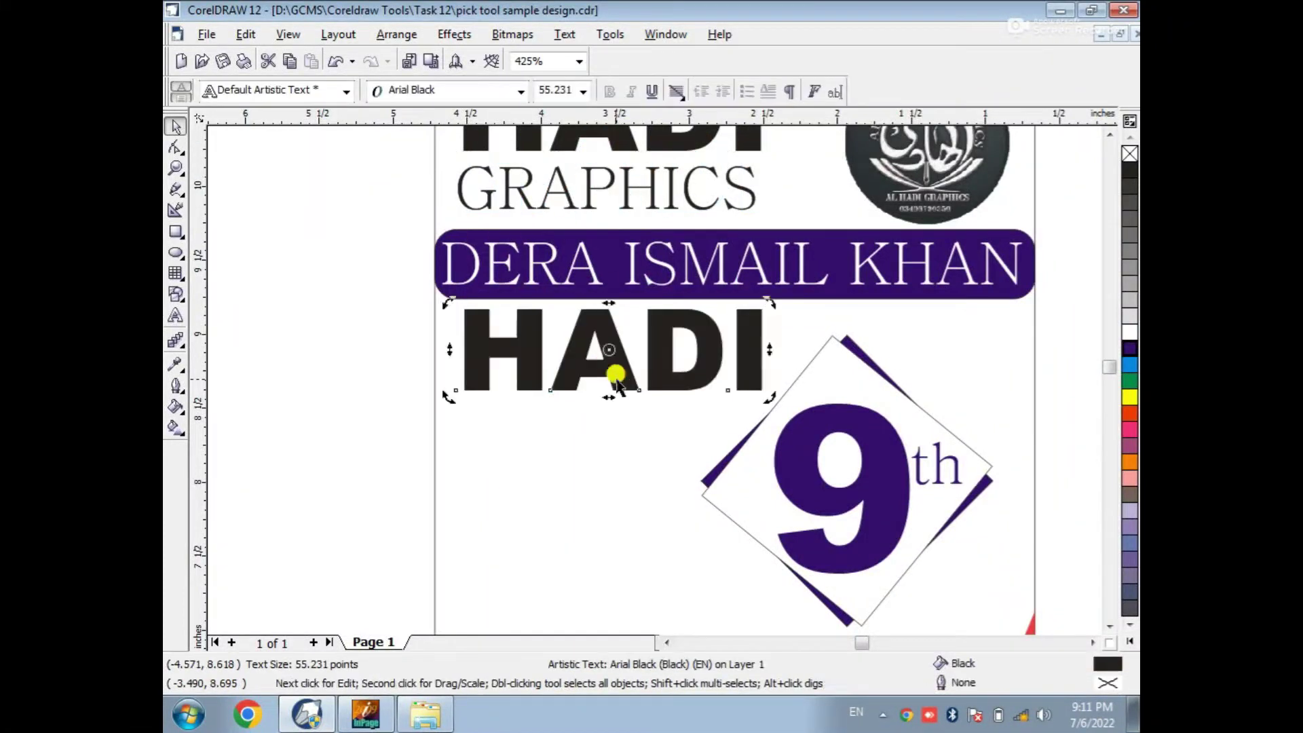
type("Detail")
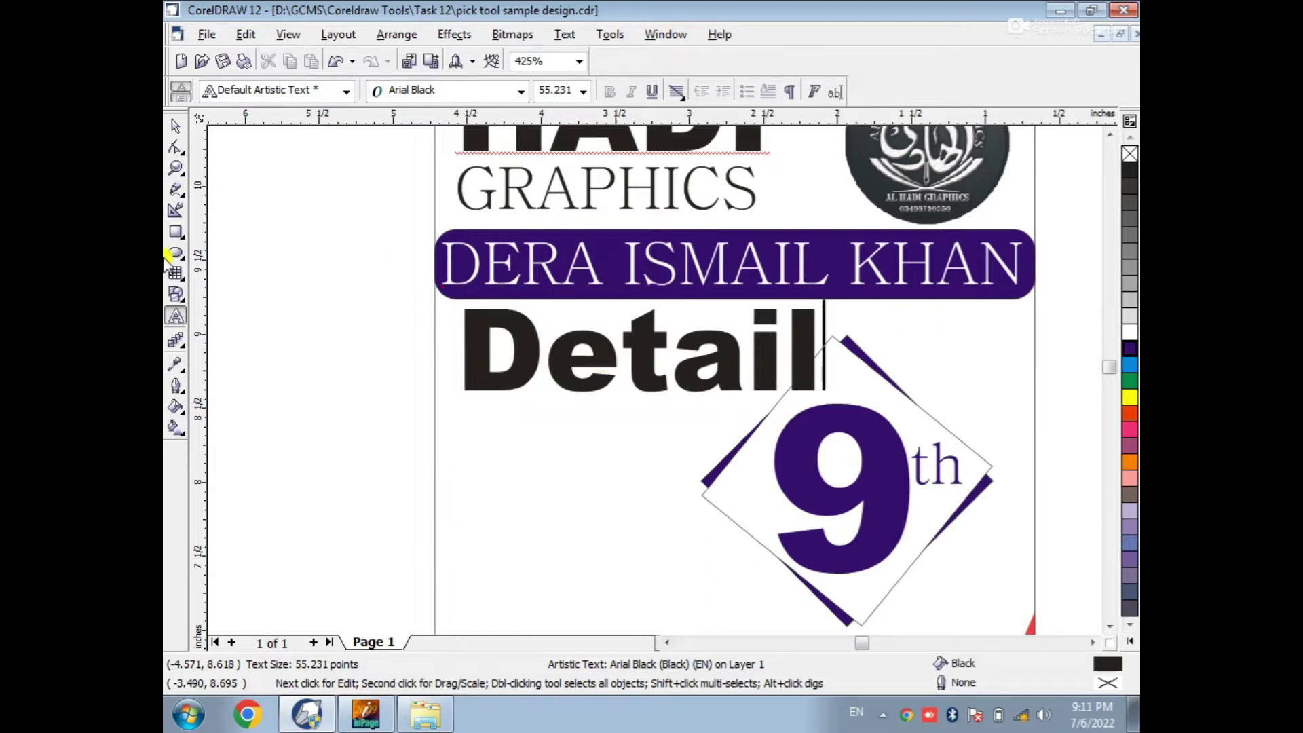
Shrink the Detail heading to about 28.5 pt and place it just under the location bar
left_click(177, 128)
left_click_drag(821, 302, 645, 329)
key("ctrl+z")
left_click(560, 381)
left_click_drag(562, 365, 567, 336)
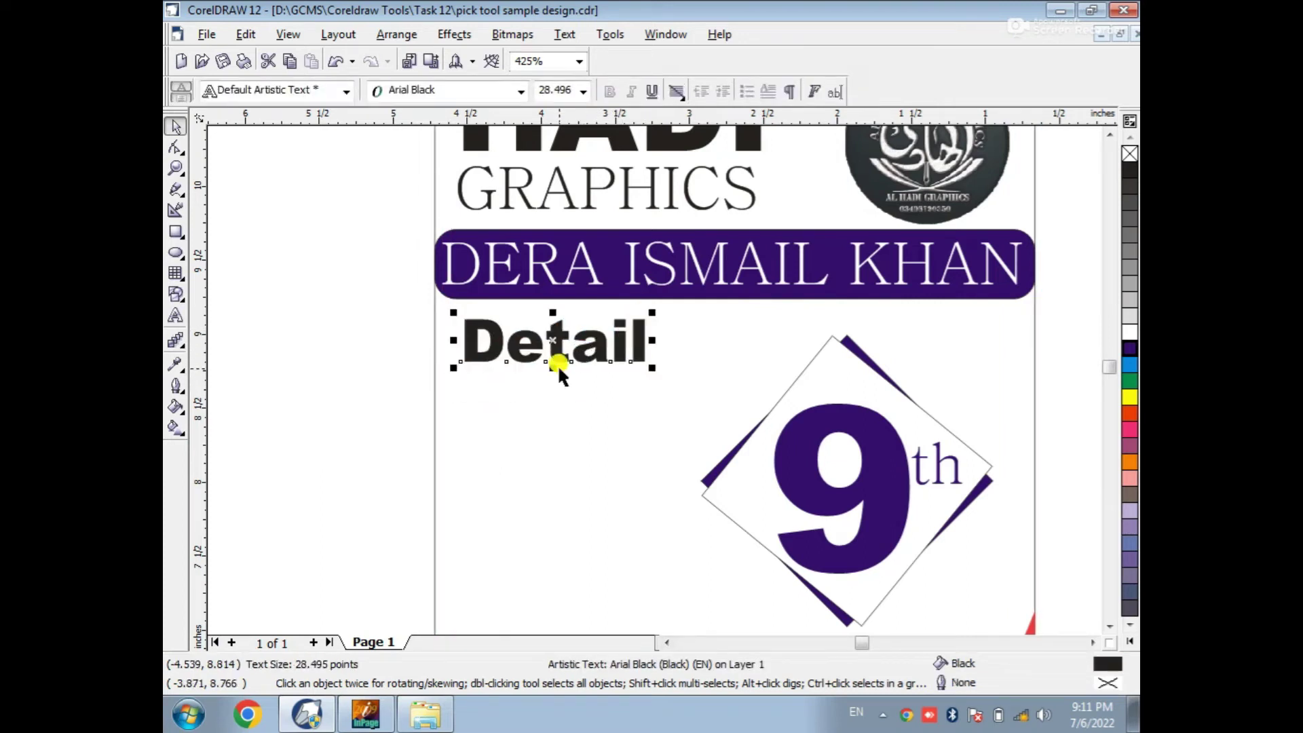
Underline the Detail heading with a thin dark blue rectangle about 1.26 by 0.06 inches, set close beneath the text
left_click(175, 232)
left_click_drag(460, 379, 649, 388)
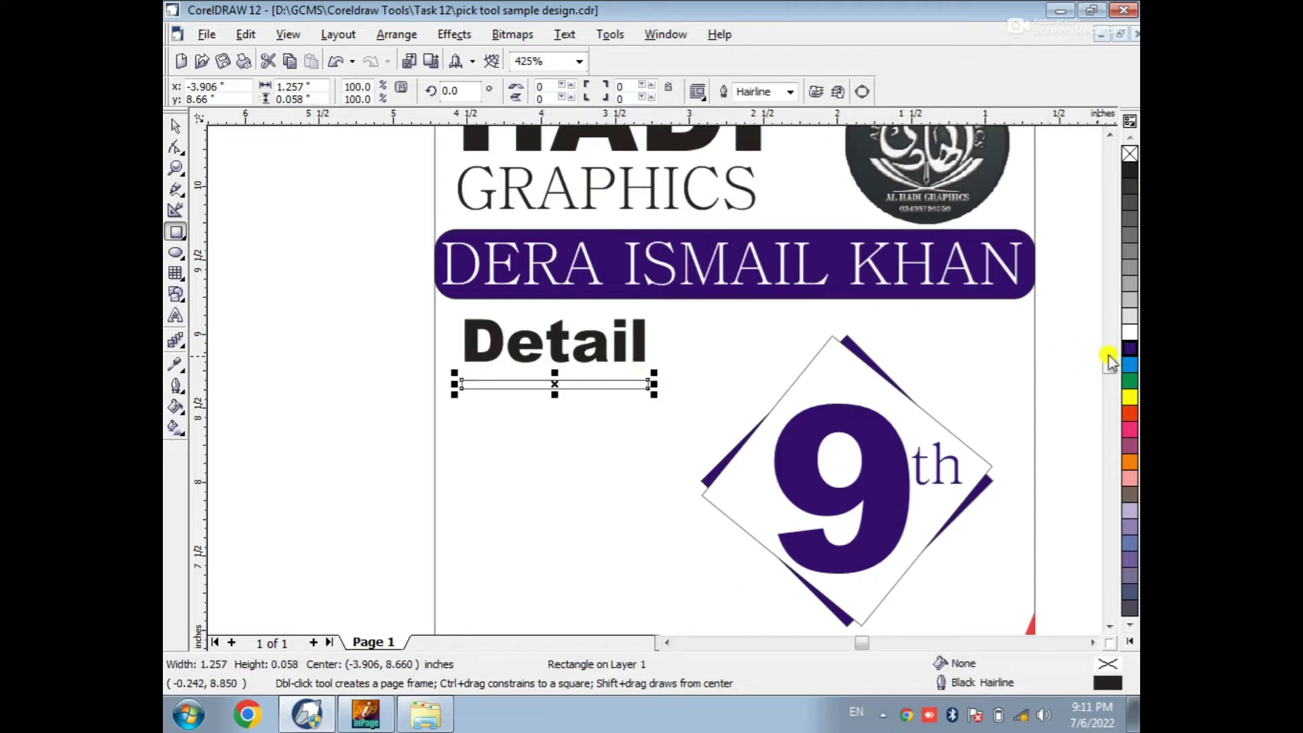
left_click(1129, 350)
left_click(175, 126)
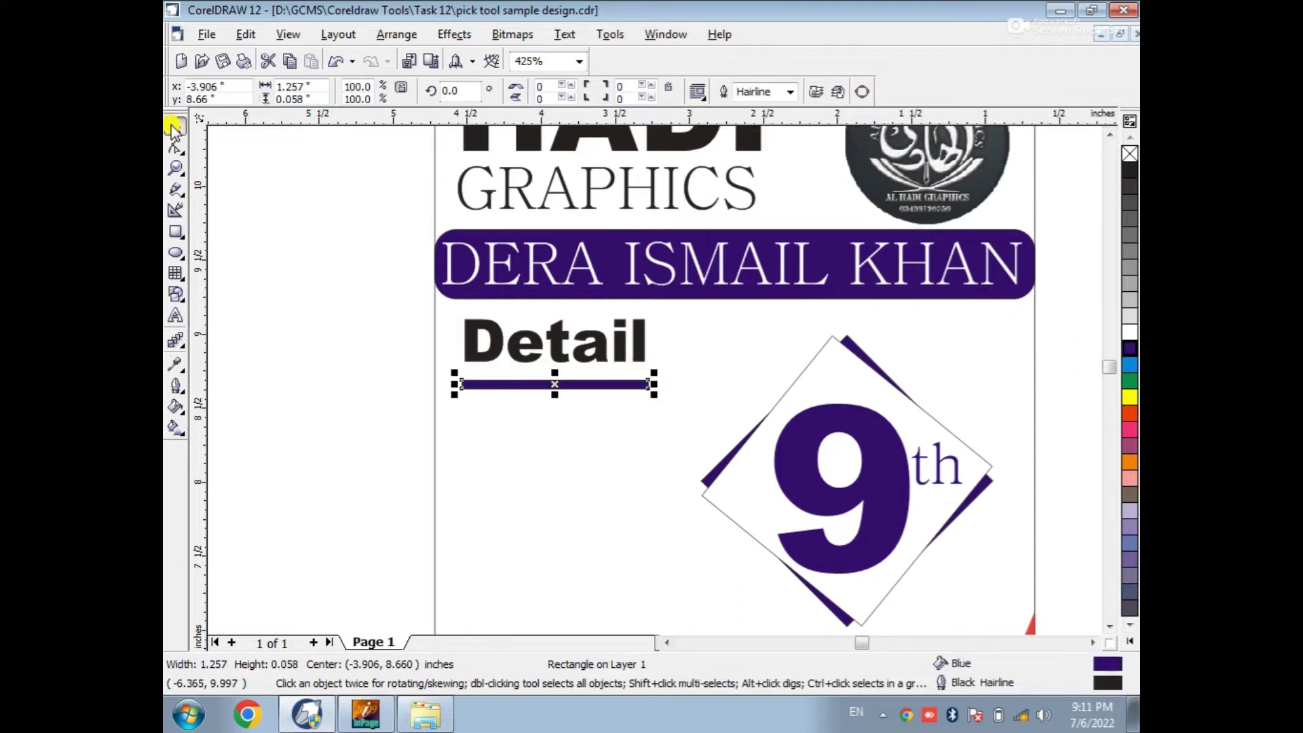
left_click_drag(599, 388, 598, 380)
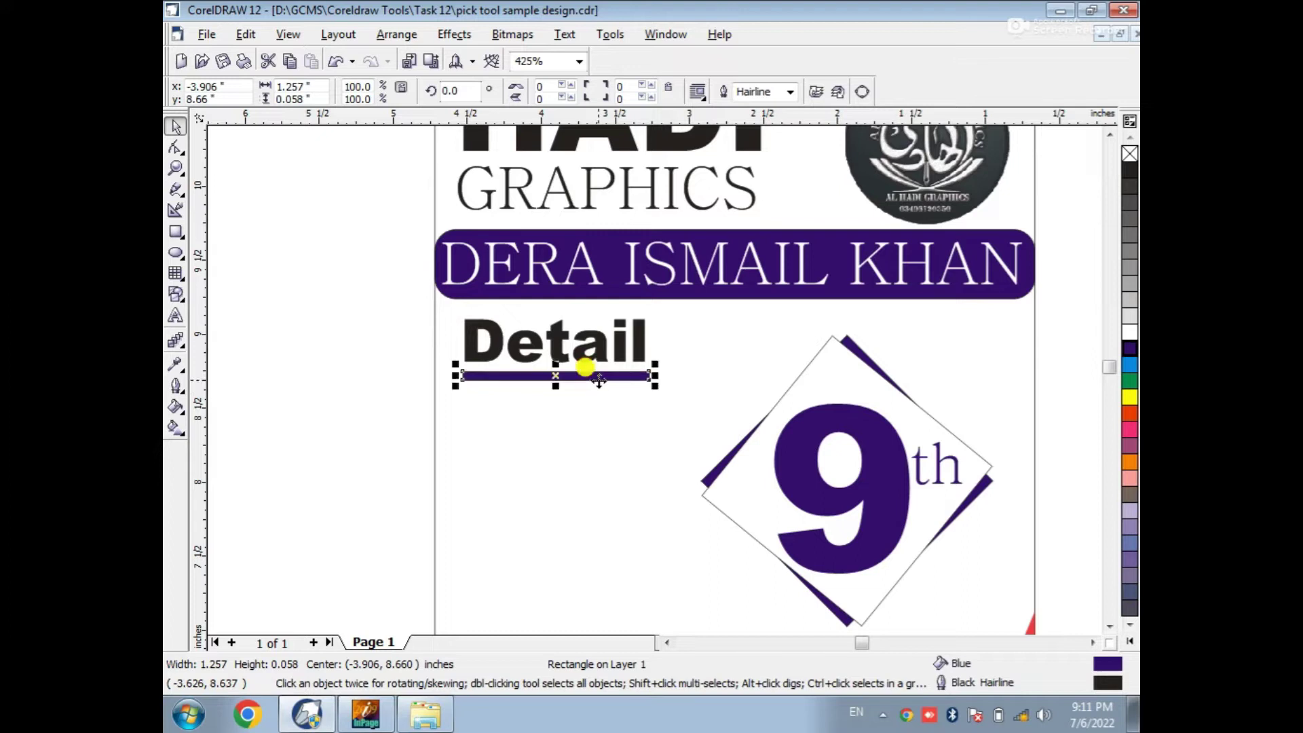
left_click(319, 388)
Draw a dark blue circle about 0.17 inches wide below the Detail underline and copy it downward into a column of four bullets
key("F3")
key("F2")
left_click_drag(341, 294, 679, 545)
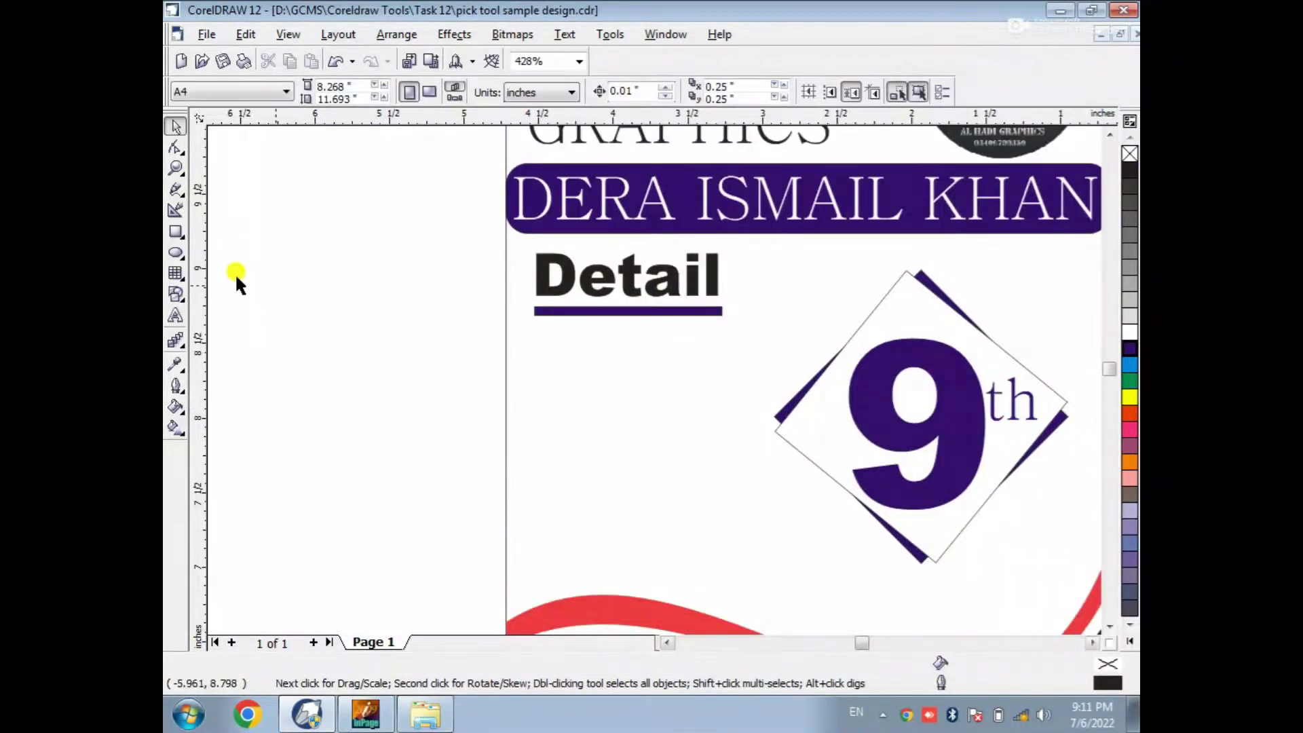
left_click(179, 252)
left_click_drag(512, 339, 551, 378)
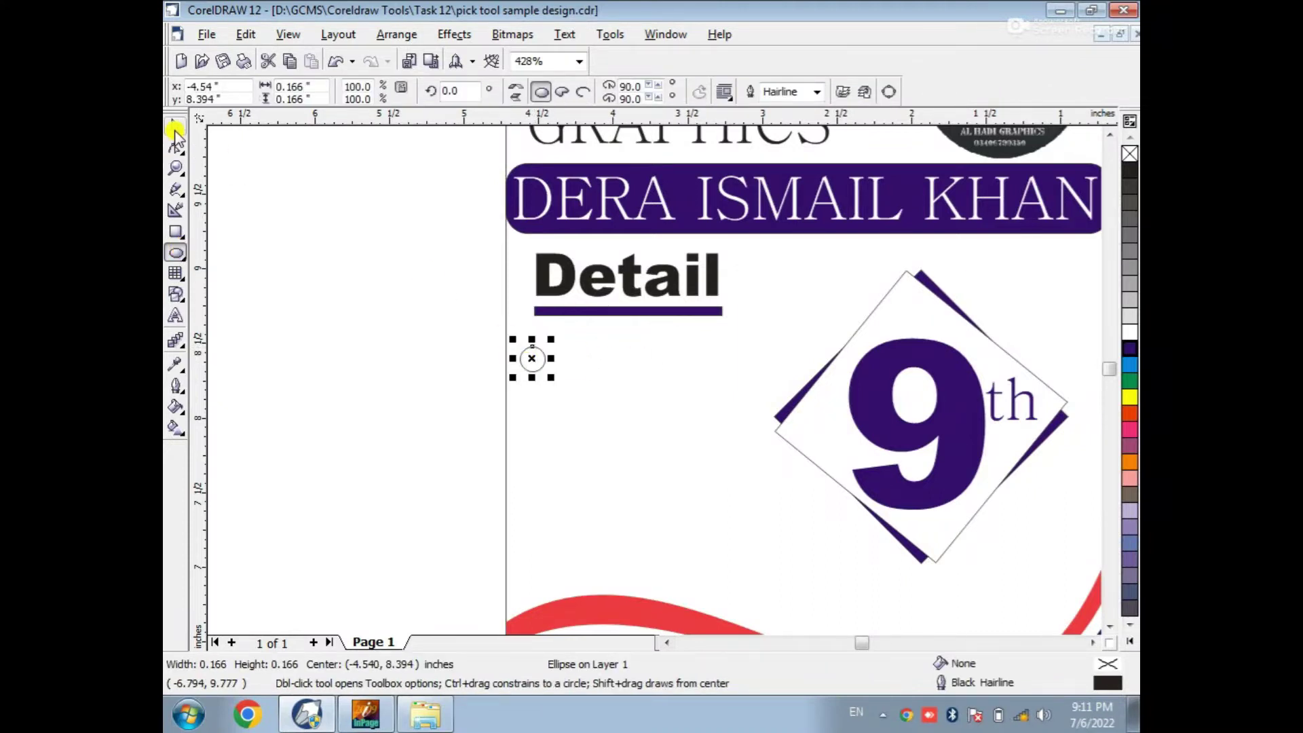
left_click(175, 129)
left_click(1130, 348)
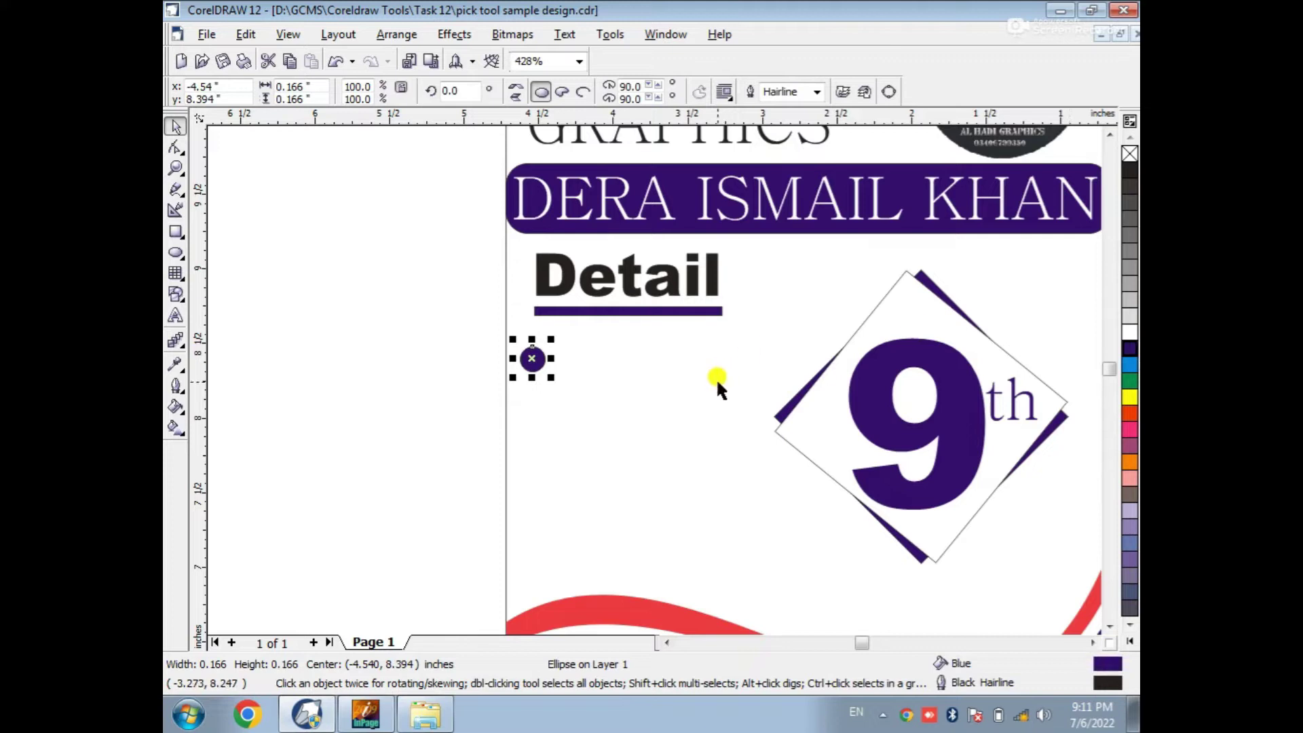
left_click_drag(532, 357, 533, 467)
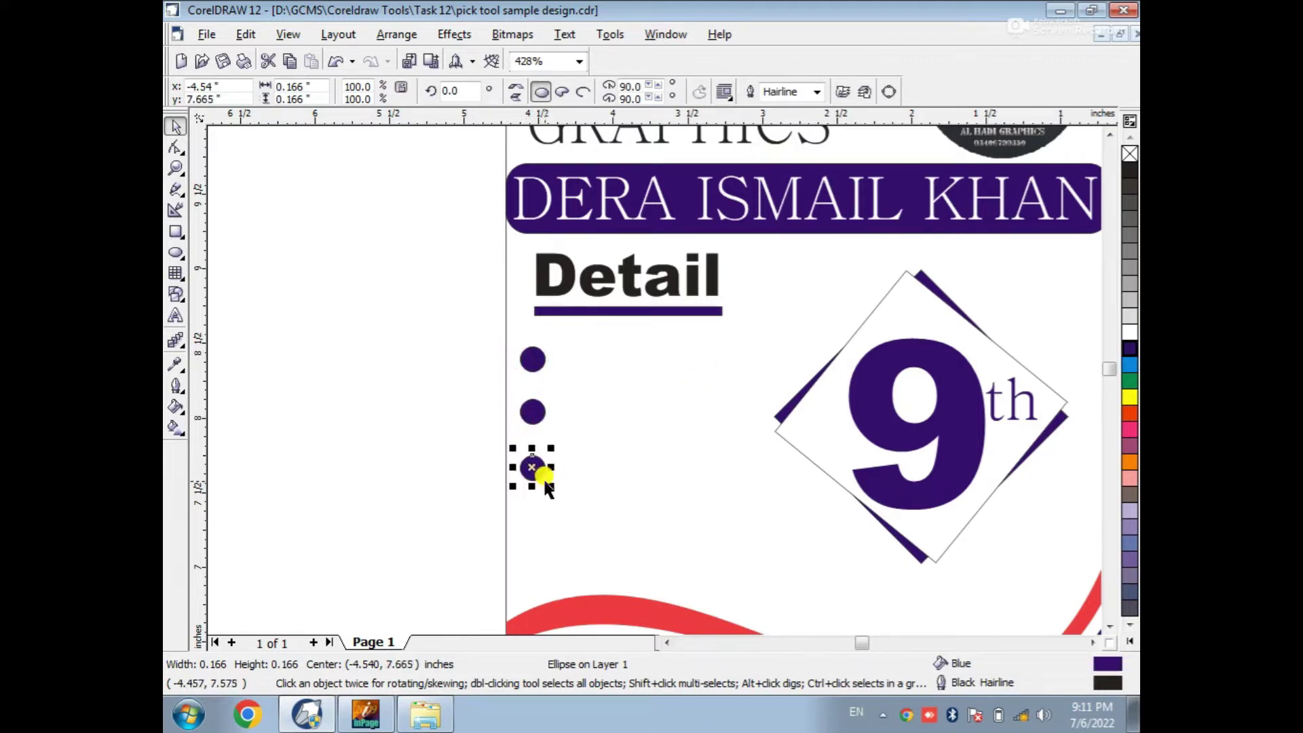
left_click(401, 469)
Copy the GRAPHICS text beside the first bullet and reduce the copy to about 22.8 pt
scroll(408, 468, "down", 4)
left_click_drag(374, 150, 721, 490)
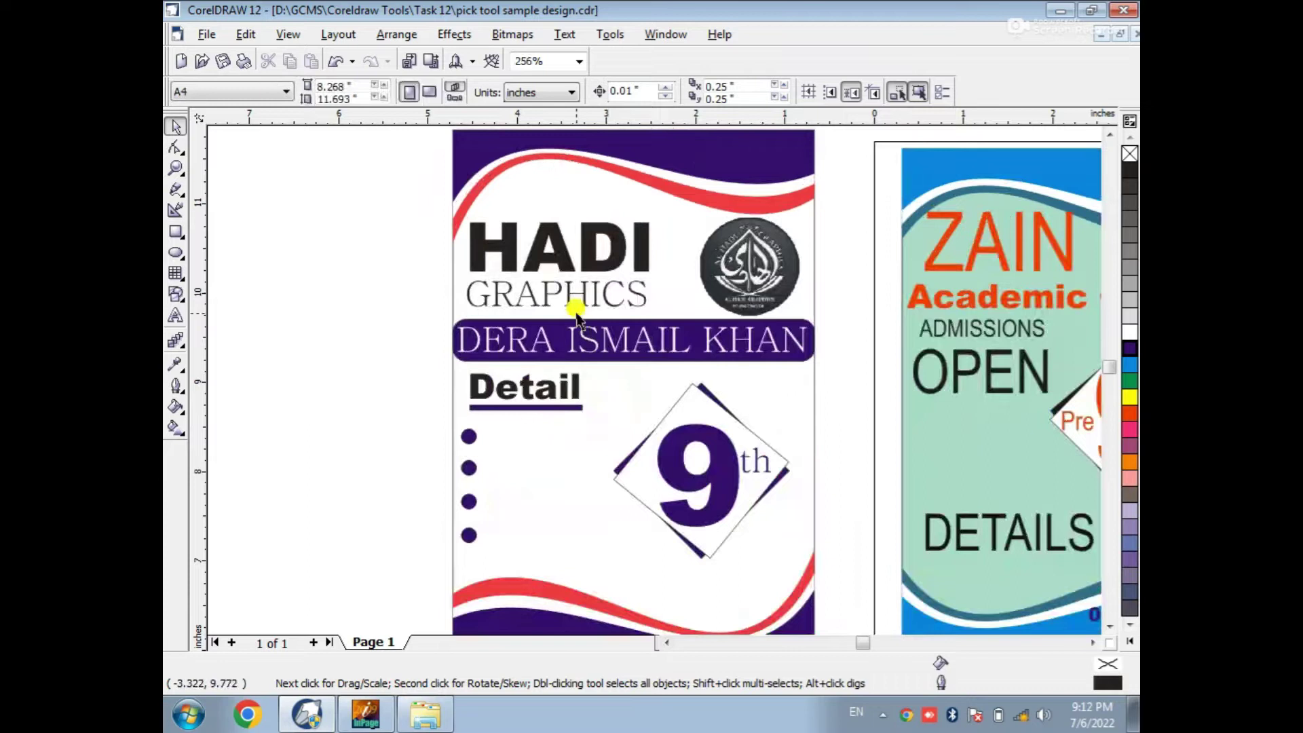
left_click(572, 290)
left_click(569, 283)
left_click_drag(569, 284, 577, 429)
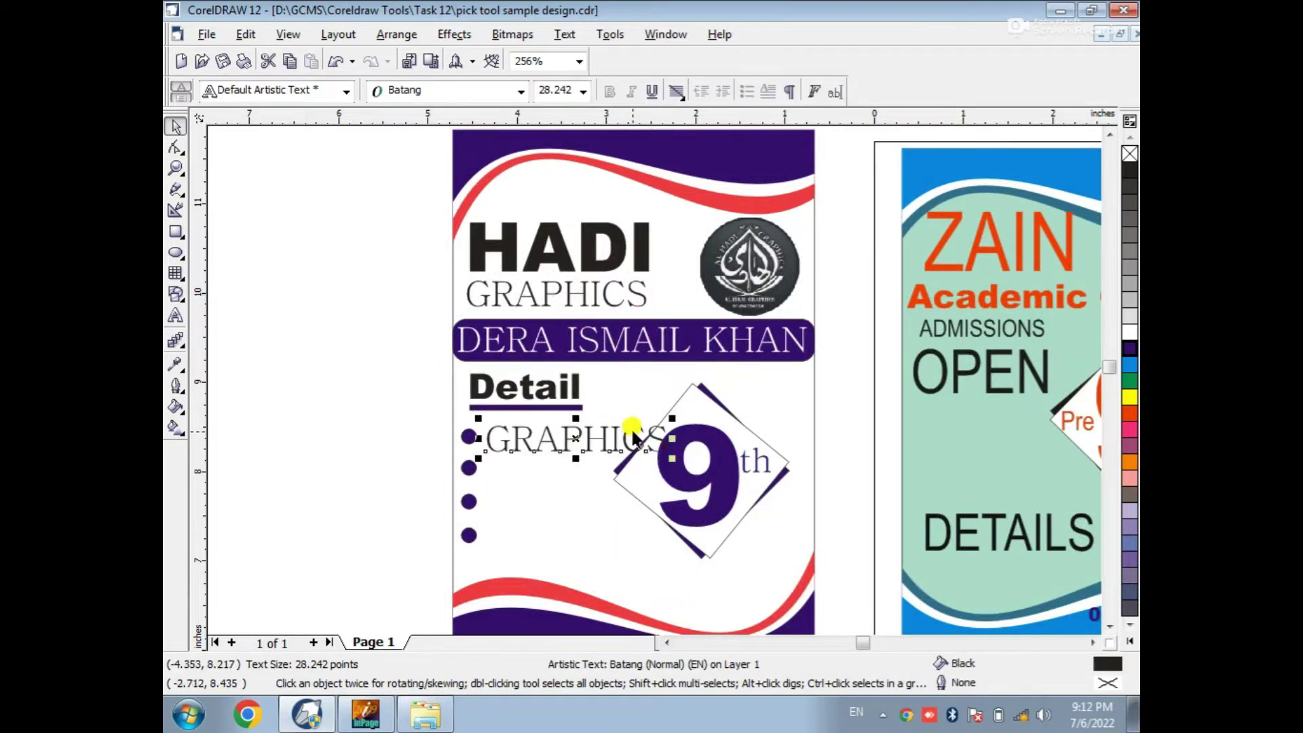
mouse_move(677, 415)
left_mouse_down()
mouse_move(667, 406)
mouse_move(659, 427)
left_mouse_up()
Reduce the bullet's GRAPHICS text to about 19.7 pt and duplicate it beside the remaining bullets
key("F2")
left_click_drag(364, 372, 736, 518)
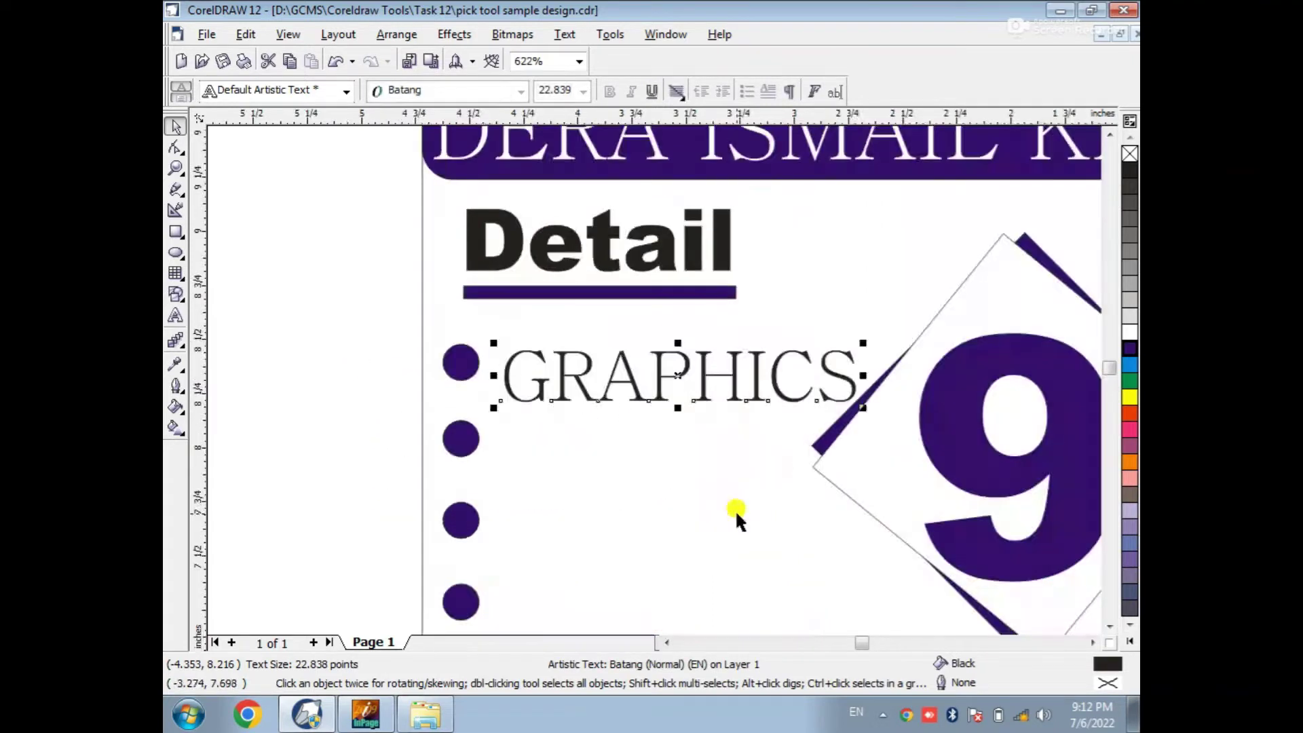
left_click_drag(861, 343, 811, 349)
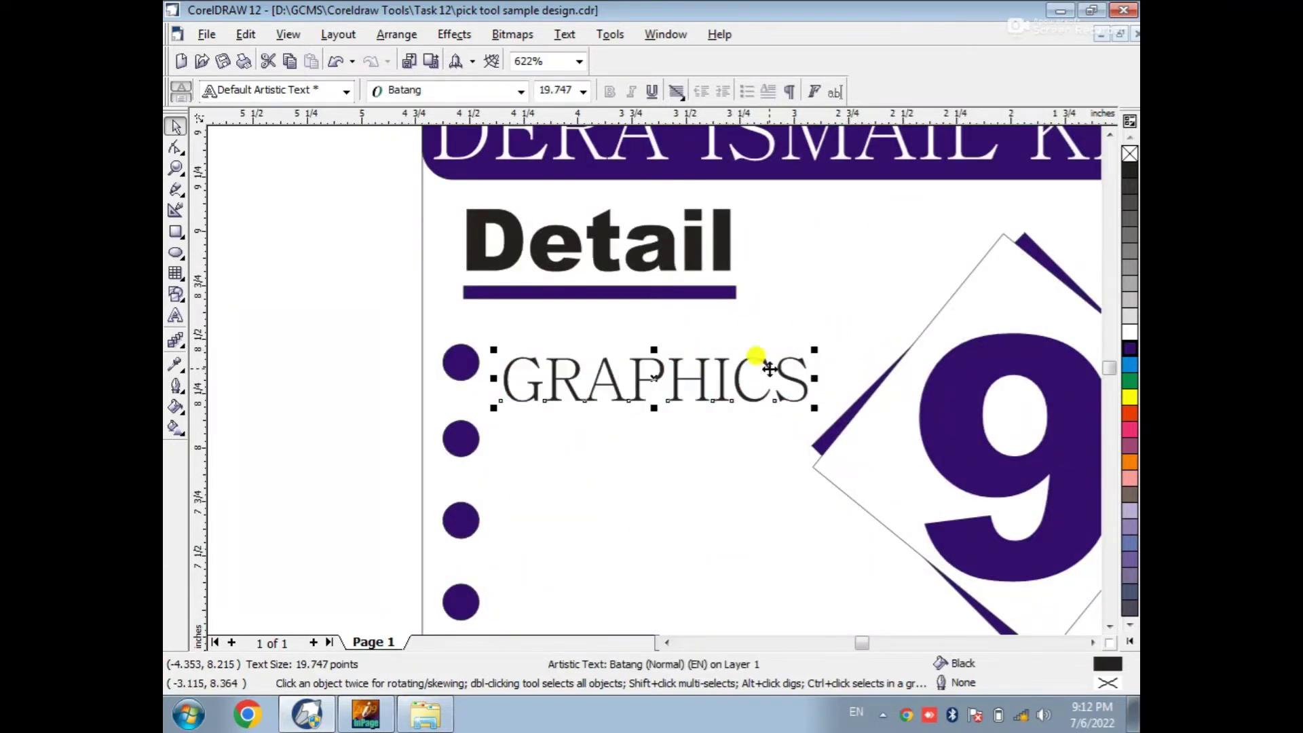
left_click_drag(675, 366, 683, 604)
left_click(280, 463)
Place a copy of the sample's phone number on the poster's lower blue wave and colour it yellow
left_click_drag(837, 370, 448, 389)
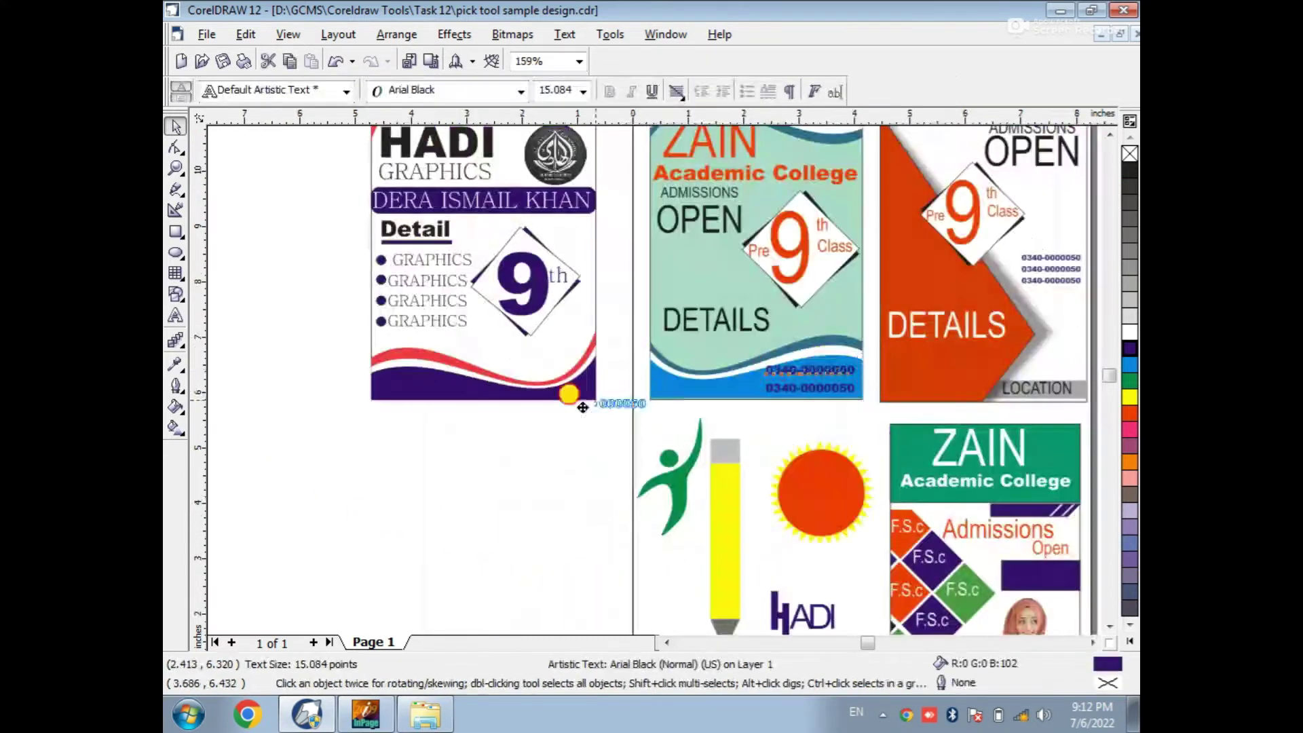
key("F2")
left_click_drag(281, 339, 604, 406)
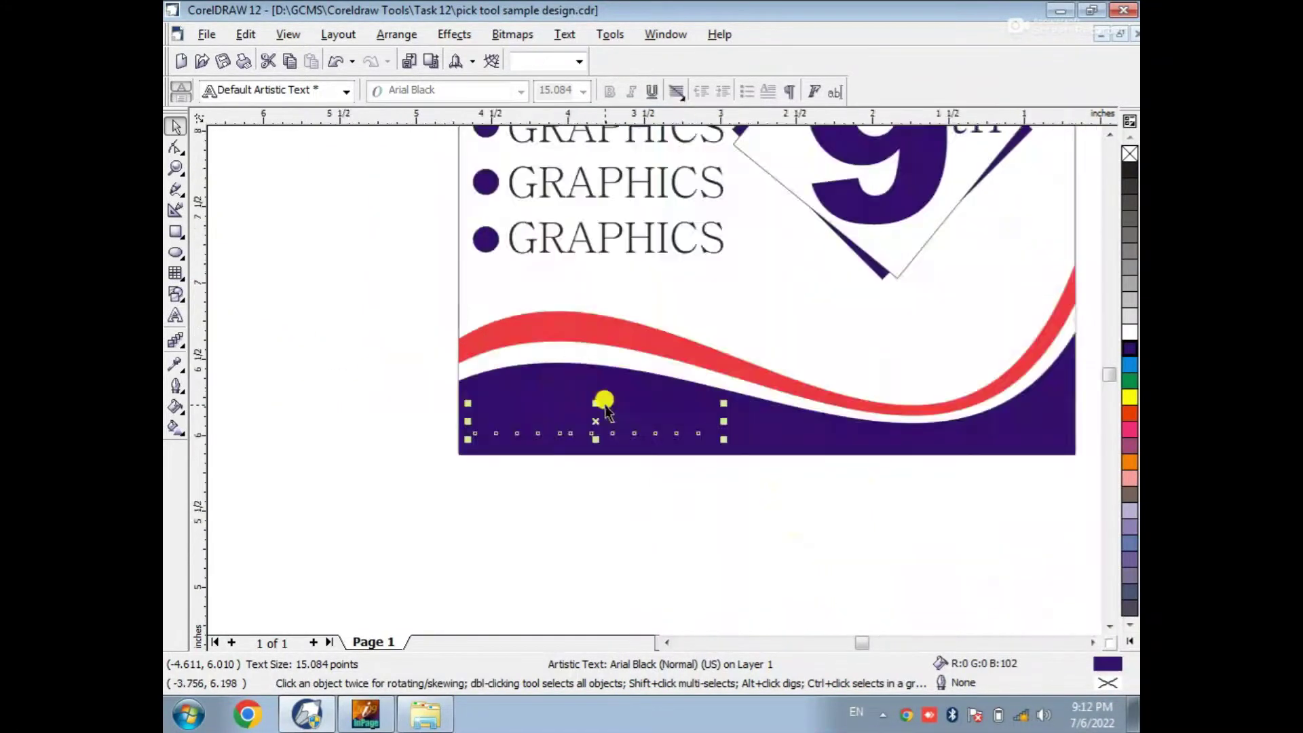
left_click(1130, 400)
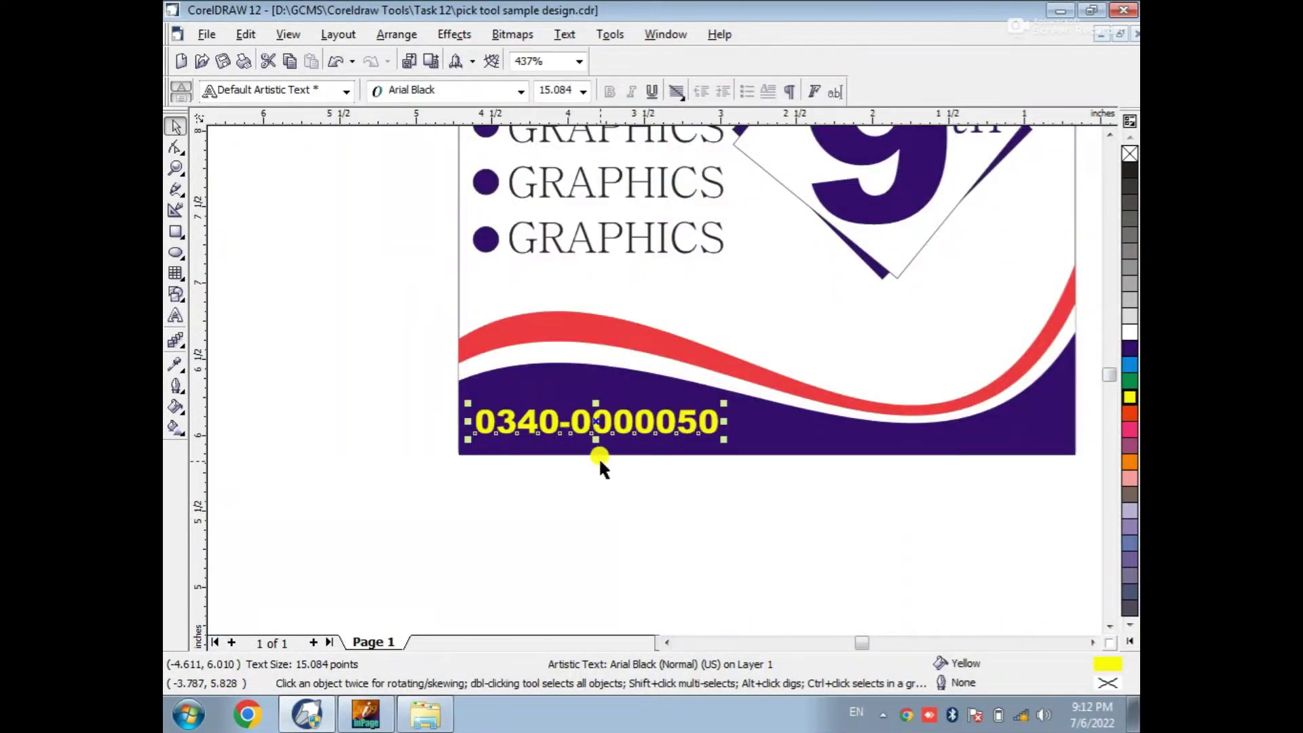
Copy the phone number slightly above itself and replace the copy's wording with "CONT" in uppercase
left_click_drag(605, 410, 625, 393)
double_click(623, 394)
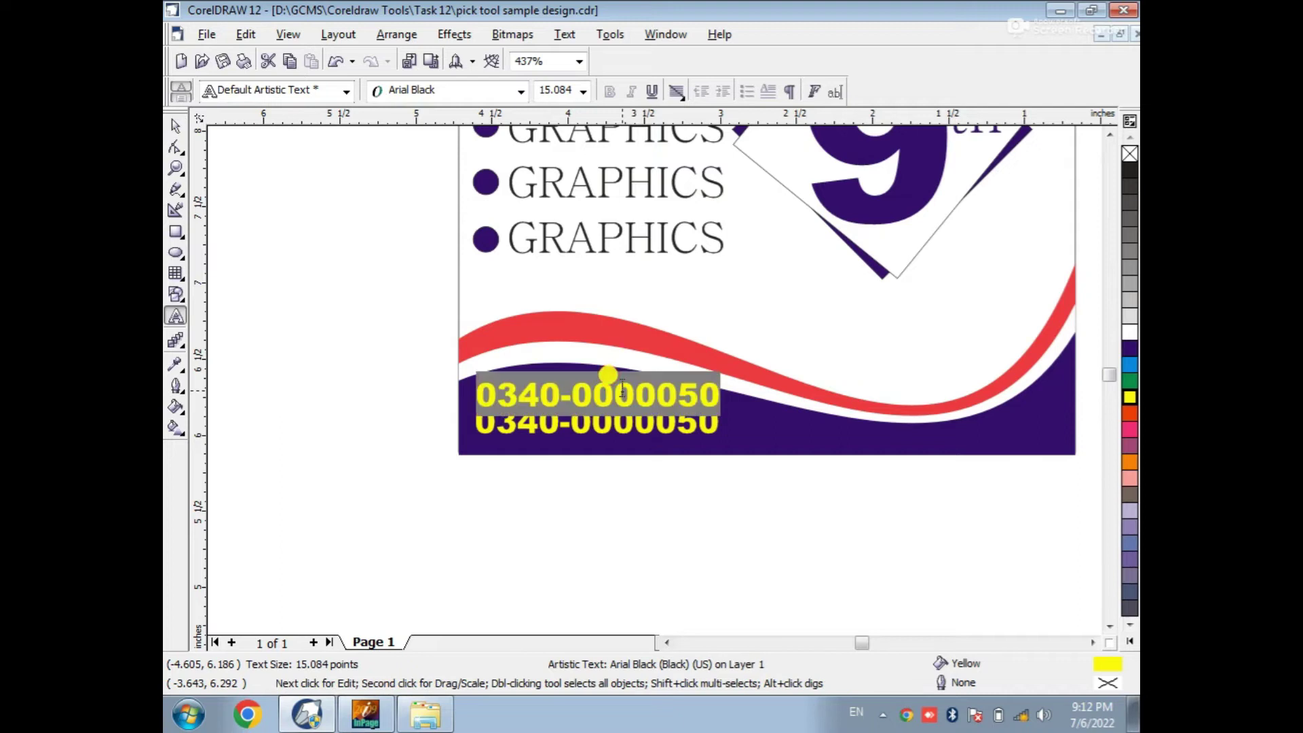
type("cont")
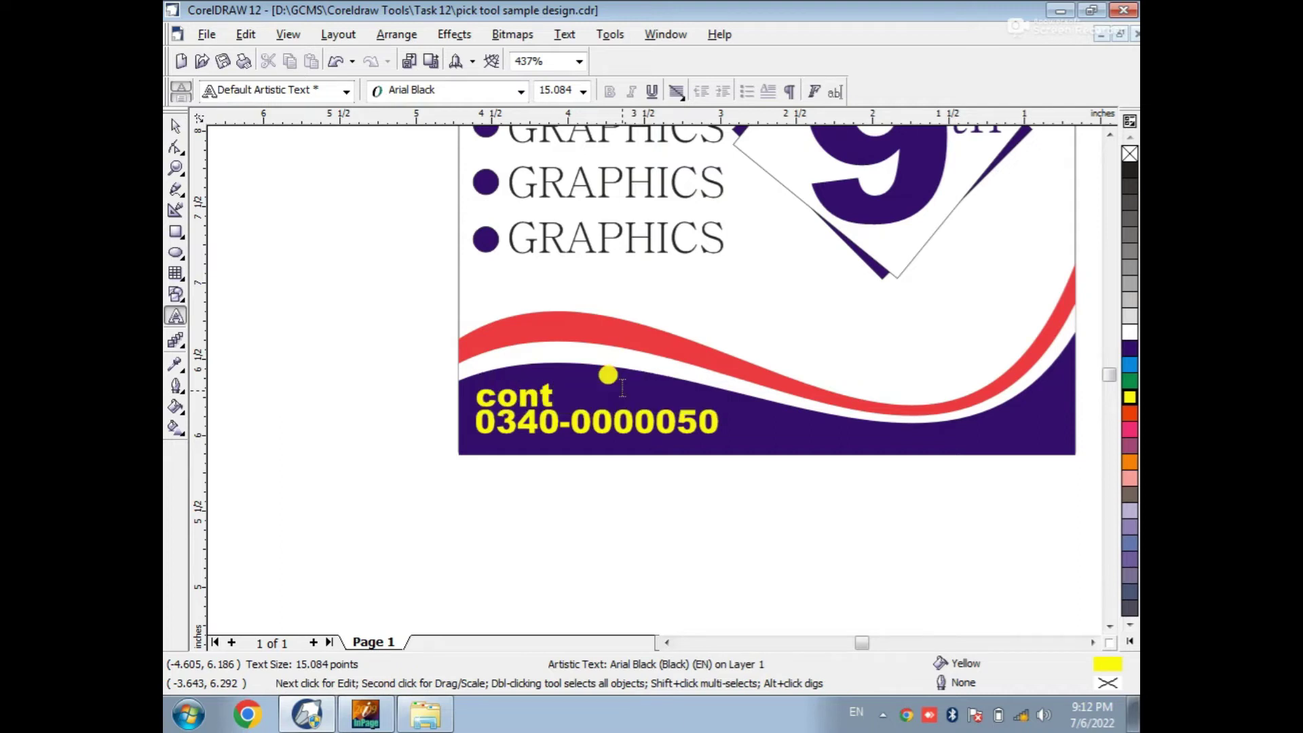
key("ctrl+a")
key("shift+F3")
left_click(597, 341)
left_click(574, 413)
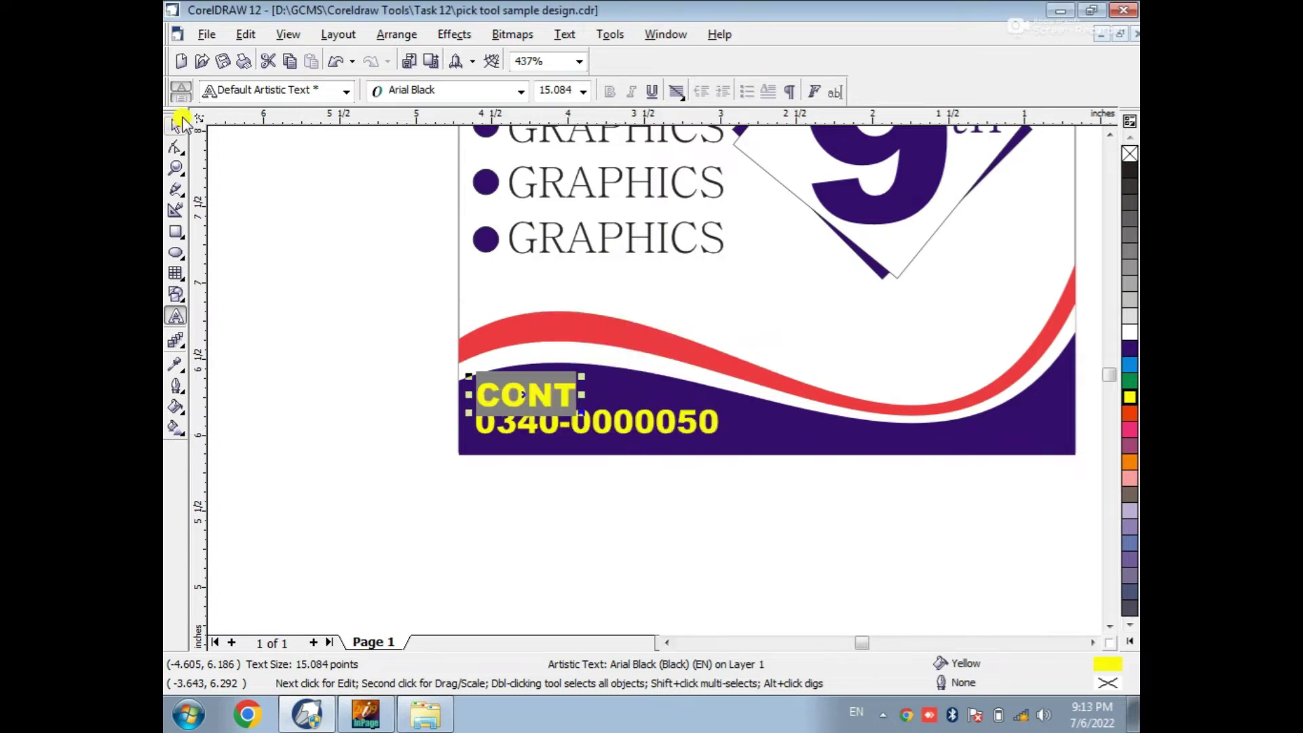
Centre CONT above the phone number and shift it slightly left within the blue wave
left_click(175, 125)
left_click_drag(537, 392, 563, 388)
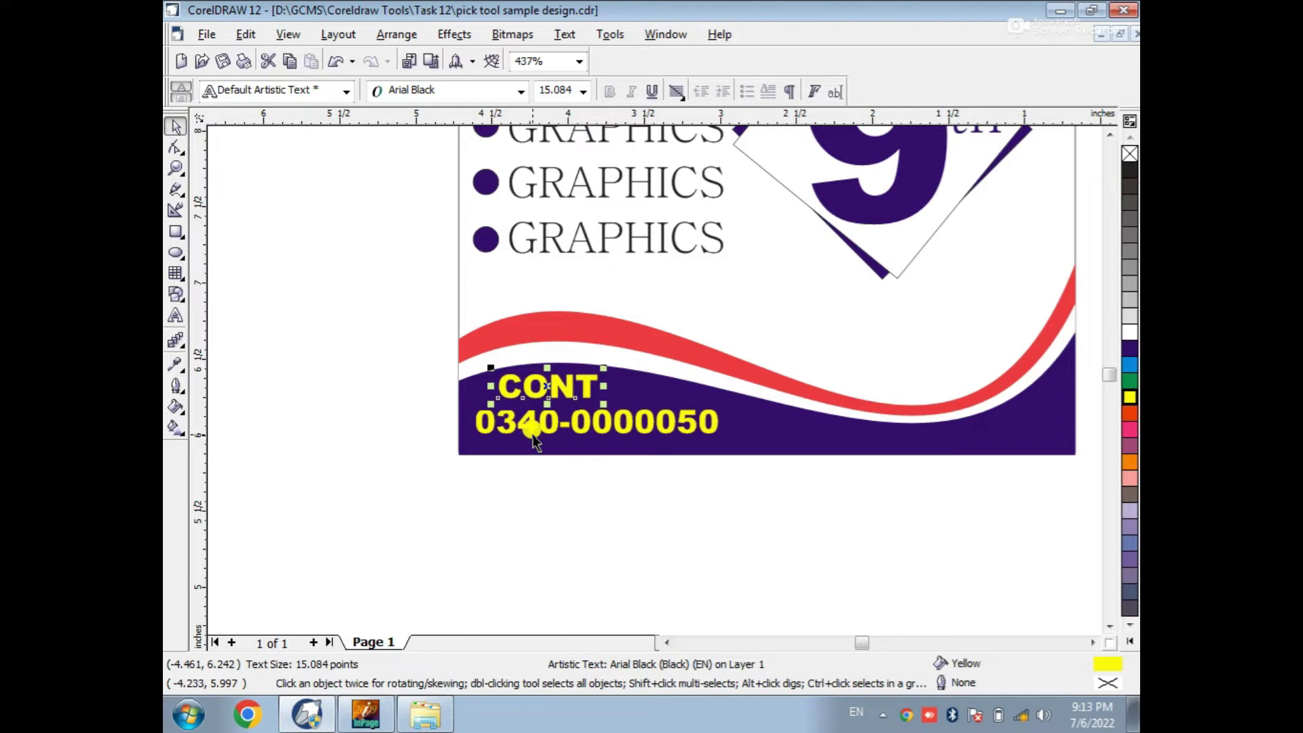
left_click(531, 431, "shift")
key("c")
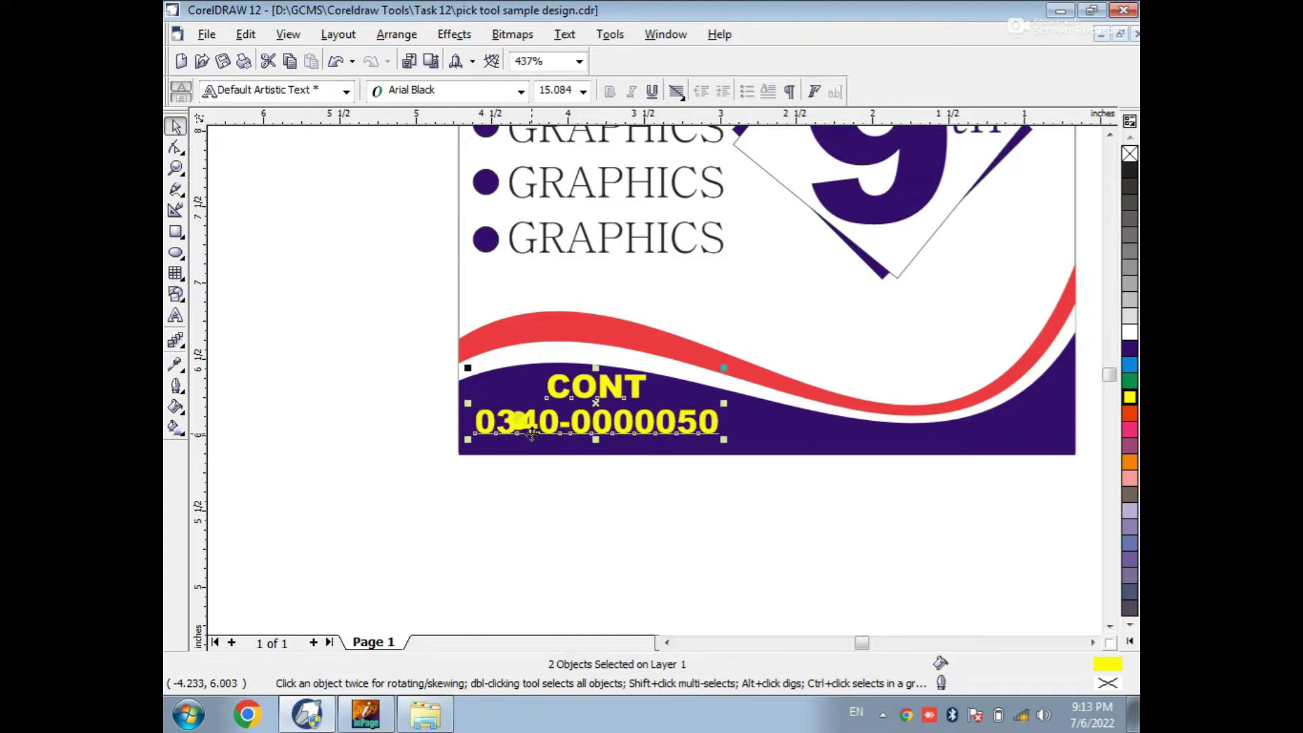
left_click(300, 432)
left_click(571, 387)
left_click(594, 386)
left_click_drag(599, 391, 569, 389)
left_click(289, 389)
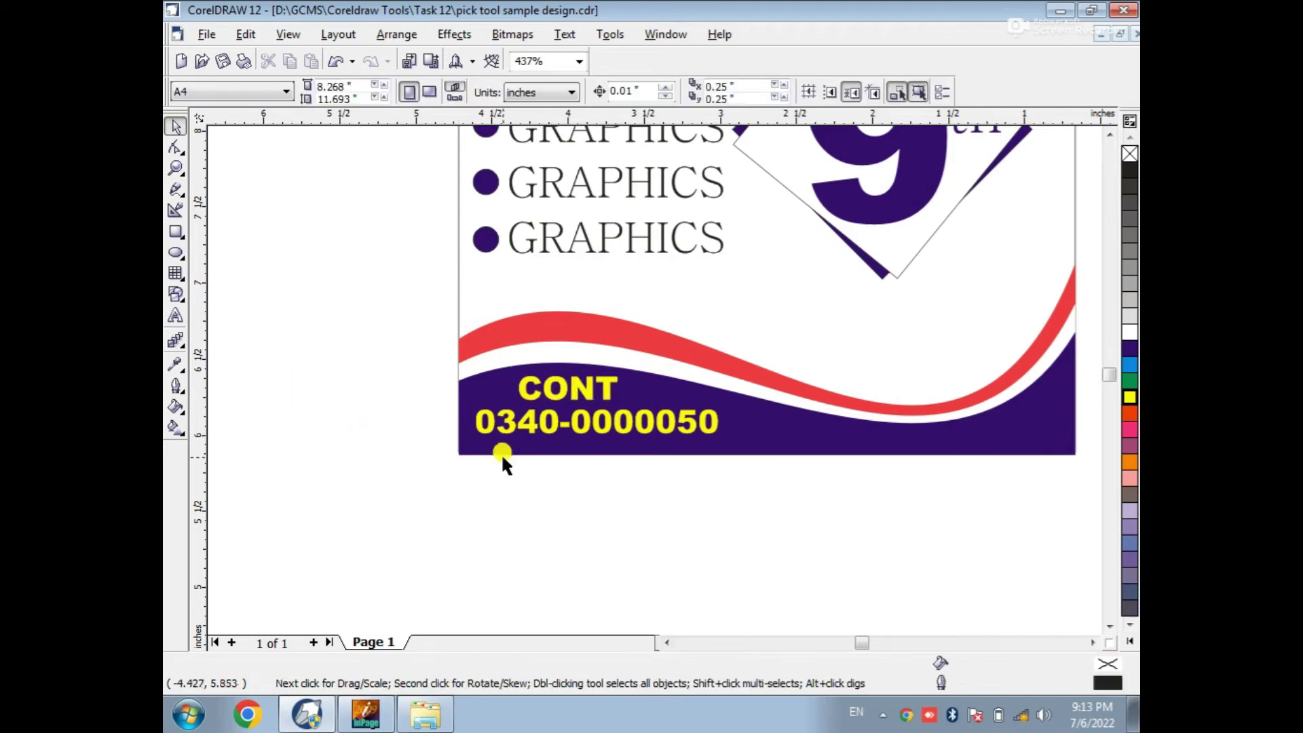
Draw a rectangle about 3.63 by 5.26 inches to the right of the orange sample poster and fill it Pale Yellow
key("F3")
key("F3")
key("F2")
left_click_drag(505, 262, 704, 402)
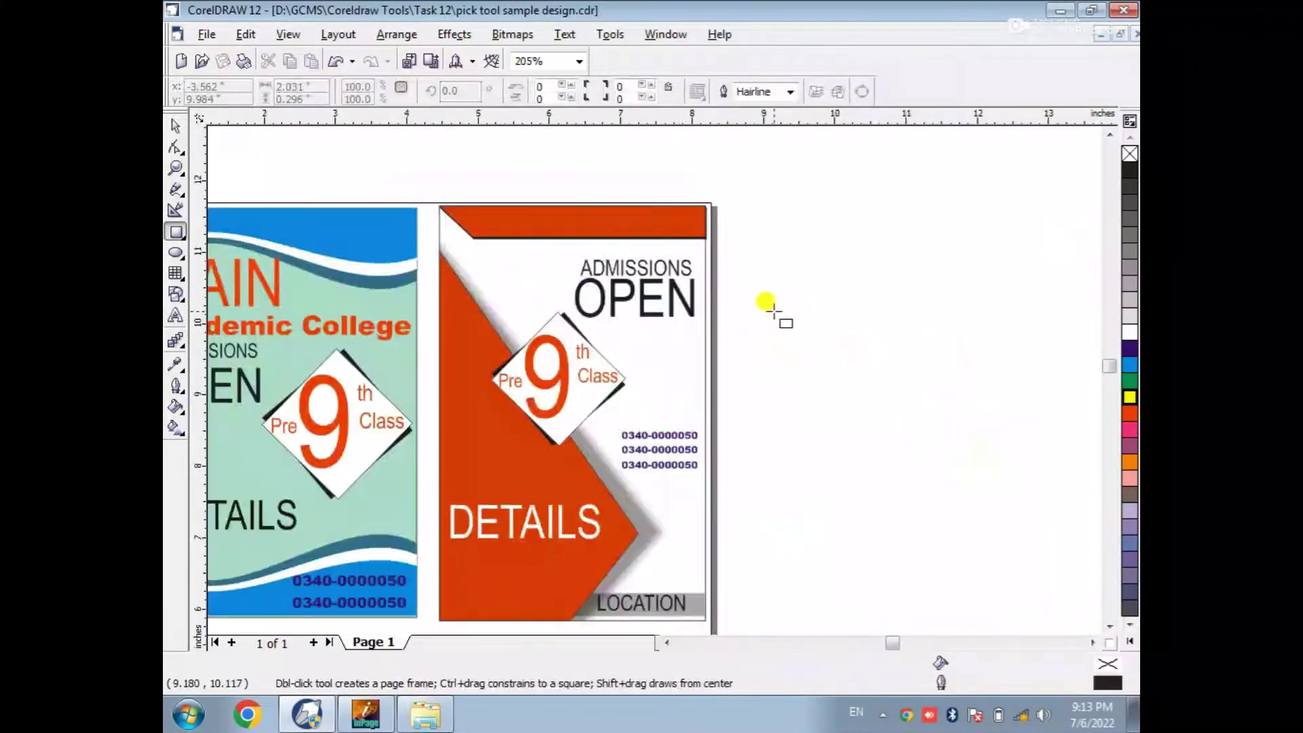
left_click_drag(754, 216, 1013, 591)
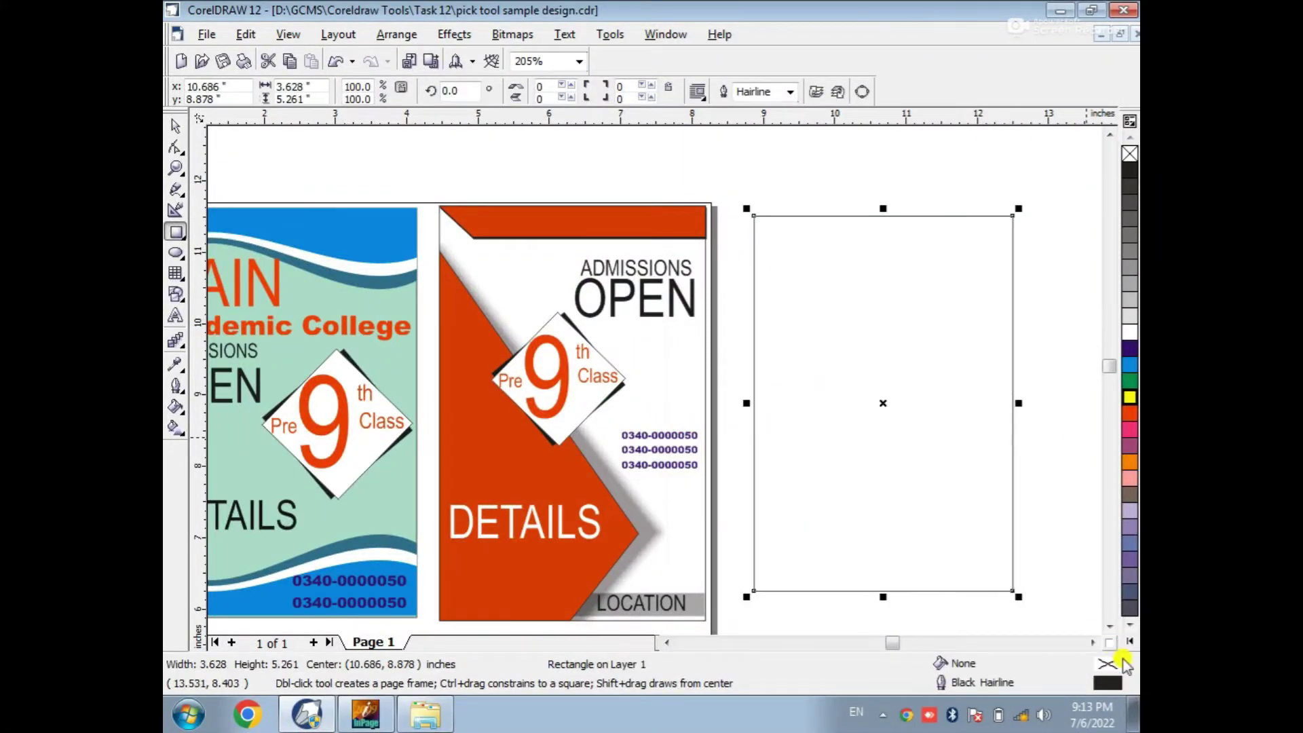
left_click(1121, 662)
left_click(1092, 559)
left_click(174, 127)
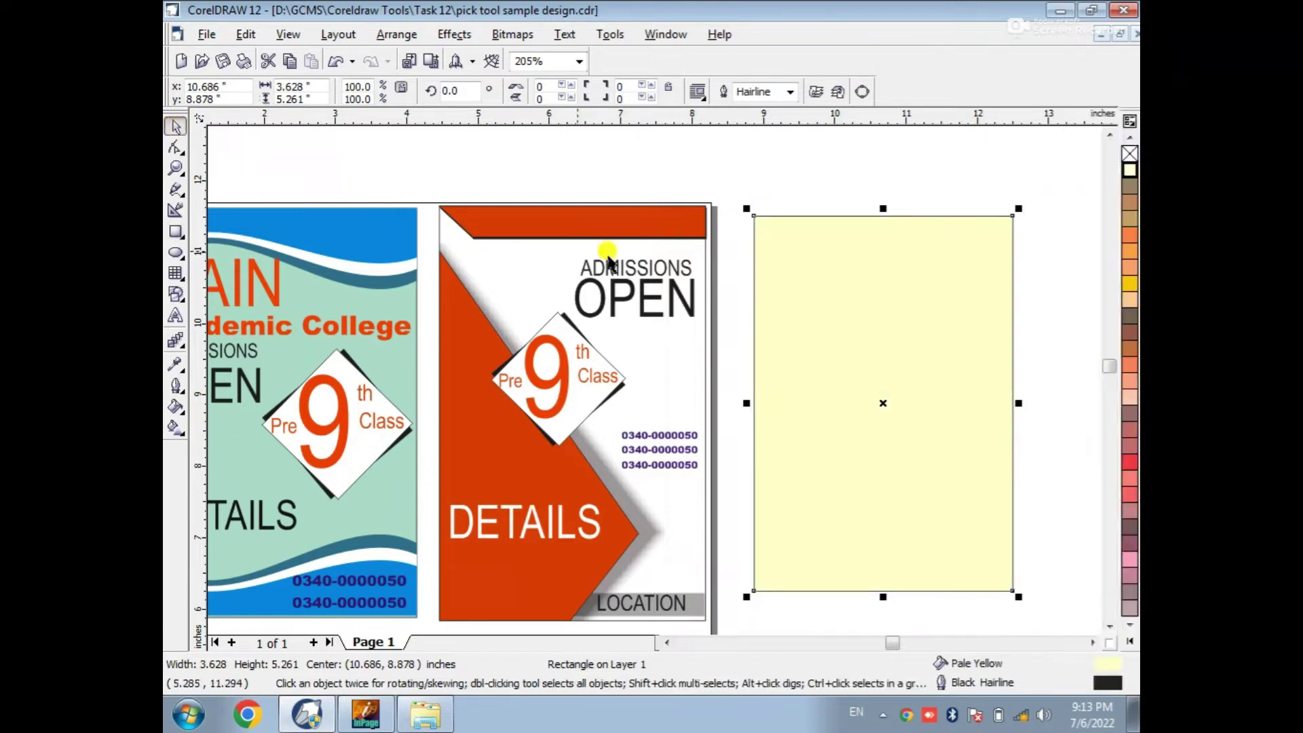
left_click(783, 180)
Make a copy of the pale yellow rectangle squeezed into a top strip about 0.54 inches high and fill it Neon Red
left_click(838, 370)
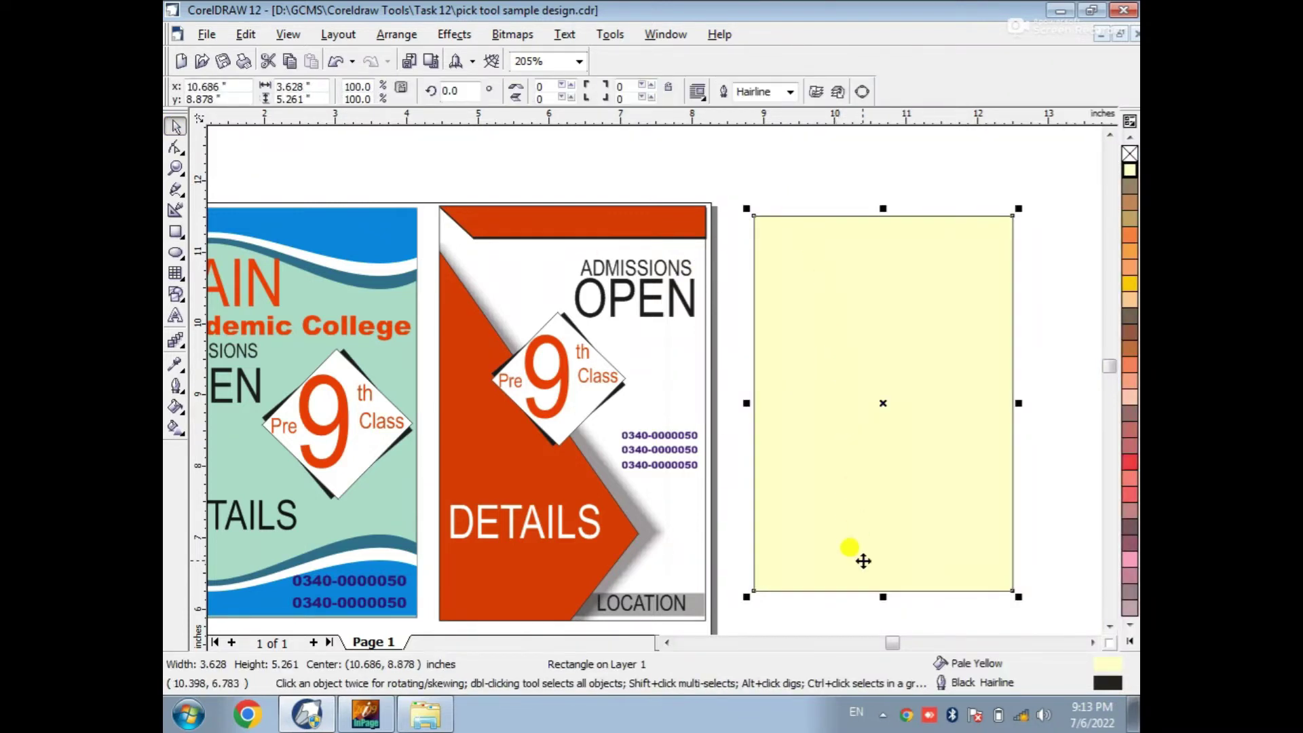
left_click_drag(881, 600, 882, 271)
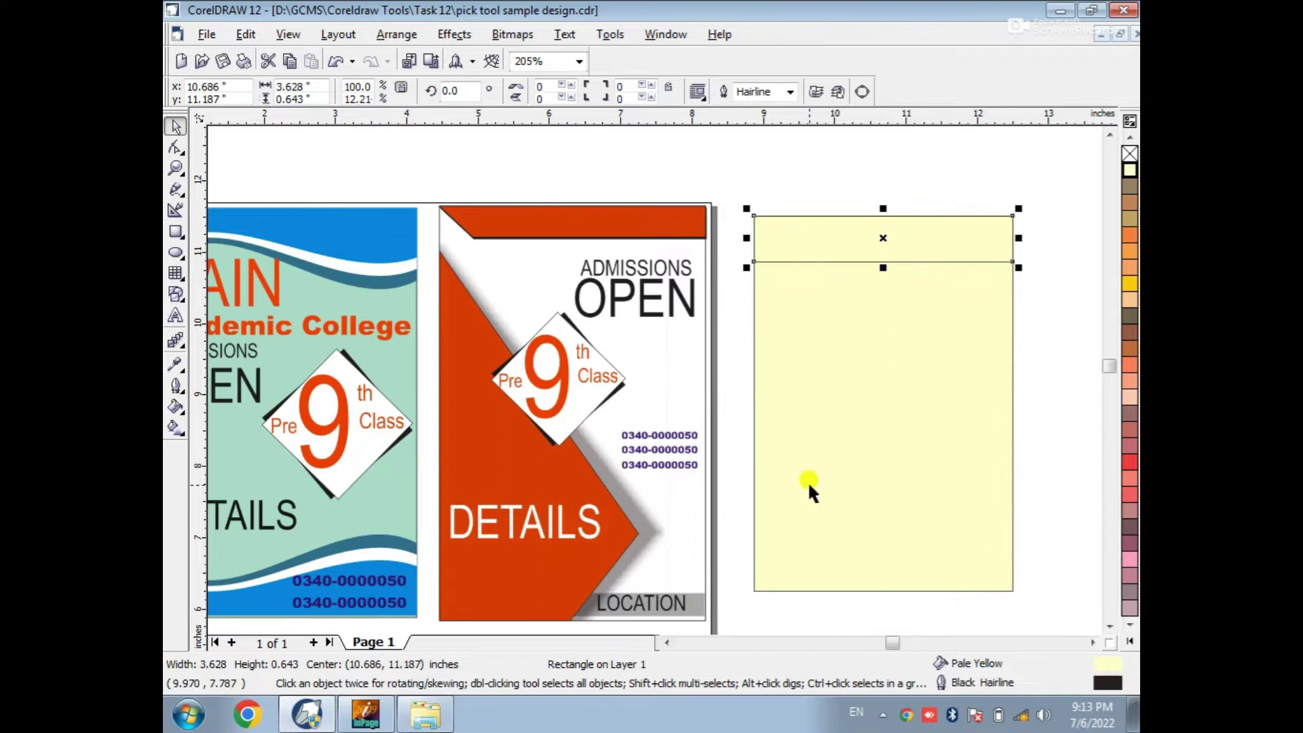
left_click(1128, 459)
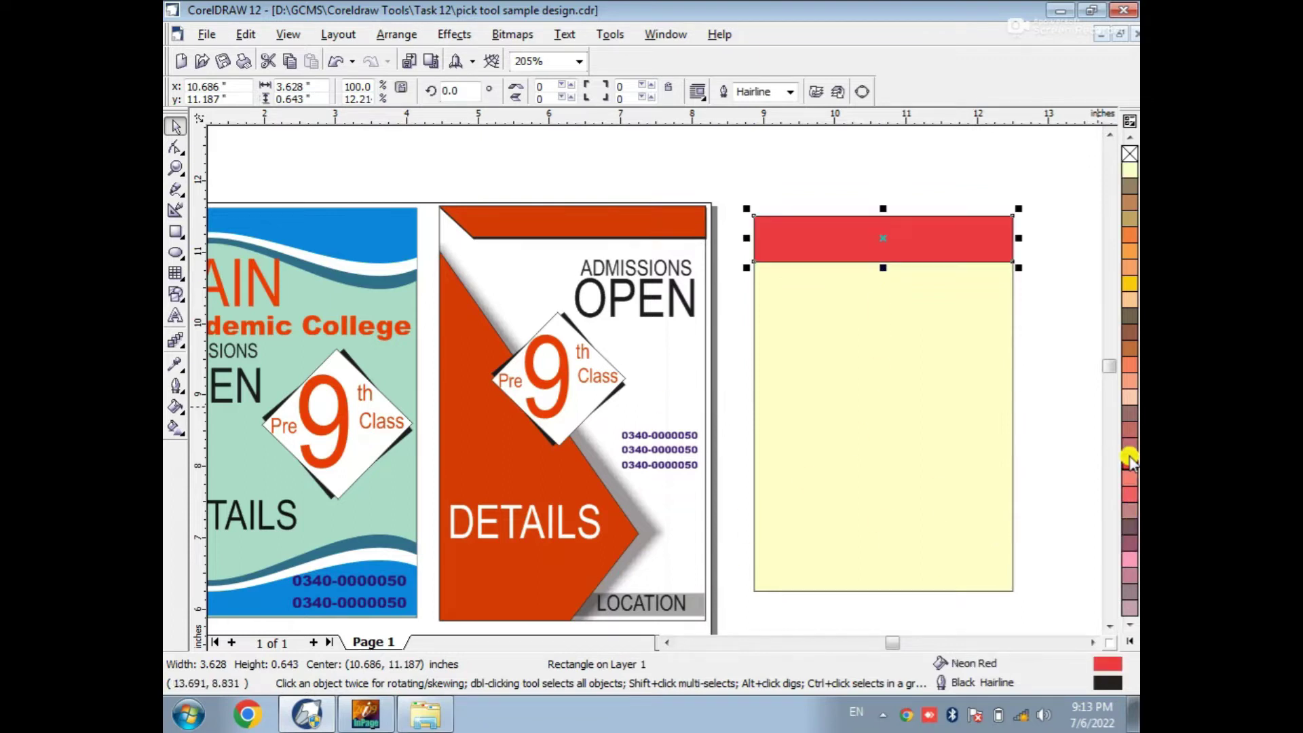
key("F2")
left_click_drag(685, 182, 995, 290)
left_click_drag(711, 422, 709, 400)
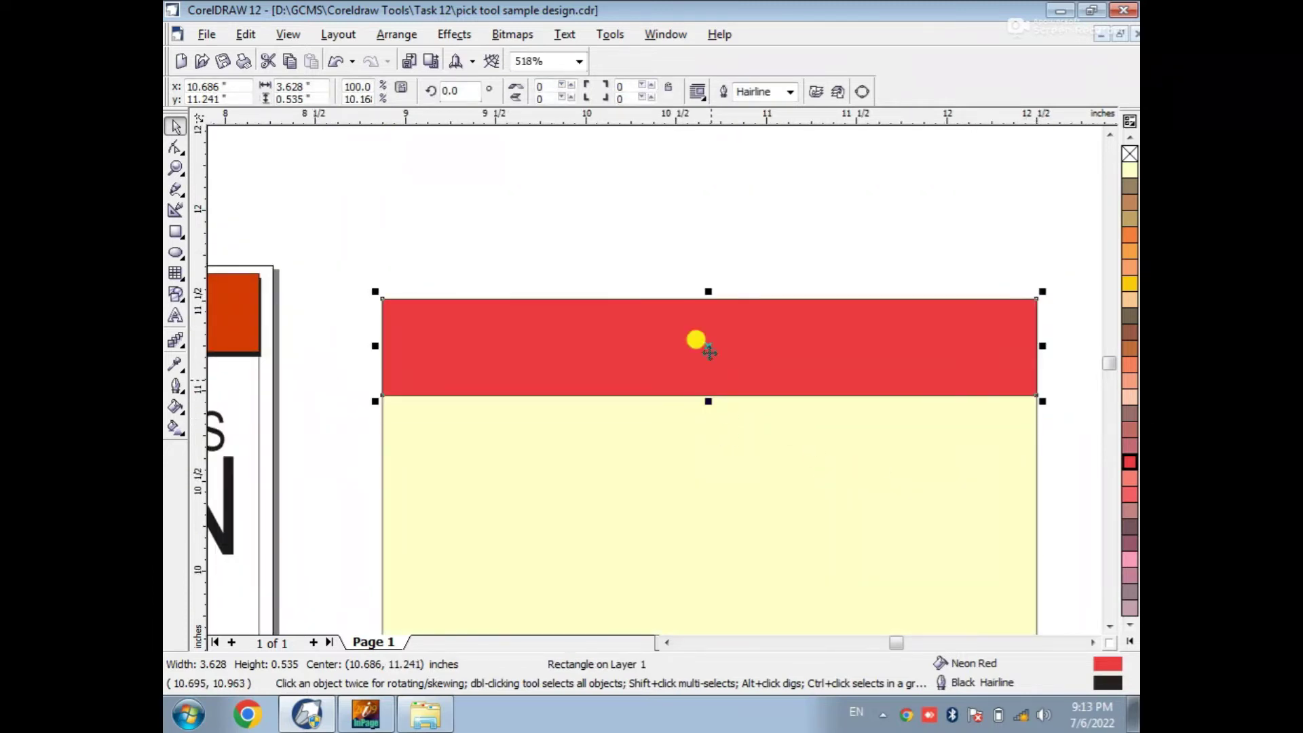
Convert the red strip to curves and move its lower-left node 0.5 inches to the right to slant that end
left_click(862, 91)
left_click(175, 149)
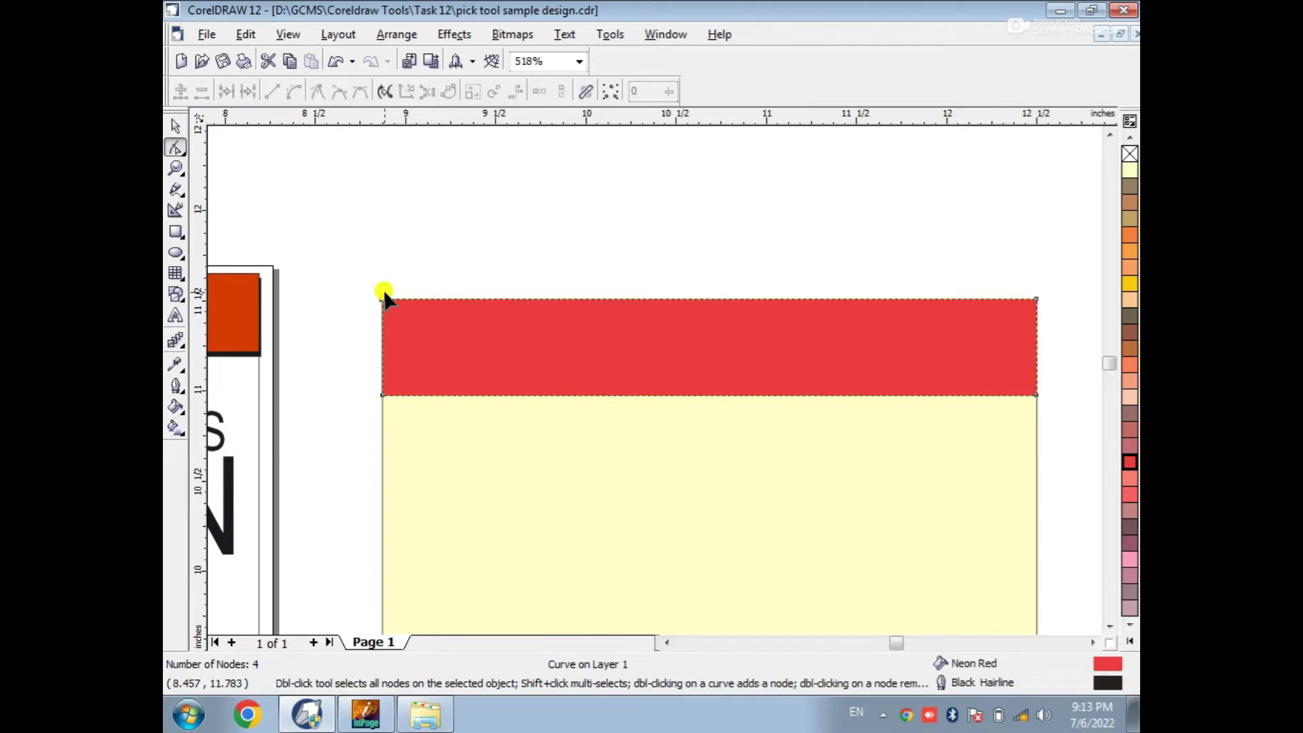
left_click_drag(418, 384, 448, 395)
left_click(383, 394)
key("Right")
key("Right")
key("Right")
key("Right")
key("Right")
key("Right")
key("Right")
key("Right")
key("Right")
key("Right")
key("Right")
key("Right")
key("Right")
key("Right")
key("Right")
key("Right")
key("Right")
key("Right")
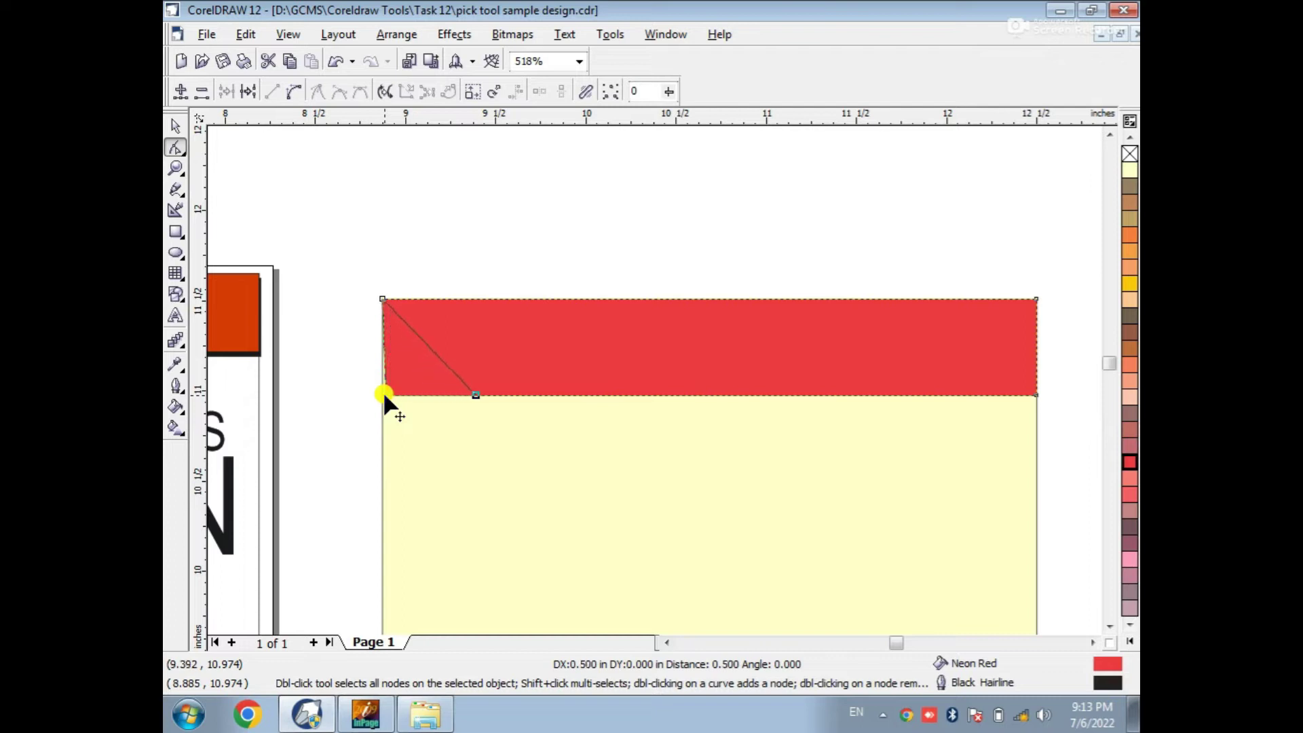
Move the red strip's upper-left node right to about x 9.00 inches and its lower-left node to about x 9.46 inches
key("F3")
key("F2")
left_click_drag(375, 172, 1049, 308)
left_click_drag(658, 310, 726, 359)
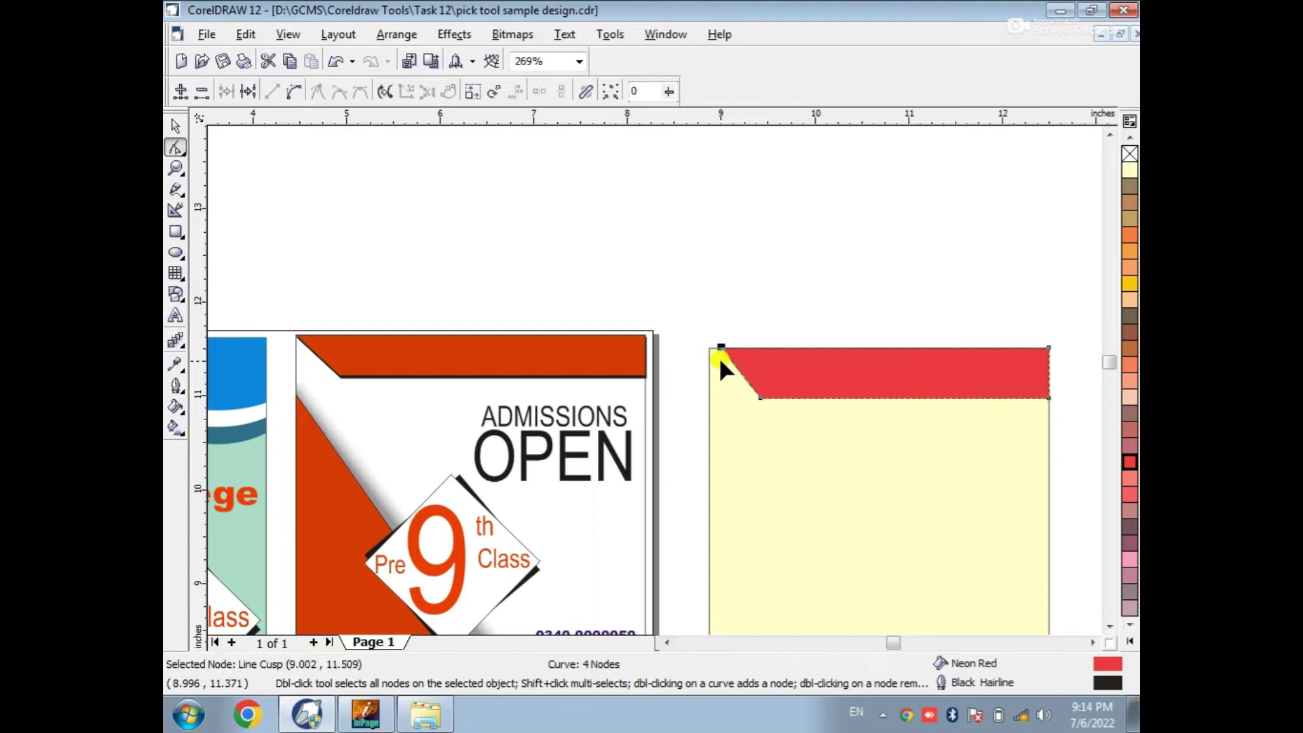
left_click(770, 391)
left_click_drag(772, 395, 775, 397)
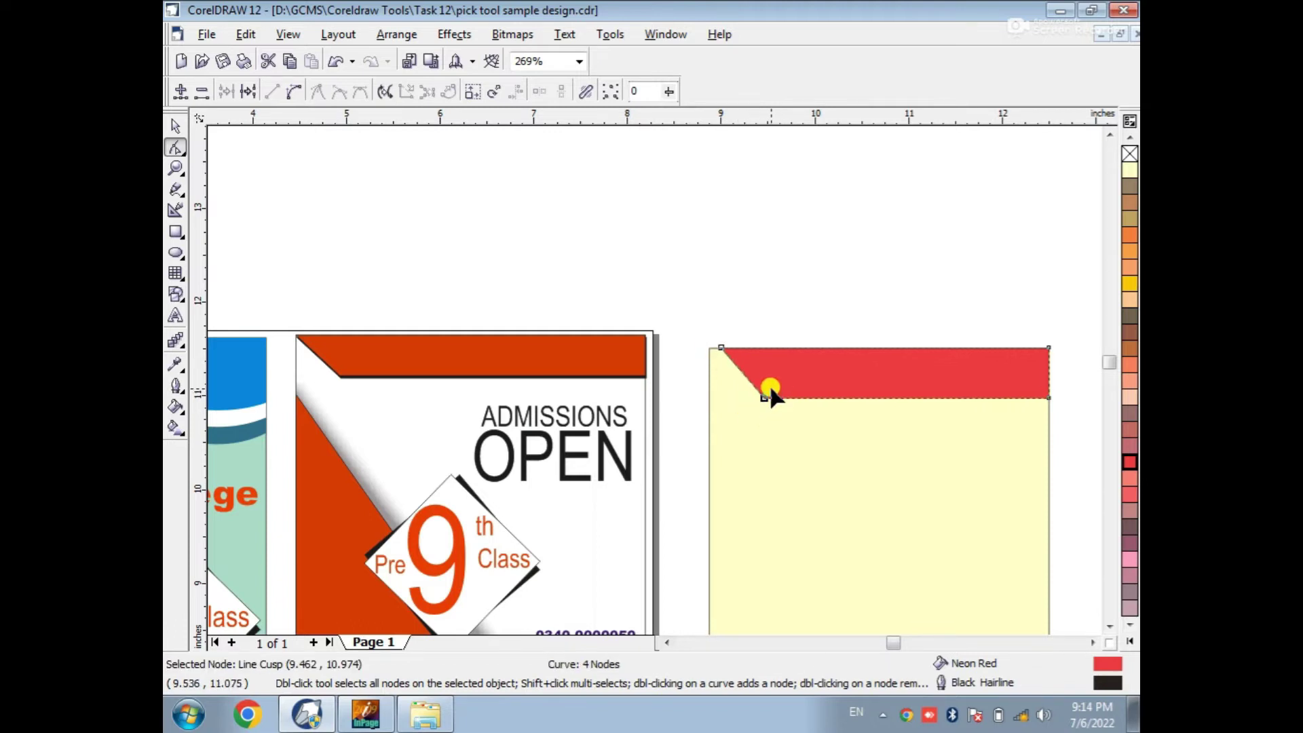
left_click(175, 128)
Change the fill of the new poster's slanted top strip to Blue
scroll(448, 363, "up", 5)
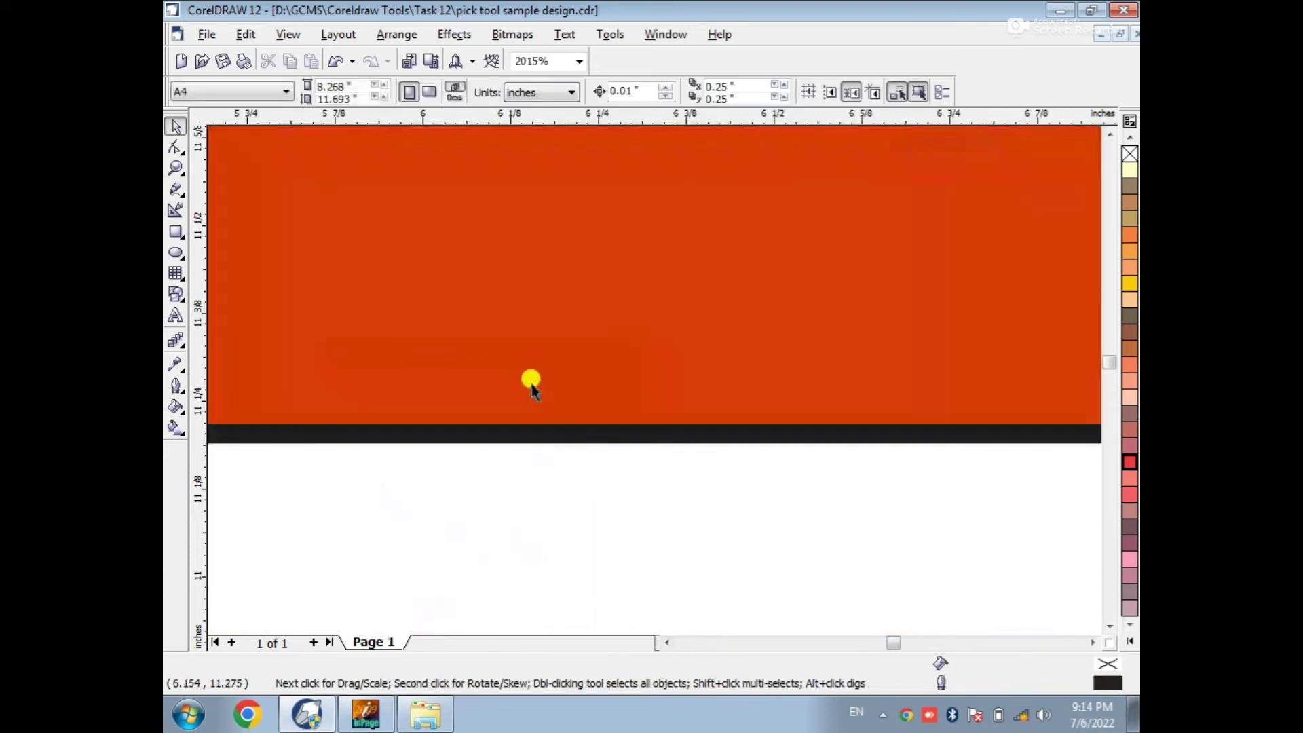
key("F3")
key("F2")
left_click_drag(696, 325, 1069, 430)
left_click(840, 376)
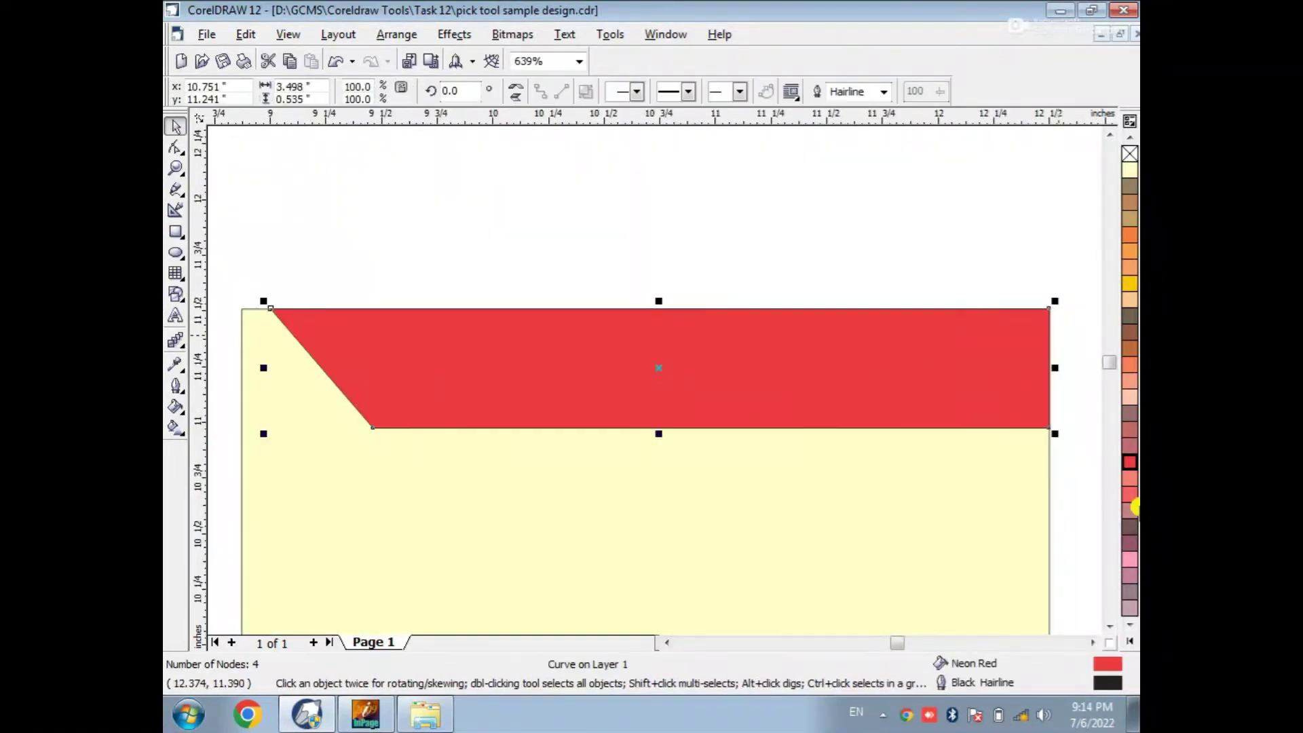
left_click(1130, 641)
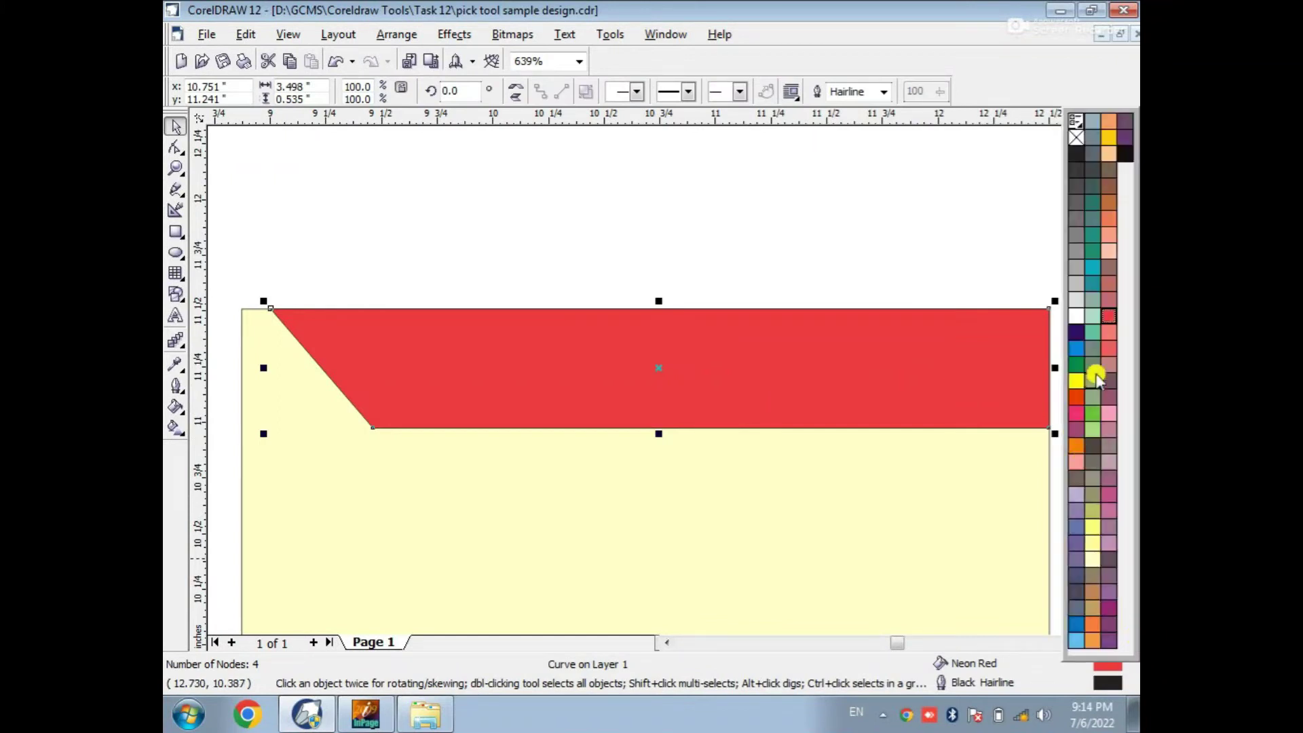
left_click(1078, 328)
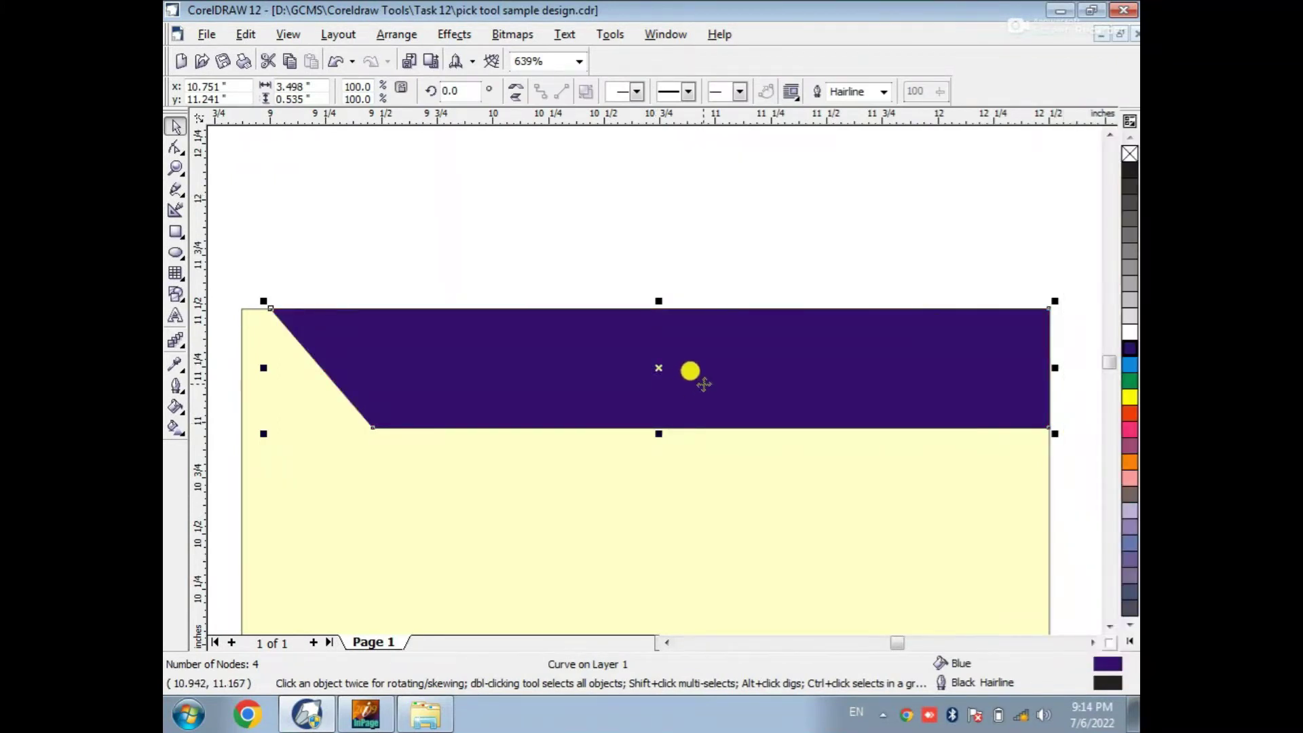
Make a copy of the blue strip shortened from below to about 0.46 inches high and fill it Red
left_click_drag(659, 433, 661, 415)
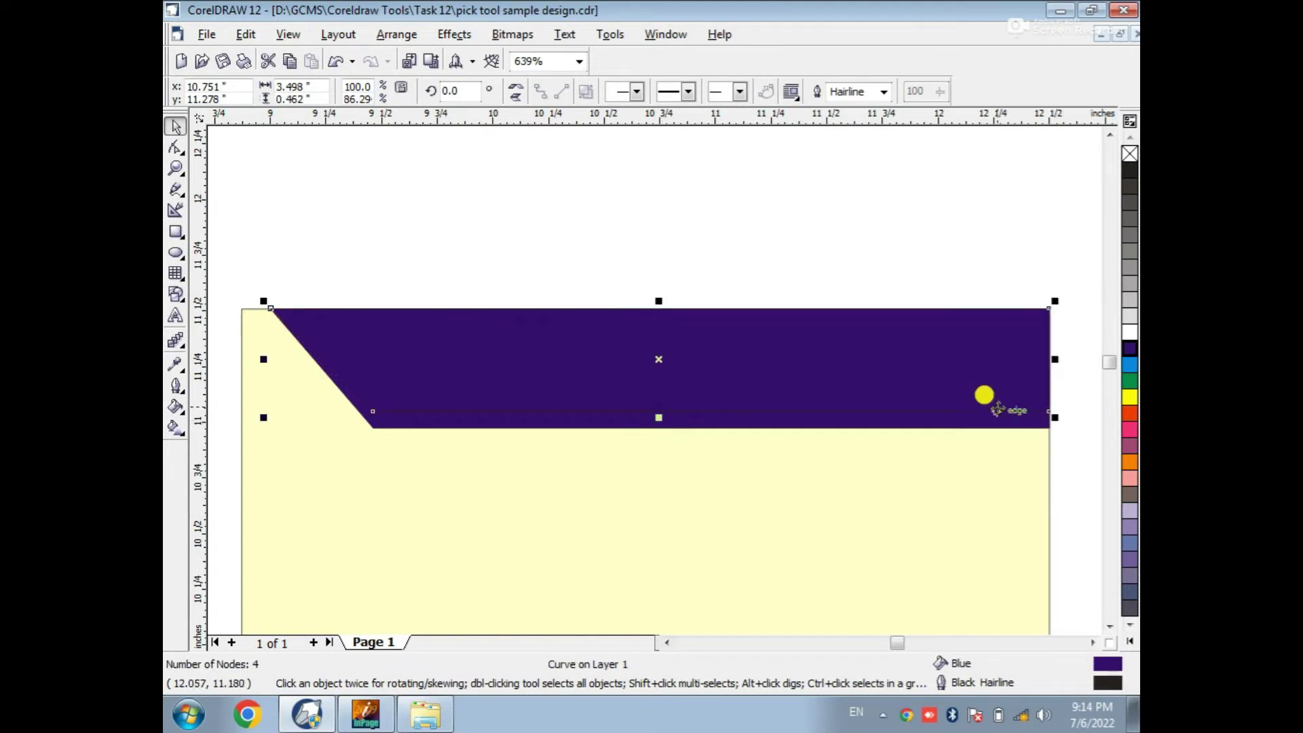
left_click(1130, 413)
left_click(891, 242)
scroll(890, 241, "down", 3)
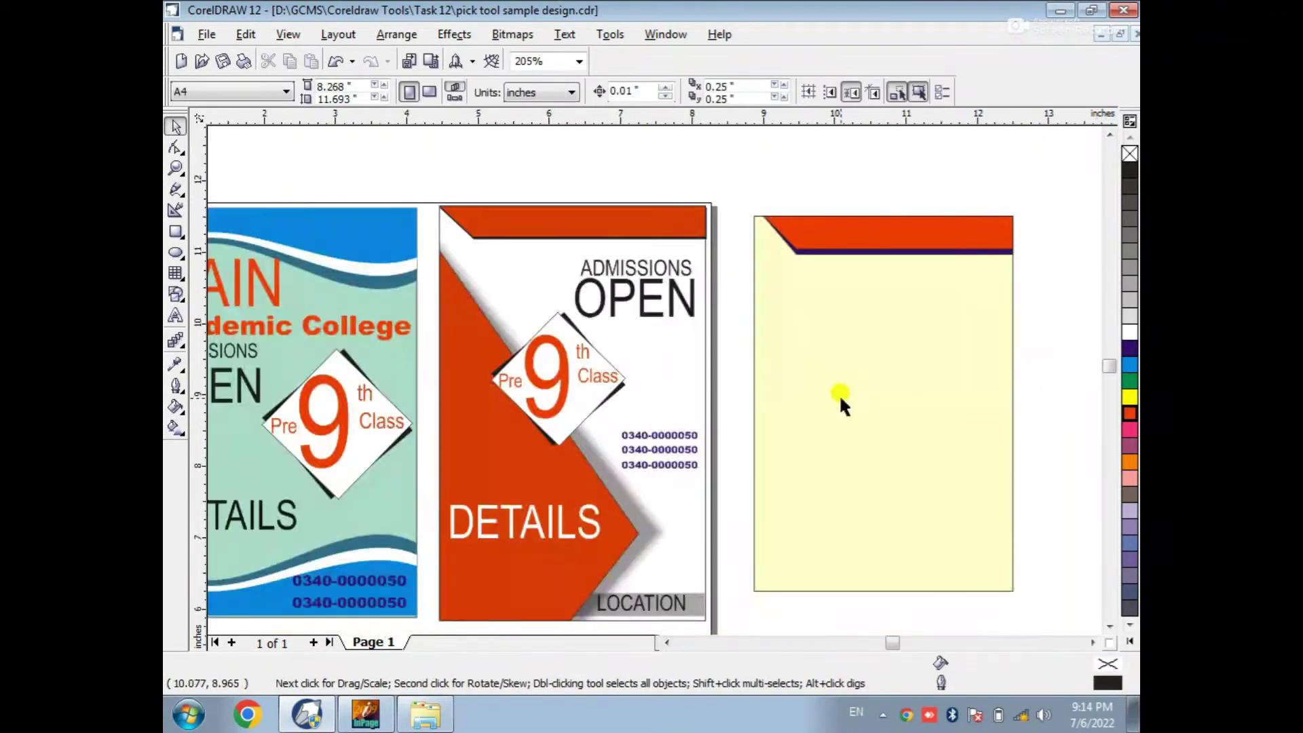
Draw a rectangle about 2.9 by 4.34 inches in the pale yellow poster's lower-left corner and convert it to curves
left_click_drag(369, 201, 1000, 617)
key("F3")
left_click_drag(369, 174, 1054, 640)
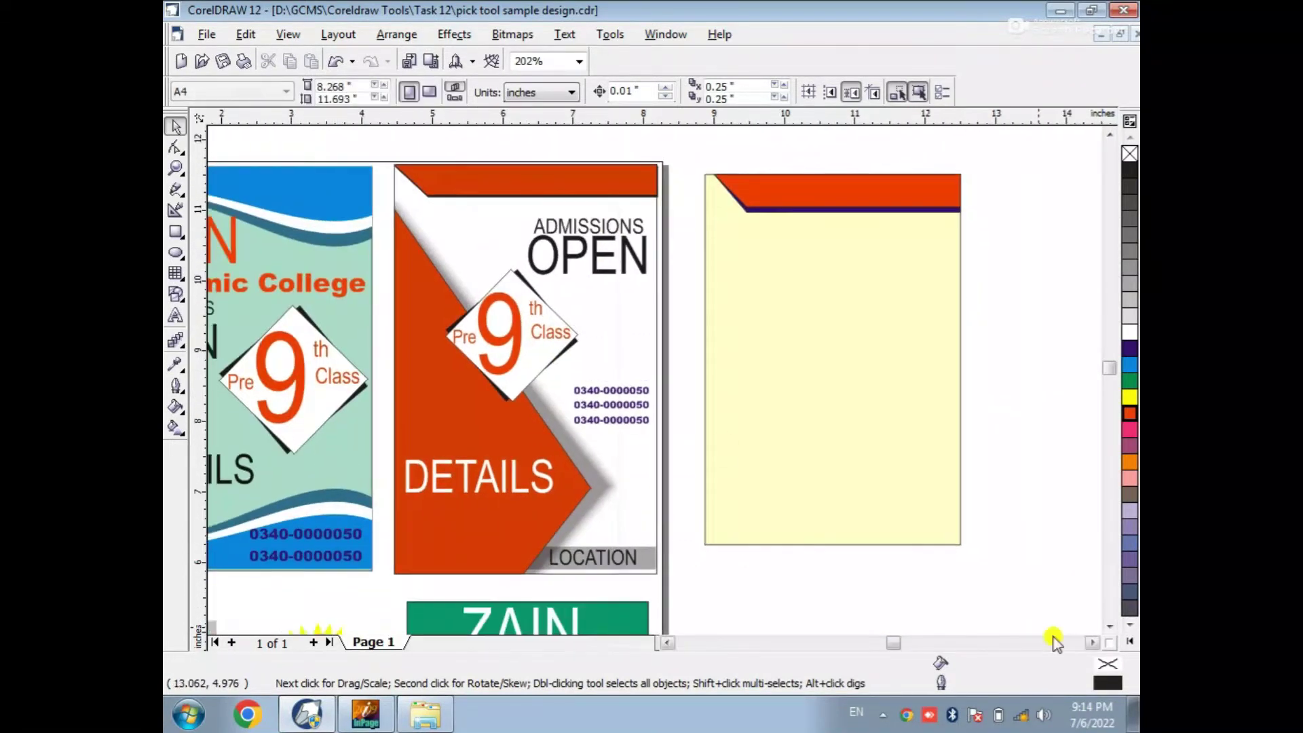
left_click(177, 232)
mouse_move(705, 238)
left_mouse_down()
mouse_move(750, 336)
mouse_move(909, 544)
left_mouse_up()
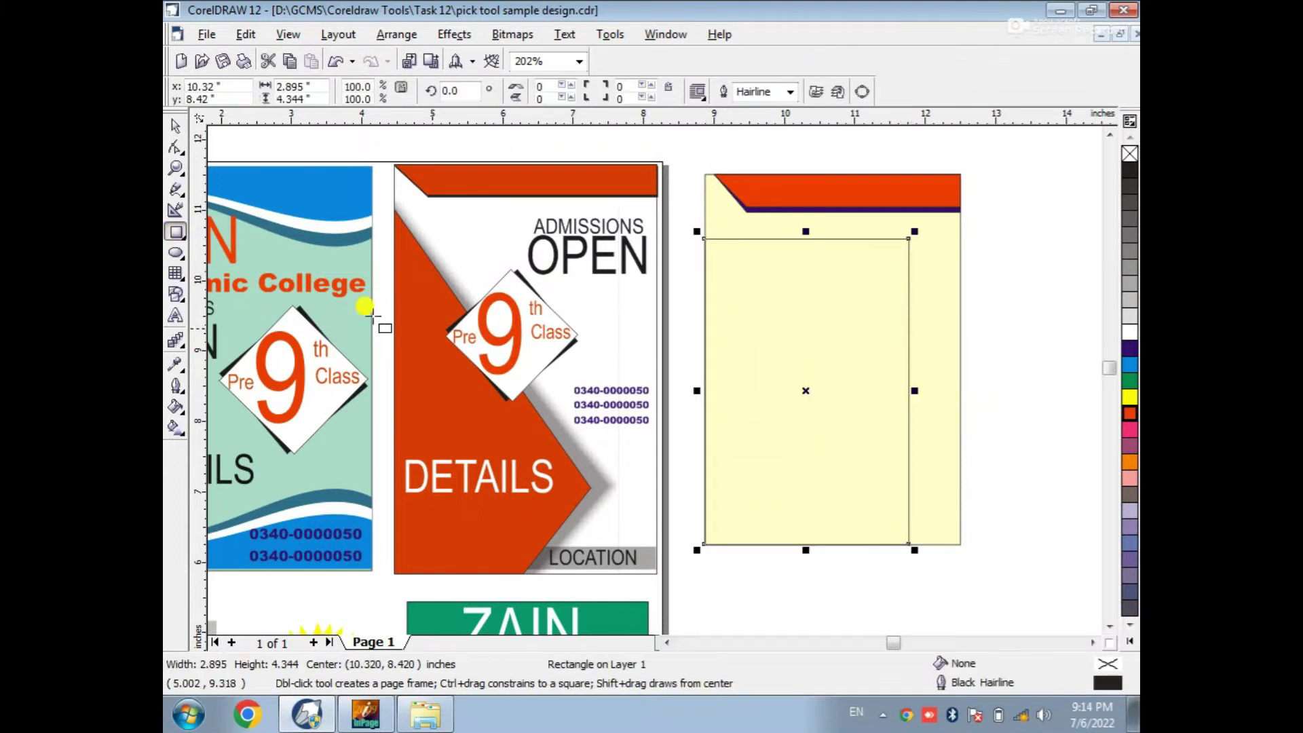
left_click(176, 127)
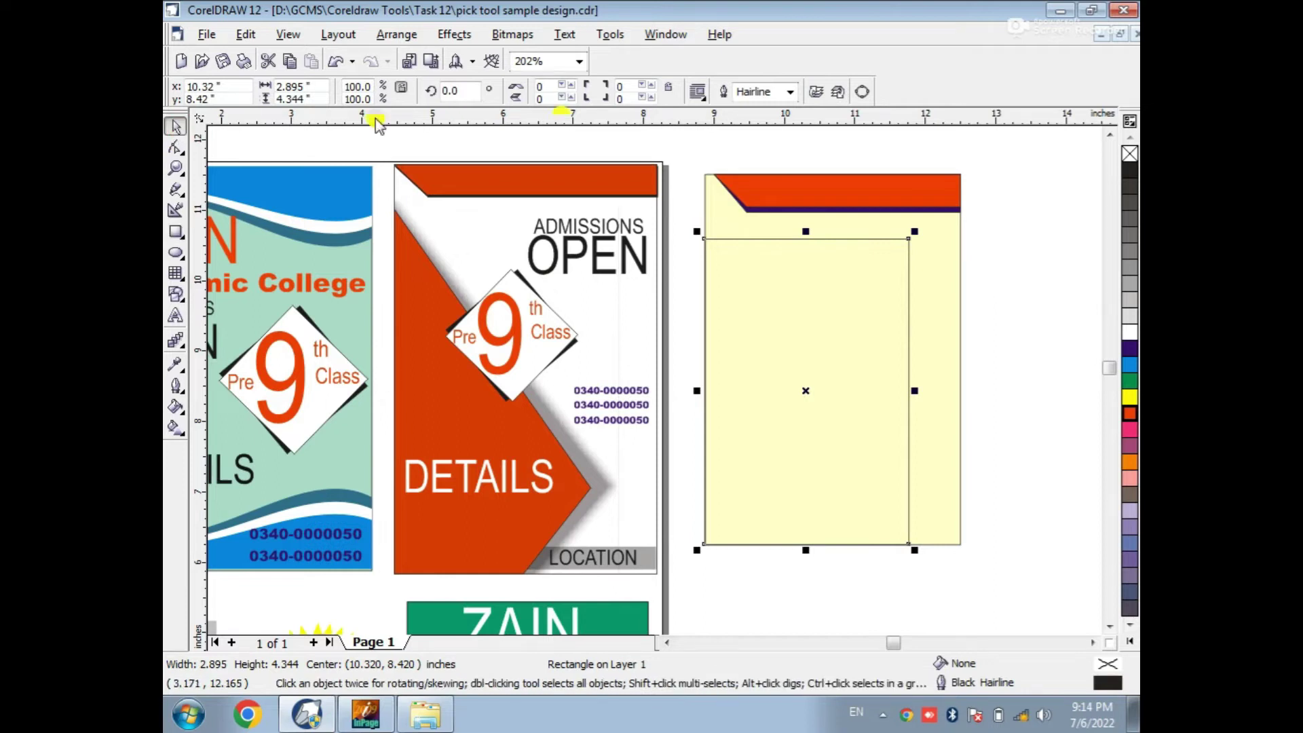
left_click(864, 94)
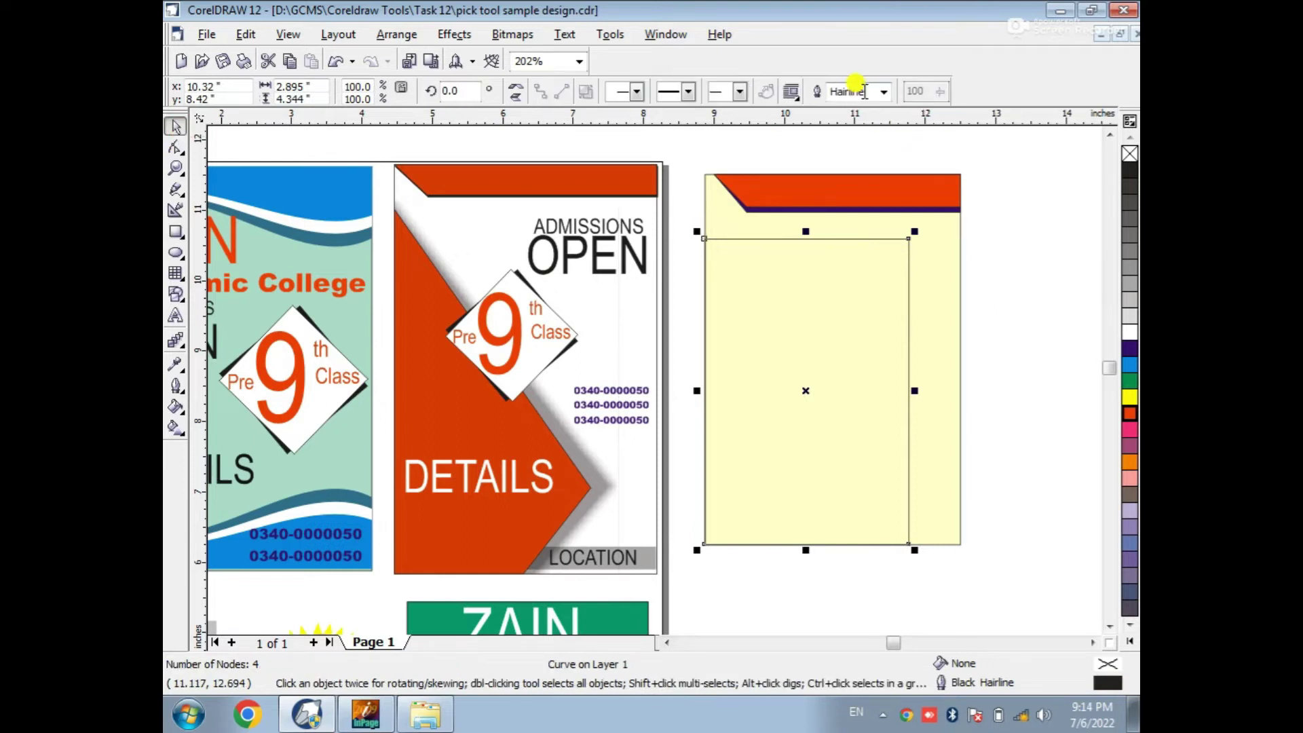
Reshape the rectangle into an arrow by deleting its upper-right node, pulling the slanted edge out to a point and moving the lower-right node inward
left_click(173, 148)
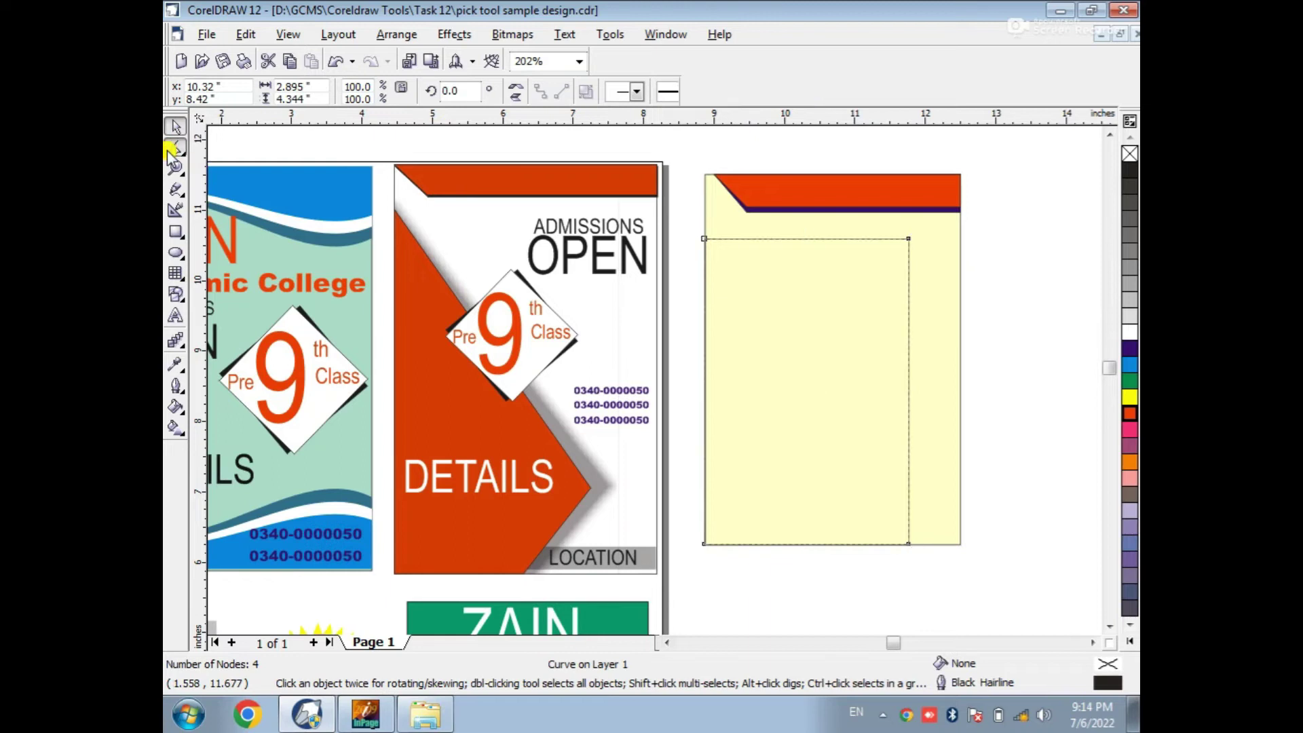
double_click(908, 239)
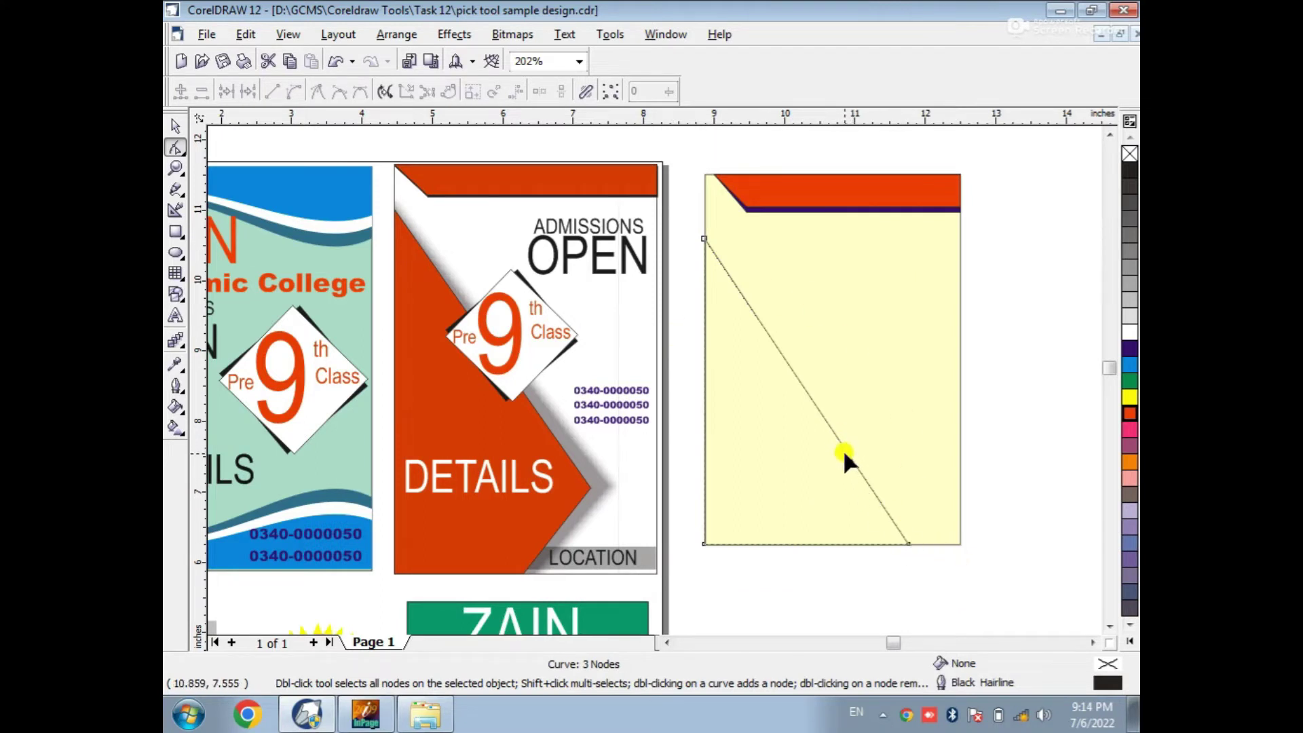
left_click_drag(848, 453, 915, 480)
left_click_drag(909, 541, 832, 543)
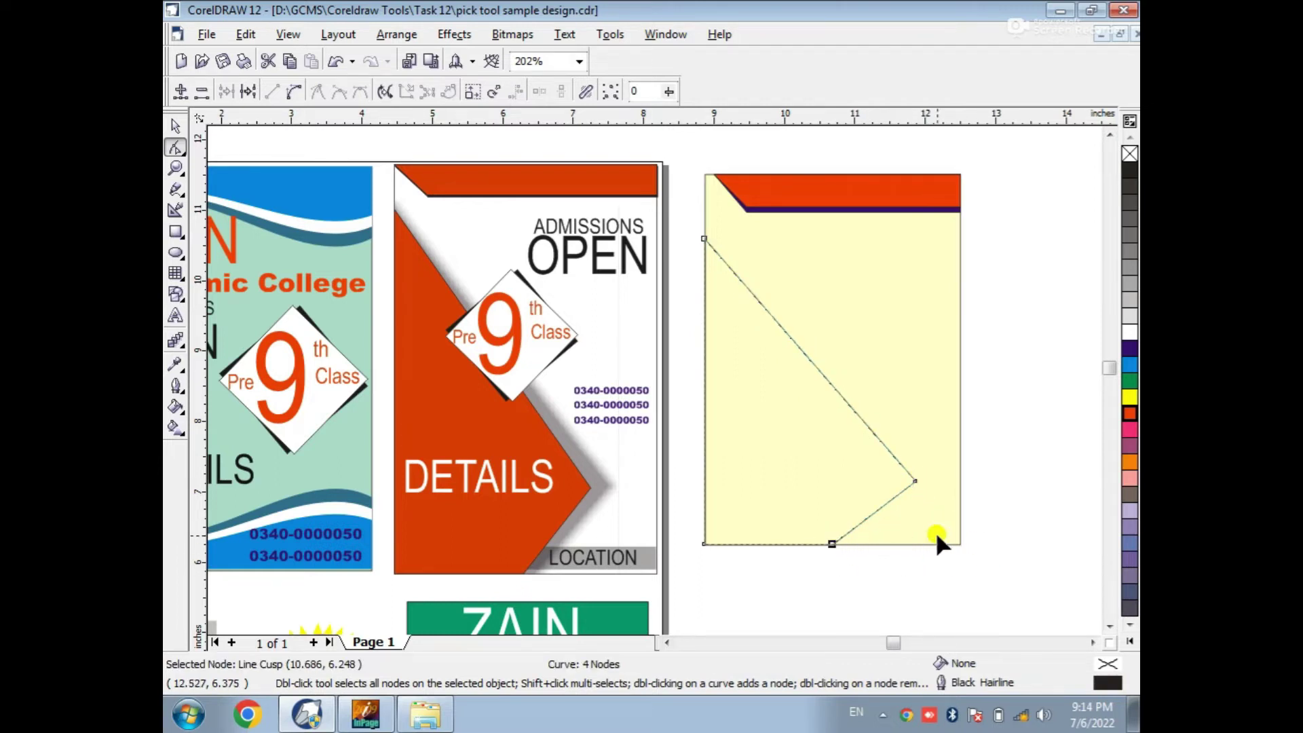
left_click(174, 126)
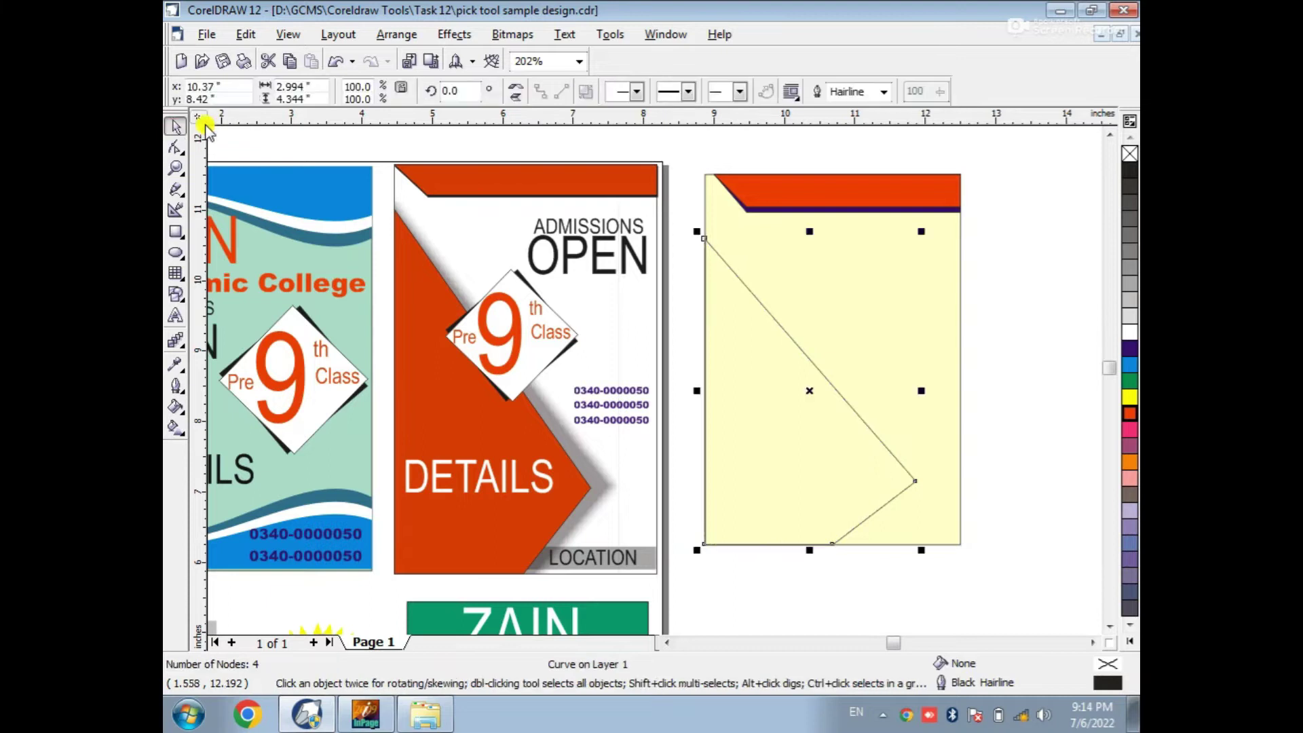
Fill the arrow shape Blue, and make a copy narrowed to about 2.81 inches wide with a Red fill
left_click(1126, 351)
key("F2")
left_click_drag(704, 328, 998, 526)
left_click_drag(911, 323, 884, 323)
left_click(1130, 414)
key("F3")
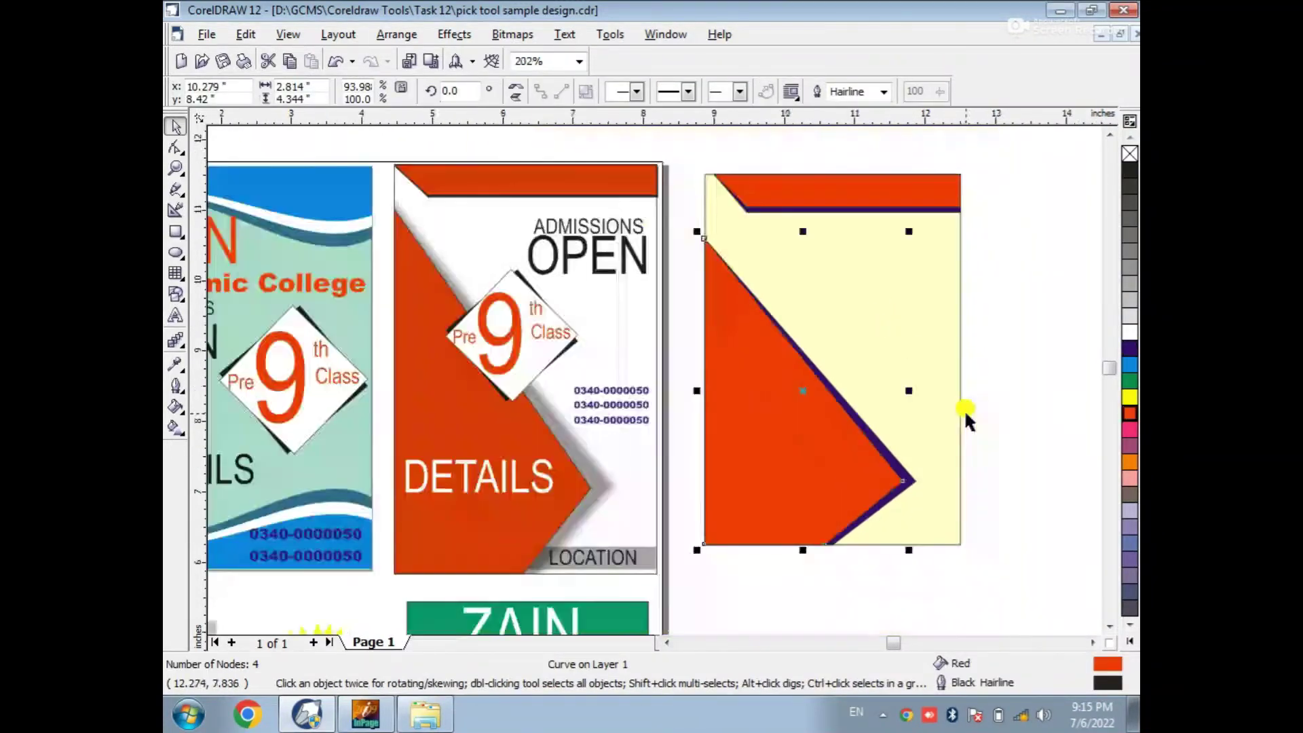
left_click(1022, 392)
Draw a square about 1.1 inches wide in the new poster's upper right area and rotate it 45 degrees
key("F3")
key("F2")
left_click_drag(372, 529, 1053, 171)
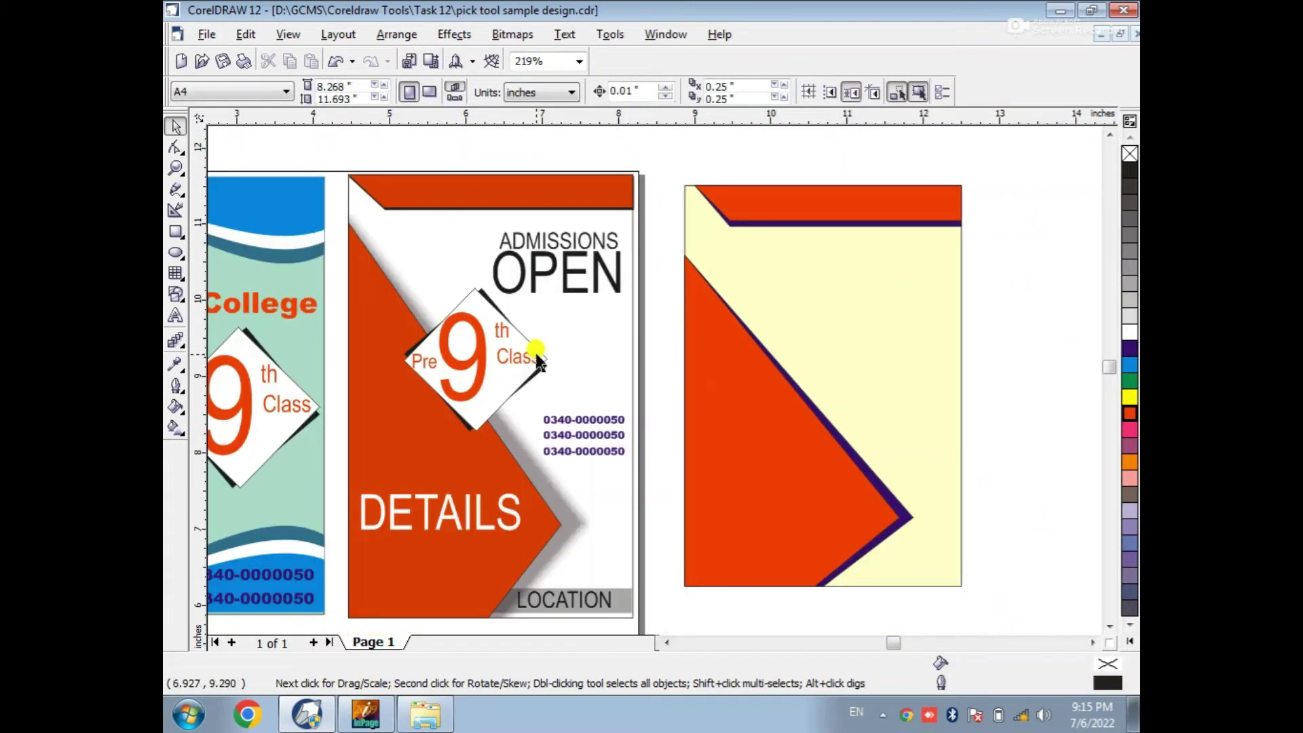
left_click(174, 232)
left_click_drag(827, 270, 911, 354)
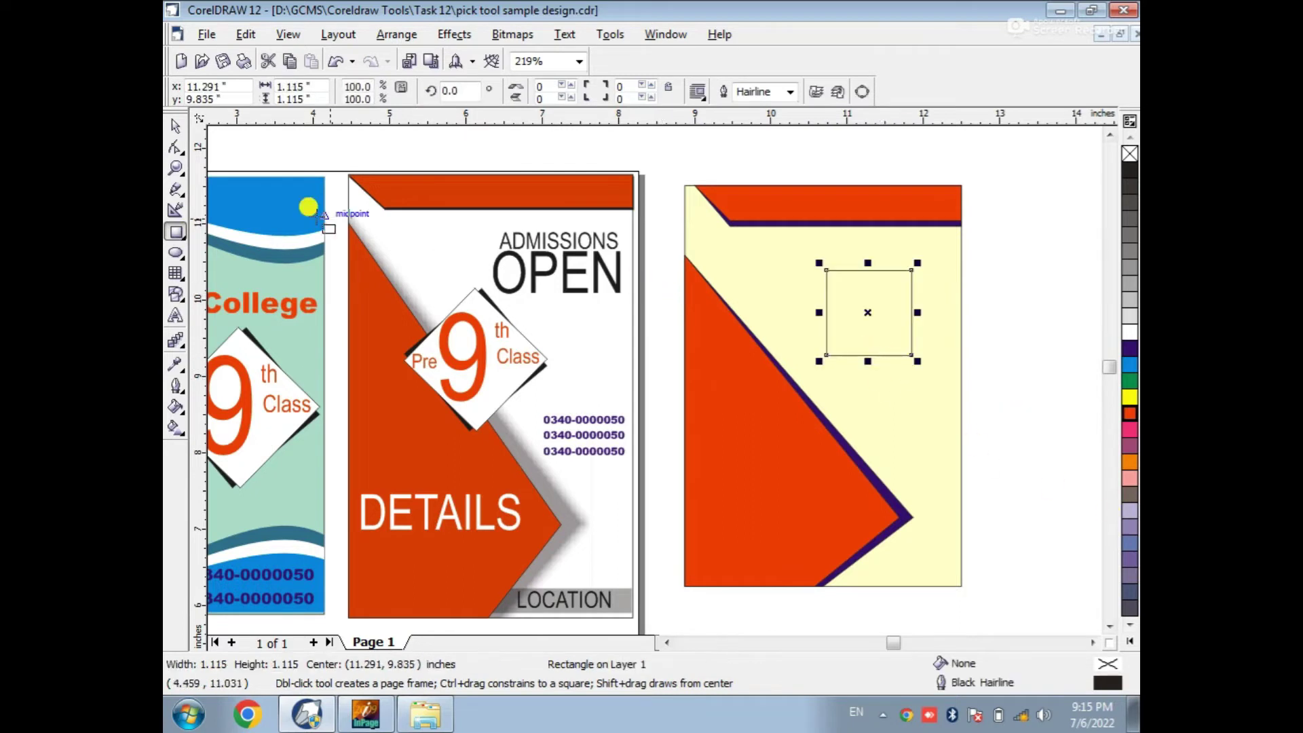
left_click(175, 130)
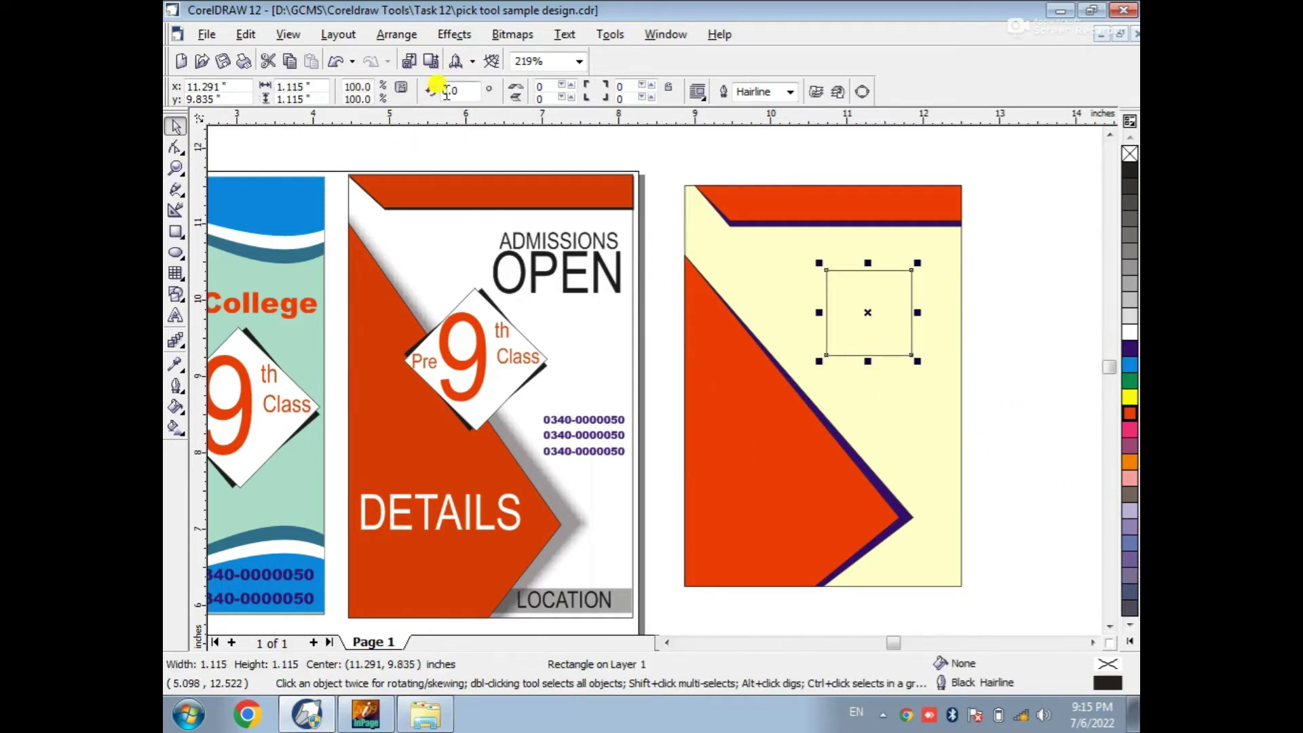
left_click(863, 307)
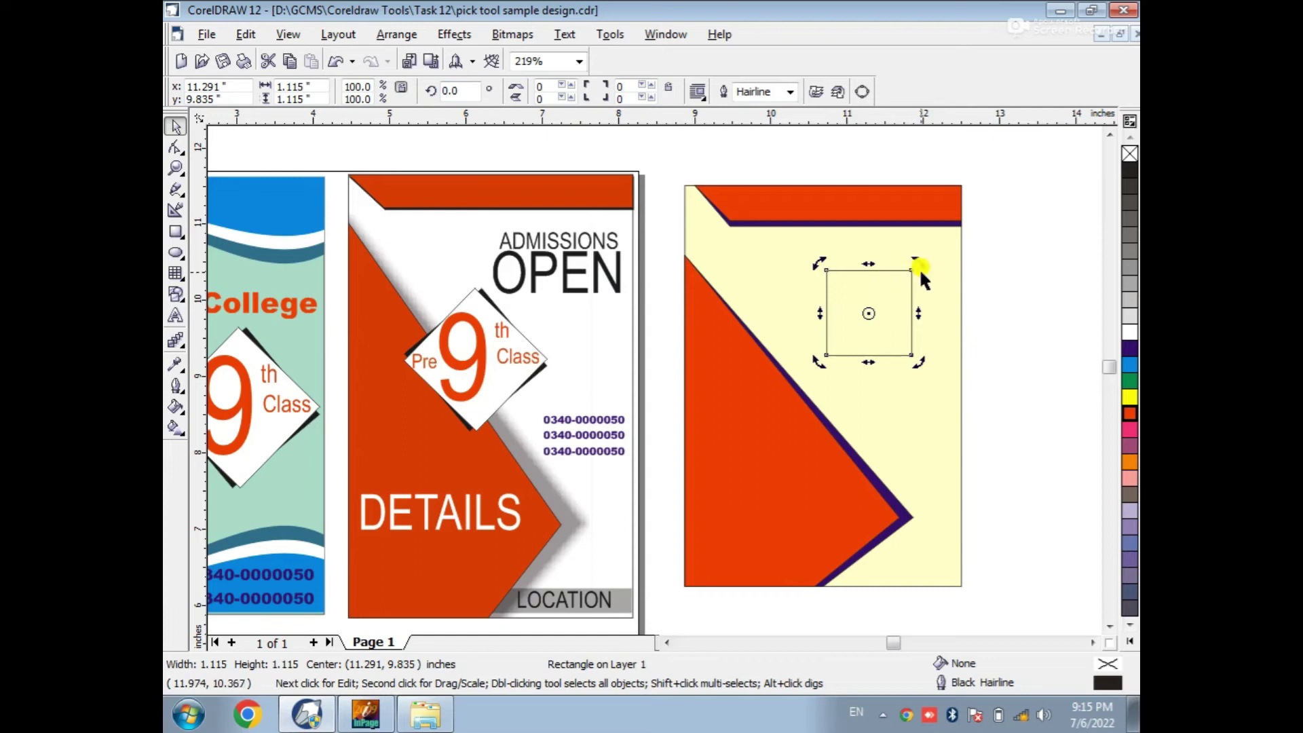
left_click_drag(912, 270, 925, 304)
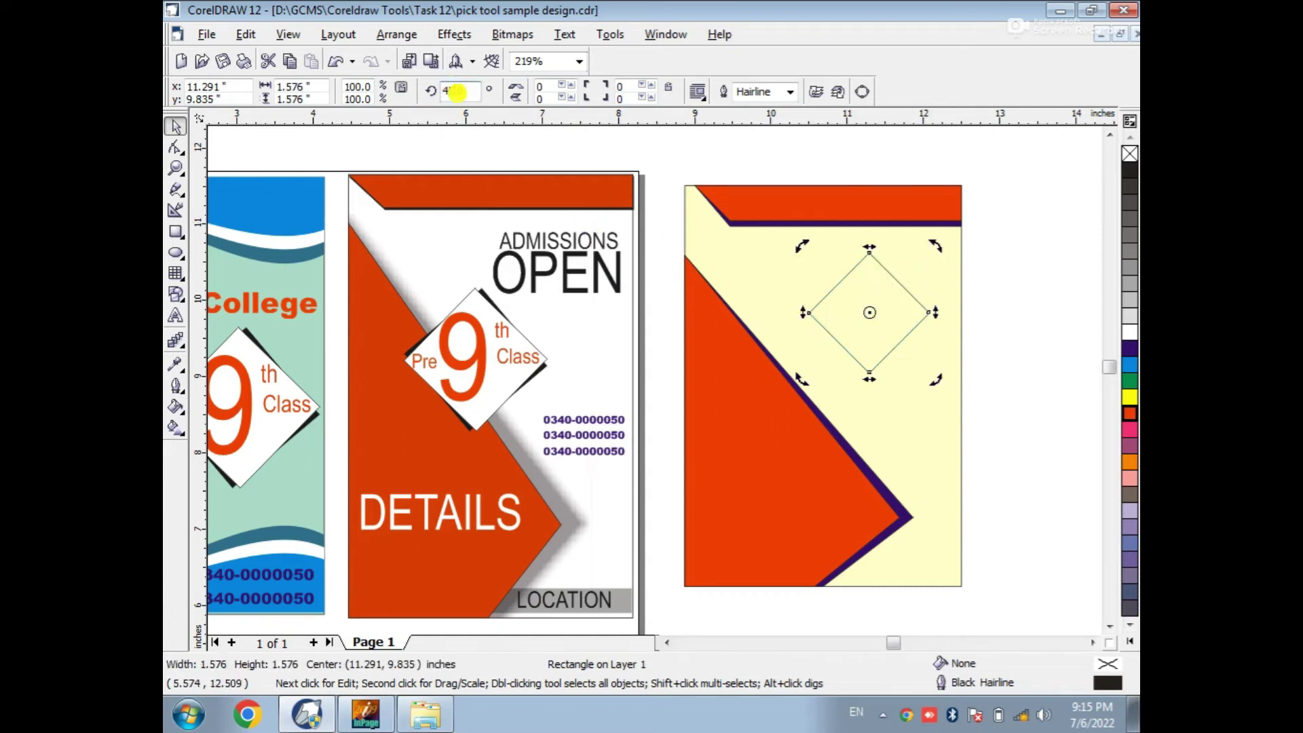
Move the diamond onto the arrow's slanted edge and fill it Blue
left_click(1033, 328)
left_click_drag(869, 312, 832, 395)
left_click(1127, 350)
Make a copy of the blue diamond rotated to about 52 degrees and fill it White
left_click(833, 391)
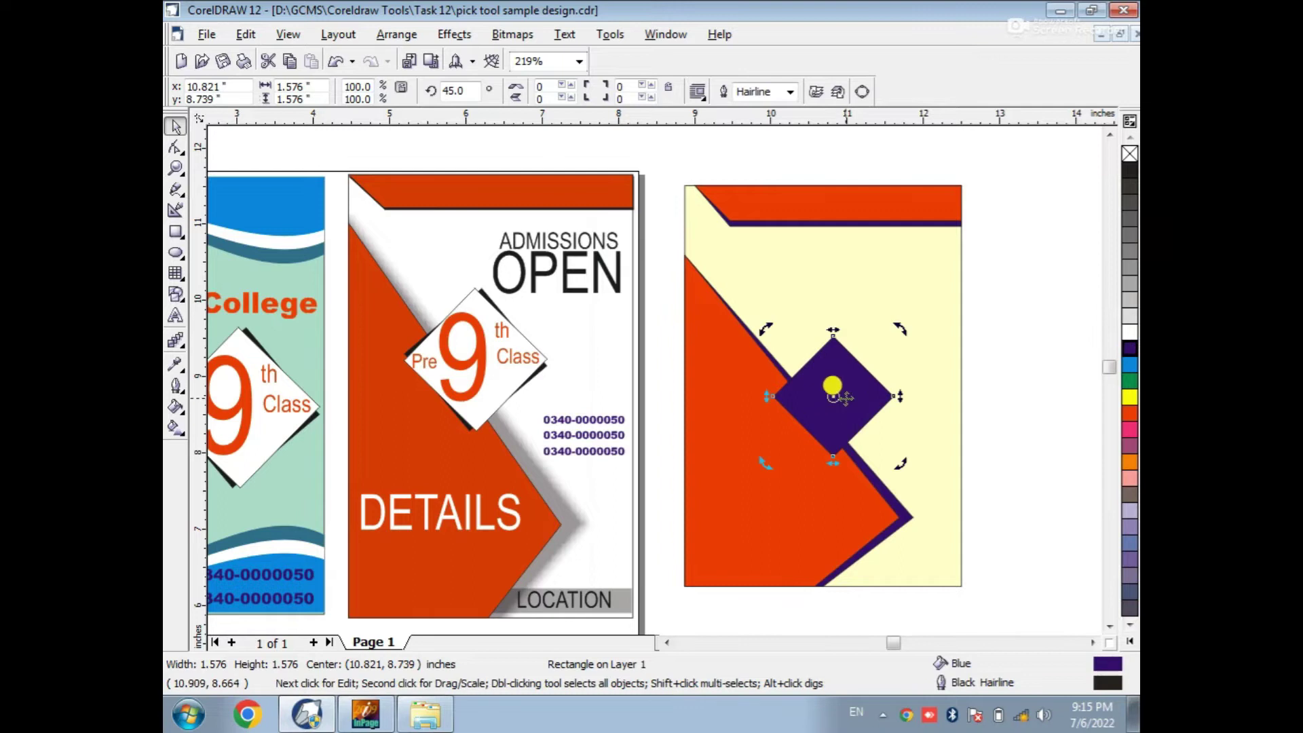
left_click_drag(893, 330, 885, 305)
left_click(1129, 332)
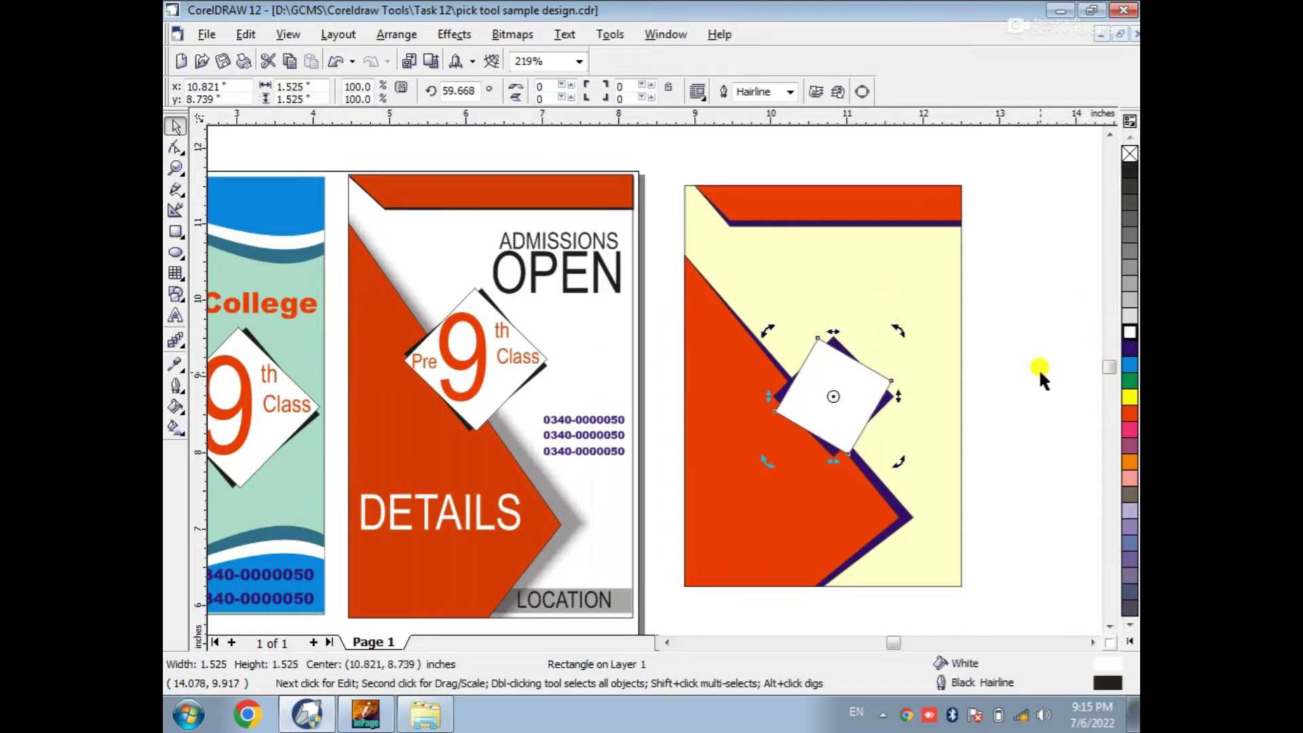
left_click(1040, 412)
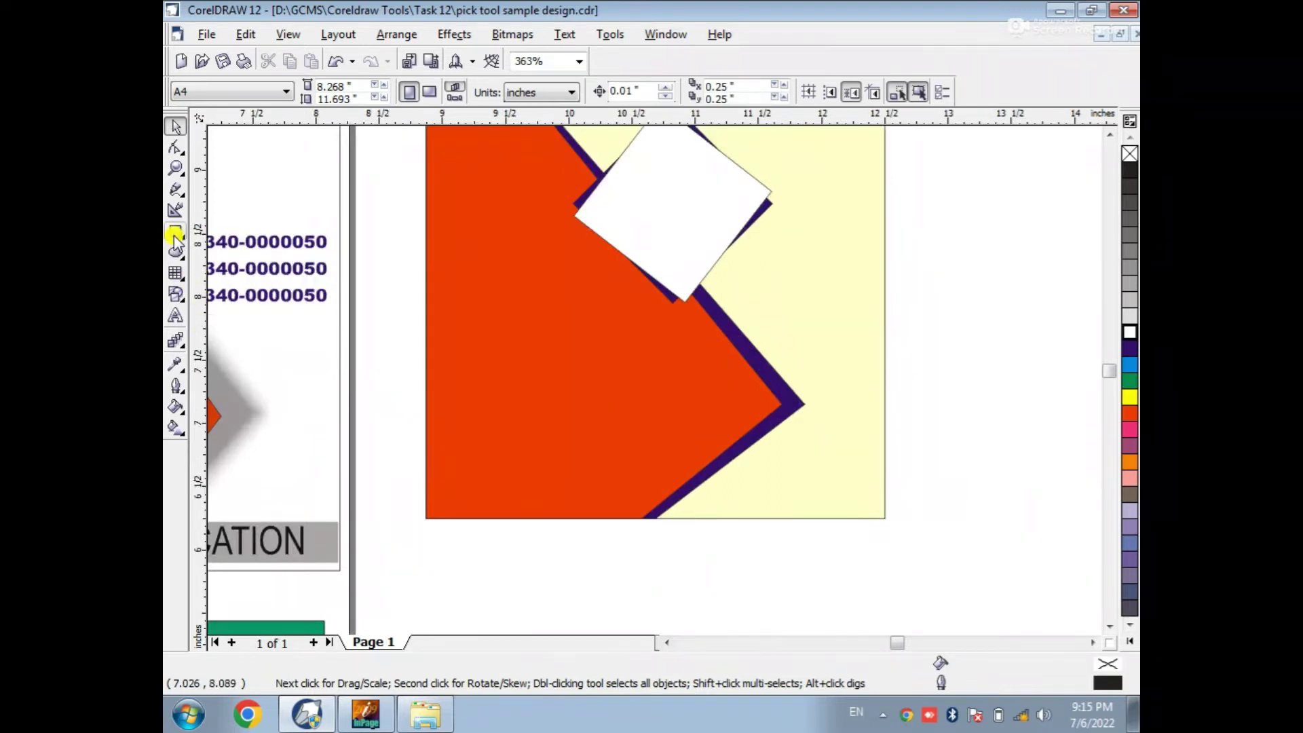
Draw a bar about 1.54 by 0.16 inches from the arrow to the poster's right edge near the bottom and fill it Blue
left_click(175, 235)
key("F2")
left_click_drag(533, 416, 948, 559)
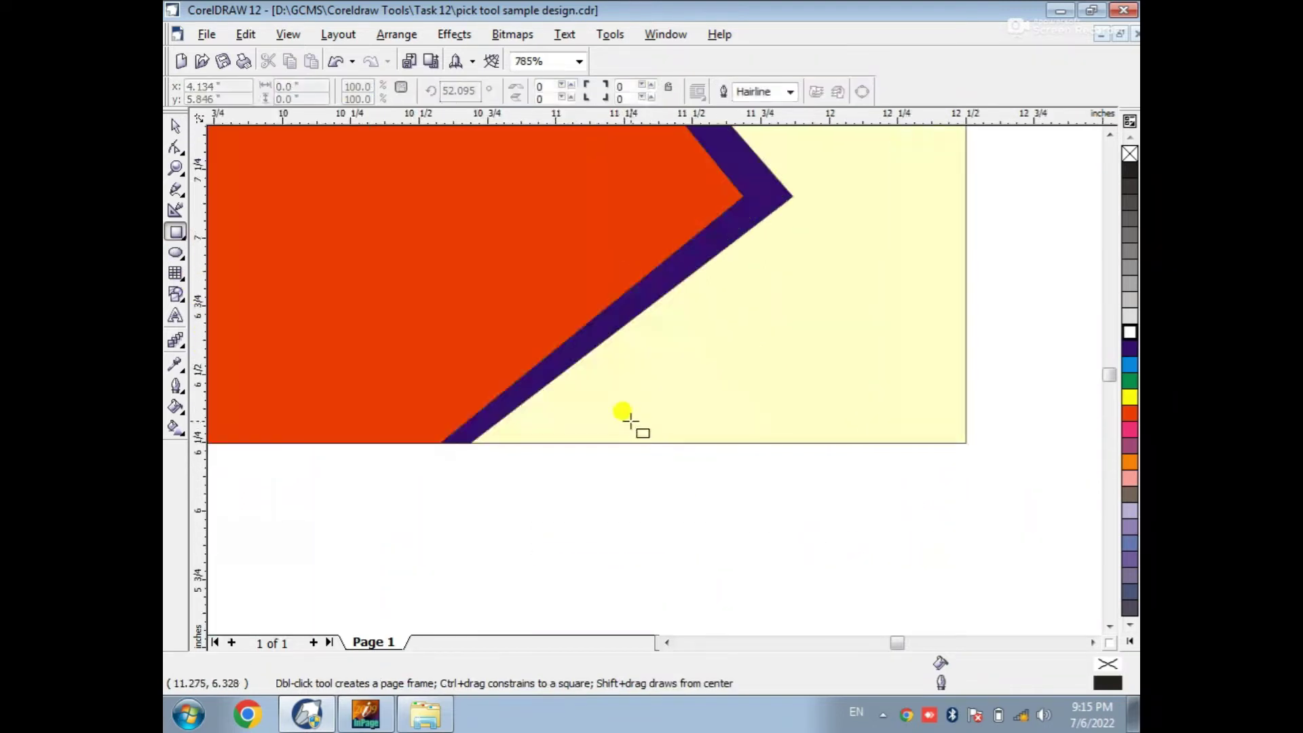
left_click_drag(543, 377, 967, 421)
left_click(1129, 349)
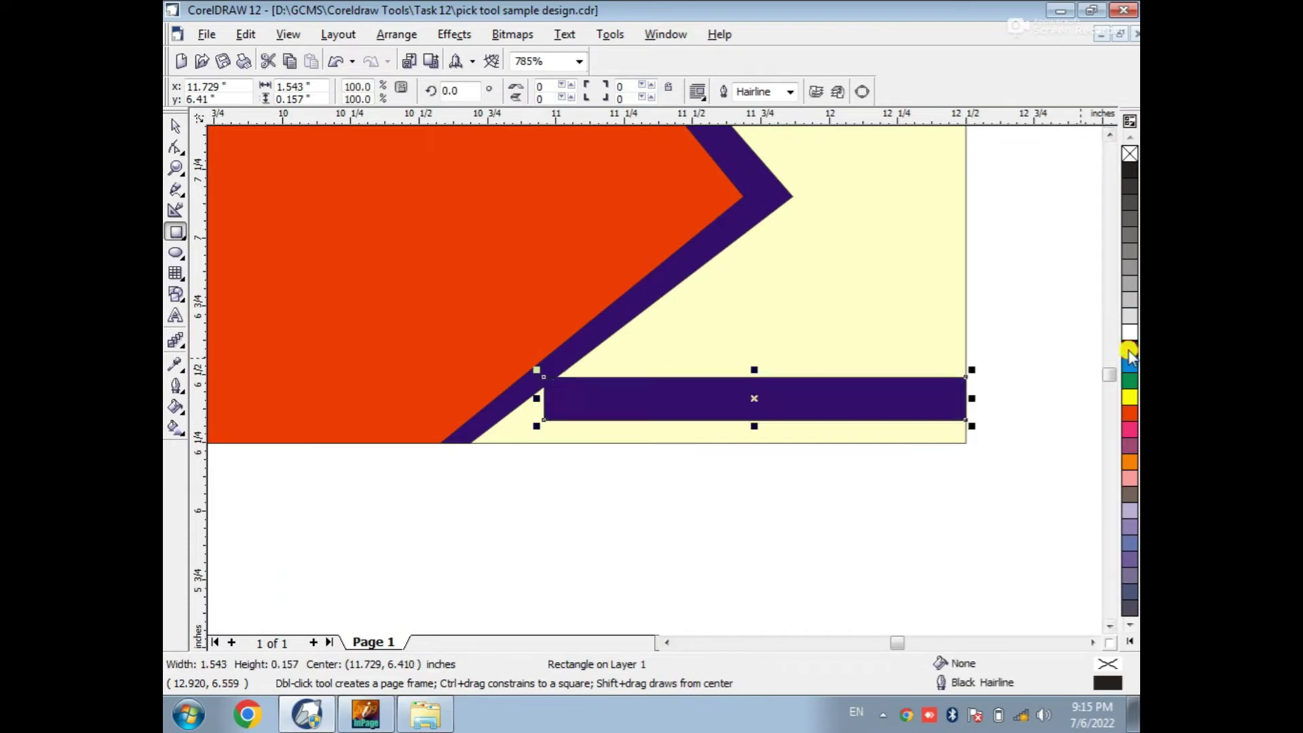
Convert the blue bar to curves and move its lower-left node outward so that end slants along the arrow's edge
left_click(175, 123)
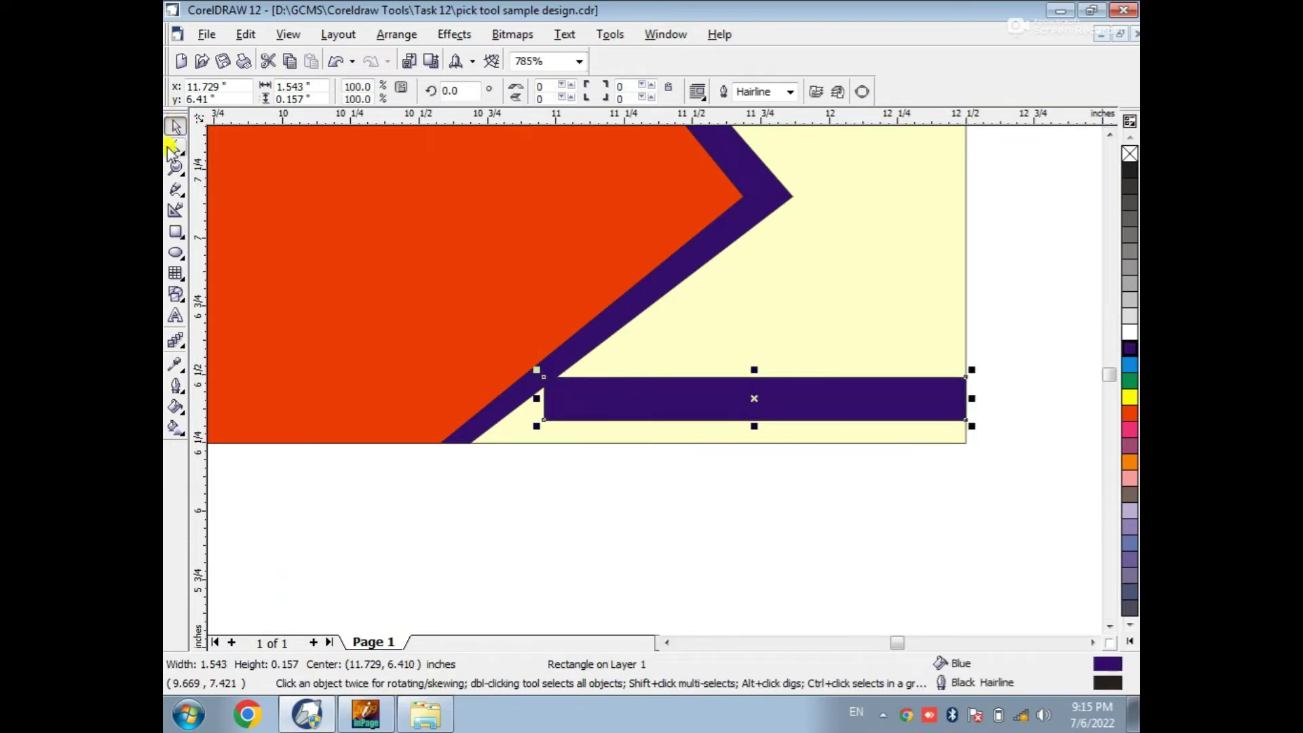
left_click(174, 147)
left_click(864, 95)
key("F2")
left_click_drag(492, 300, 434, 458)
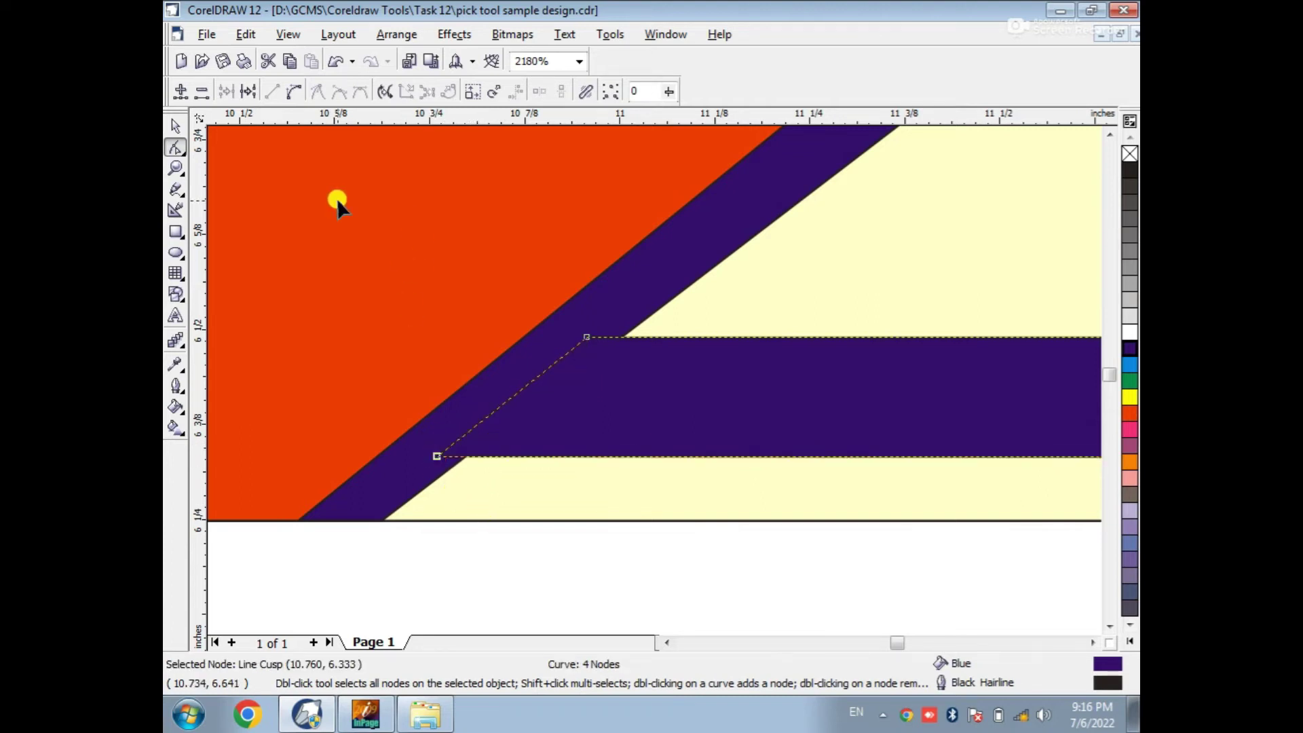
Remove the outline from the blue bar
left_click(175, 126)
scroll(636, 367, "down", 3)
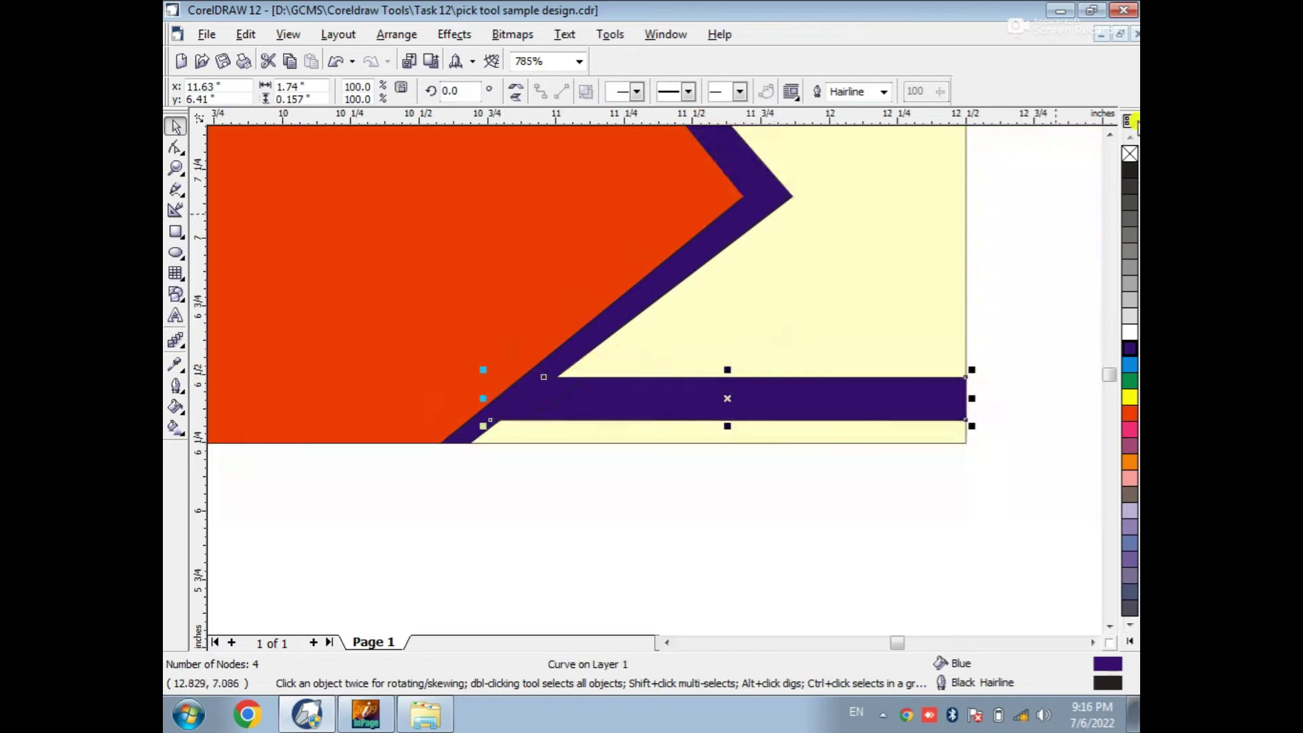
left_click(1058, 327)
Add the artistic text ADMISSION in 24-point Batang just below the blue-edged strip on the cream poster
scroll(878, 324, "down", 4)
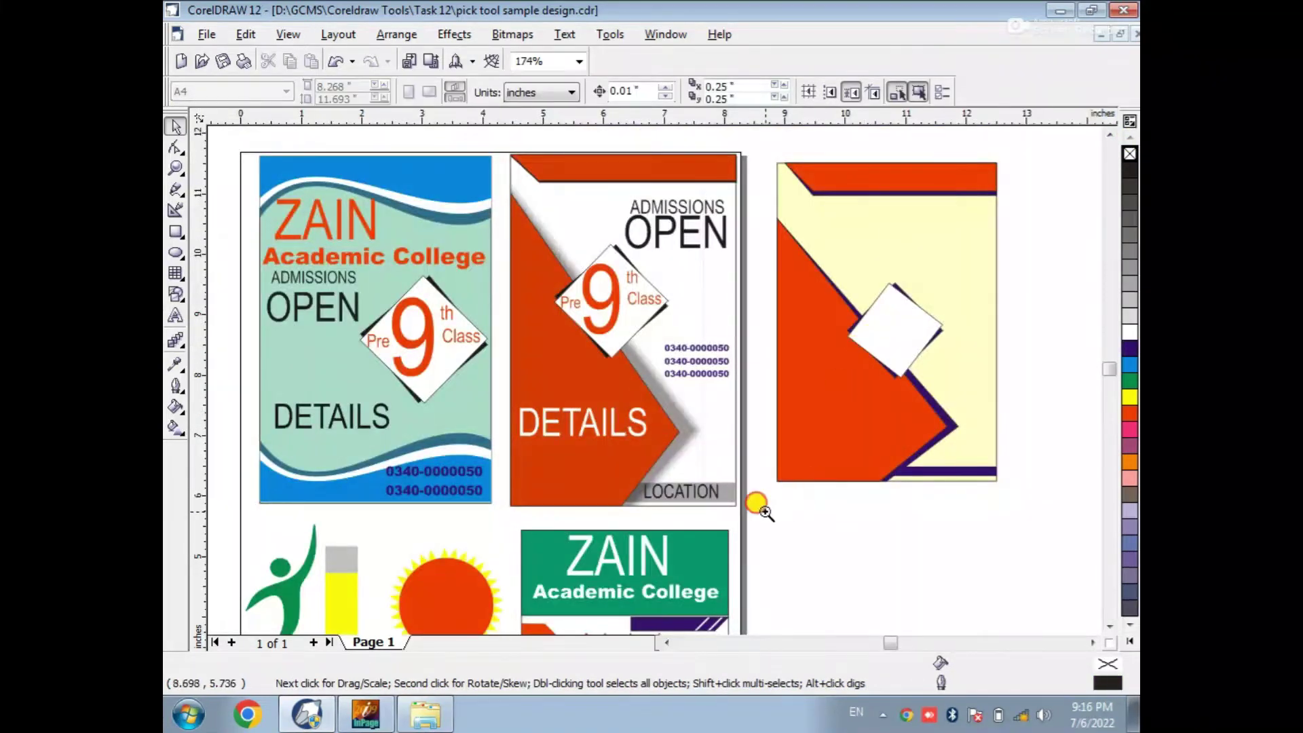
scroll(1012, 166, "up", 1)
scroll(652, 306, "down", 2)
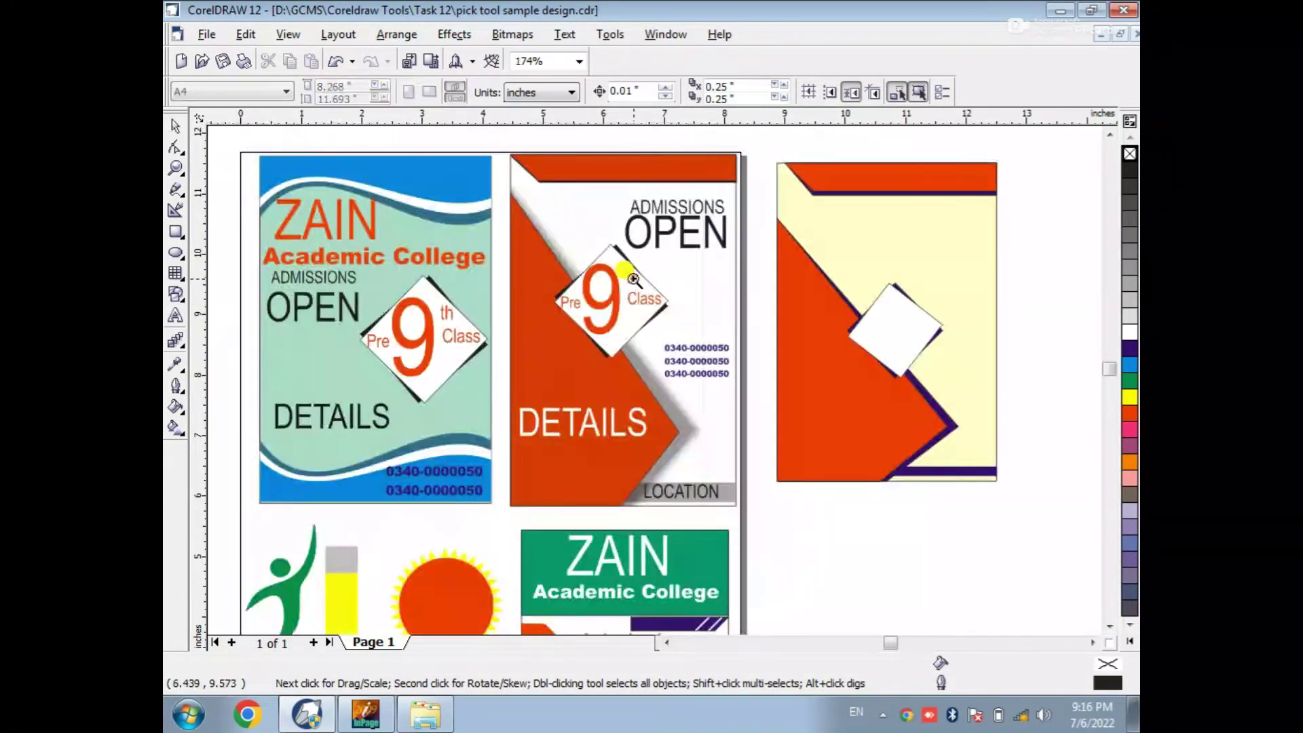
left_click_drag(232, 139, 1049, 435)
scroll(1050, 441, "up", 1)
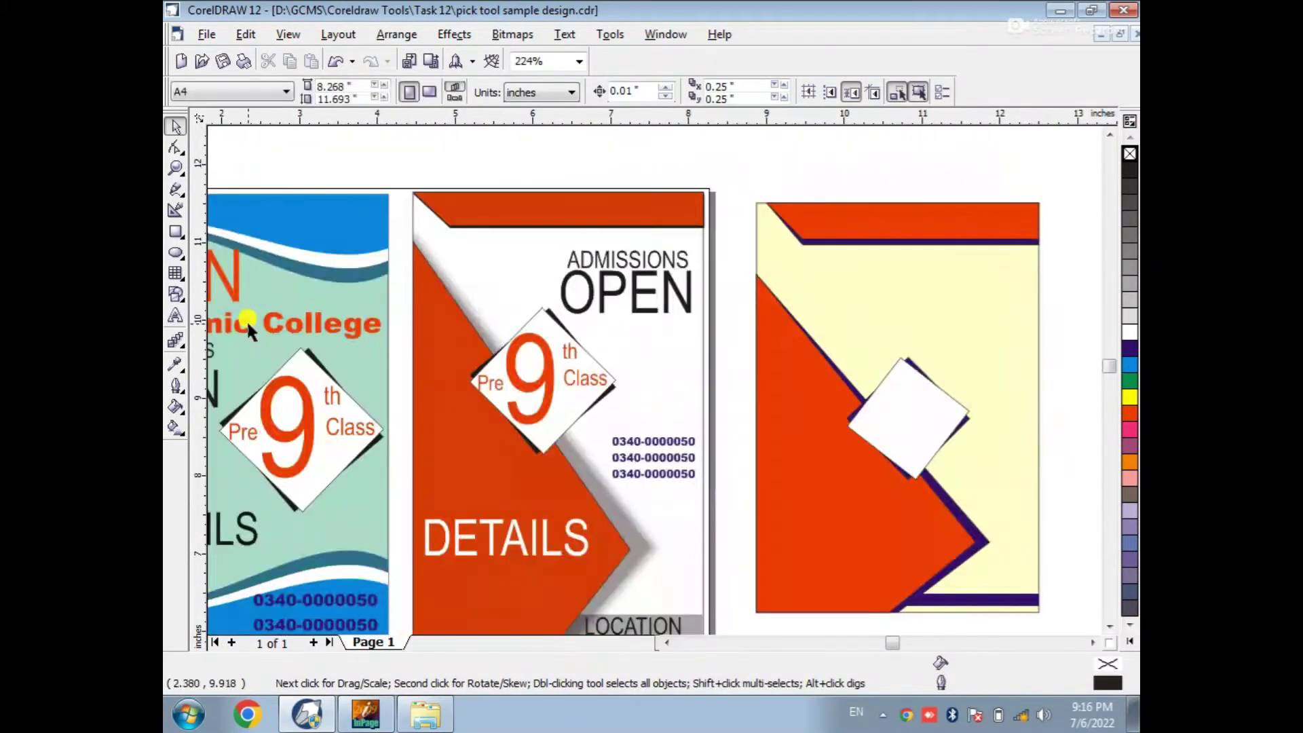
left_click(176, 315)
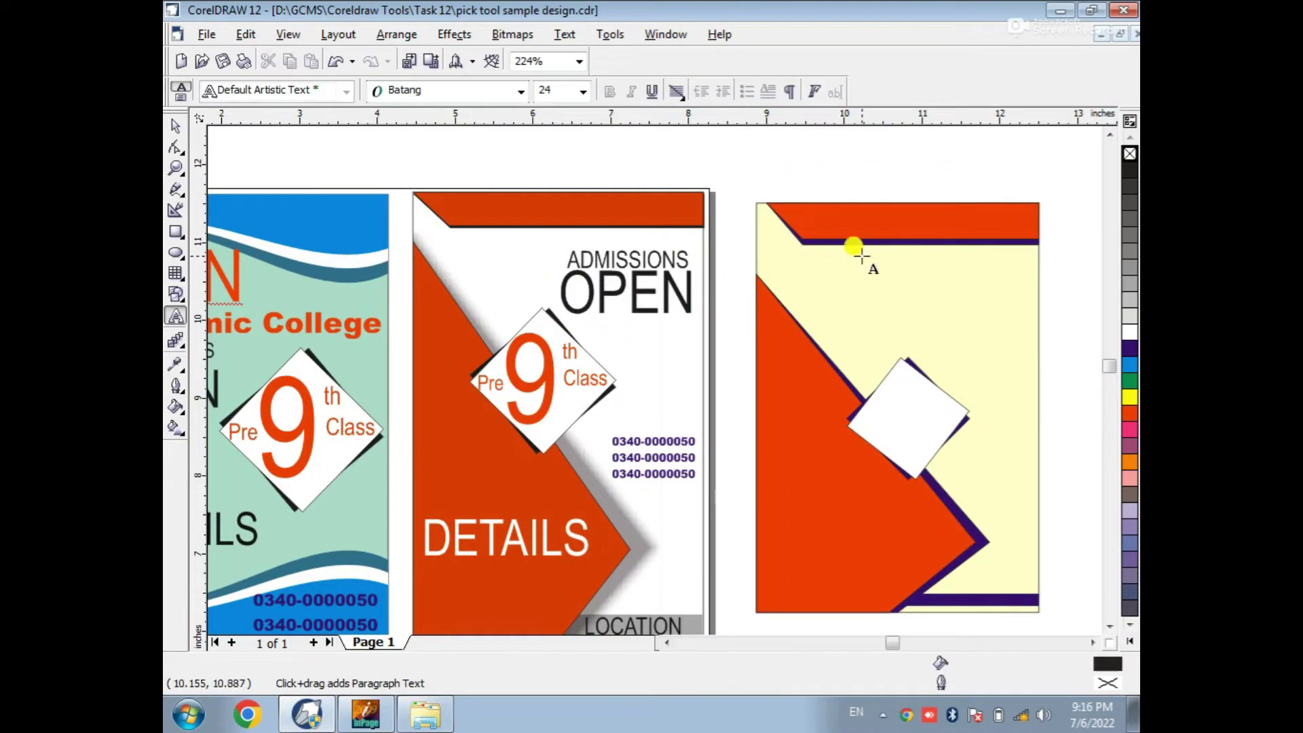
scroll(860, 265, "up", 2)
left_click(519, 354)
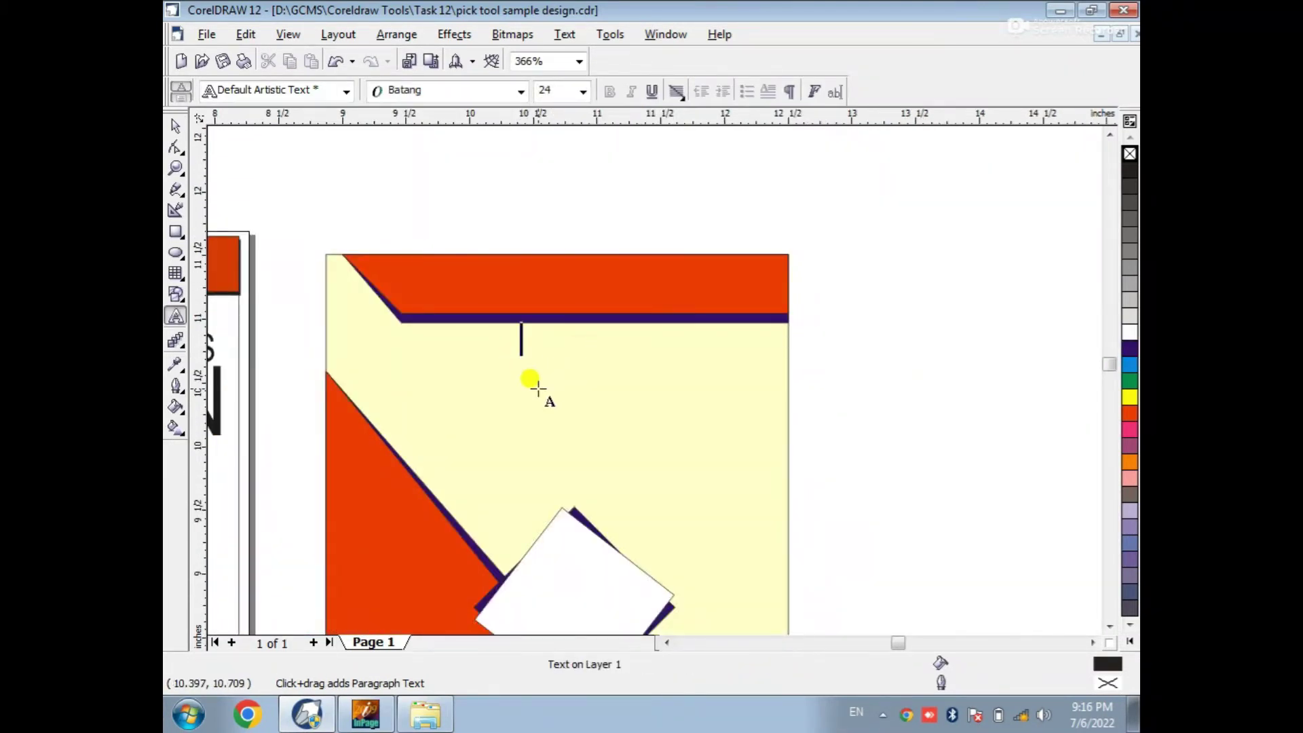
type("ADI")
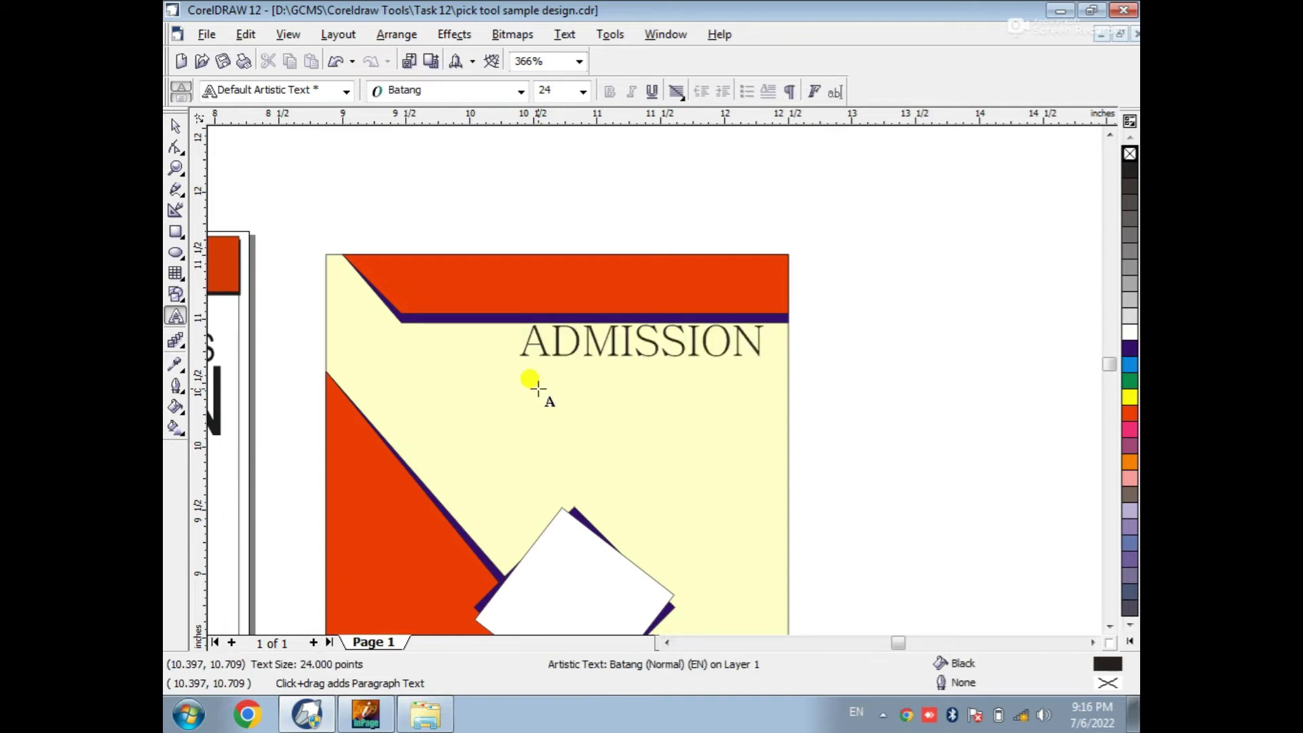
Add a separate text OPEN directly below ADMISSION and set its font to Arial Black
left_click(541, 392)
type("IK")
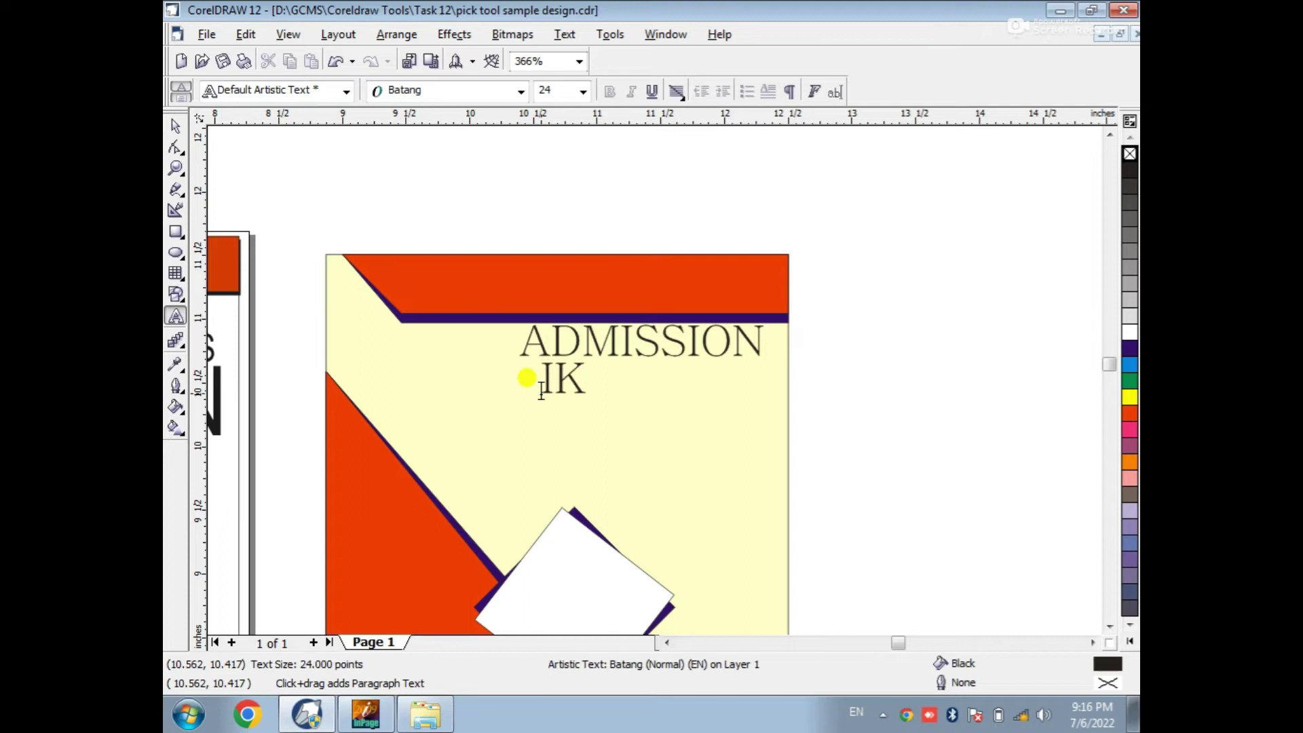
type("OPE")
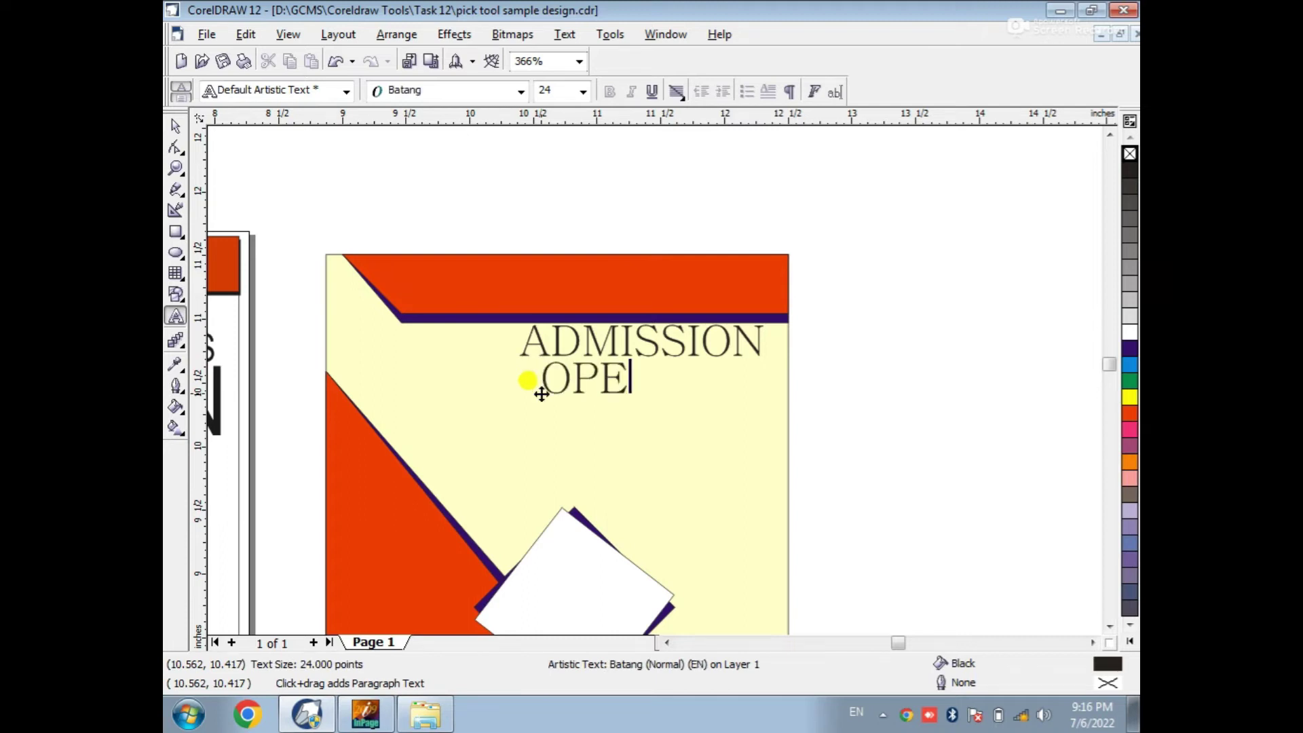
left_click(175, 126)
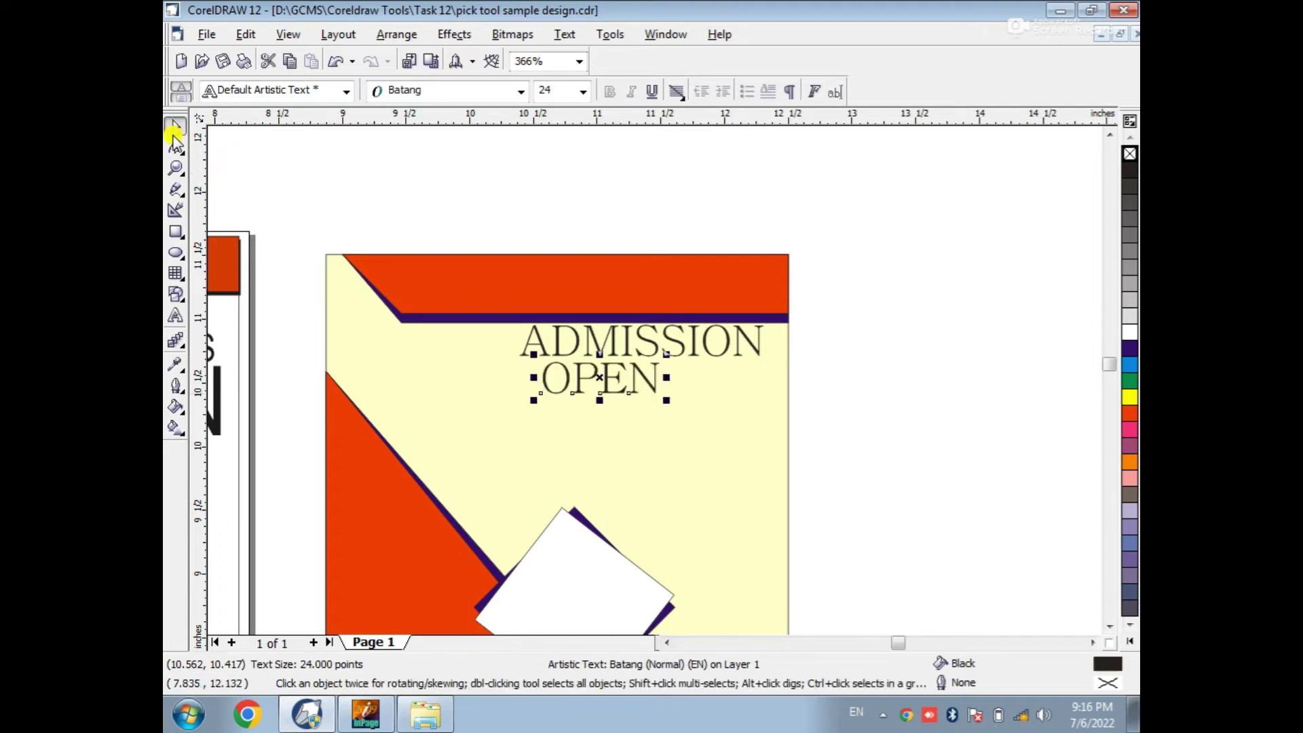
left_click(521, 90)
left_click(404, 127)
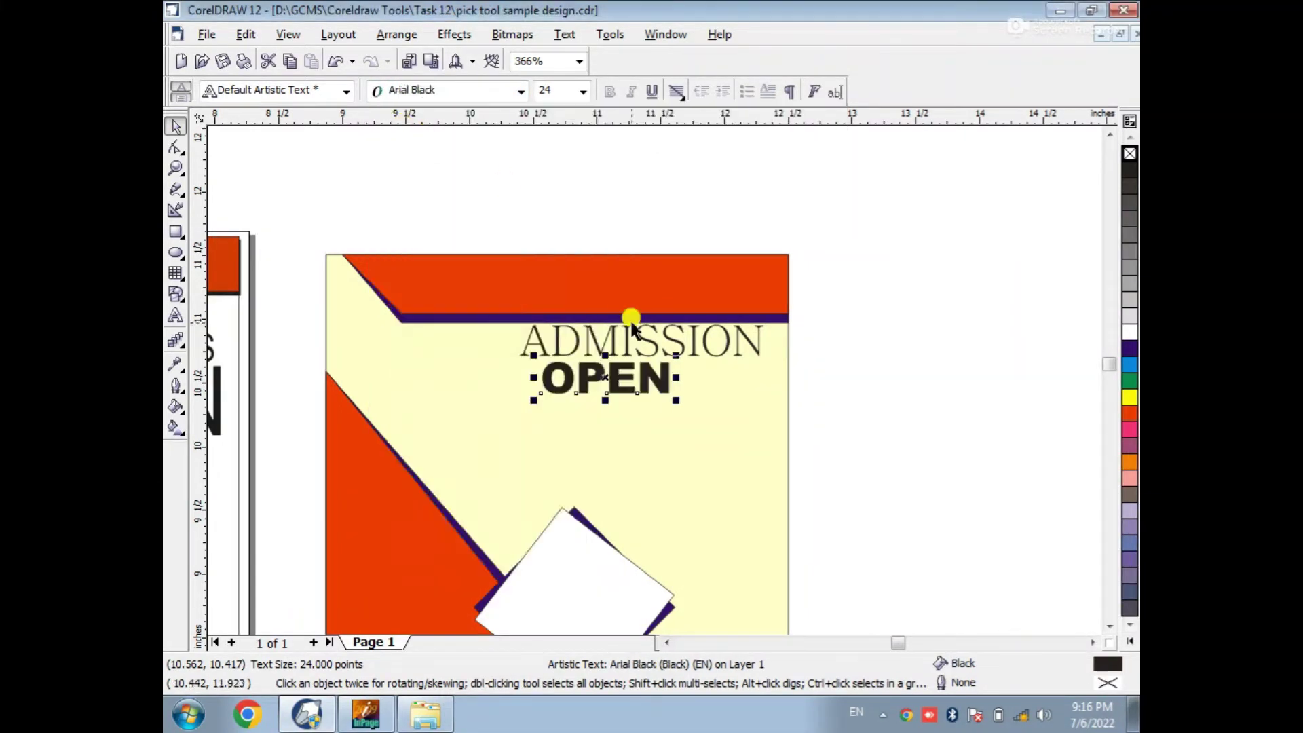
Enlarge OPEN to about 44.6 points, position it below ADMISSION, and lower ADMISSION to sit just above it
left_click_drag(677, 401, 763, 446)
left_click_drag(680, 404, 679, 419)
left_click_drag(526, 430, 510, 465)
left_click(575, 344)
left_click(576, 345)
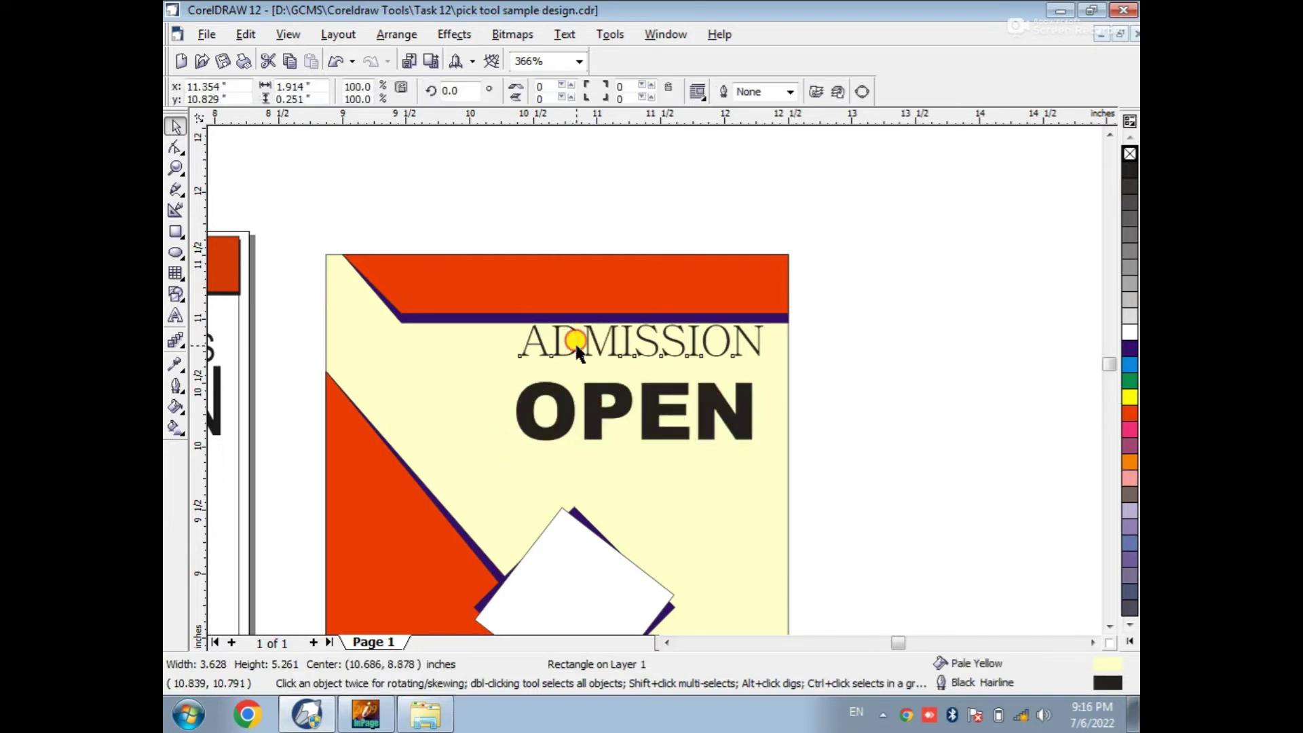
left_click_drag(574, 343, 578, 360)
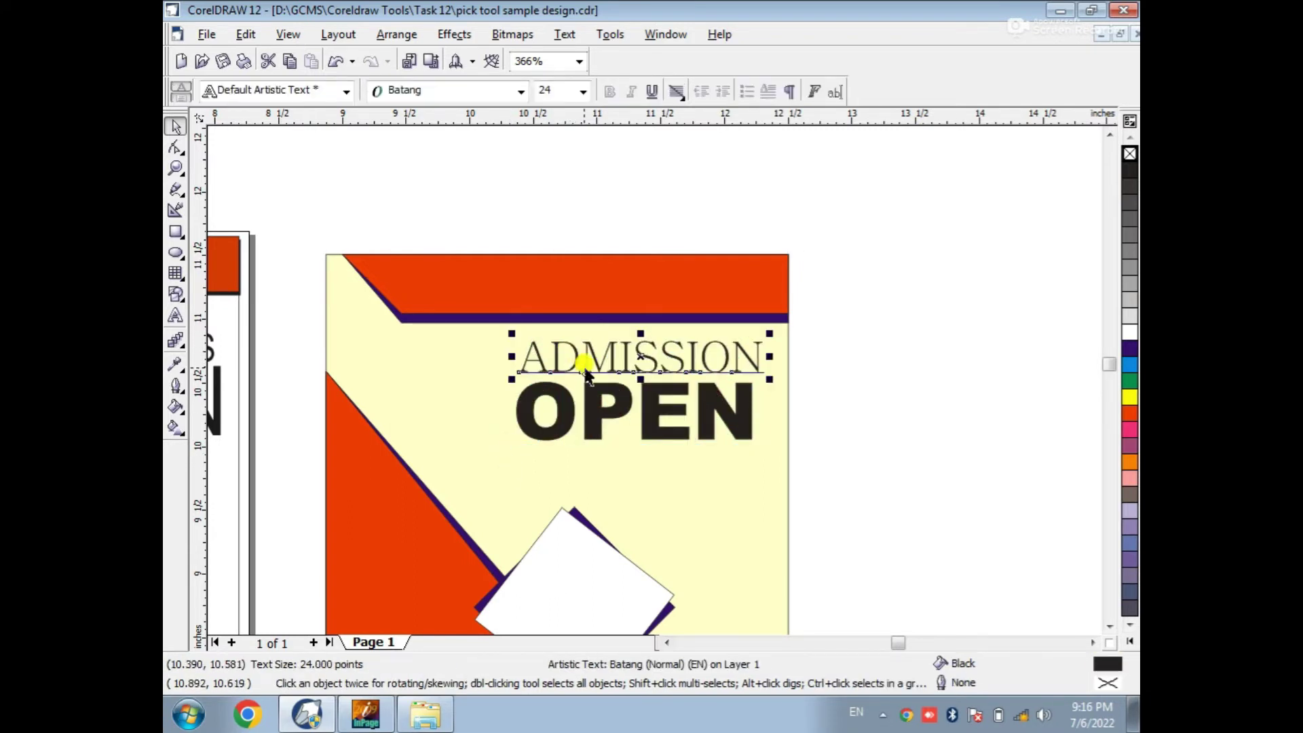
Right-align ADMISSION with OPEN and save the drawing
left_click(604, 414, "shift")
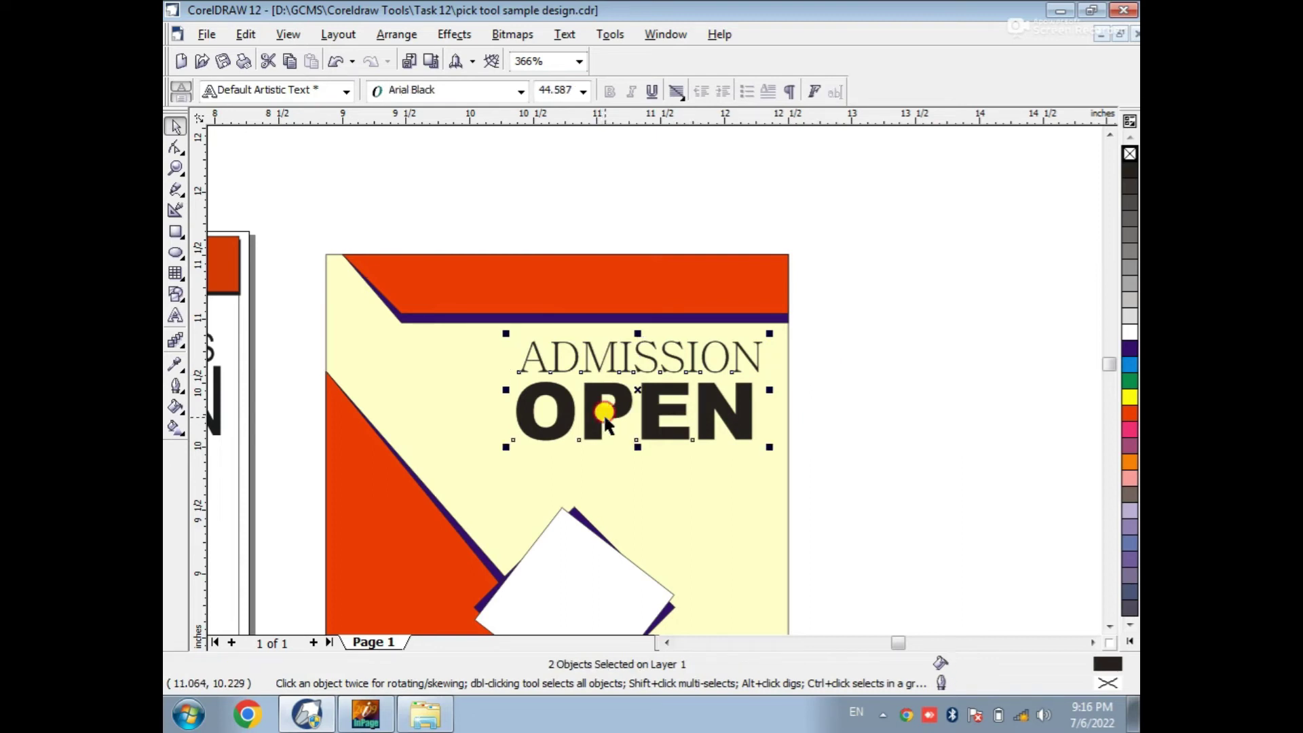
key("r")
left_click(946, 378)
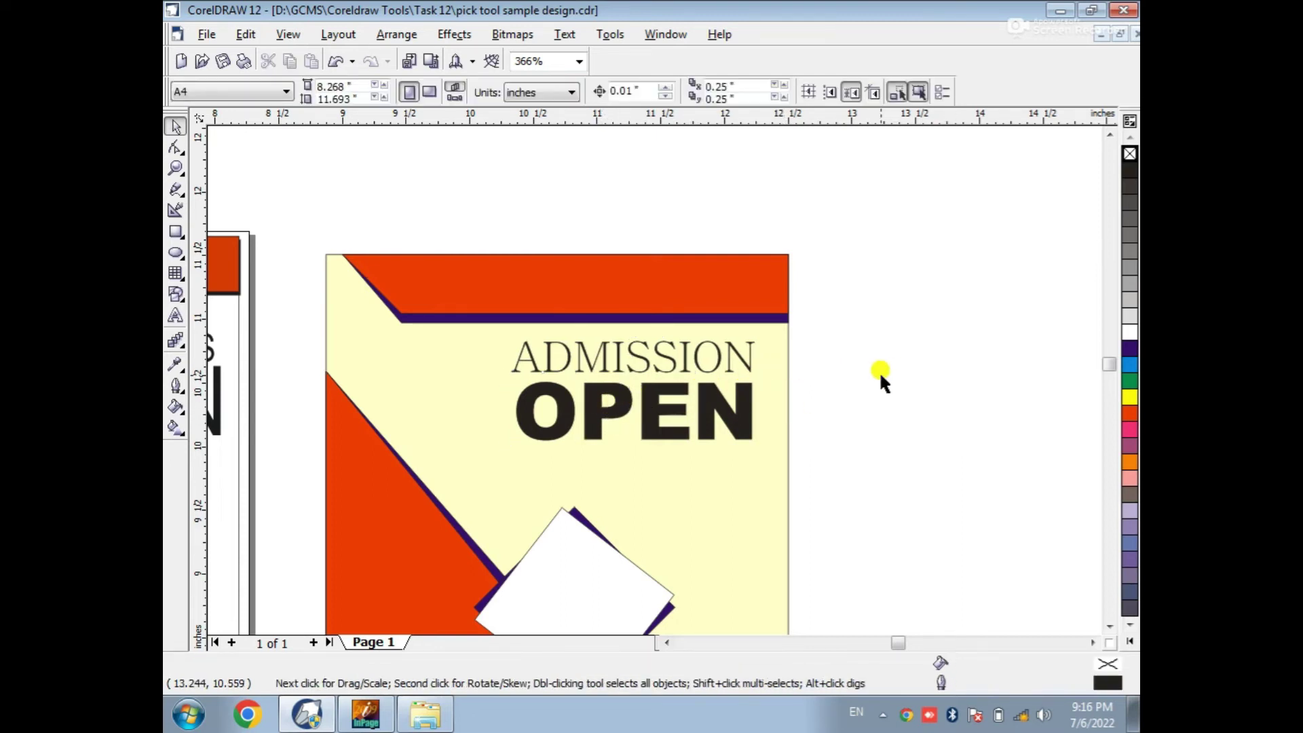
key("F3")
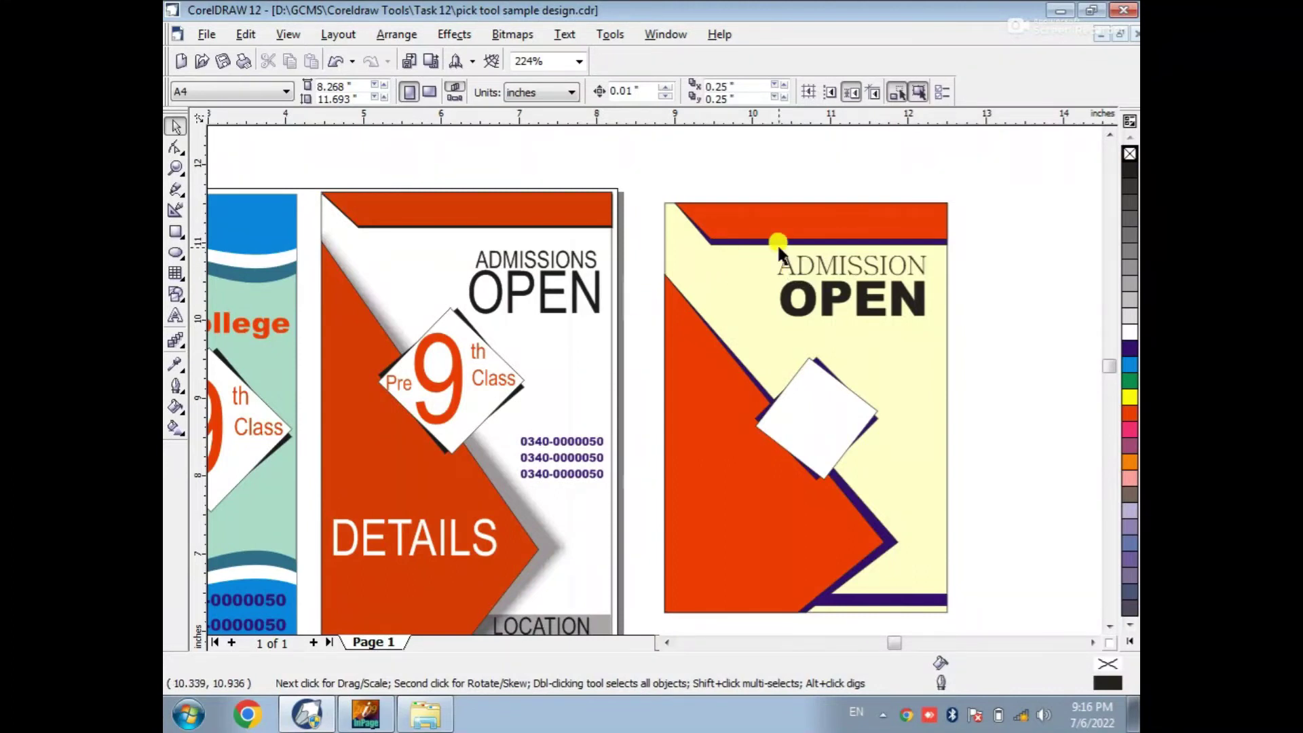
key("ctrl+s")
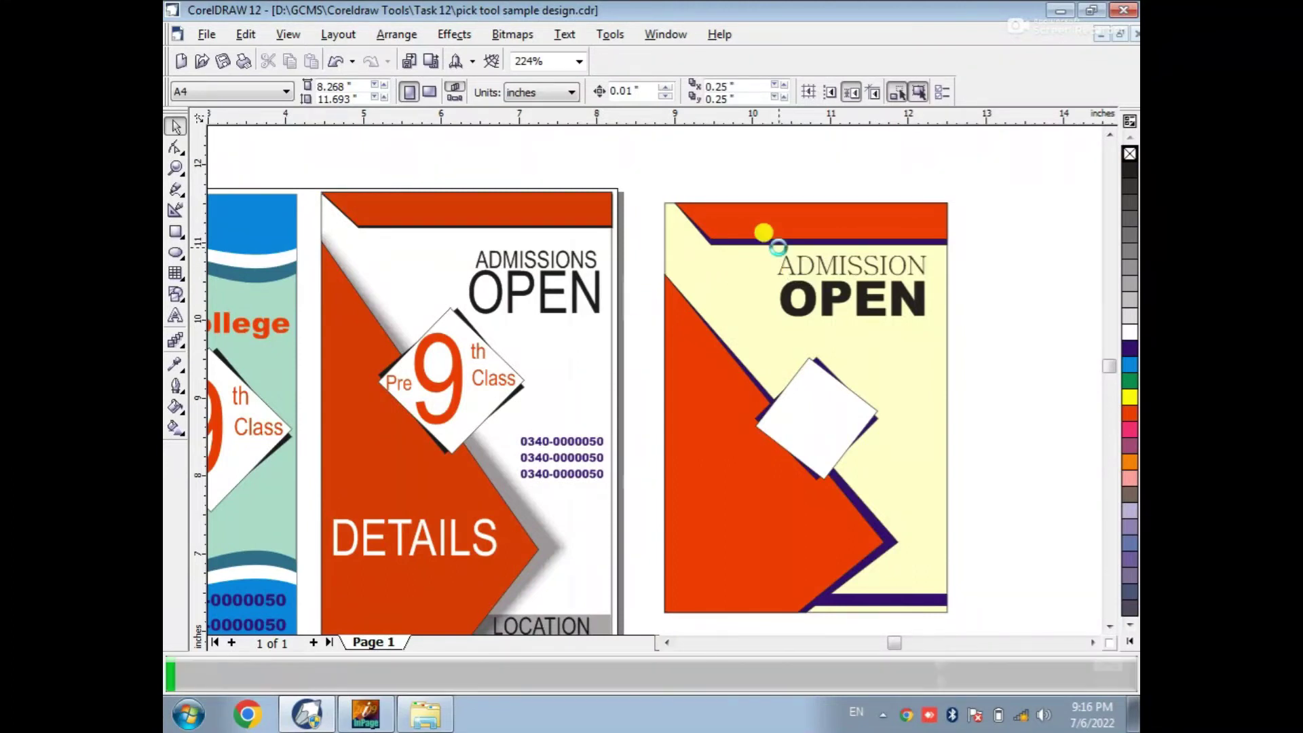
Make a copy of the OPEN text below the original and change its wording to 9
key("F2")
left_click_drag(608, 185, 986, 497)
left_click_drag(696, 331, 873, 415)
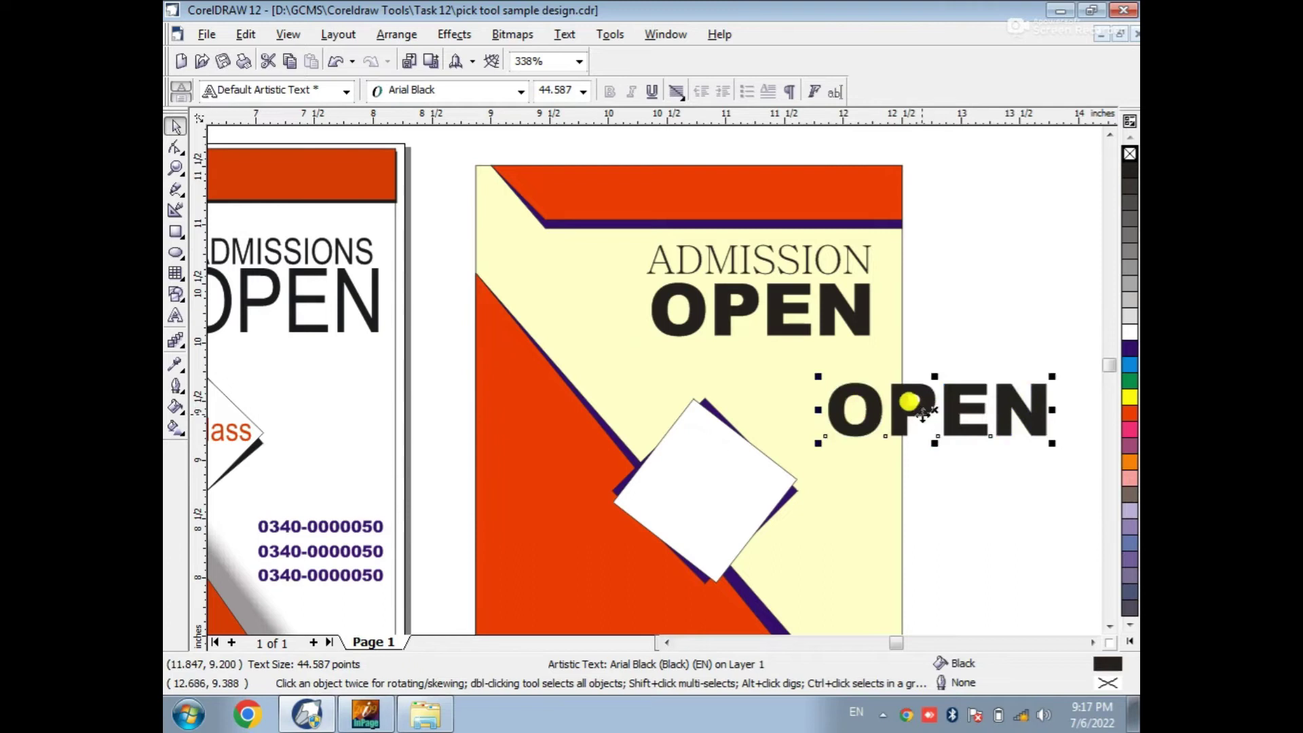
double_click(908, 401)
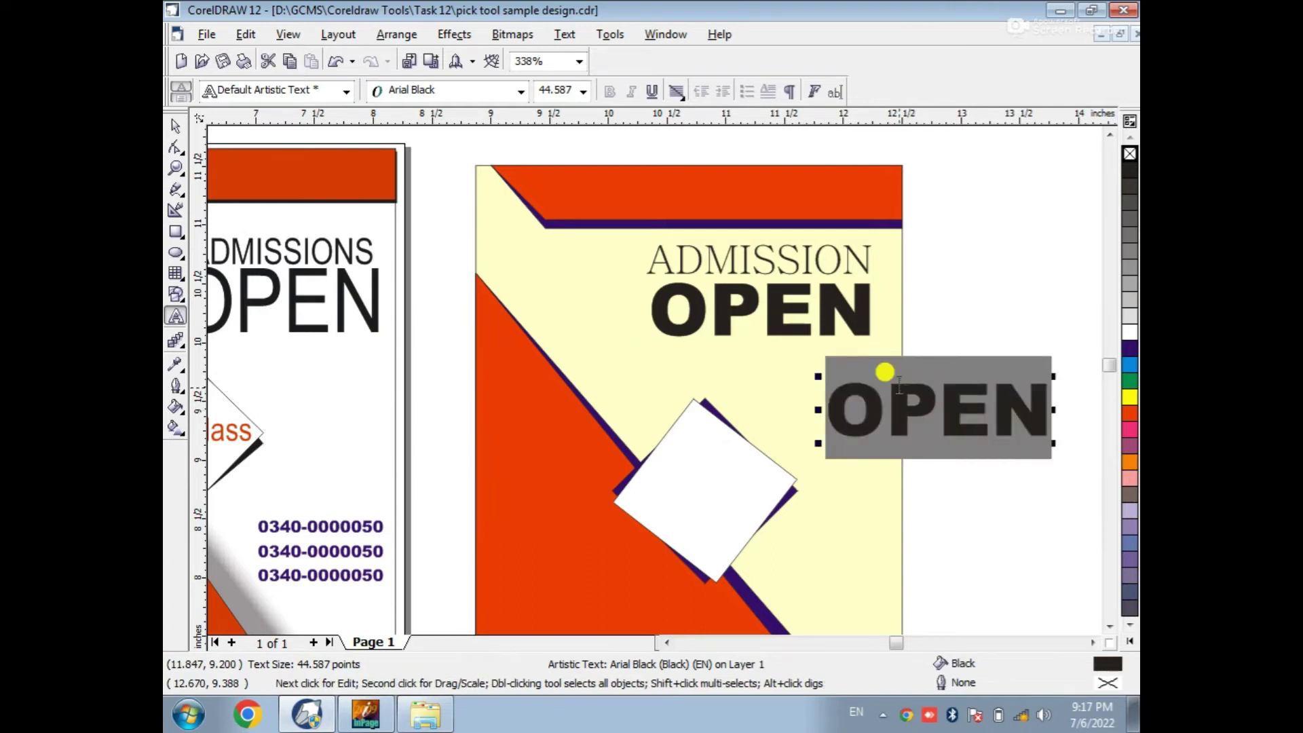
type("9")
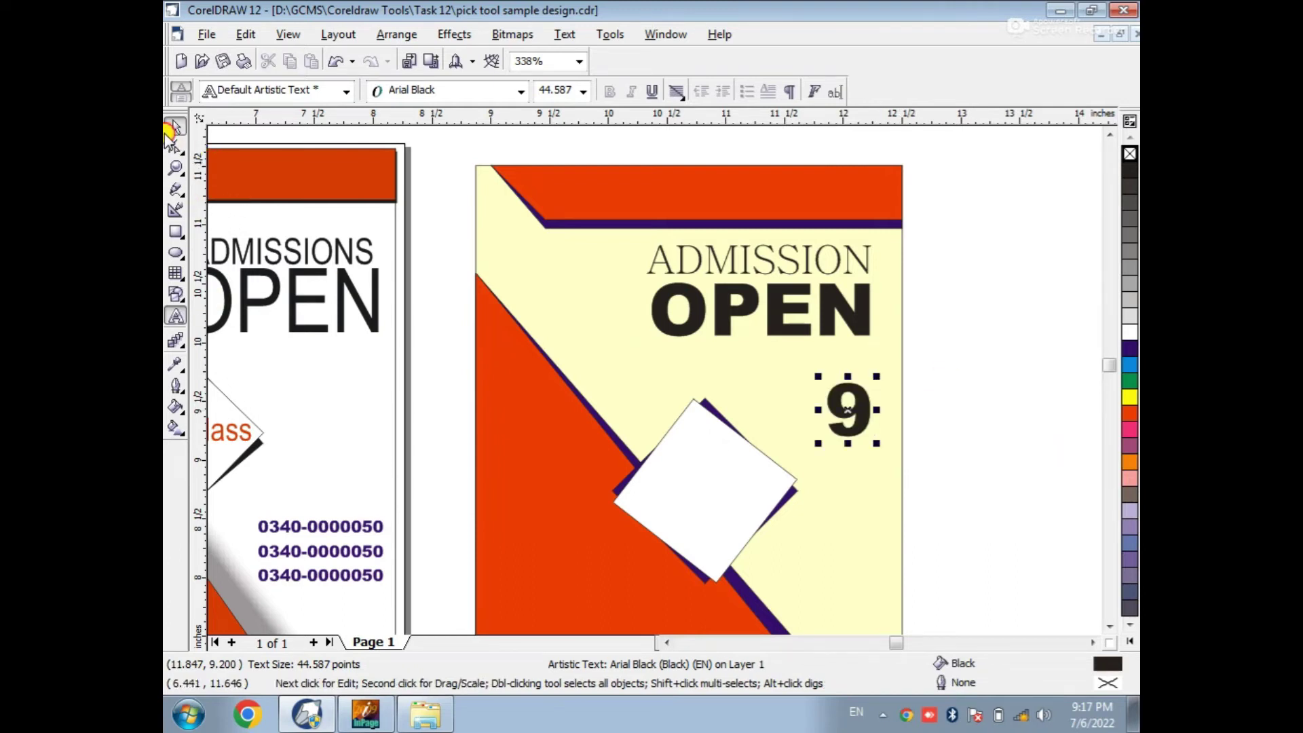
left_click(174, 127)
Move the 9 onto the white diamond and enlarge it to nearly fill the diamond's height
left_click_drag(844, 407, 758, 554)
left_click_drag(656, 439, 642, 424)
left_click(949, 450)
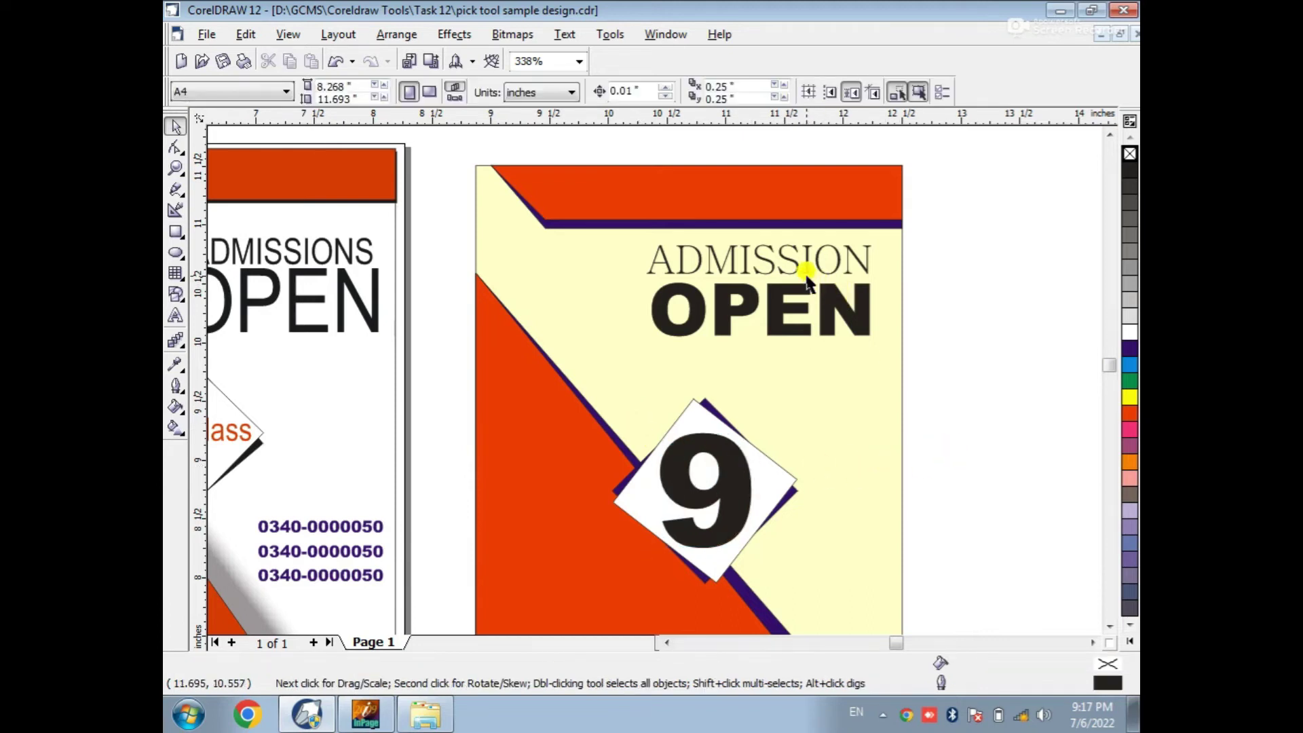
Make a copy of the ADMISSION text beside the diamond and replace its wording with TH
left_click(793, 259)
left_click(794, 264)
left_click_drag(780, 250, 932, 422)
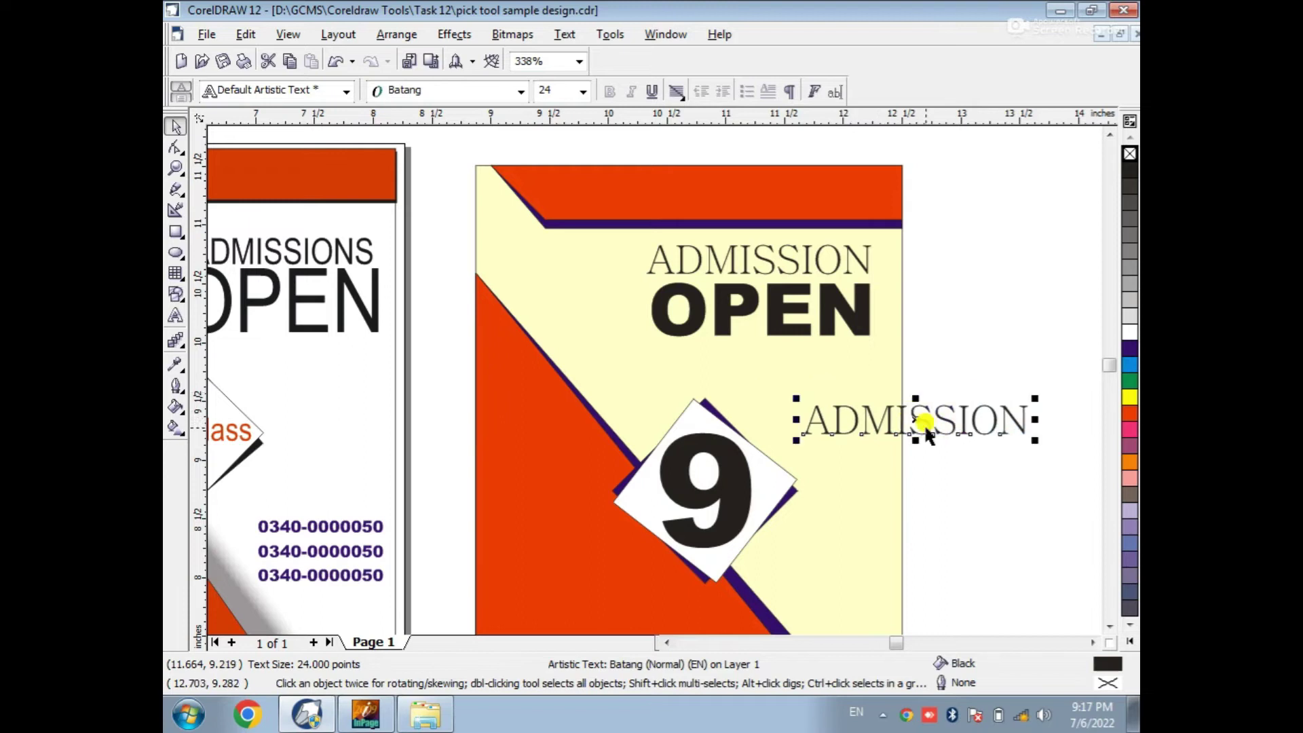
key("F8")
double_click(909, 402)
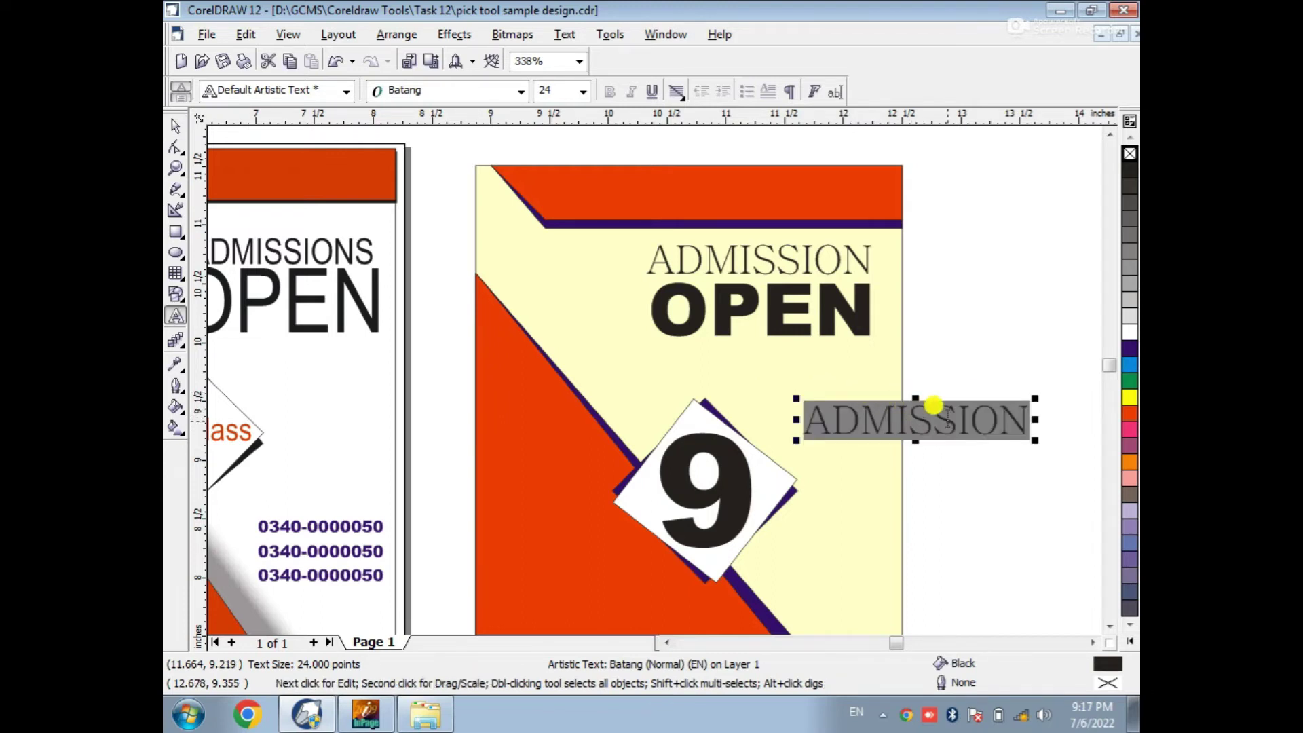
type("T")
Change the TH text to lowercase and place it inside the diamond, just right of the 9
double_click(936, 409)
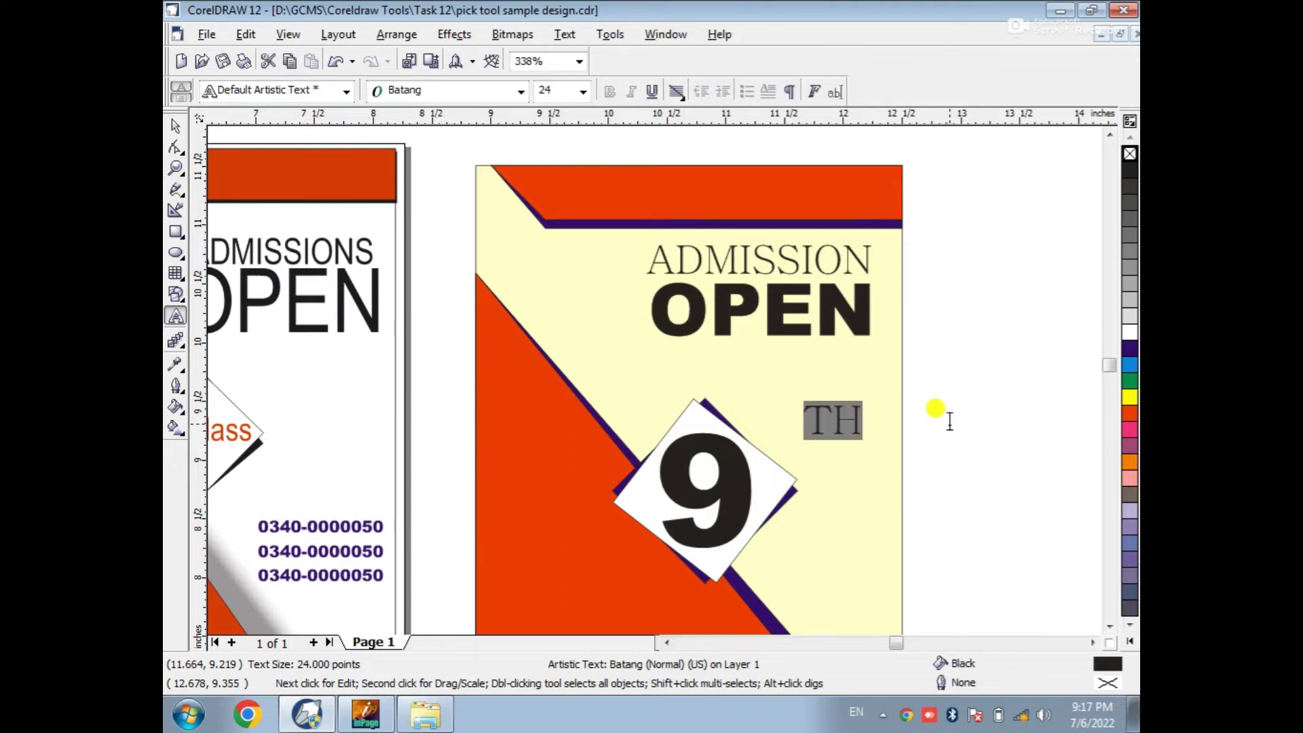
key("shift+F3")
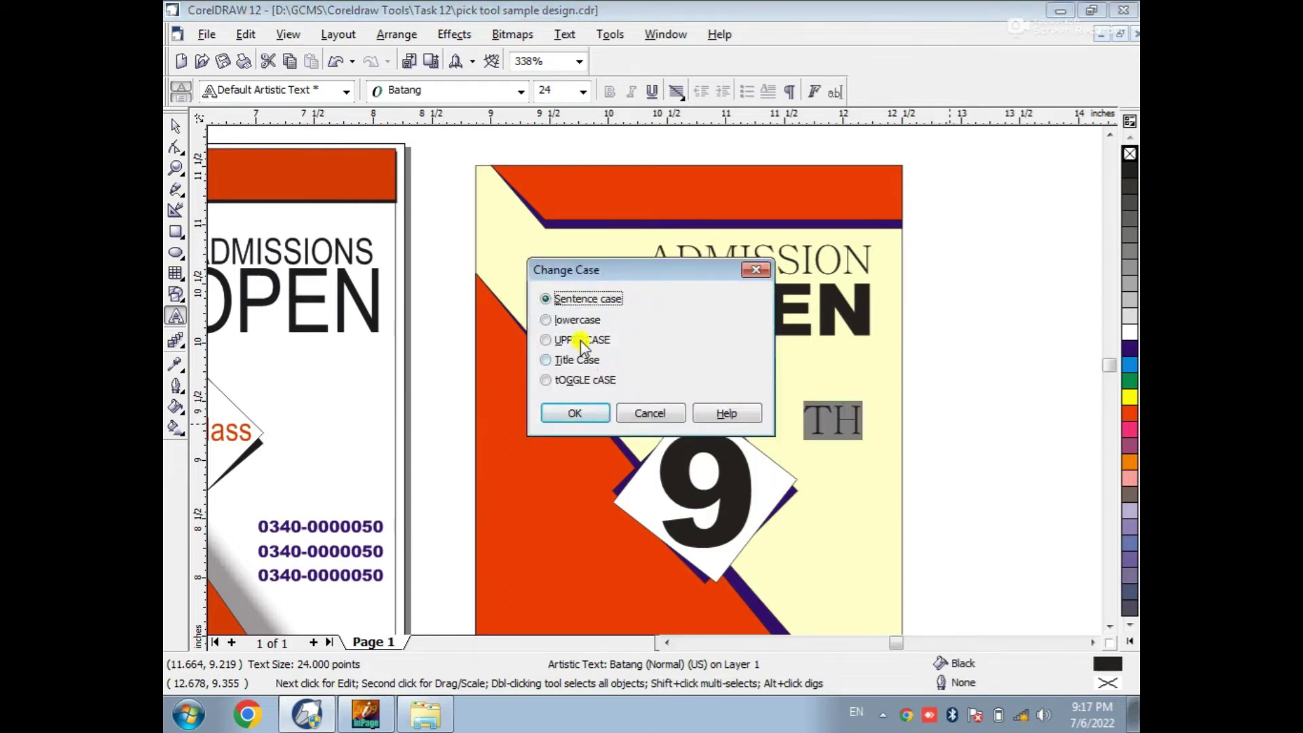
left_click(564, 415)
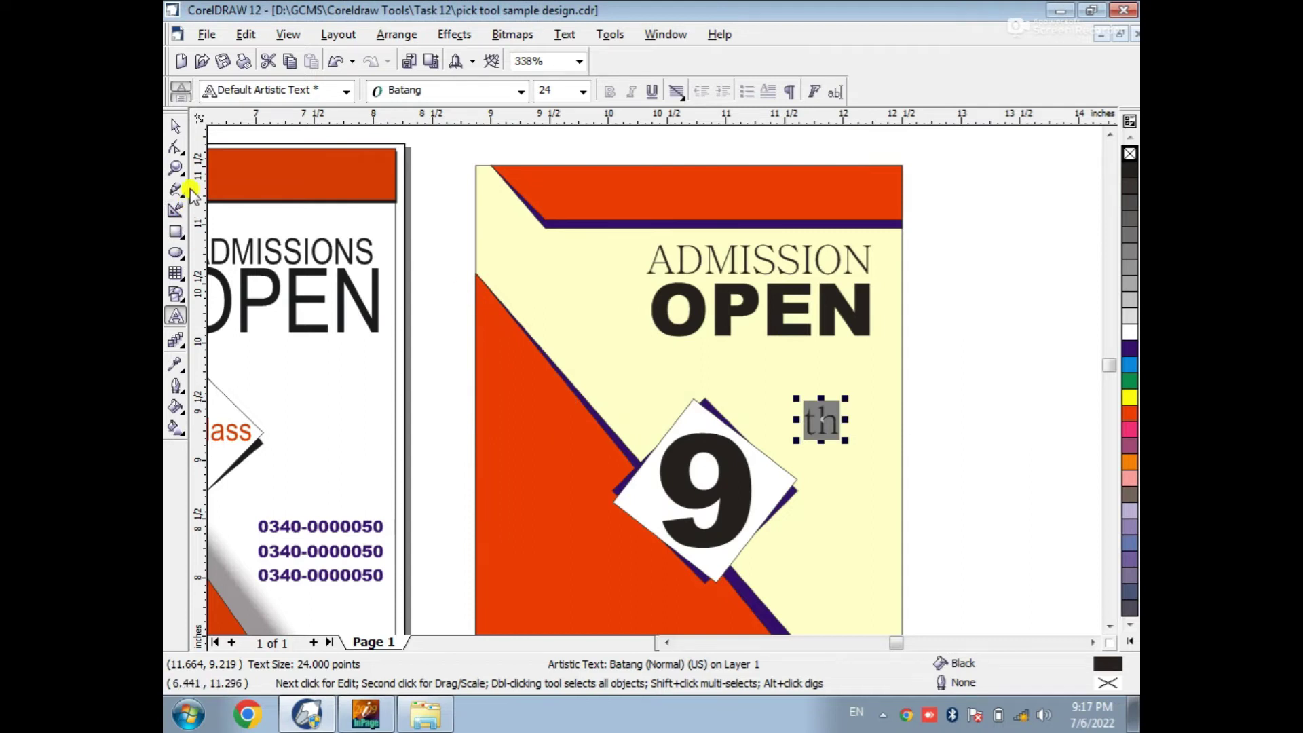
left_click(172, 127)
left_click_drag(813, 412, 769, 481)
left_click(983, 443)
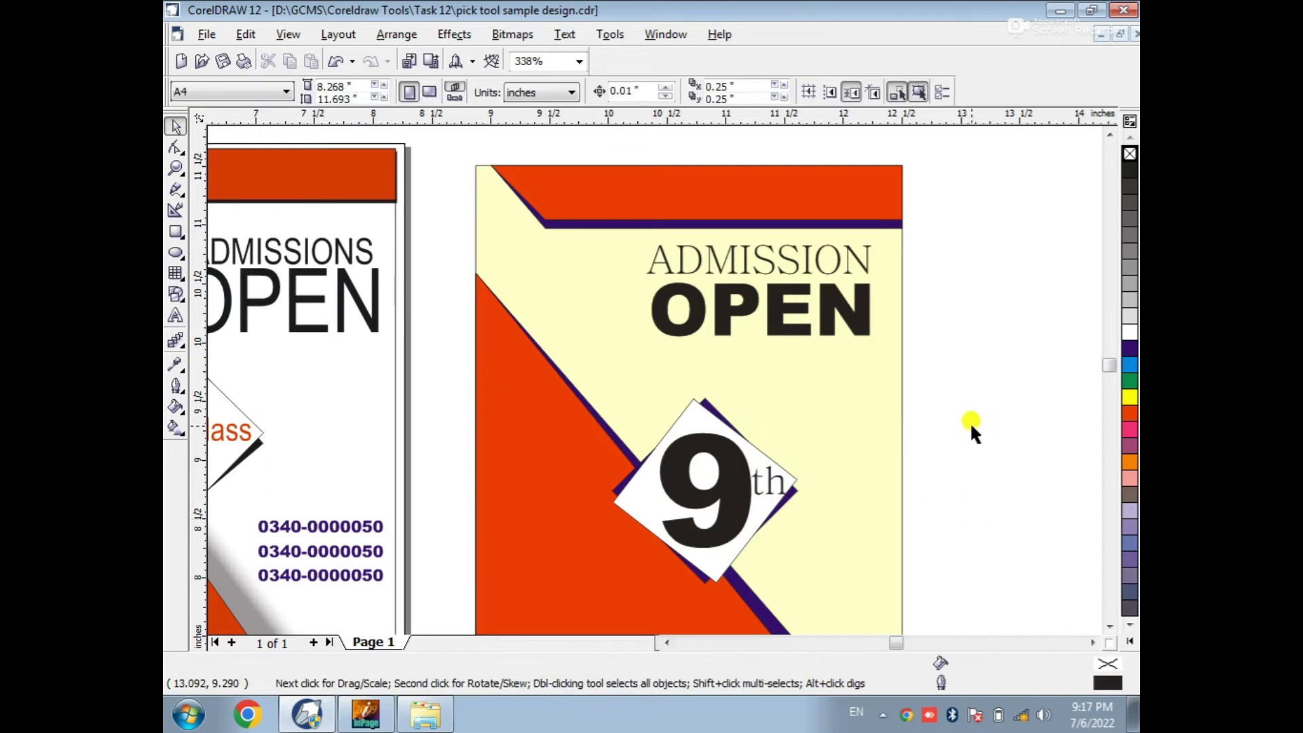
Place a copy of the poster's OPEN text over the orange arrow, beside the diamond
scroll(970, 421, "down", 2)
key("z")
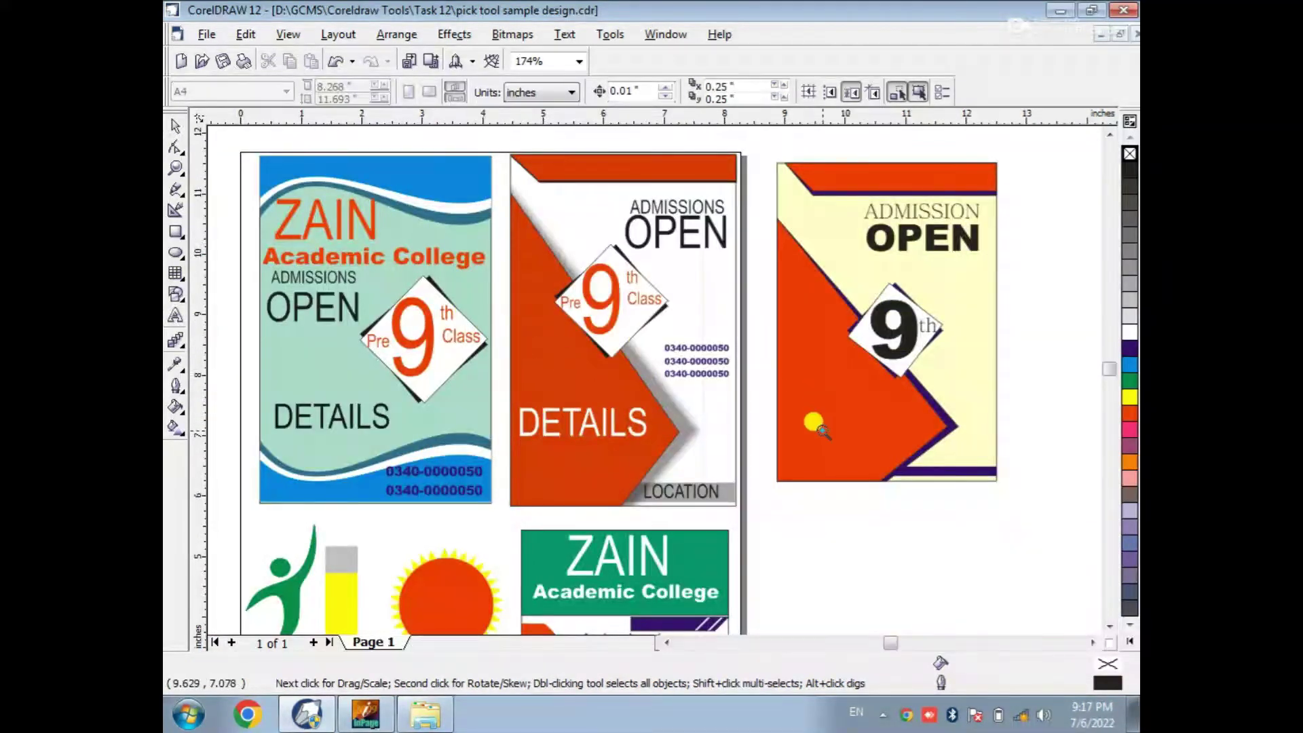
left_click_drag(559, 217, 1052, 510)
key("F3")
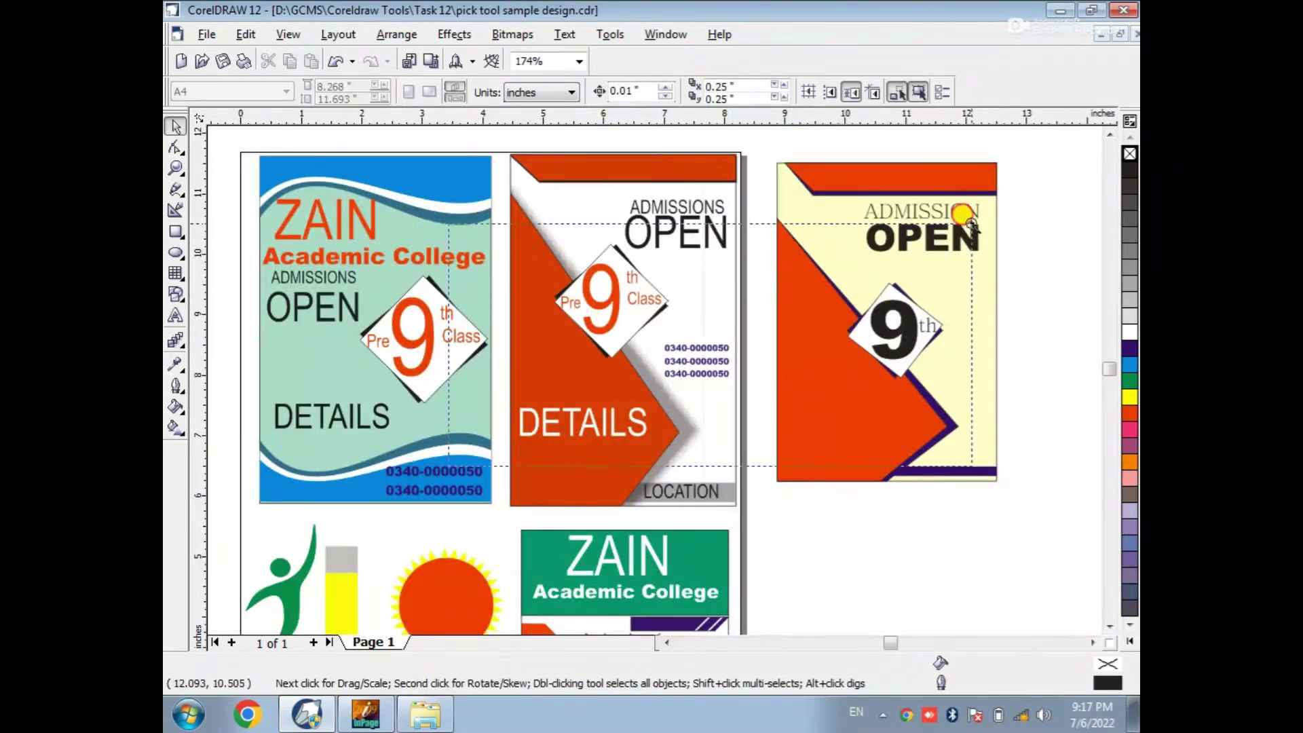
scroll(950, 217, "up", 1)
left_click(907, 263)
left_click_drag(901, 259, 771, 414)
right_click(772, 414)
Shrink the copied OPEN text to about 19.7 points and move it onto the orange area left of the diamond
key("F2")
left_click_drag(615, 338, 972, 462)
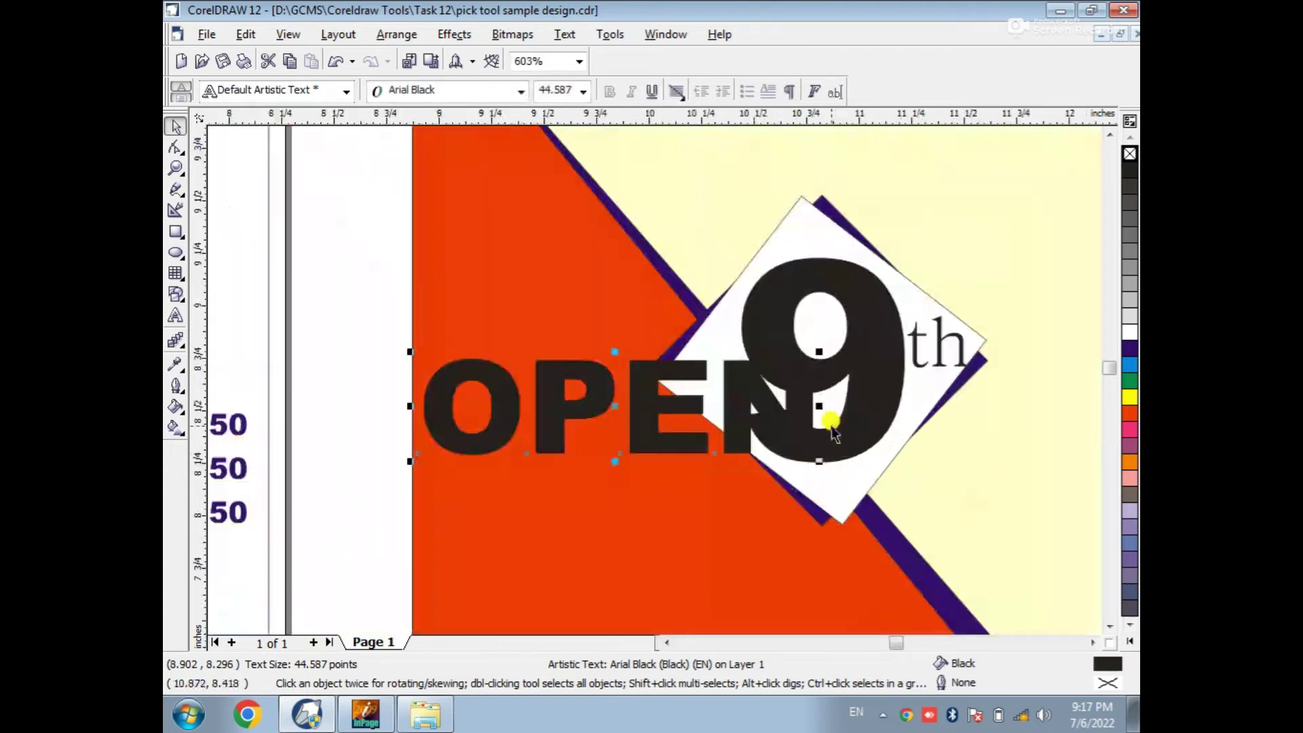
left_click_drag(819, 352, 591, 413)
left_click_drag(516, 431, 533, 350)
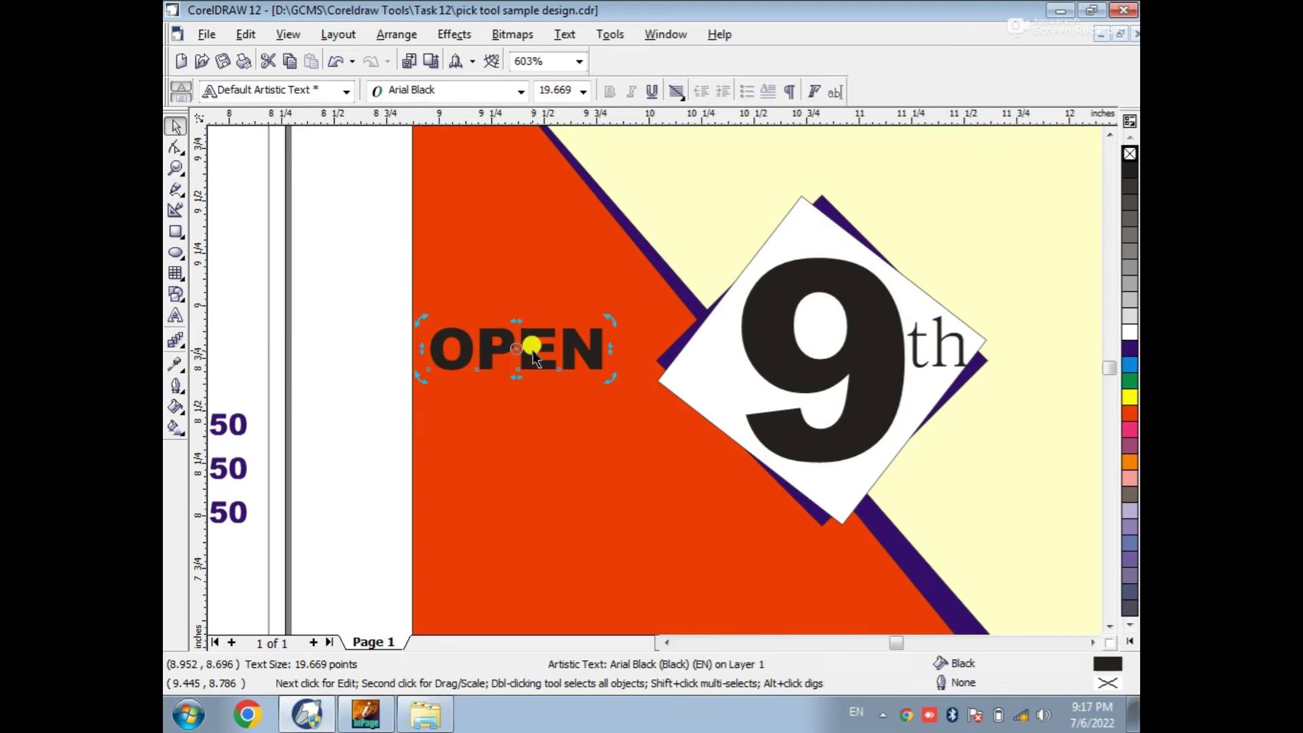
Replace the wording of the small OPEN copy on the orange arrow with DETAIL
double_click(533, 349)
type("DETAIL")
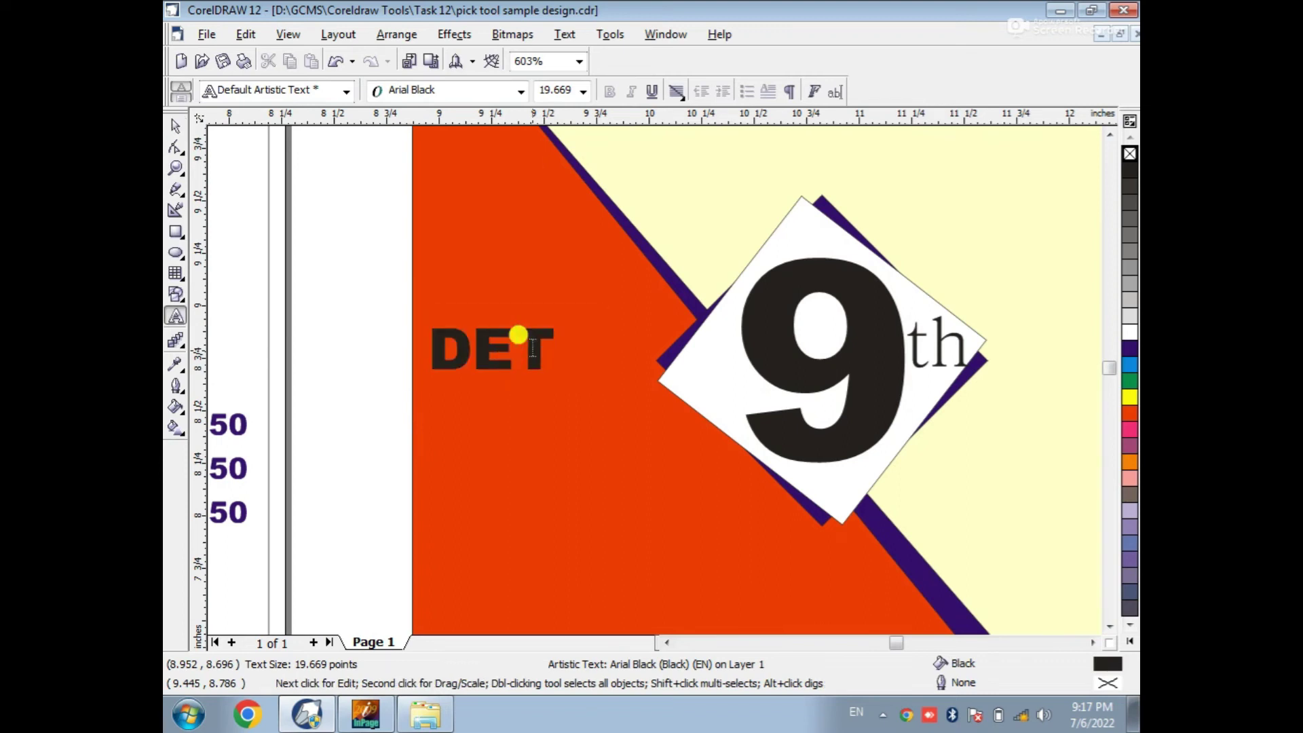
key("BackSpace")
type("AL")
key("BackSpace")
key("BackSpace")
type("IL")
Change the DETAIL text to title case and fill it White
double_click(518, 334)
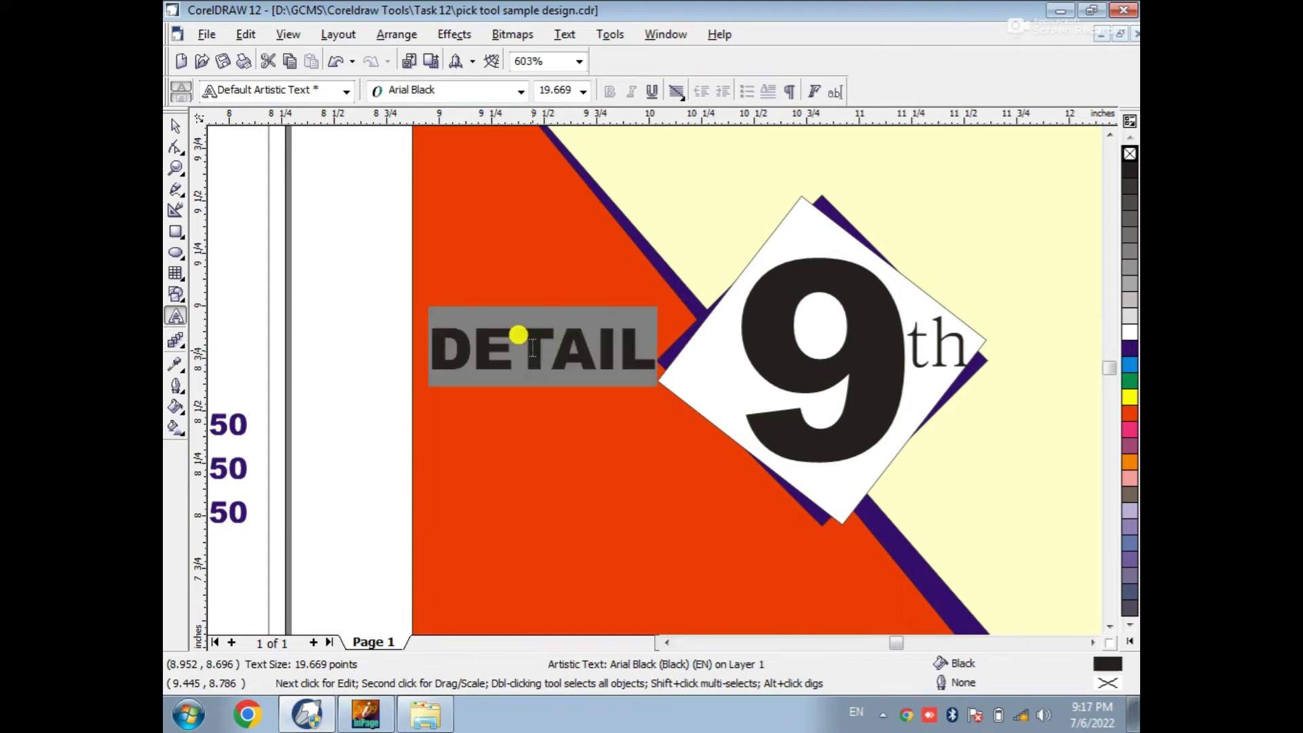
key("shift+F3")
left_click(568, 365)
left_click(575, 413)
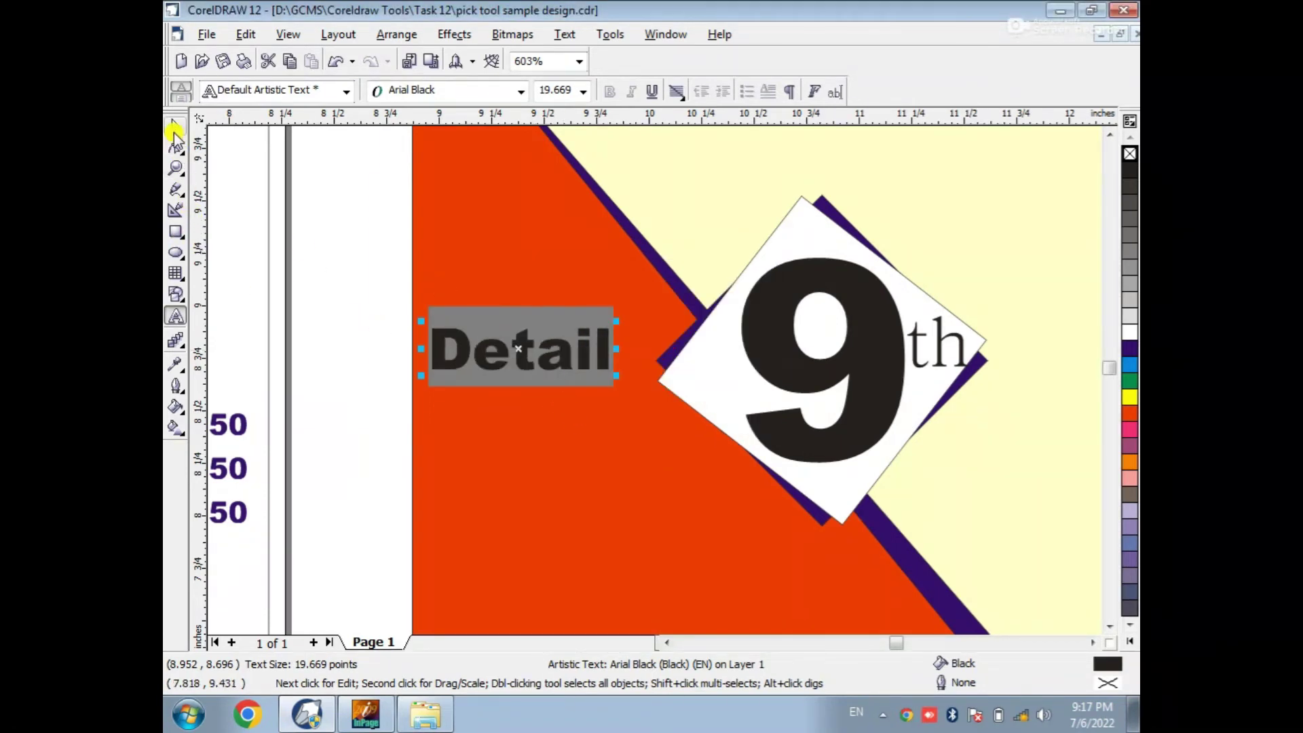
left_click(173, 131)
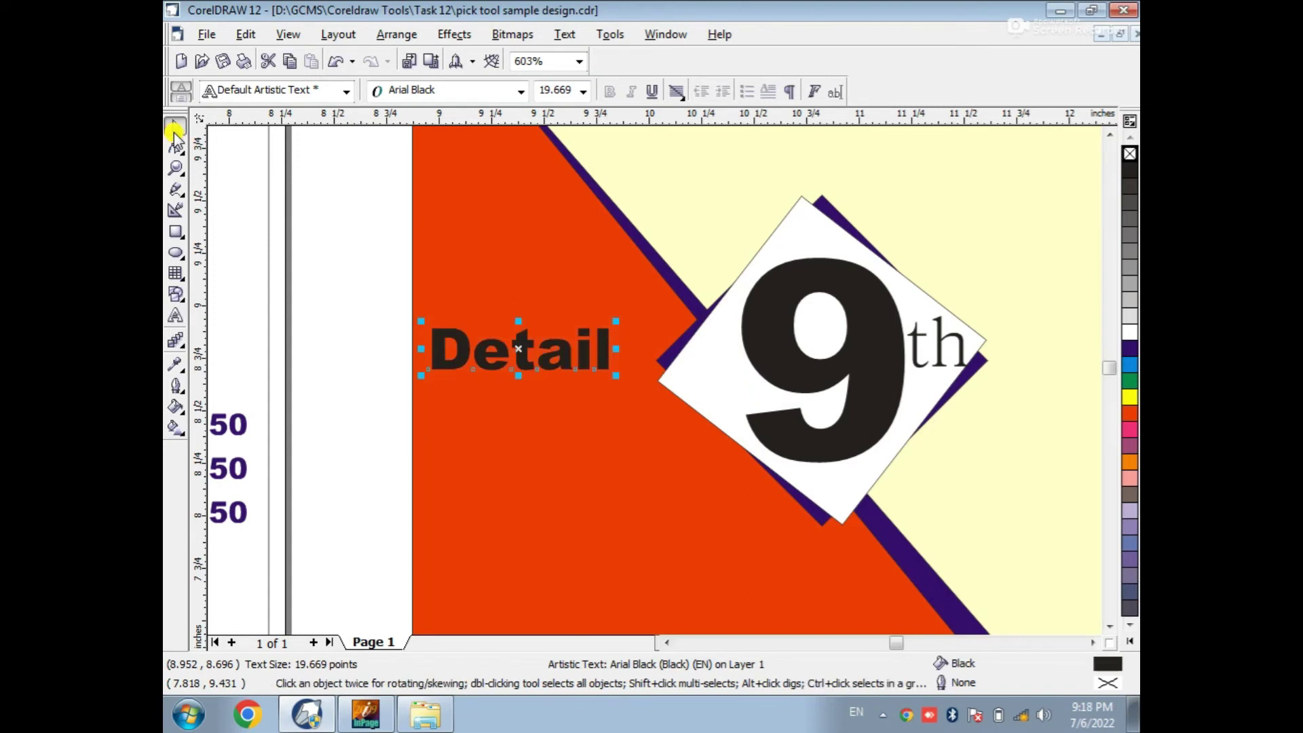
left_click(1129, 332)
scroll(1005, 424, "down", 3)
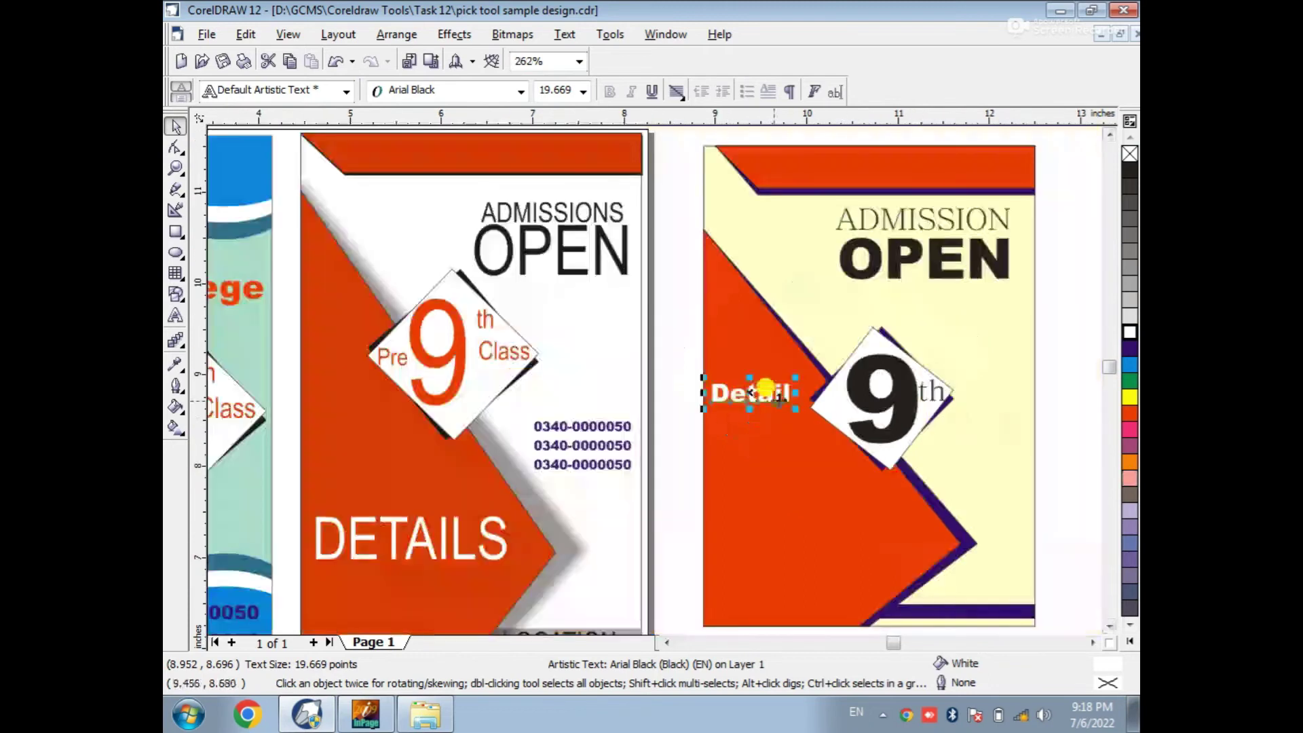
Draw a bar about 0.97 by 0.05 inches under the Detail text, filled Yellow with no outline
scroll(950, 468, "up", 2)
left_click_drag(610, 344, 613, 317)
left_click(499, 316)
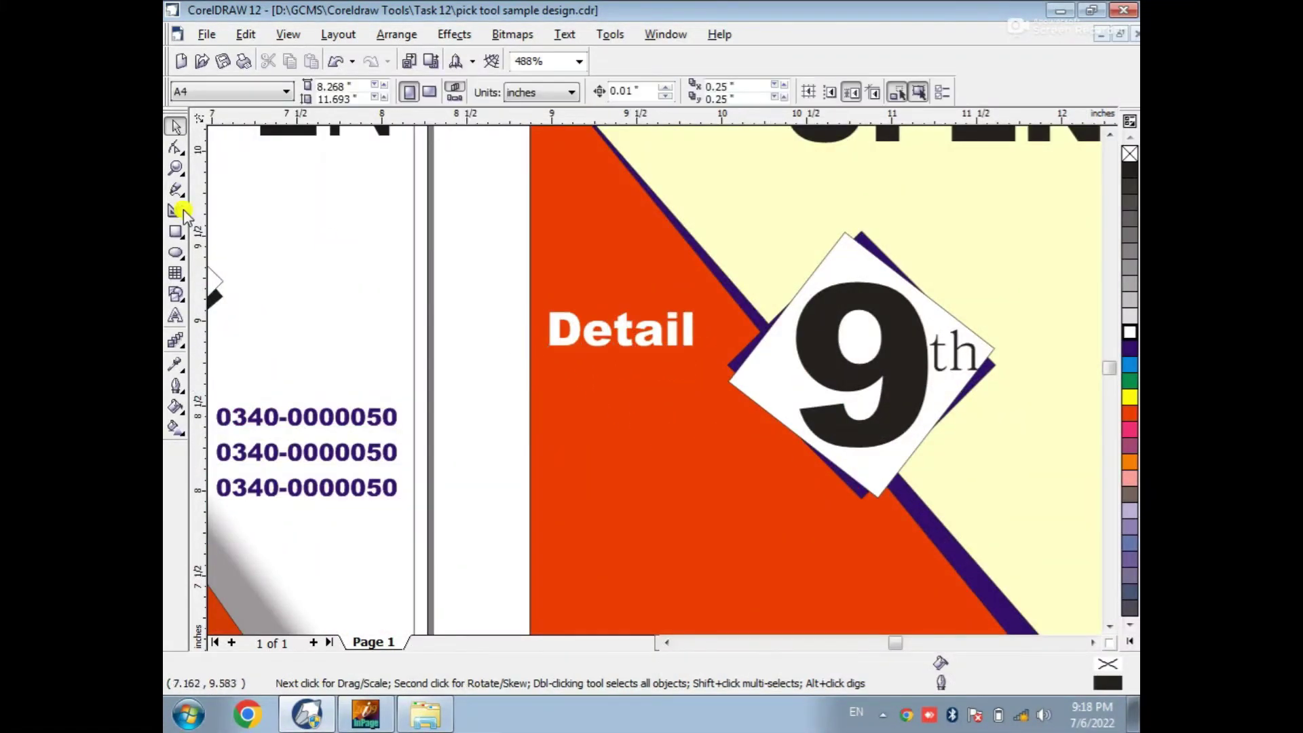
left_click(175, 231)
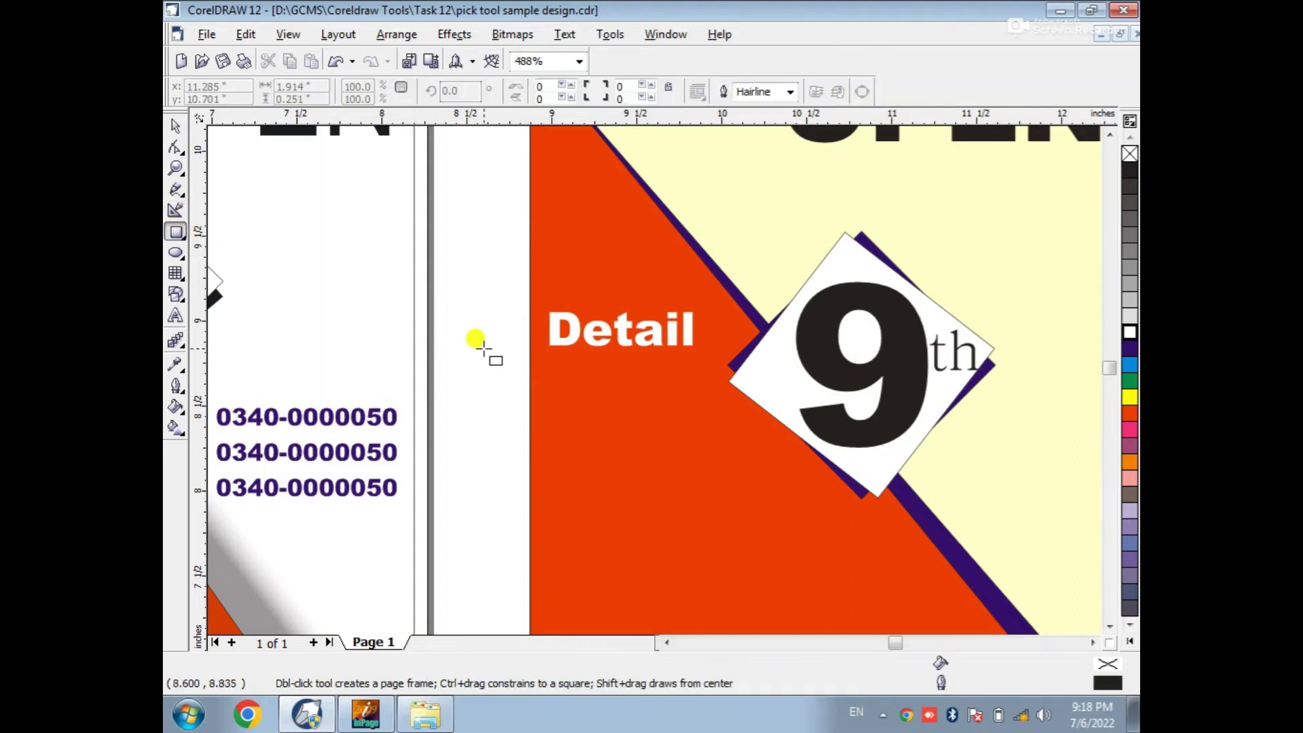
left_click_drag(540, 361, 707, 361)
left_click(1129, 400)
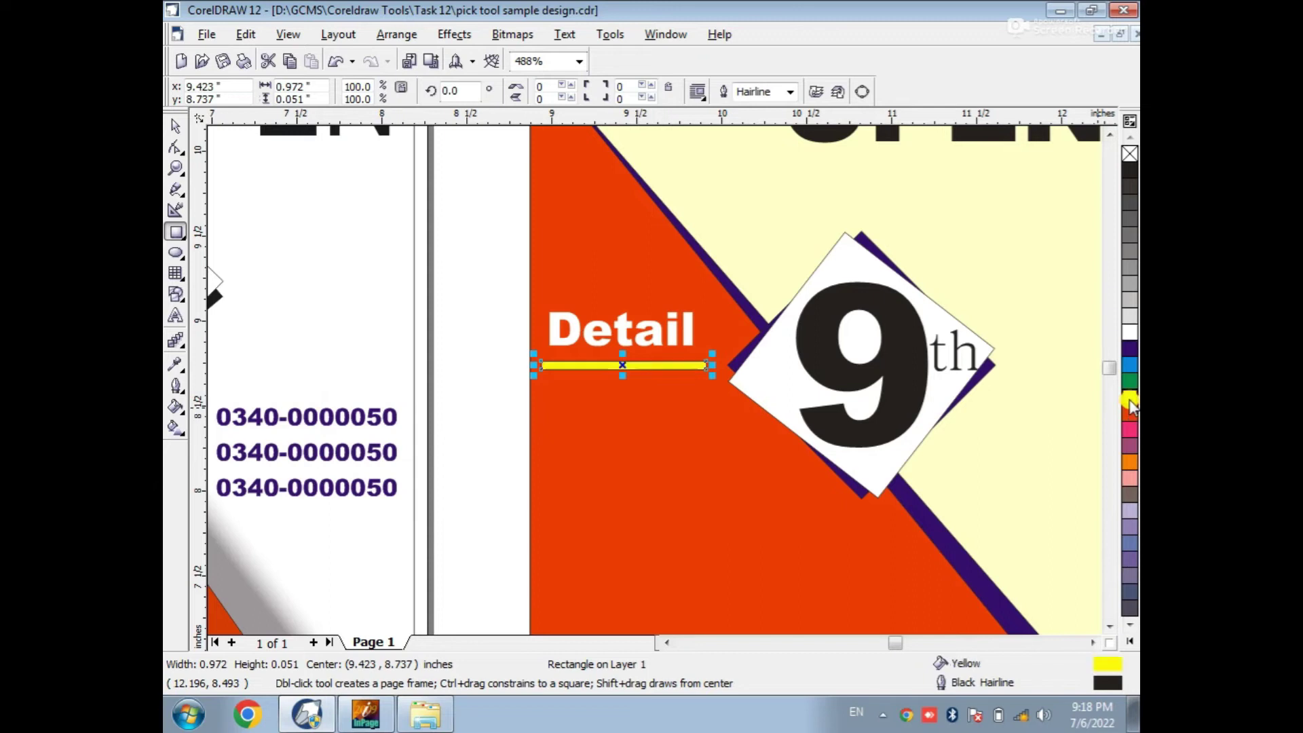
right_click(1129, 153)
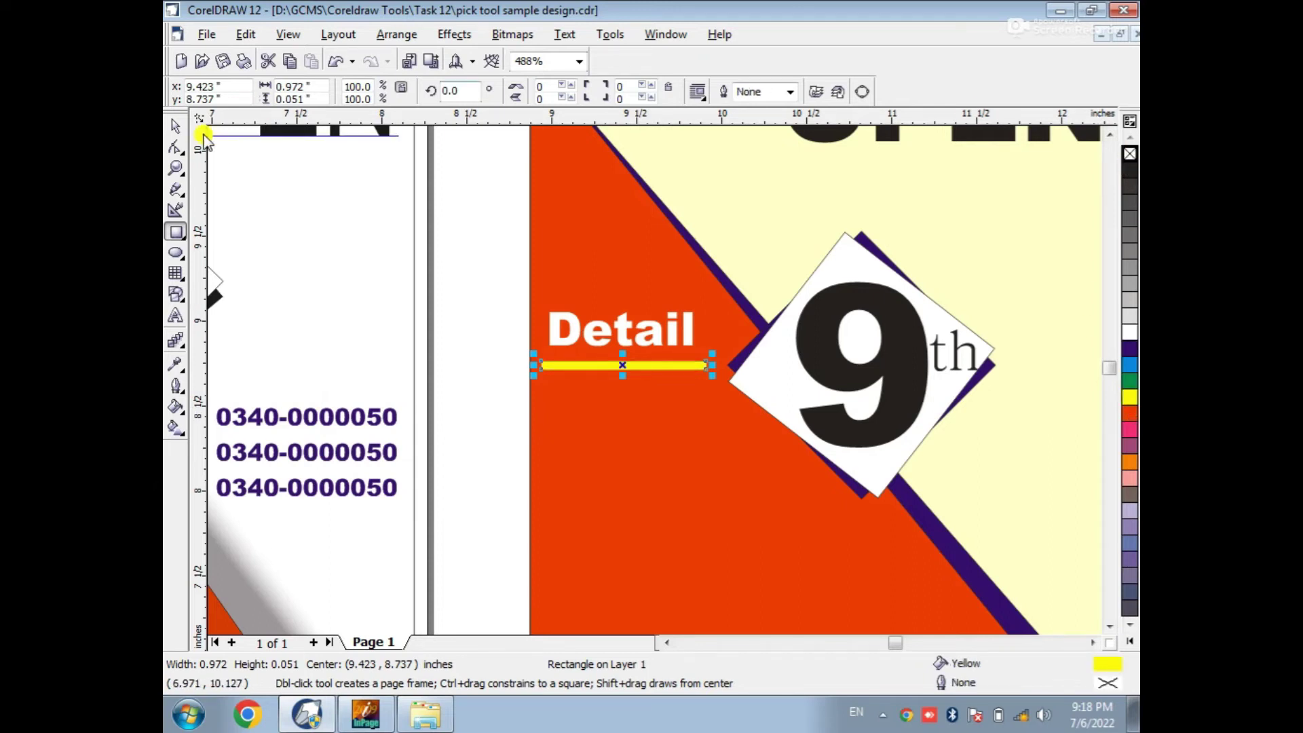
left_click(172, 125)
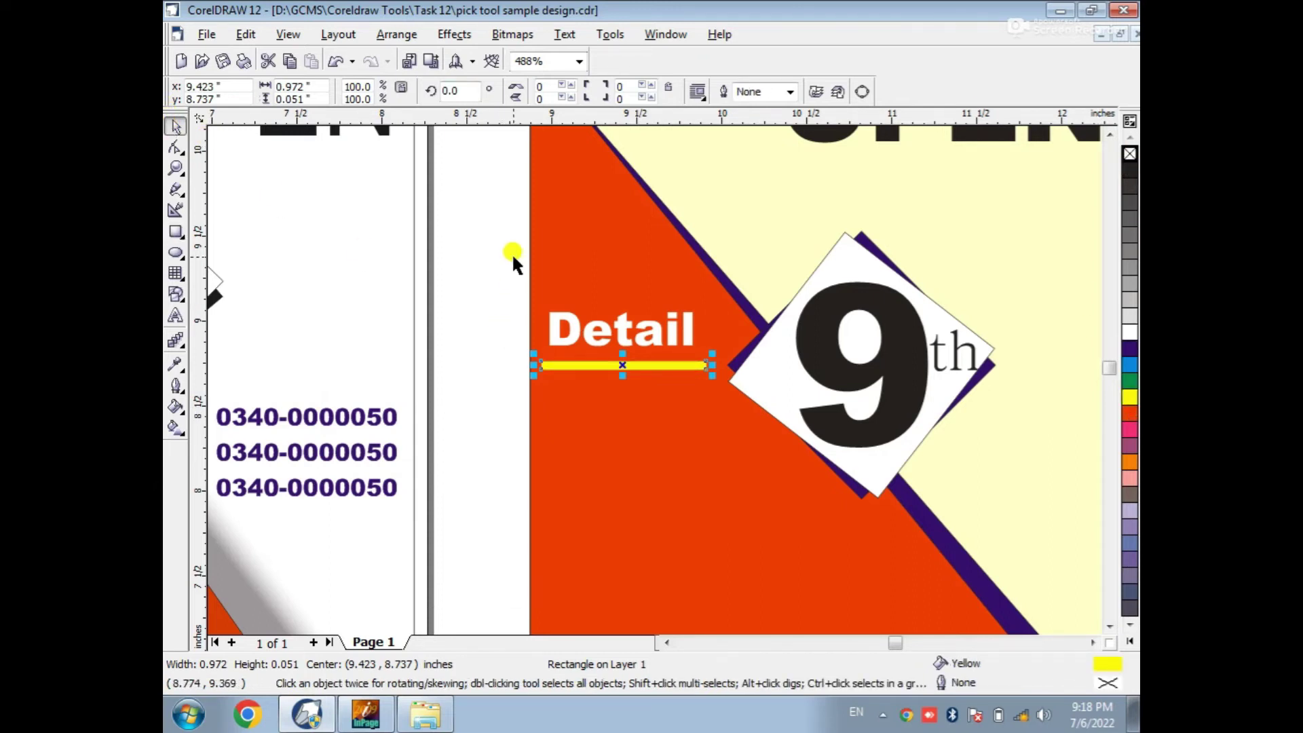
Draw a Yellow circle about 0.155 inches across below the yellow bar, near the orange area's left edge
left_click(478, 257)
key("F3")
key("F2")
left_click_drag(526, 277, 1029, 657)
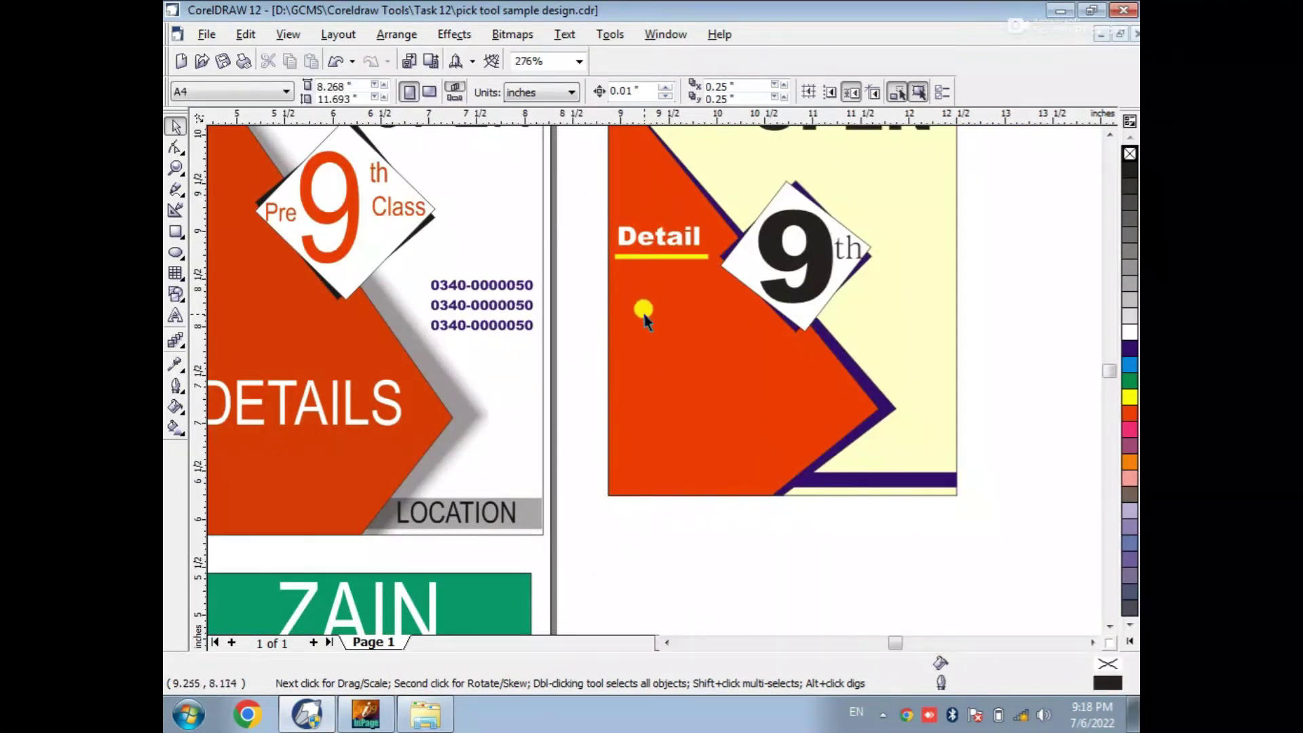
left_click(176, 258)
key("F2")
left_click_drag(550, 219, 889, 502)
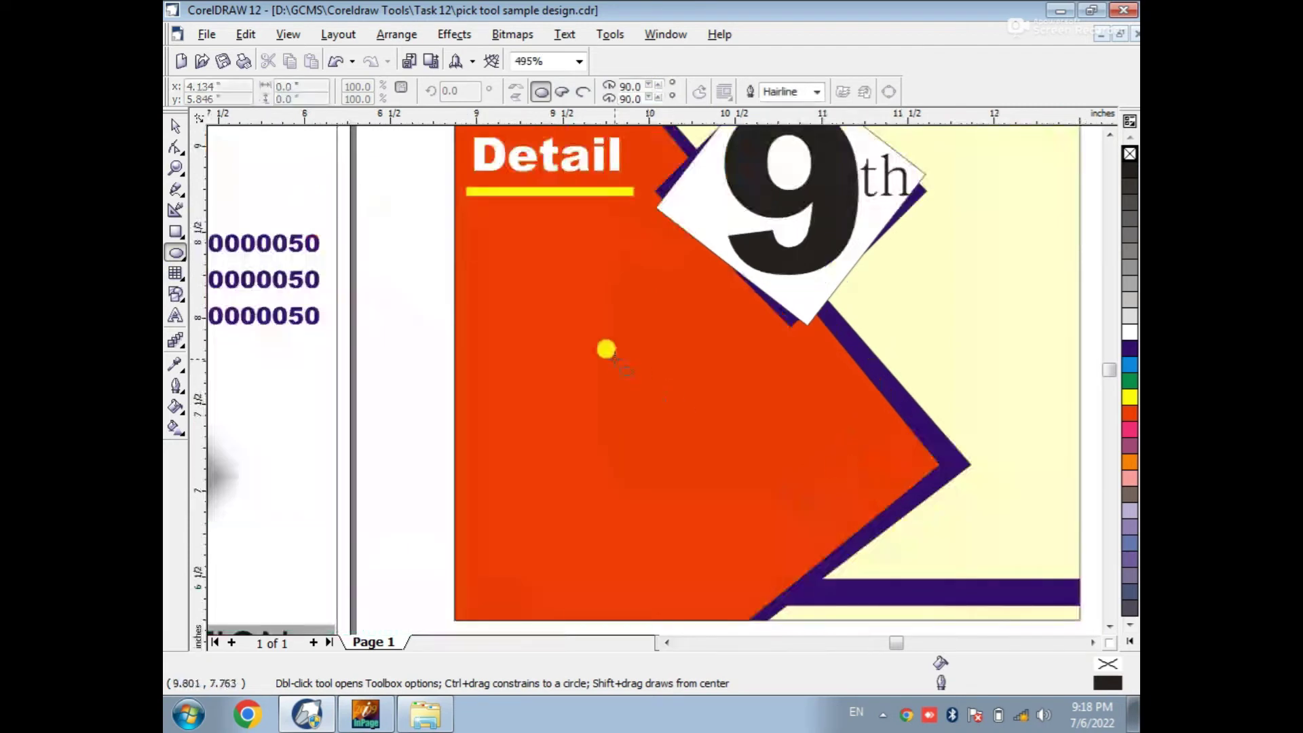
left_click_drag(462, 214, 473, 241)
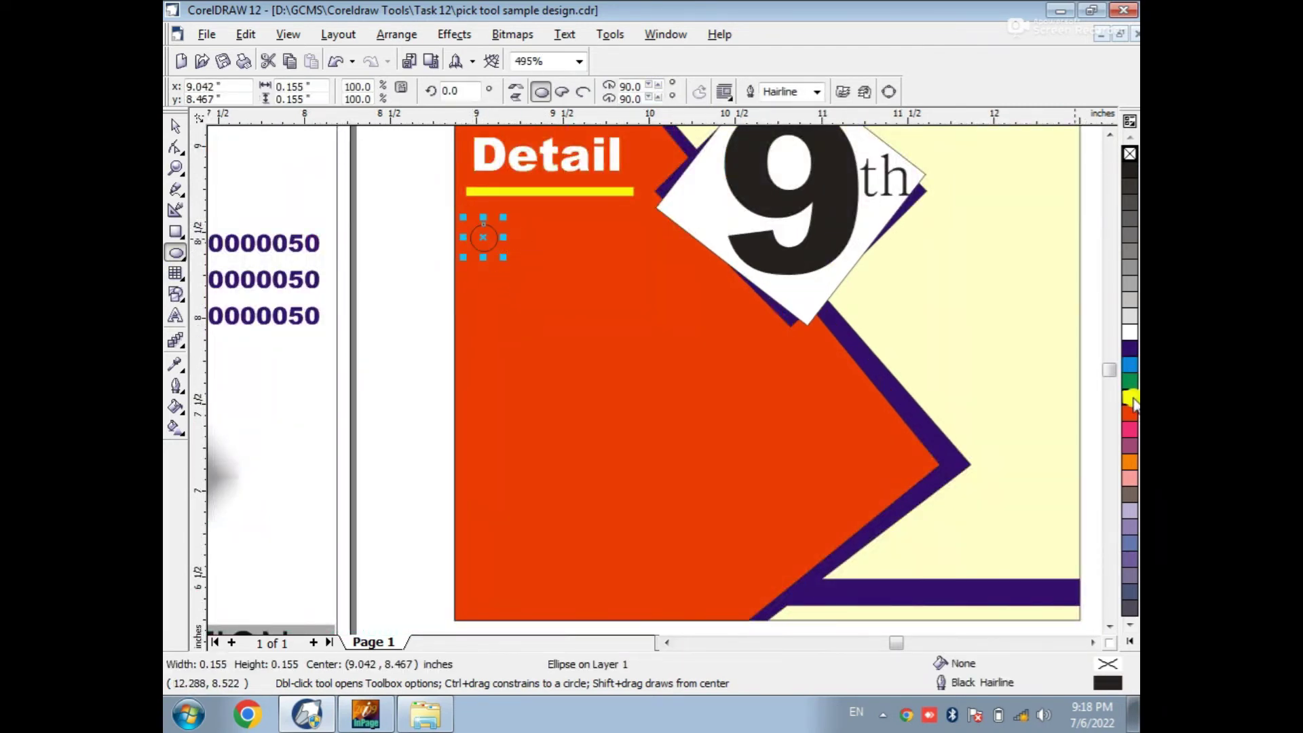
left_click(1130, 398)
left_click(175, 128)
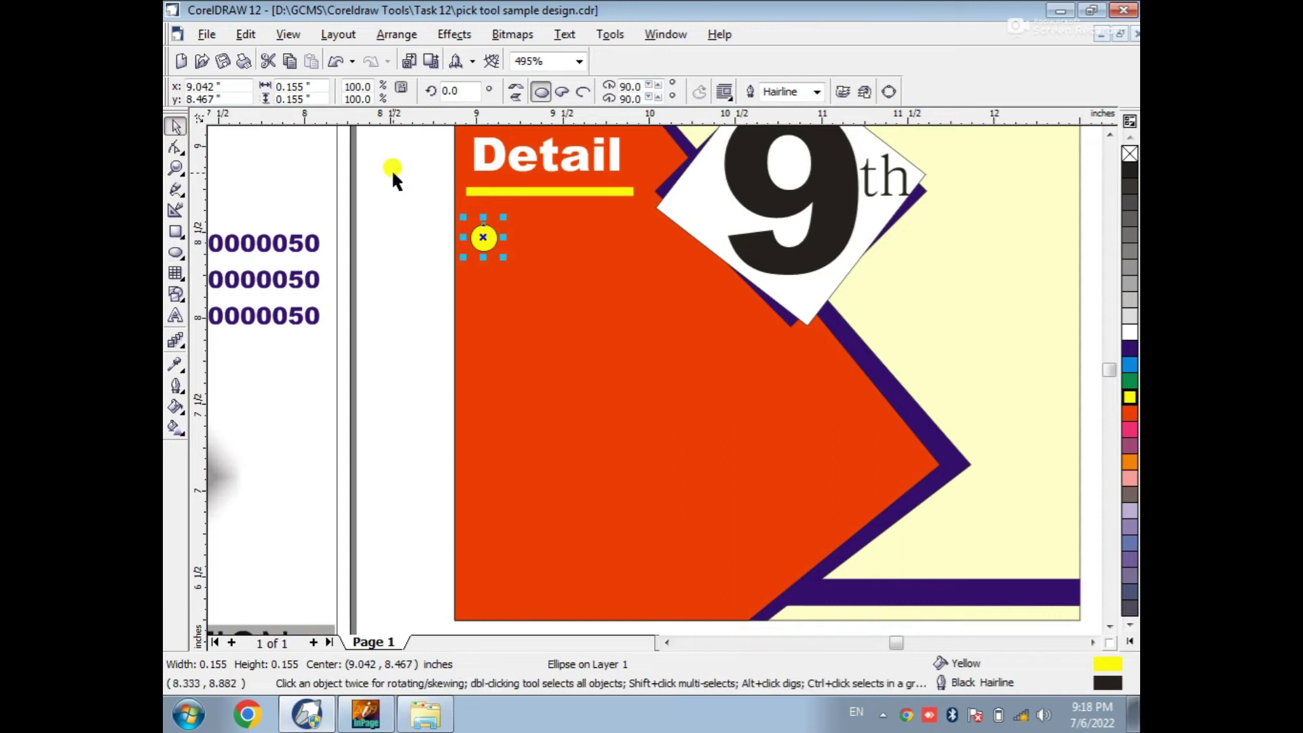
Copy the yellow circle straight down and repeat the duplication to form an evenly spaced column of six bullets
left_click_drag(484, 252, 503, 308)
key("ctrl+r")
key("ctrl+r")
key("ctrl+r")
key("ctrl+r")
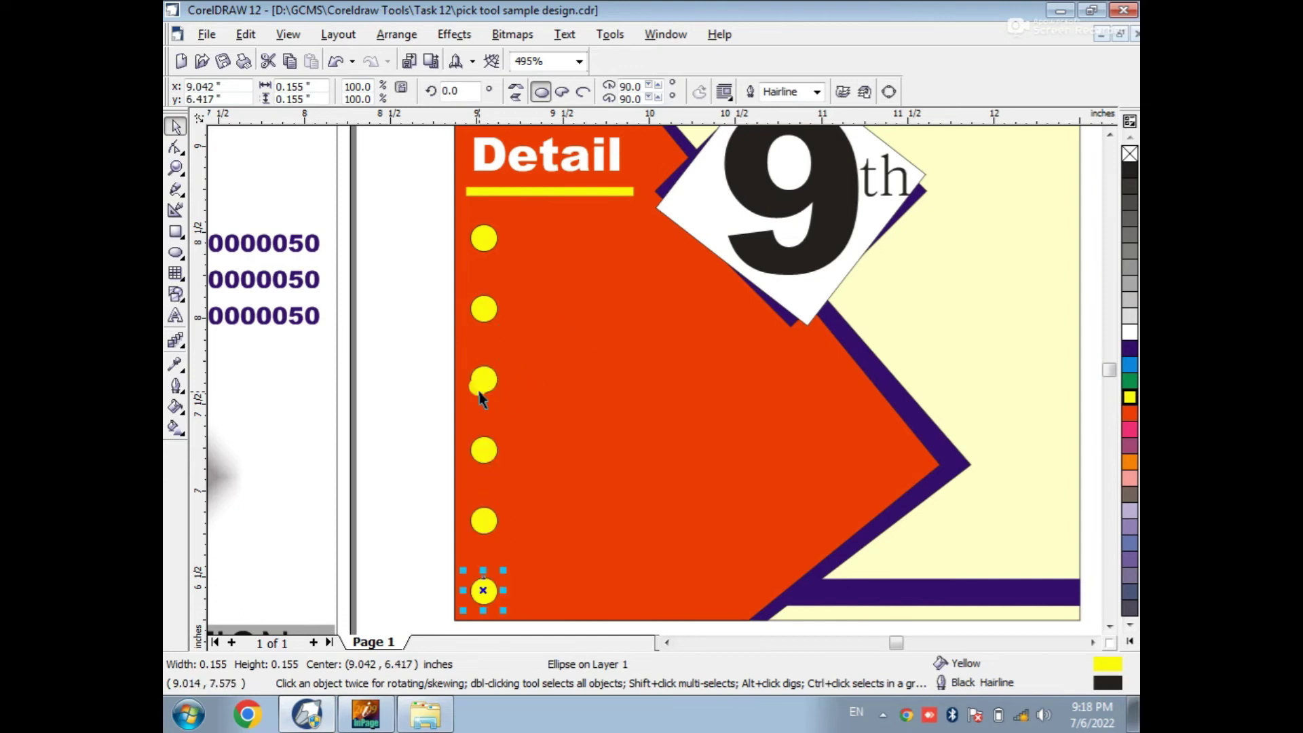
left_click(410, 378)
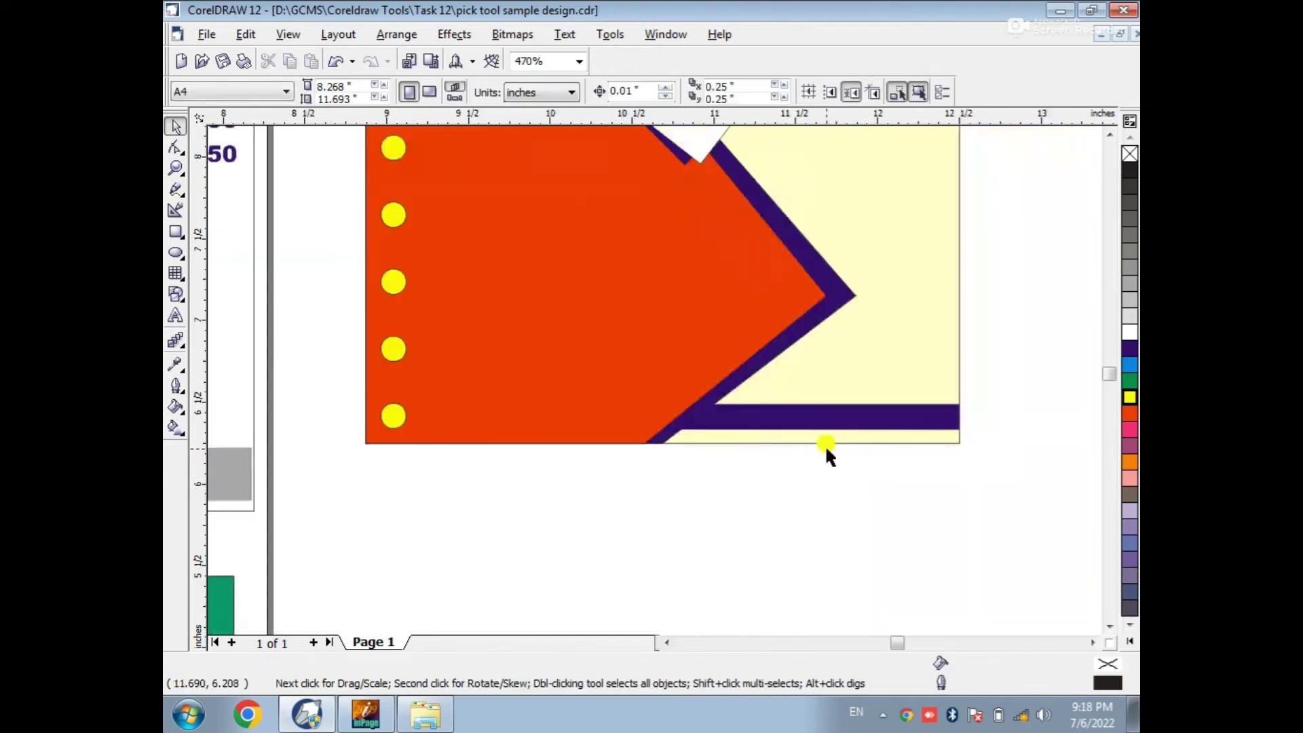
Stretch the blue strip at the poster's lower right upward to a height of about 0.22 inches
left_click(823, 419)
scroll(823, 420, "up", 1)
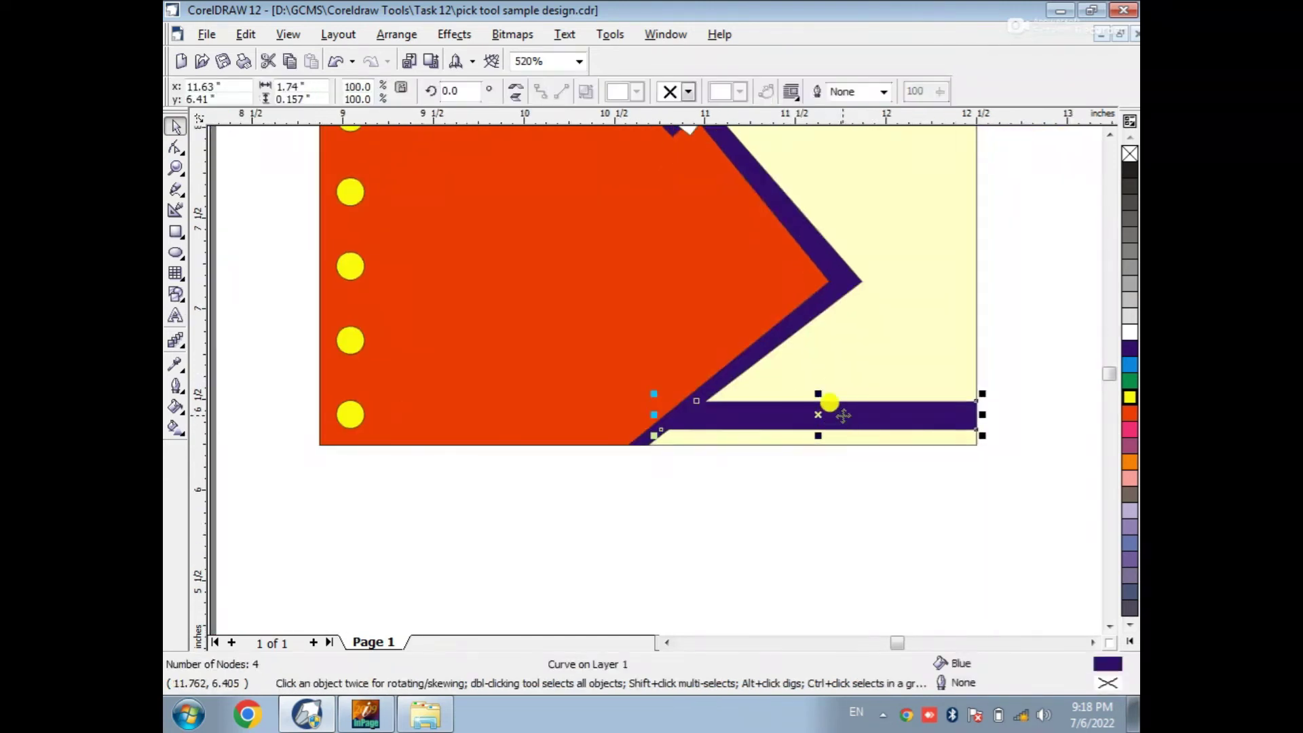
mouse_move(818, 395)
left_mouse_down()
mouse_move(805, 373)
mouse_move(806, 386)
left_mouse_up()
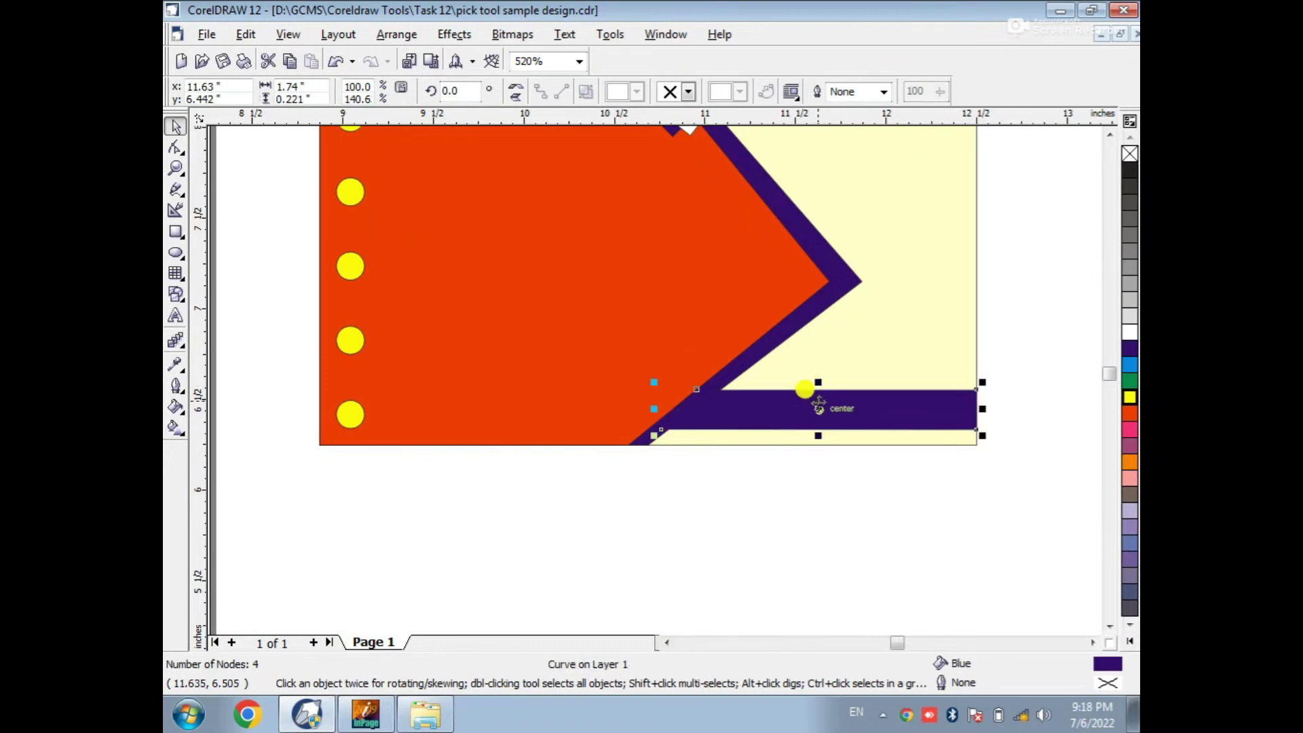
left_click(838, 475)
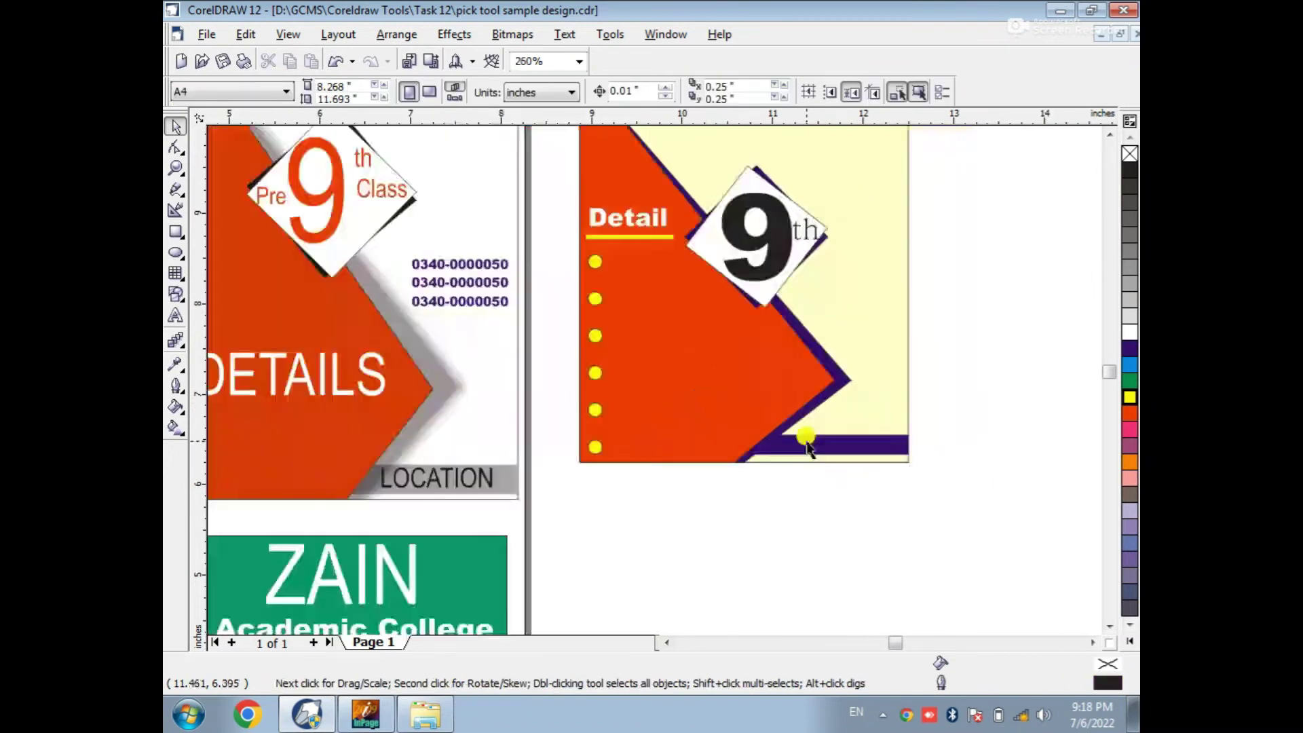
Draw a poster frame about 3.4 by 5.08 inches beside the green college sample and add a 1.26-inch-high copy as its header
scroll(756, 565, "down", 1)
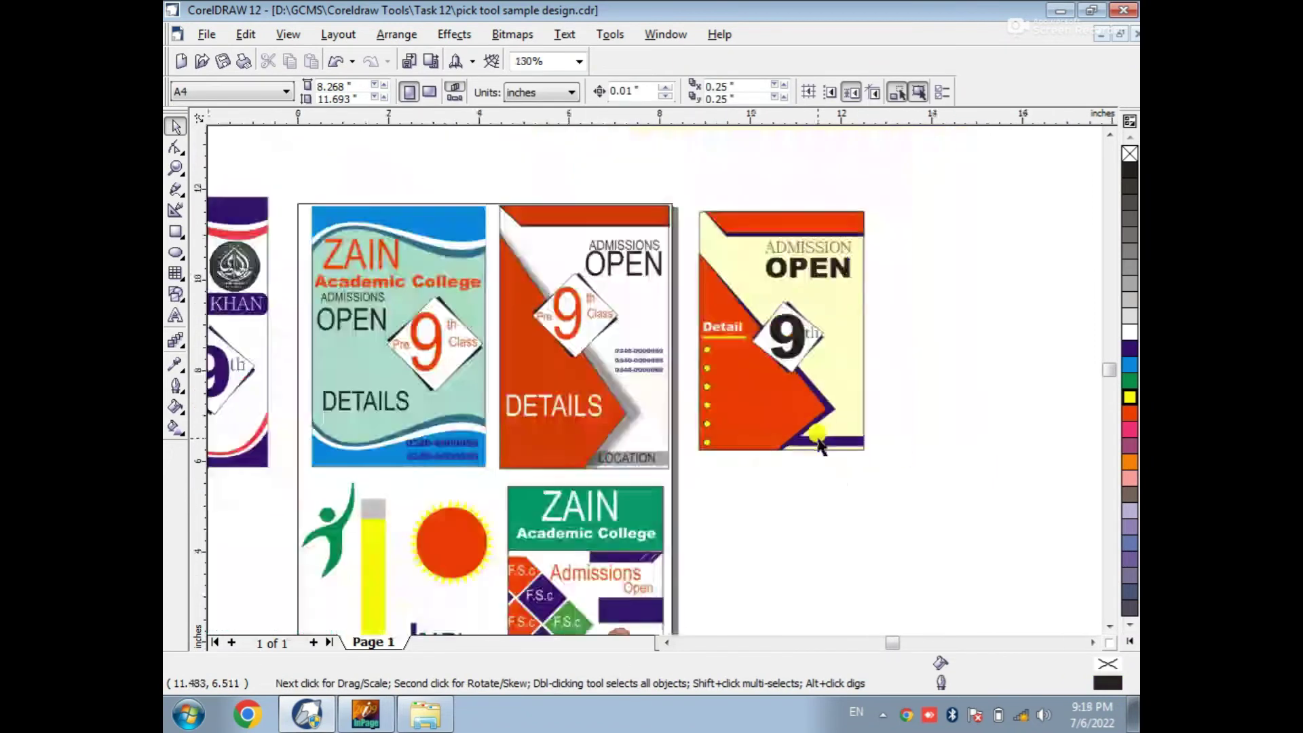
scroll(757, 565, "down", 1)
left_click_drag(684, 413, 795, 571)
left_click(506, 193)
key("Escape")
key("F3")
key("F2")
left_click_drag(667, 405, 802, 569)
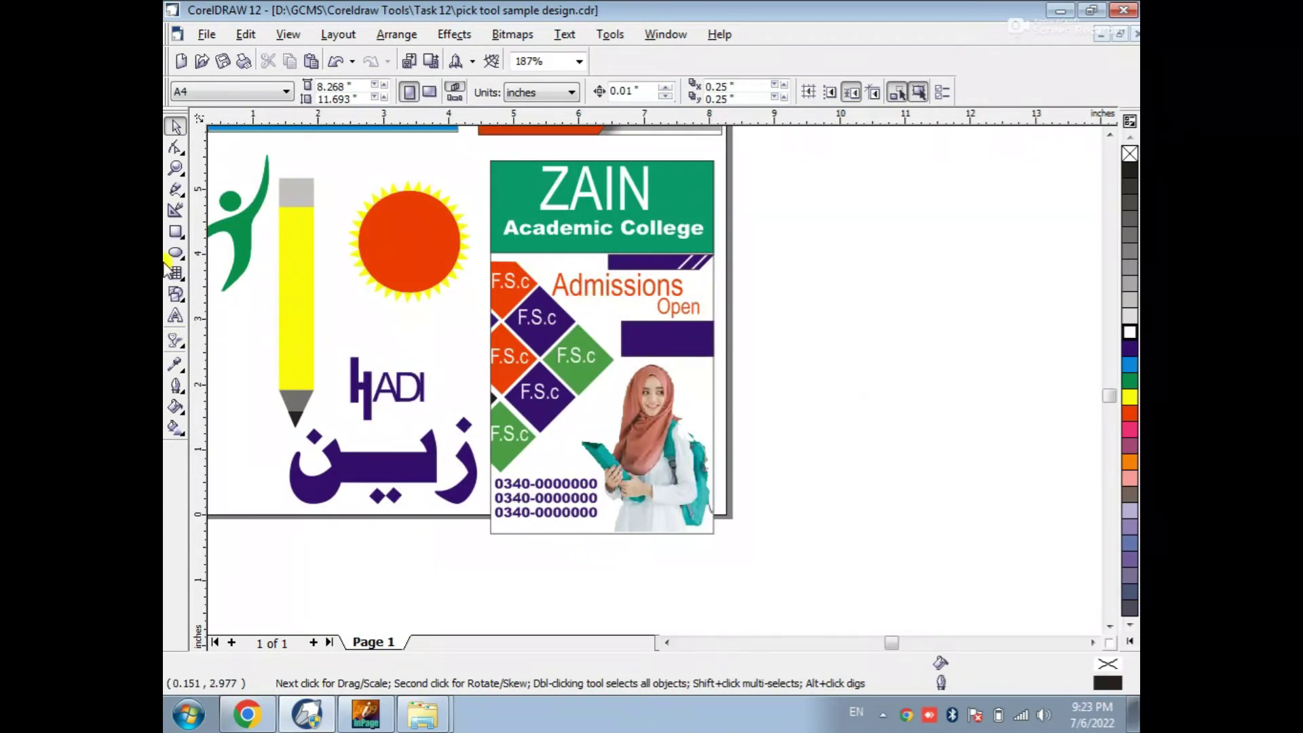
left_click(176, 232)
left_click_drag(760, 193, 973, 516)
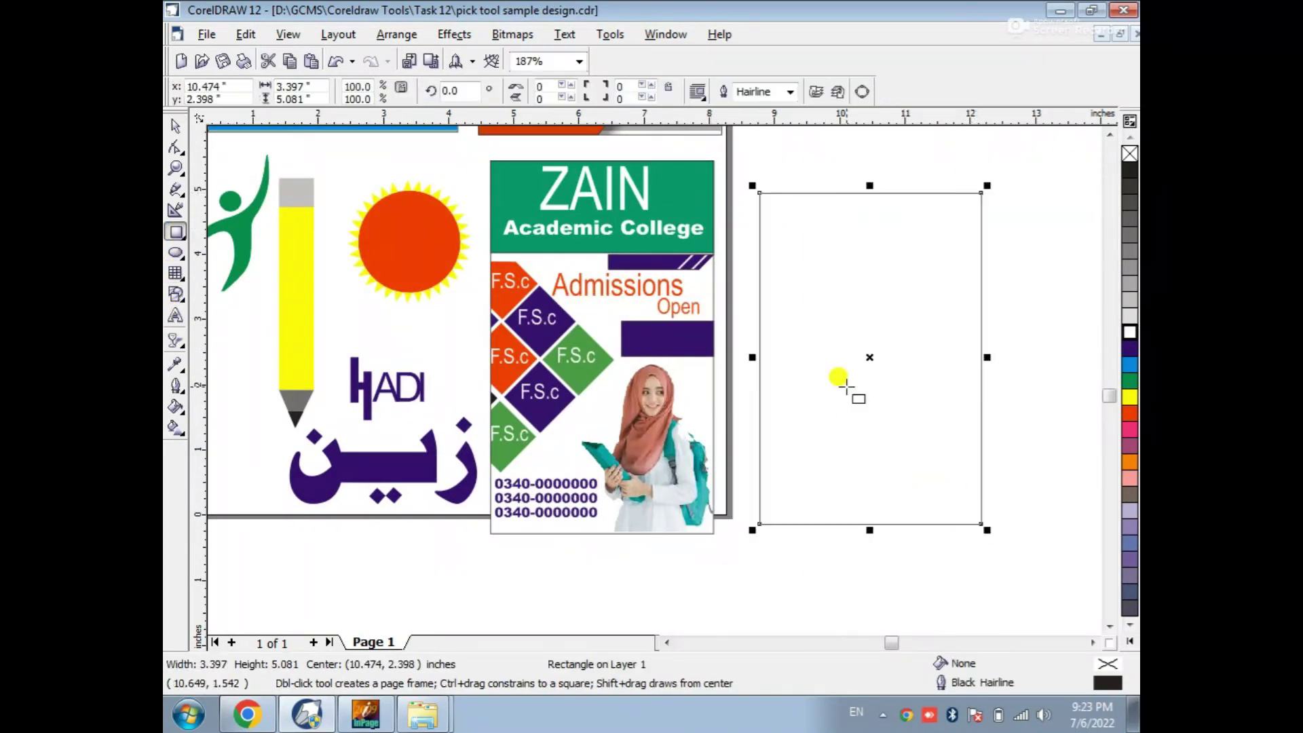
left_click(176, 127)
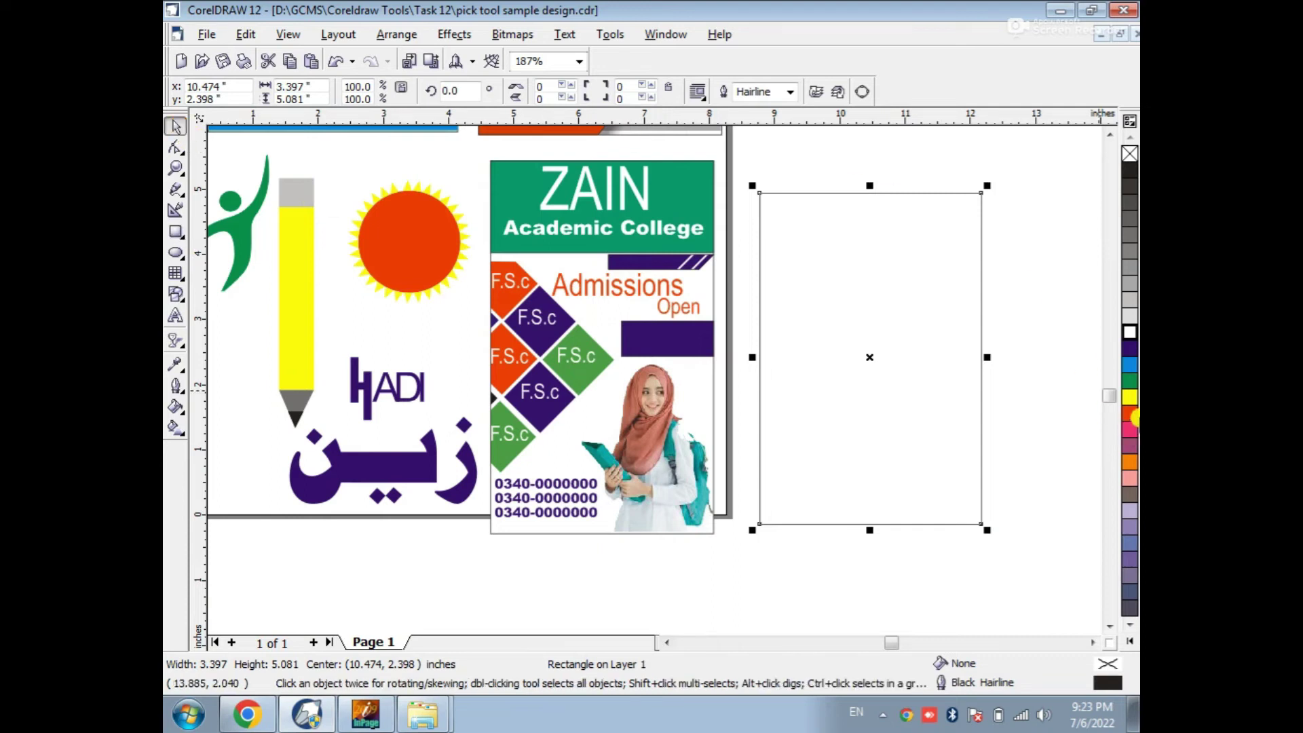
left_click_drag(877, 531, 859, 283)
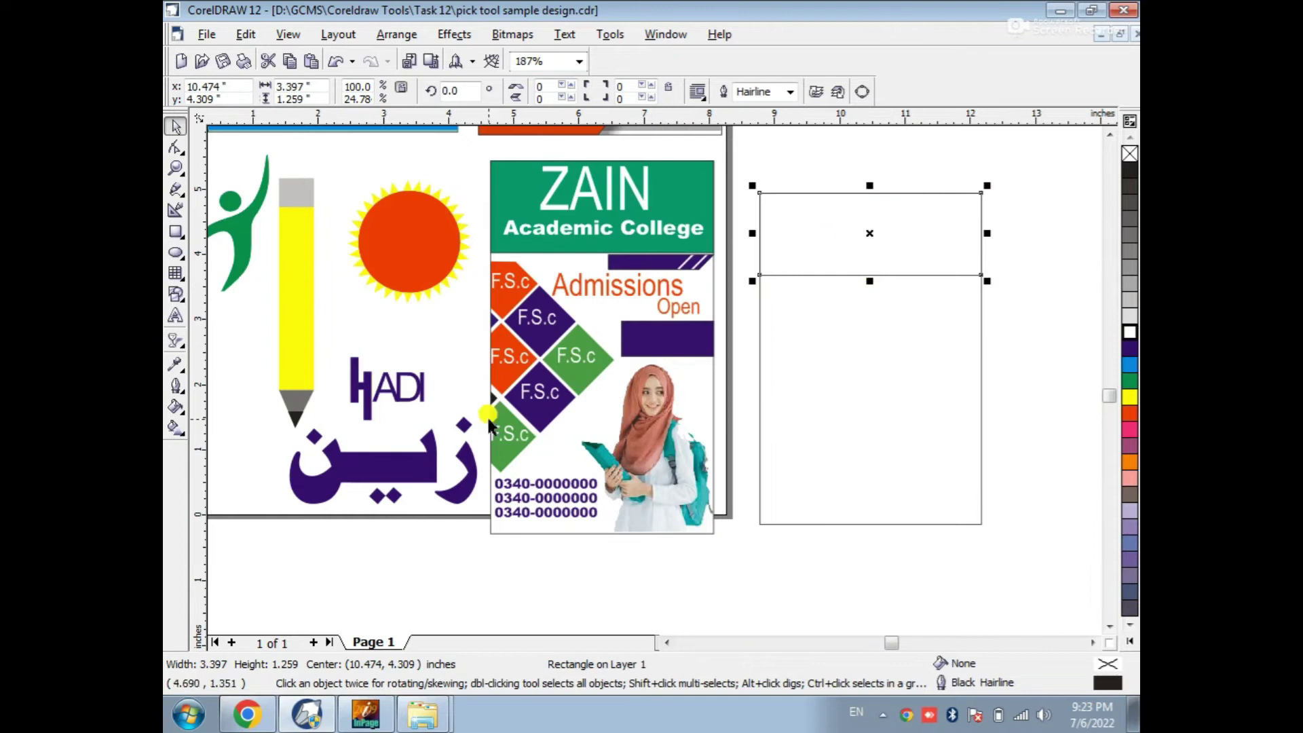
Place a copy of the orange poster's OPEN text in the new frame's header
scroll(716, 398, "down", 3)
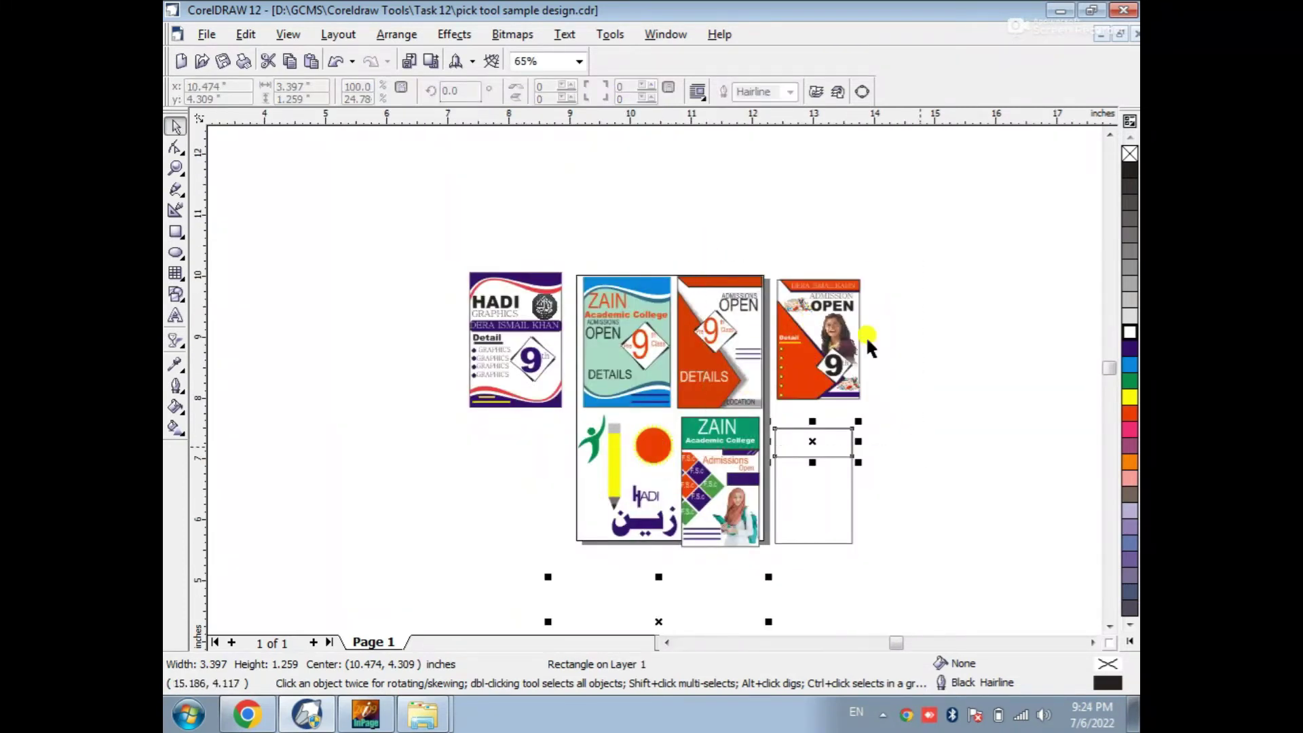
scroll(864, 344, "up", 3)
left_click(721, 239)
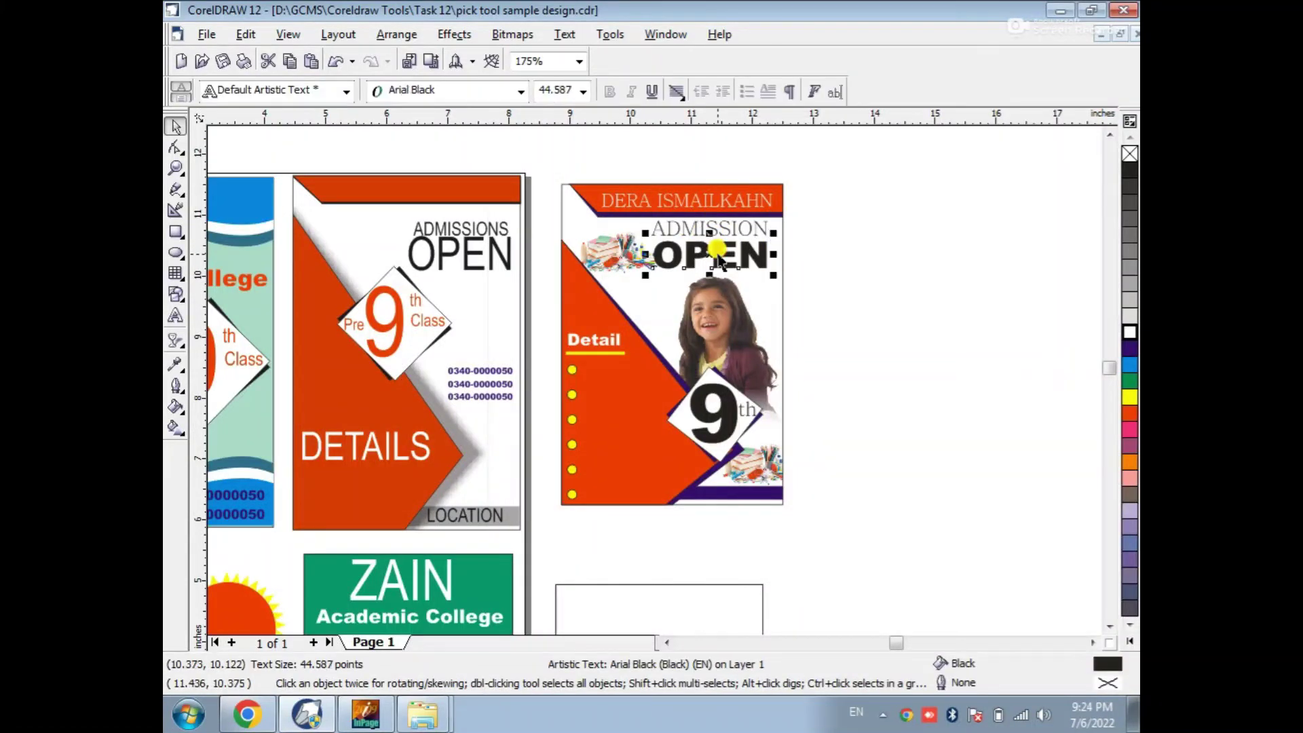
left_click_drag(710, 243, 634, 592)
Replace the wording of the OPEN copy in the new header with AL HADI
left_click(843, 550)
key("F2")
left_click_drag(531, 536, 802, 675)
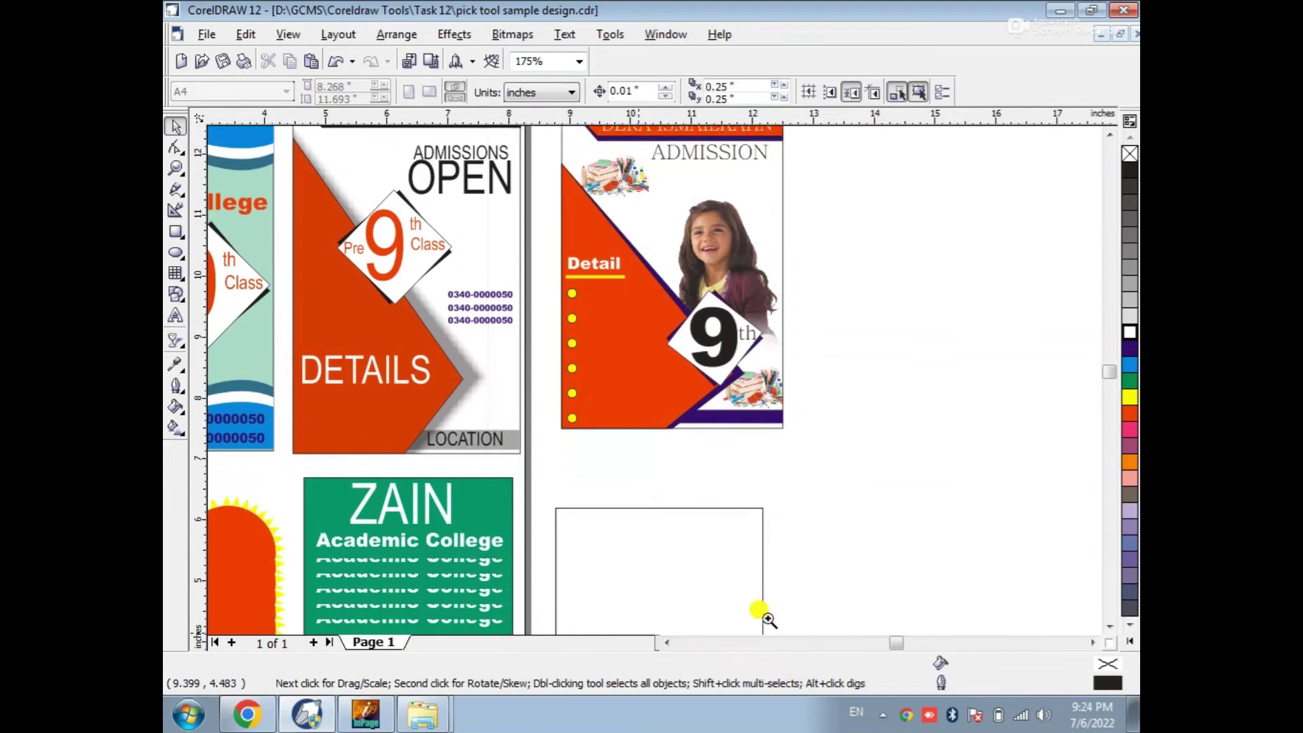
double_click(606, 298)
double_click(604, 292)
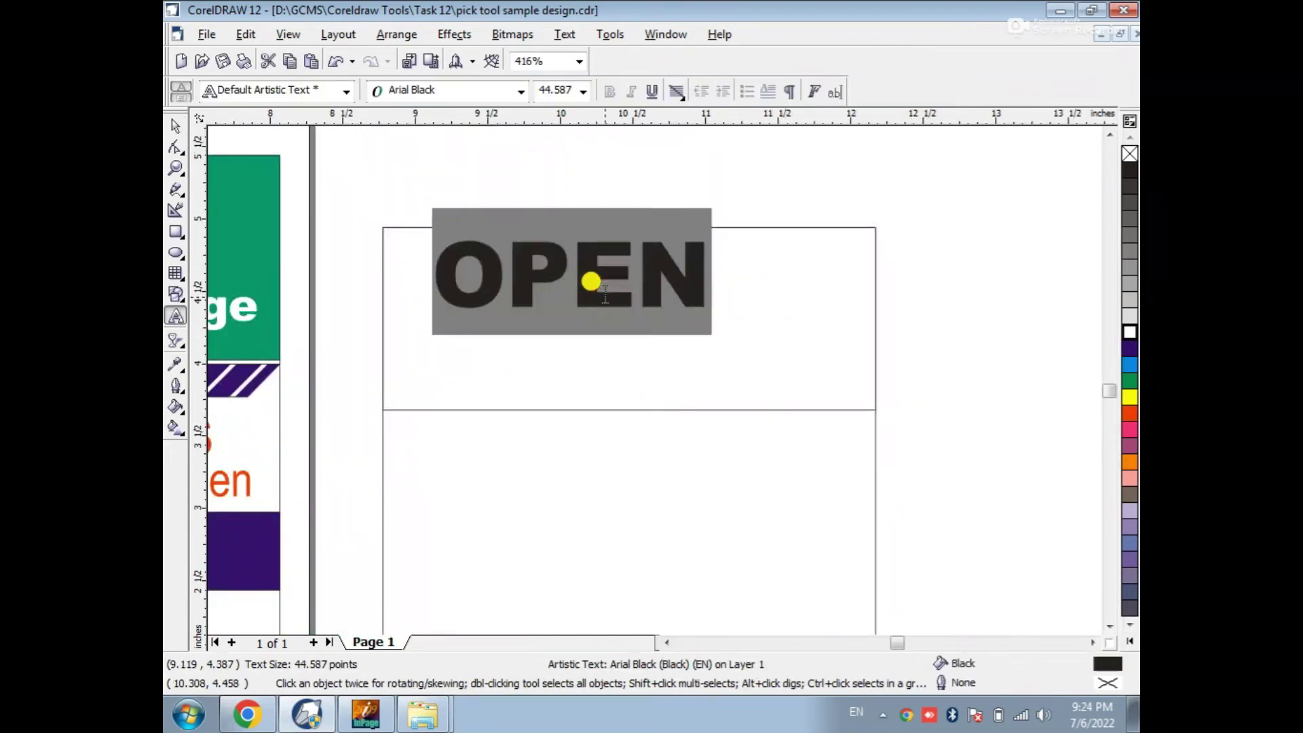
type("AL HADI")
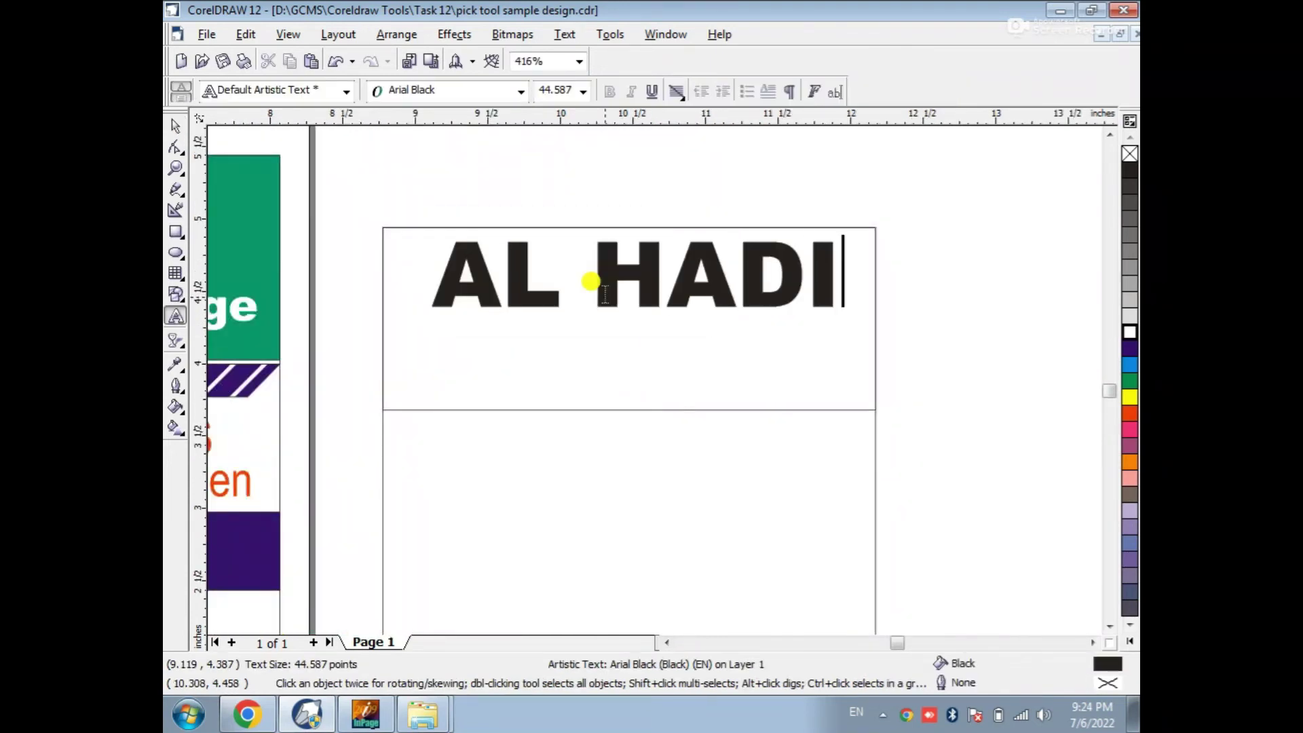
left_click(177, 128)
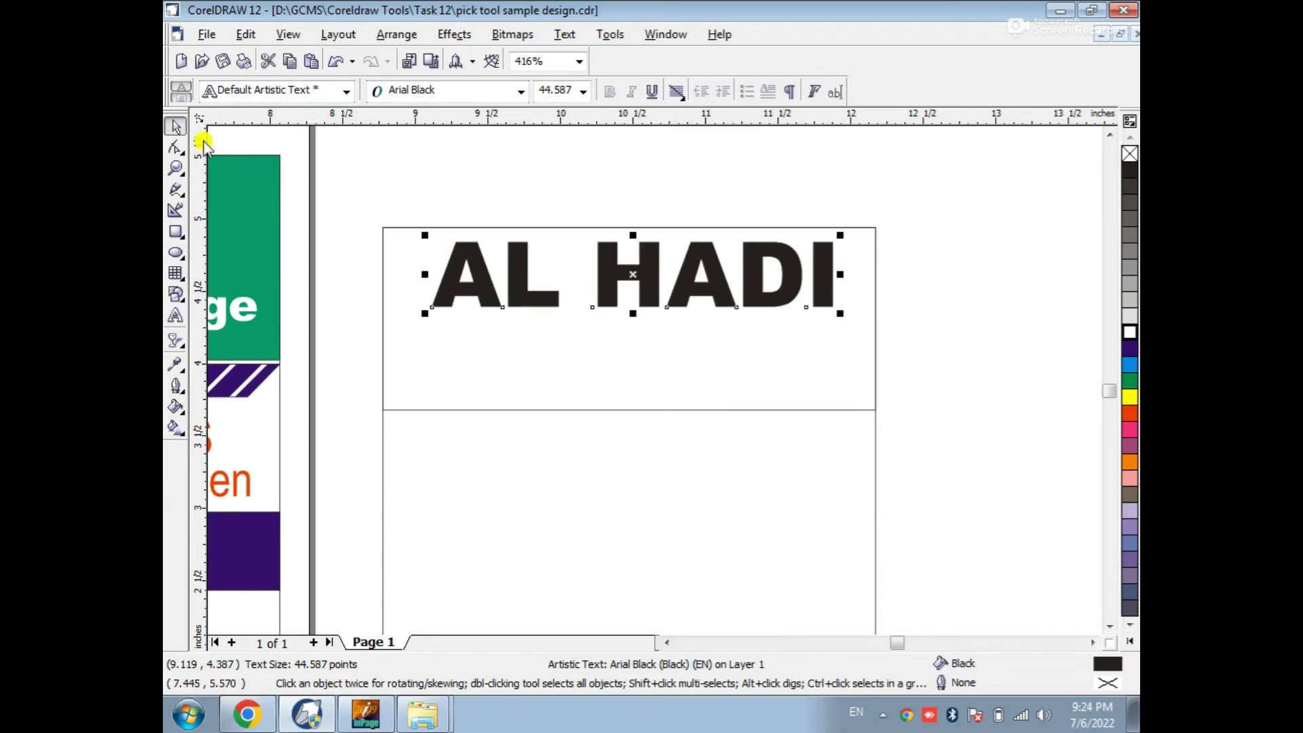
Shift the AL HADI text left and enlarge it to about 49.4 points to span the header
left_click_drag(514, 304, 486, 303)
left_click_drag(806, 299, 866, 366)
left_click(953, 346)
Place a copy of AL HADI directly beneath it in the header and replace its wording with GRAPHICS
left_click(655, 287)
right_click(639, 356)
left_click_drag(642, 275, 639, 356)
double_click(640, 354)
double_click(640, 353)
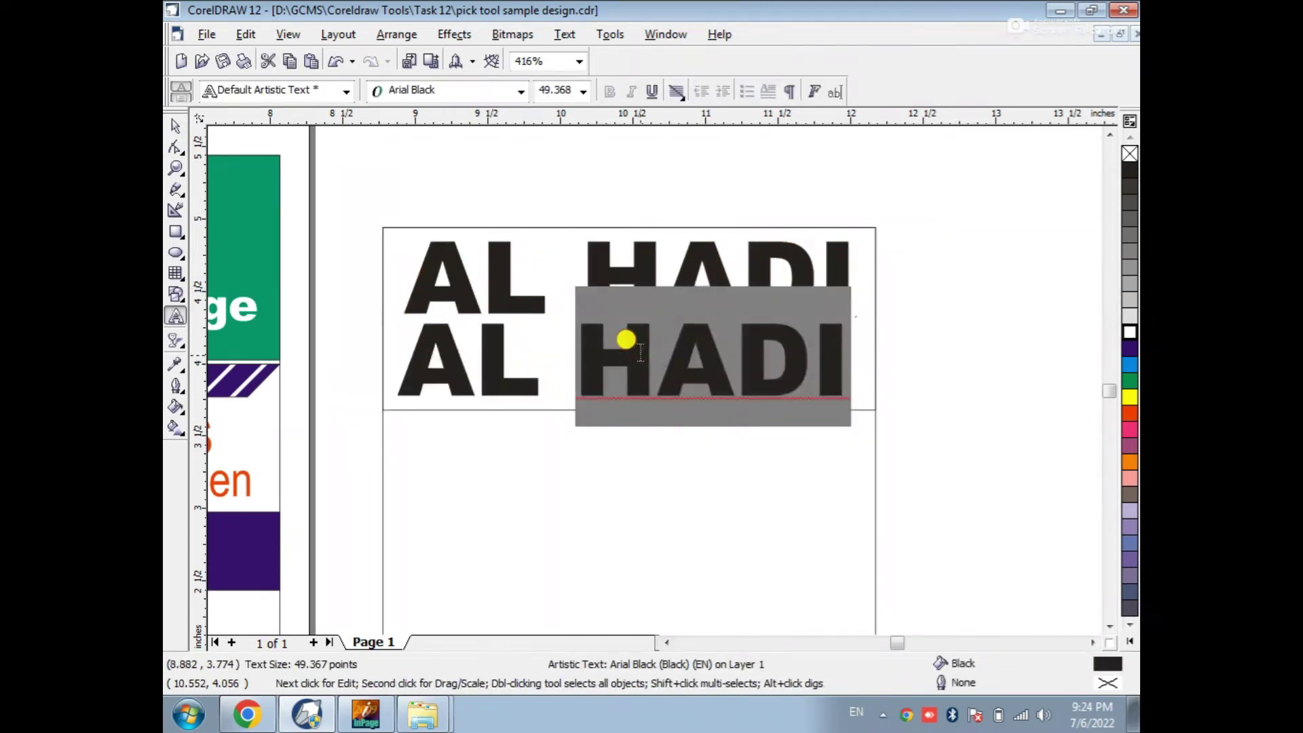
left_click(638, 350)
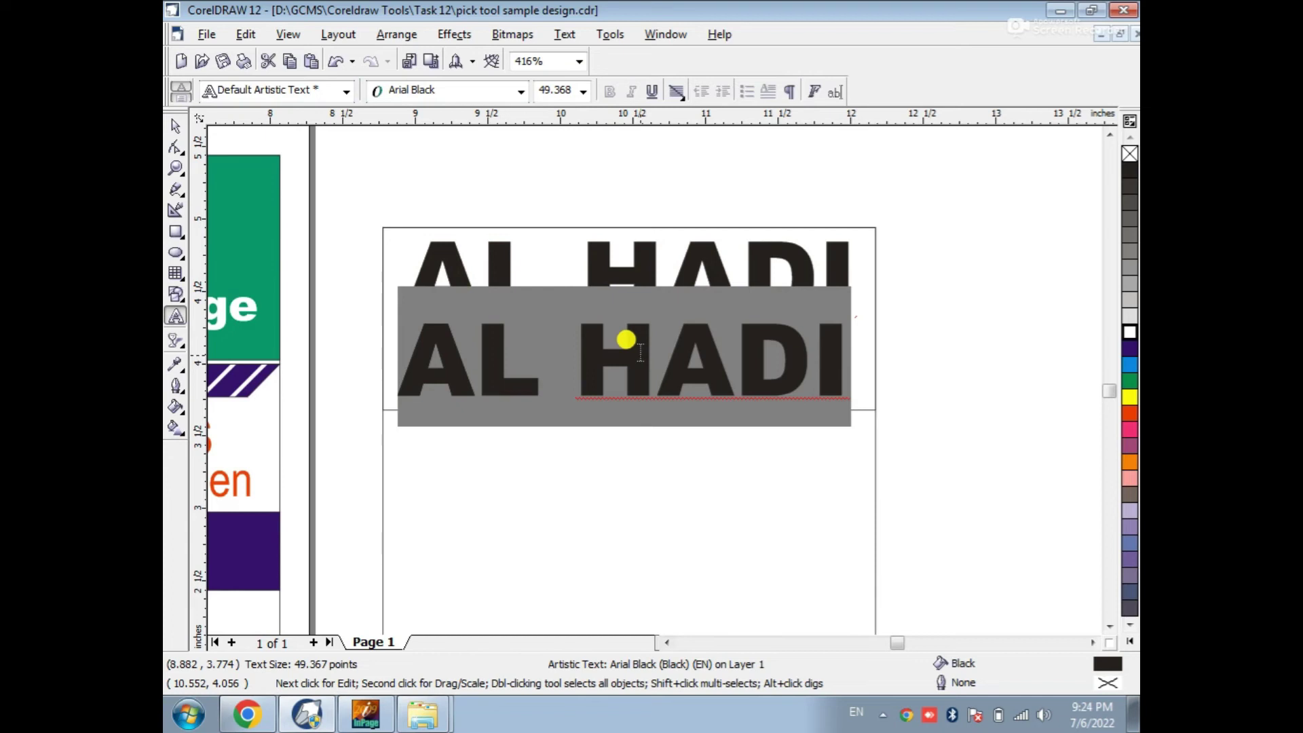
type("GRAPHICS")
left_click(175, 126)
Change GRAPHICS to Arial, shrink it, and space its letters across the header width just beneath AL HADI
left_click(520, 91)
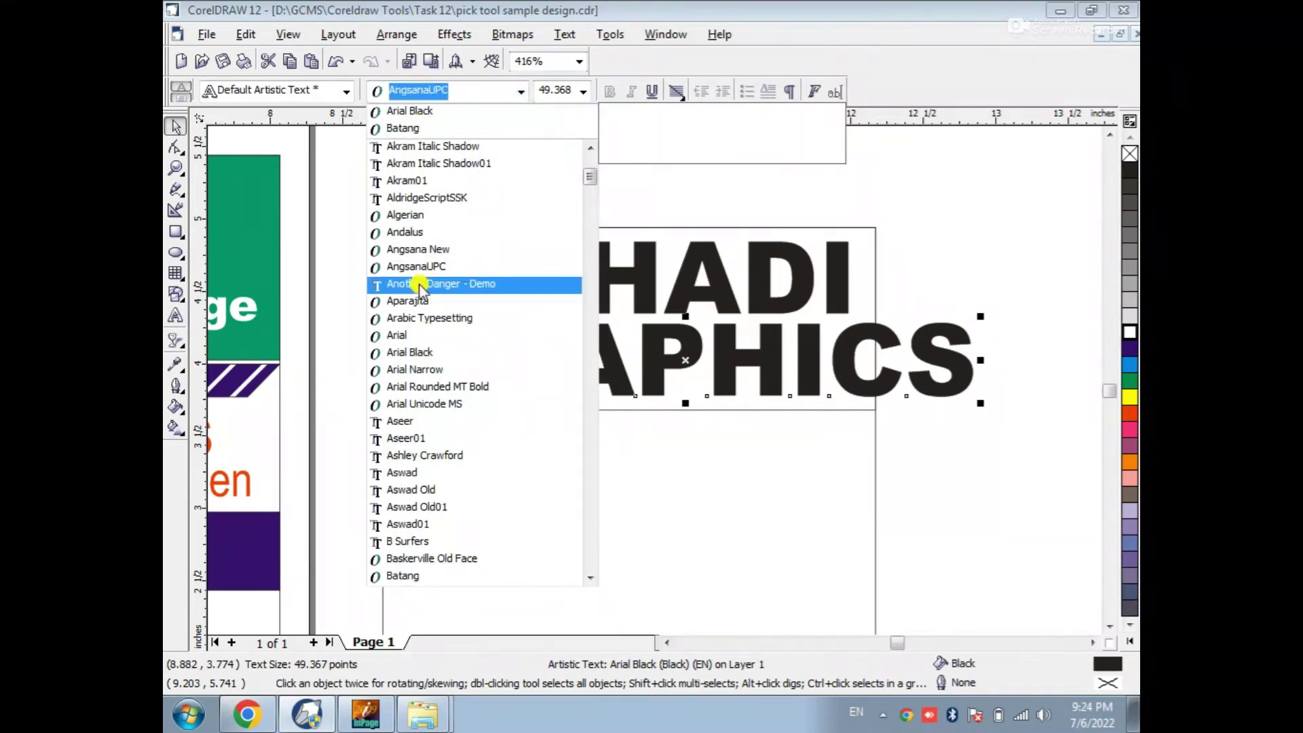
left_click(400, 335)
left_click_drag(918, 319, 893, 365)
left_click(175, 145)
left_click_drag(644, 399, 864, 404)
left_click(175, 131)
left_click_drag(619, 375, 618, 329)
left_click(890, 335)
Widen the letter spacing of AL HADI slightly to match the width of GRAPHICS
left_click(805, 290)
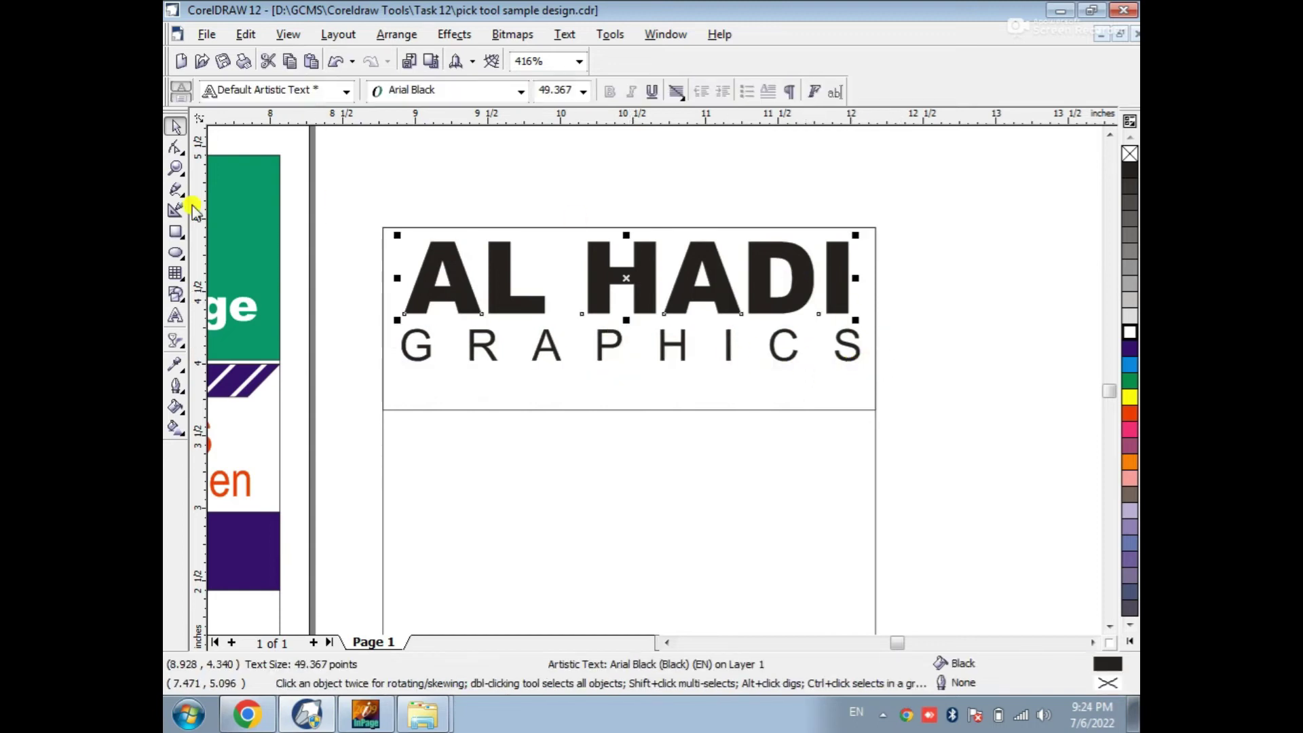
left_click(175, 150)
left_click_drag(849, 321, 861, 315)
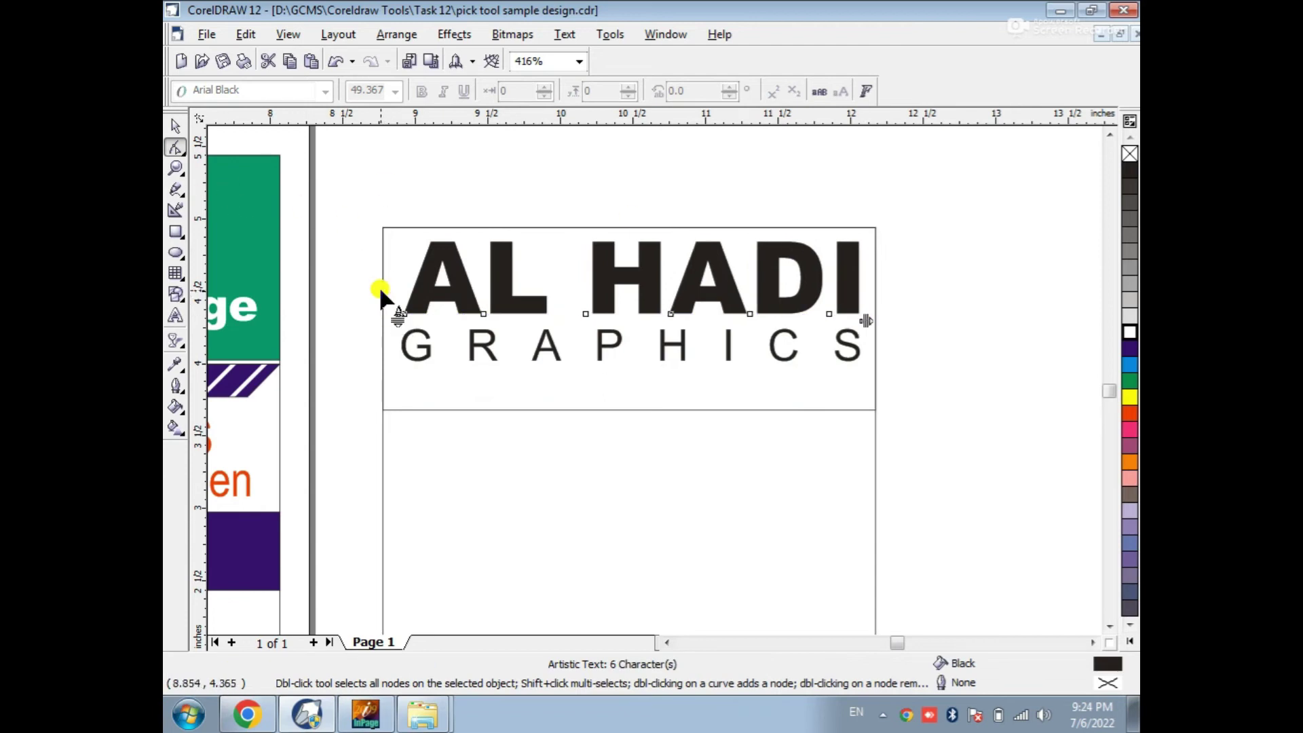
left_click(175, 126)
Move the AL HADI and GRAPHICS lines together slightly down to centre them in the header
left_click_drag(944, 215, 364, 375)
left_click_drag(587, 273, 586, 289)
left_click(1053, 322)
Fill the header rectangle behind AL HADI GRAPHICS with dark Blue
key("F3")
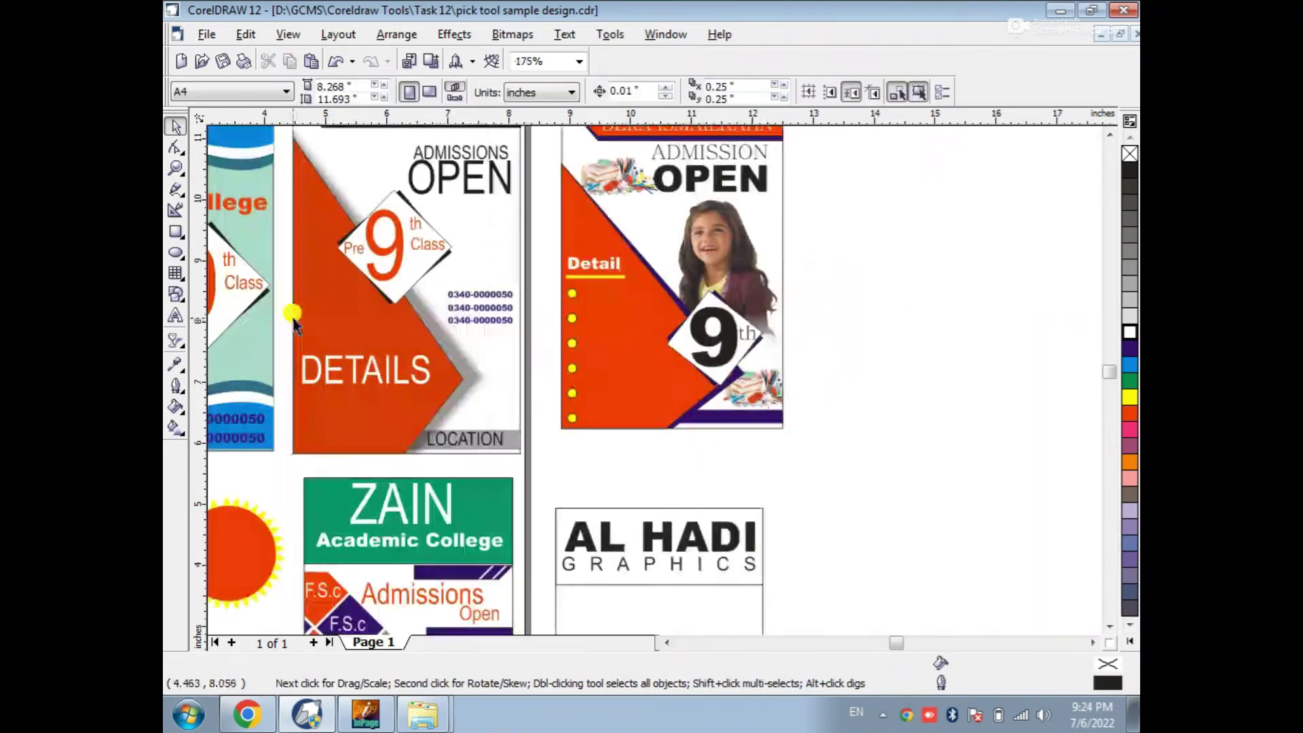
scroll(697, 581, "up", 3)
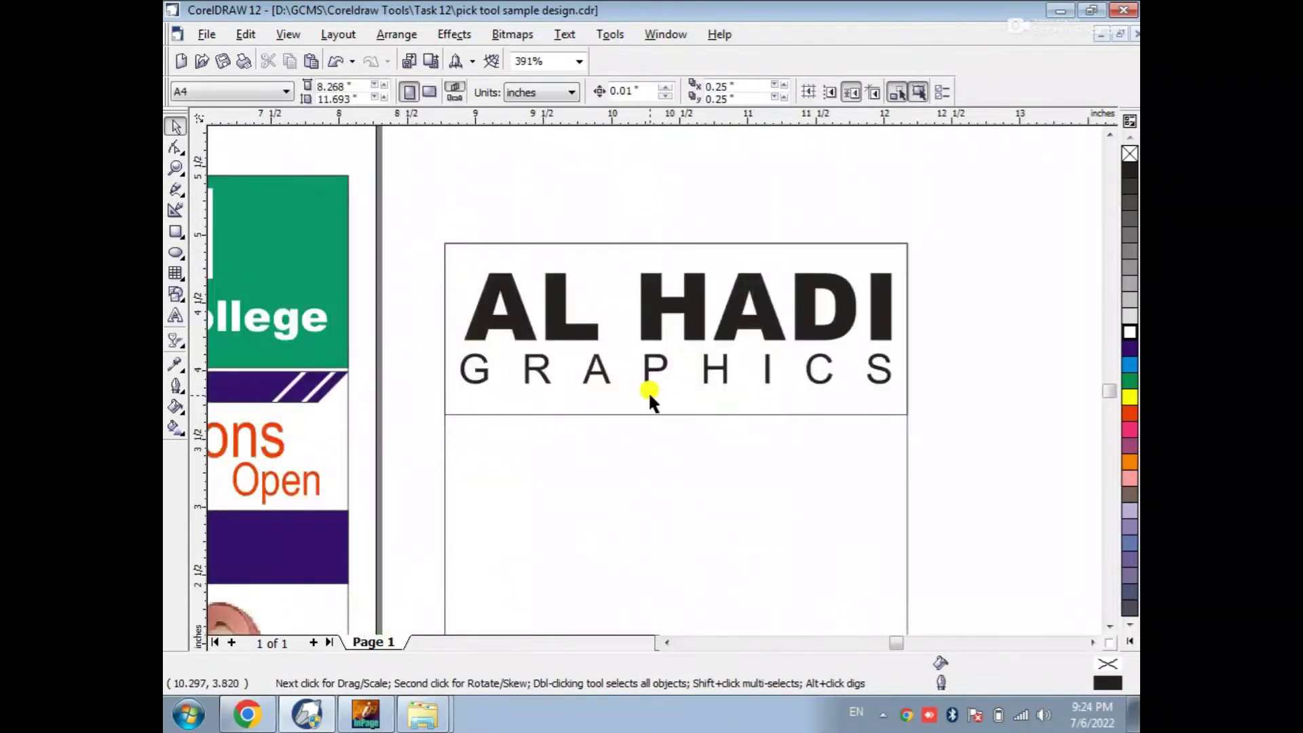
left_click(648, 414)
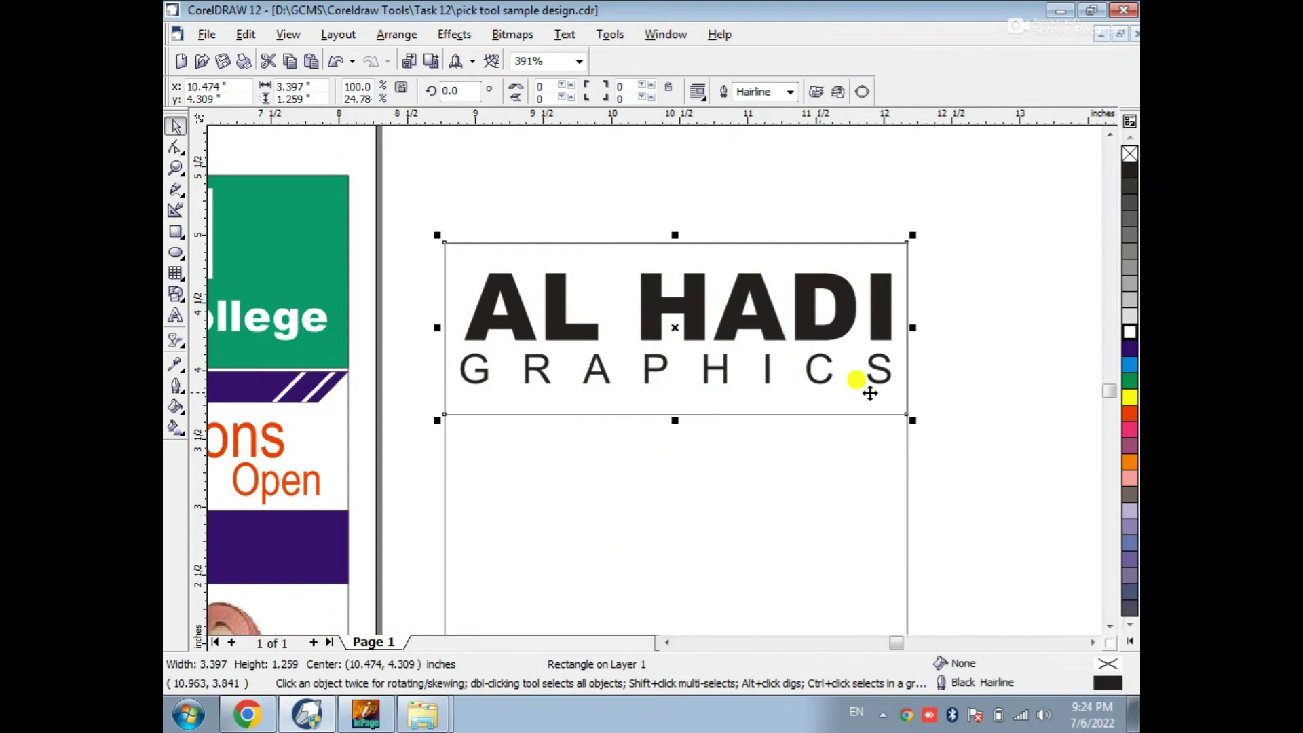
left_click(1129, 360)
left_click(1018, 299)
Fill both the AL HADI and GRAPHICS text lines White
left_click_drag(1006, 208, 449, 429)
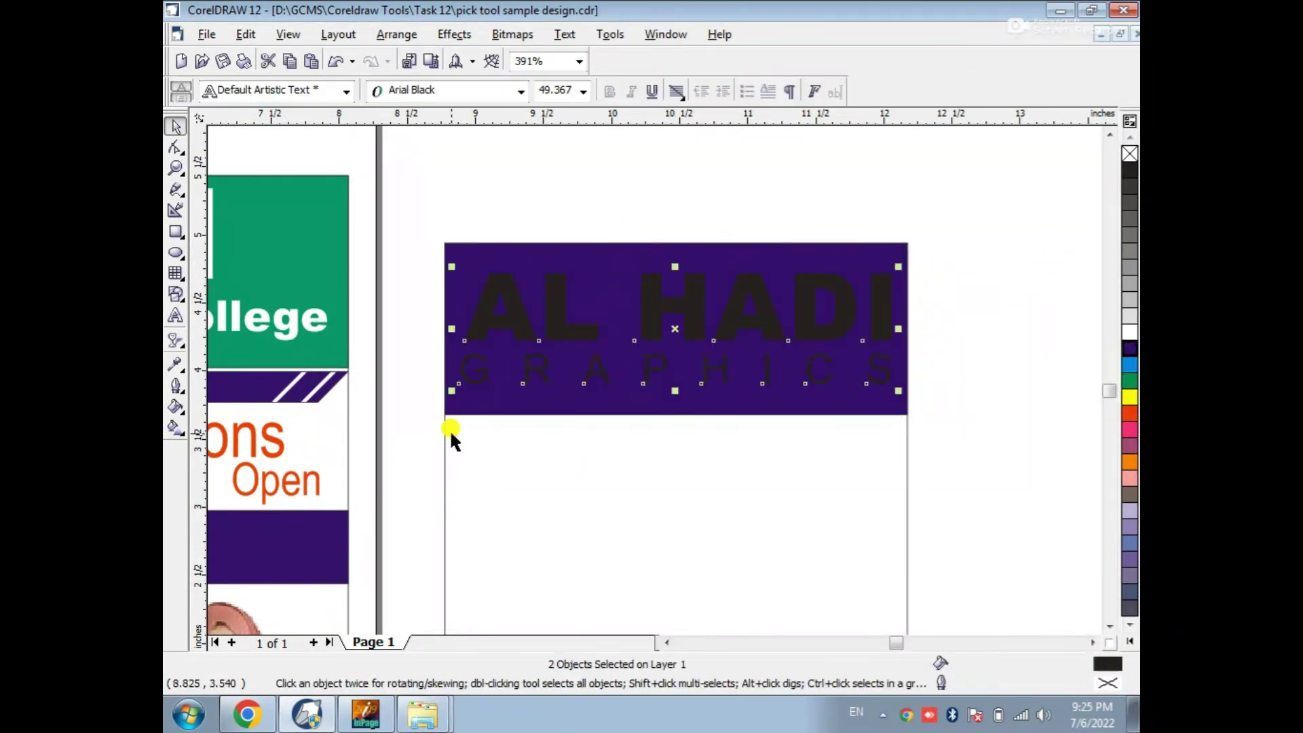
left_click(1130, 393)
left_click(1130, 335)
left_click(1007, 378)
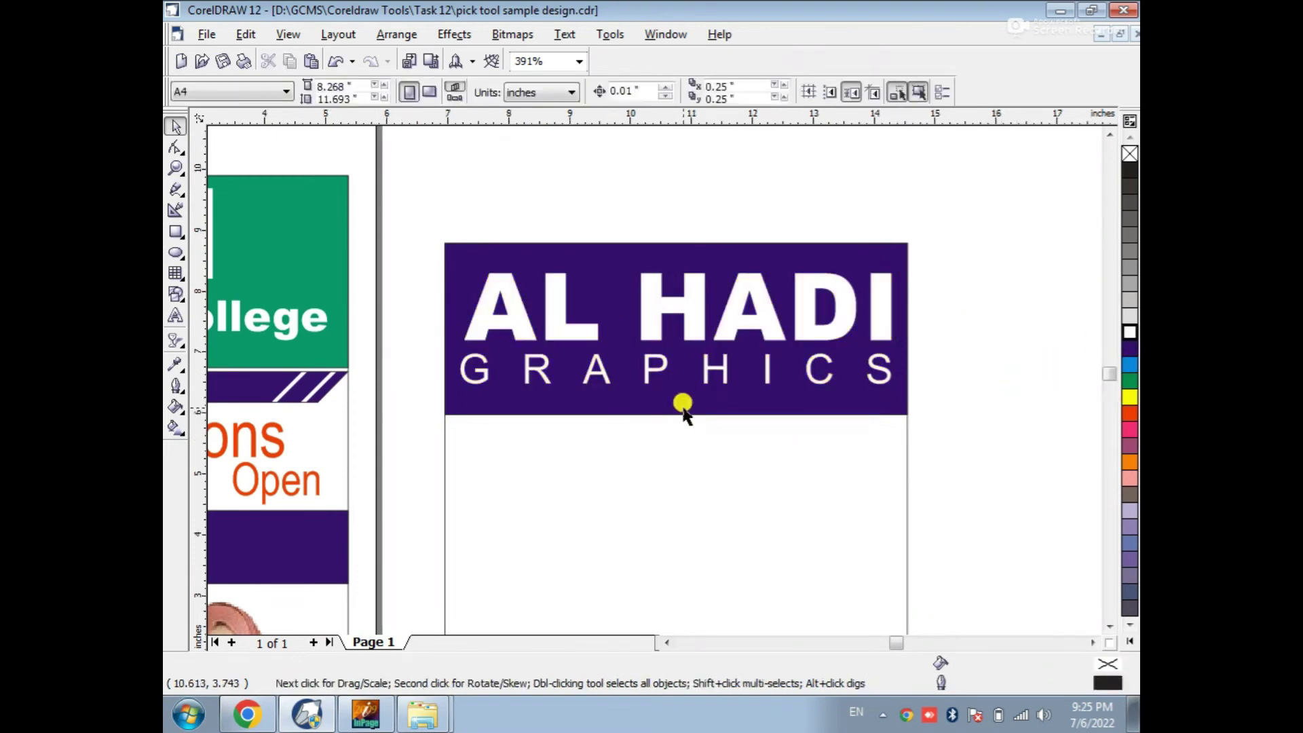
Draw a rectangle about 3.23 by 0.28 inches around the GRAPHICS line in the header
key("F3")
key("F2")
left_click_drag(372, 463, 869, 619)
key("F2")
left_click_drag(415, 292, 924, 419)
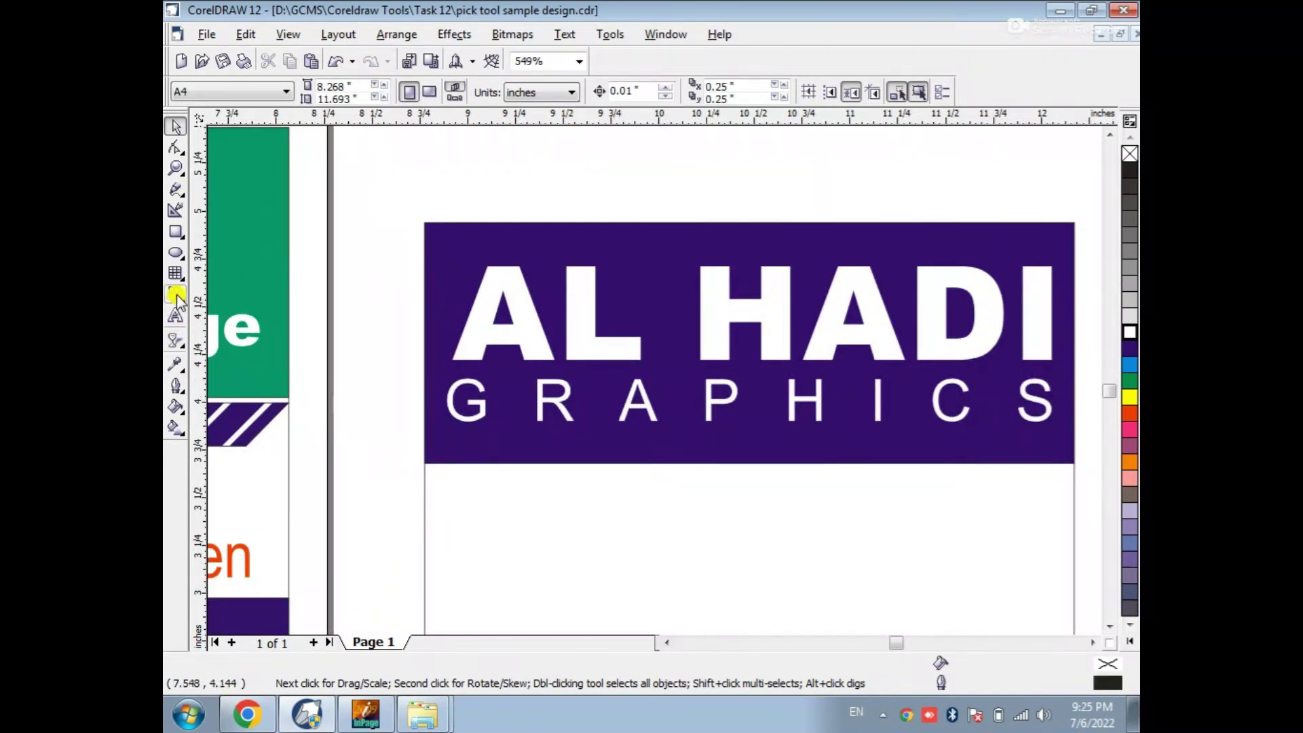
left_click(173, 234)
left_click_drag(439, 367, 1057, 420)
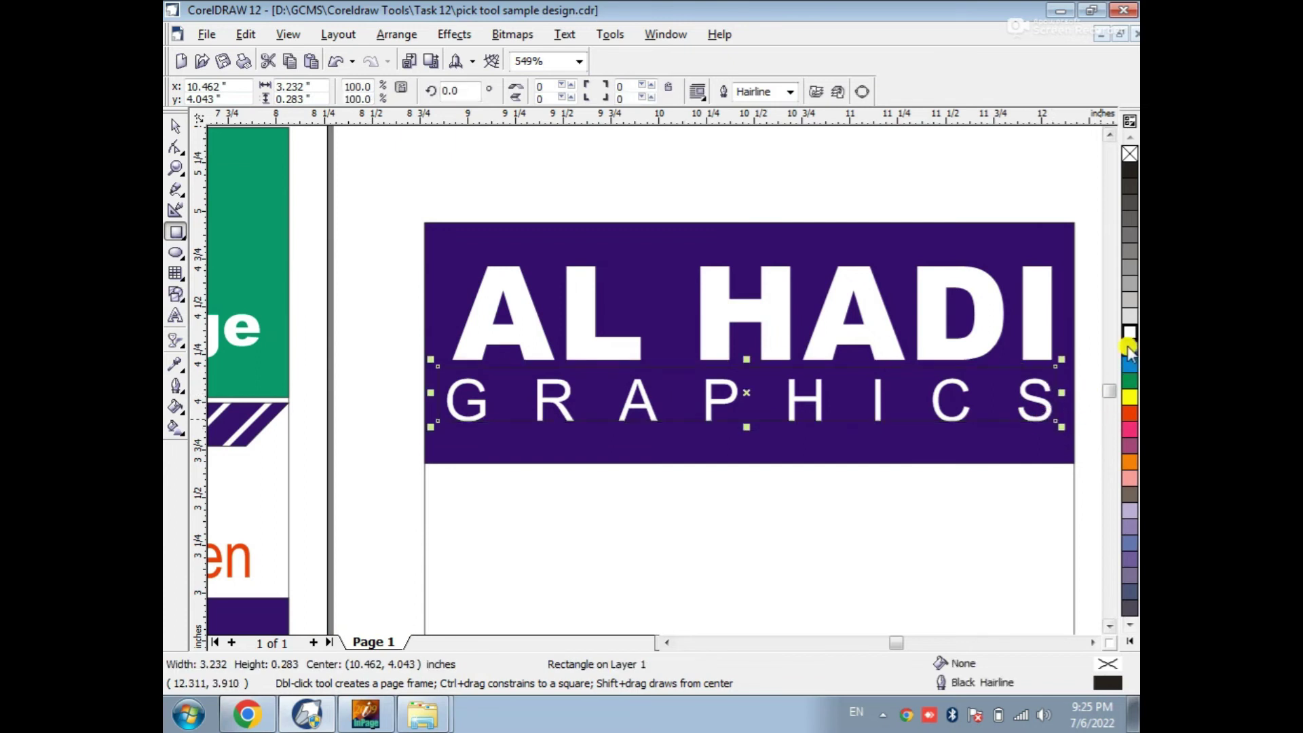
Fill the rectangle over the GRAPHICS line White and move it down clear of the text
left_click(1129, 334)
left_click(176, 126)
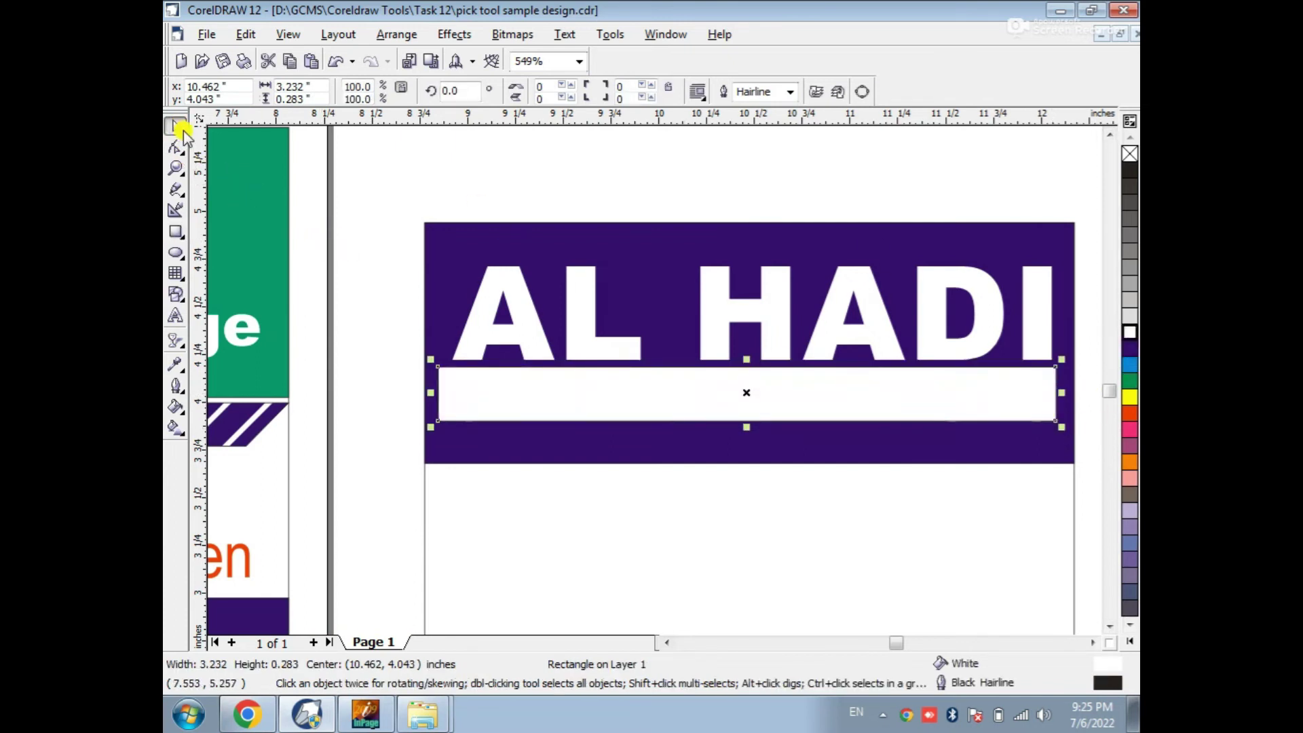
left_click(614, 460)
left_click_drag(384, 357, 1053, 432)
left_click_drag(982, 400, 971, 445)
Fill the GRAPHICS text Yellow and move the white rectangle back up behind it
left_click(963, 390)
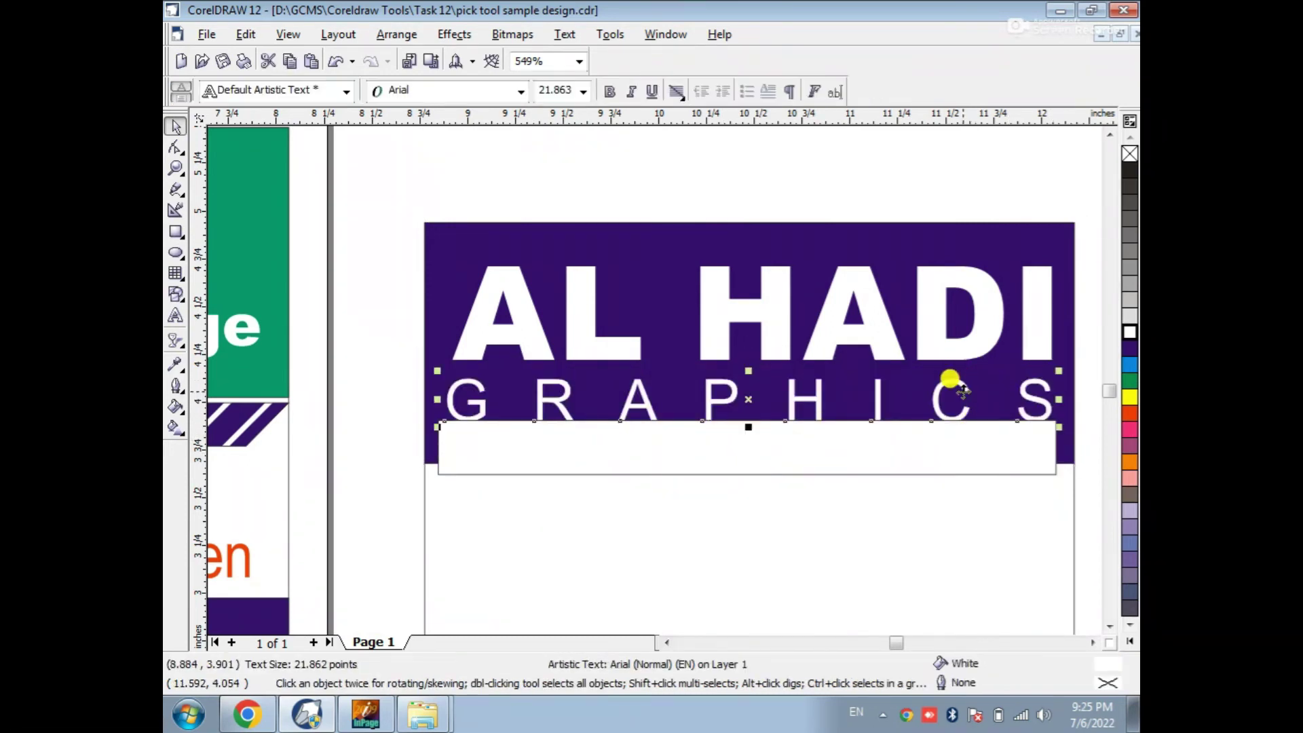
left_click(1130, 399)
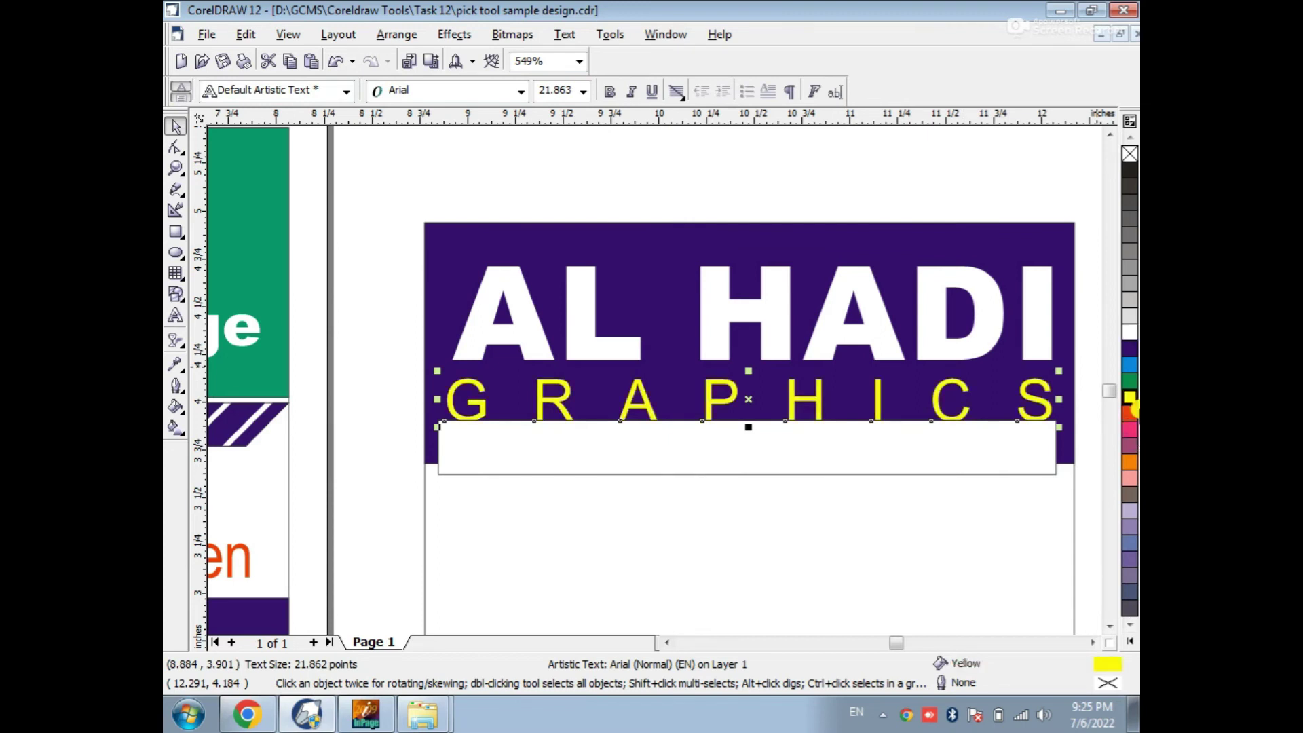
left_click(893, 462)
key("Up")
key("Up")
key("Up")
key("Up")
key("Up")
key("Up")
key("Up")
key("Up")
key("Up")
key("Up")
key("Up")
key("Up")
key("Up")
key("Up")
key("Up")
key("Up")
key("Up")
key("Up")
key("Up")
key("Up")
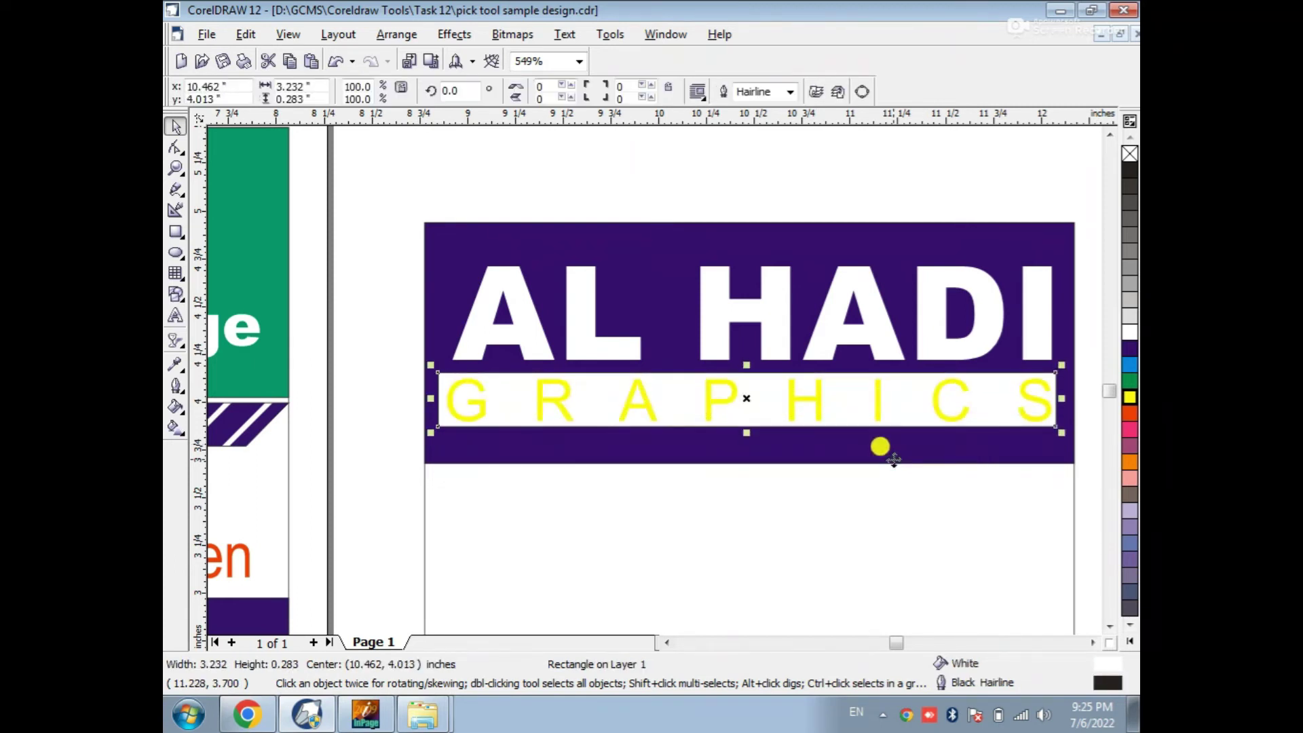
Fill the GRAPHICS text dark Blue to match the header
left_click(813, 394)
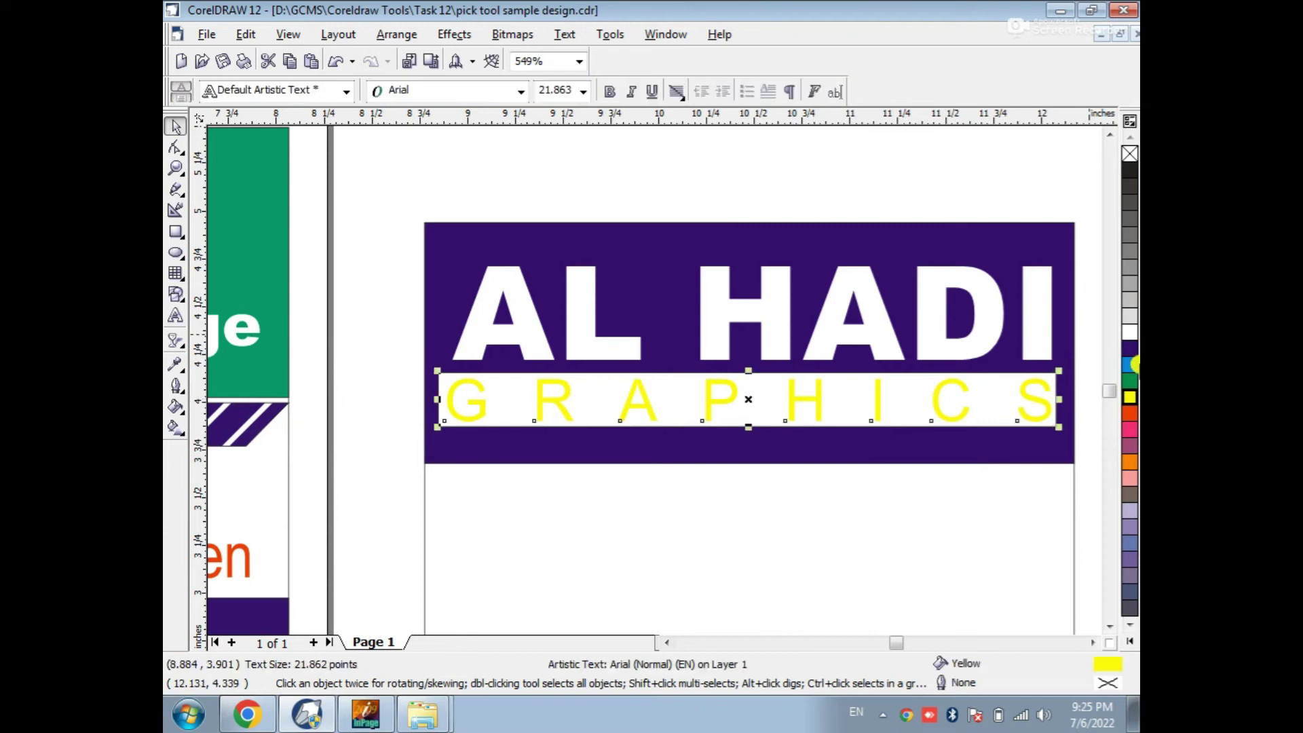
left_click_drag(1133, 354, 1058, 421)
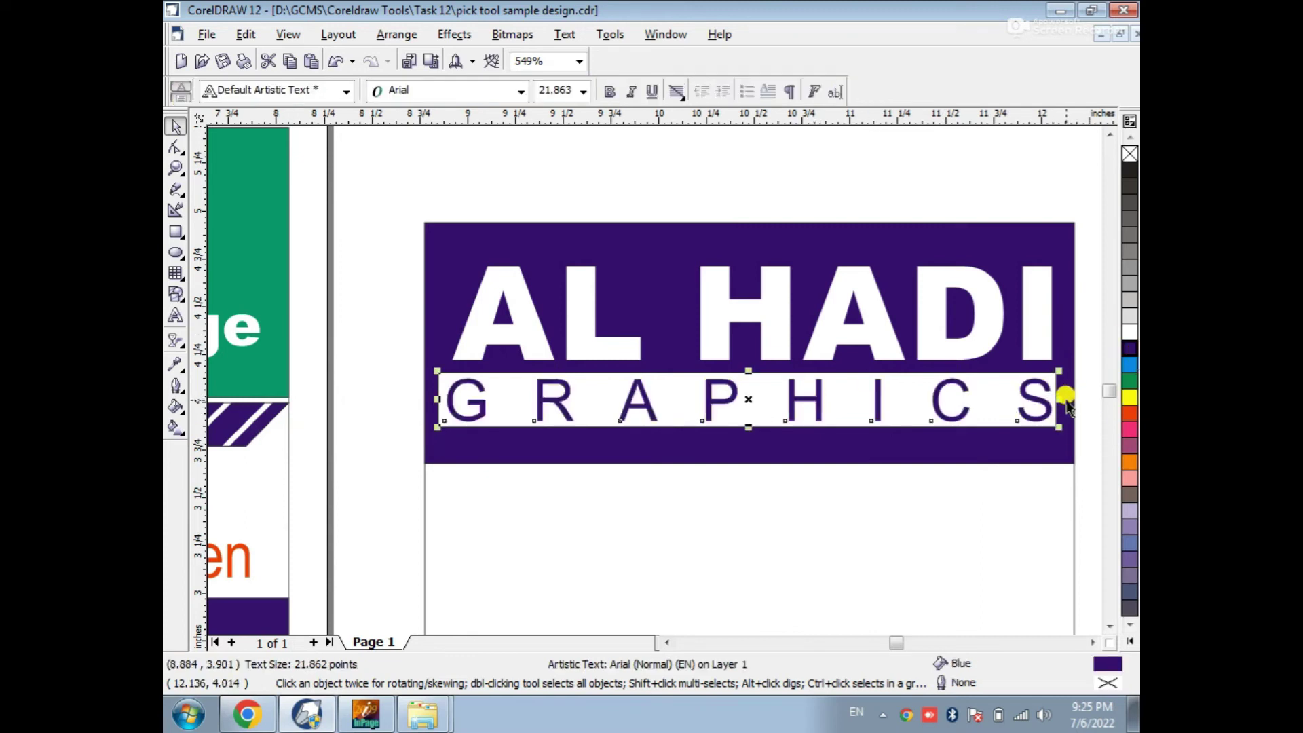
left_click(762, 534)
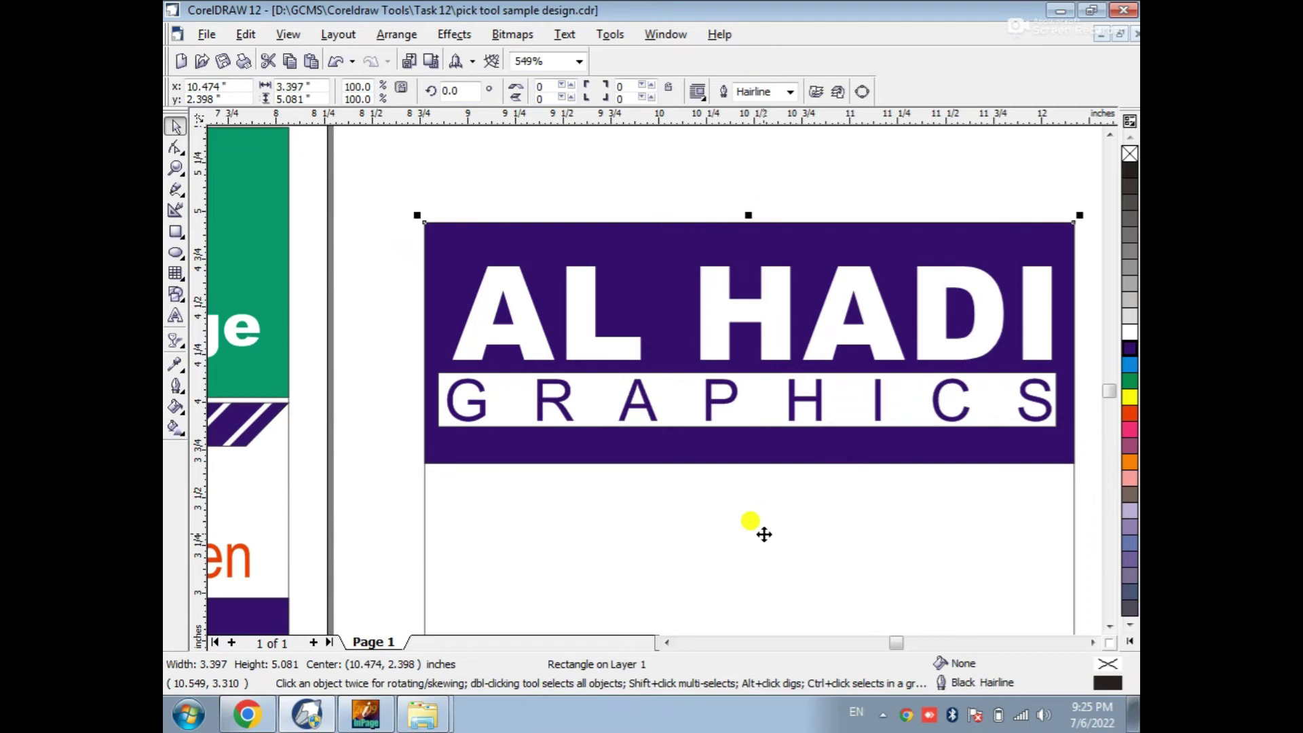
Compare the AL HADI header with the green ZAIN sample and the other posters around the page
key("F3")
left_click(937, 368)
key("F3")
key("F2")
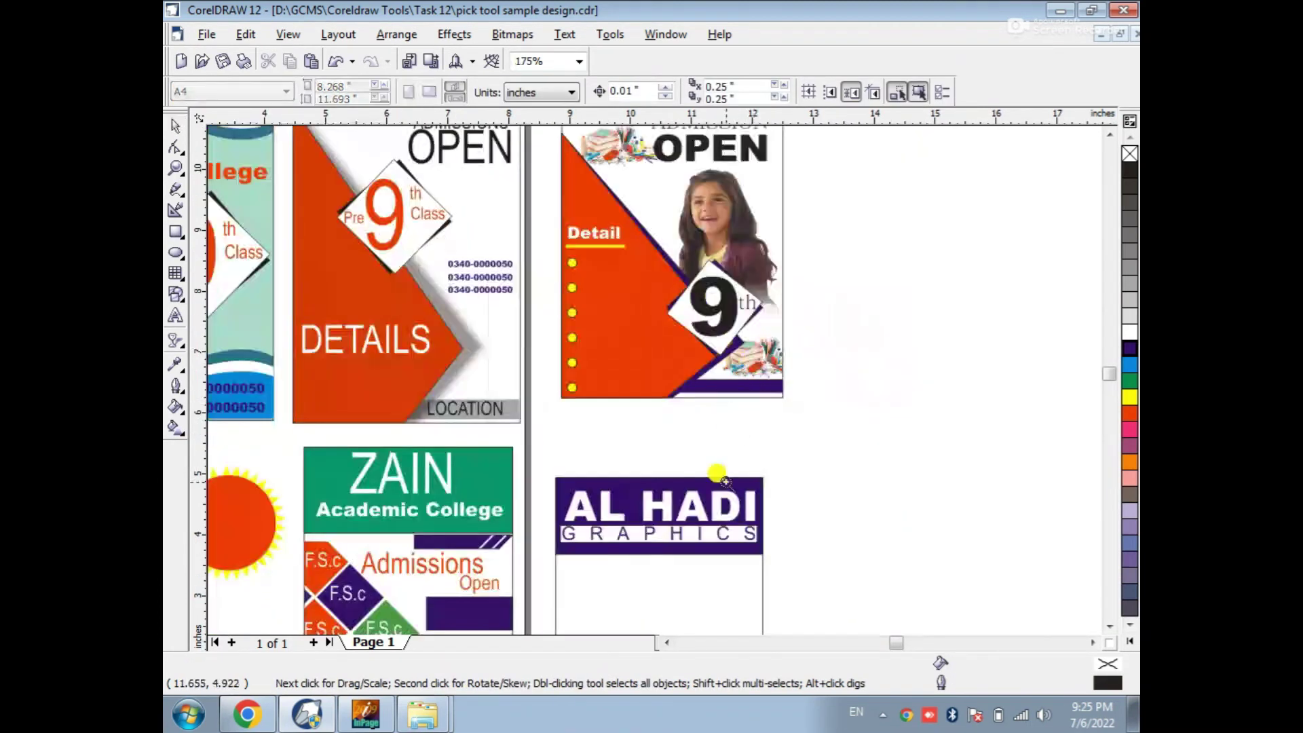
scroll(610, 412, "up", 2)
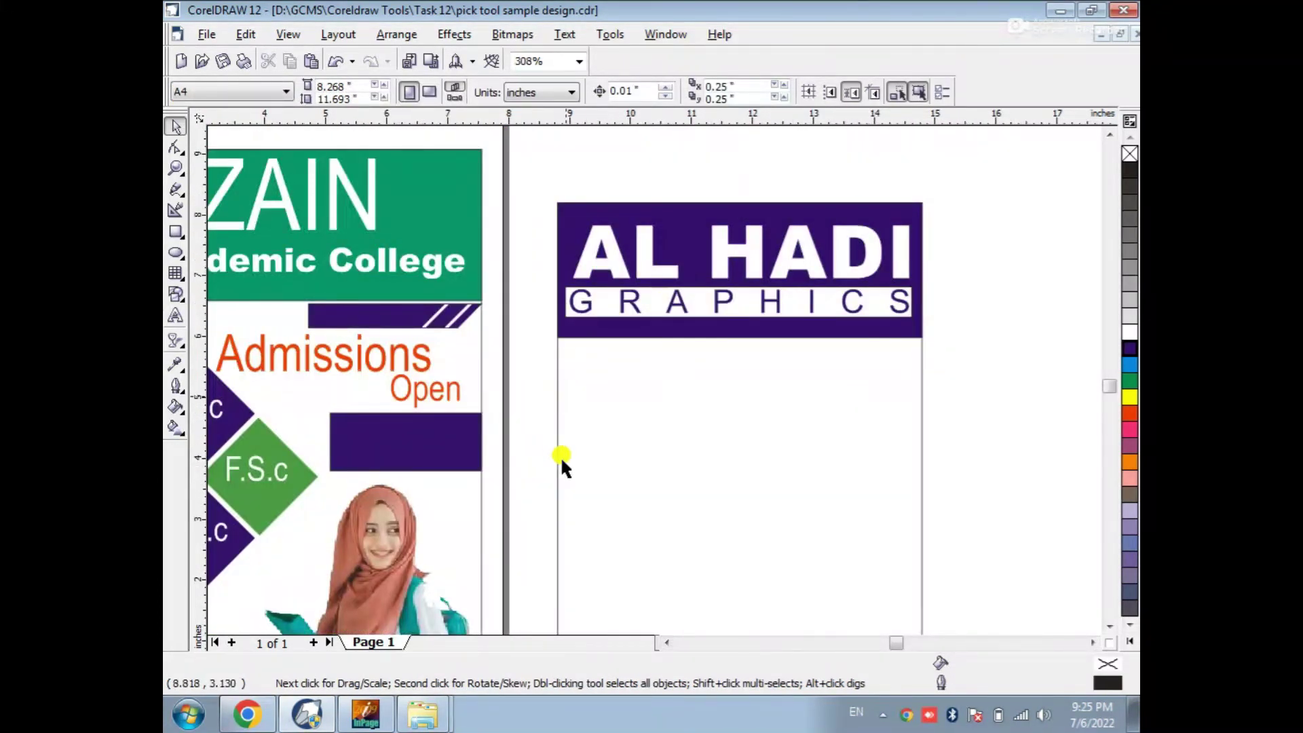
scroll(560, 456, "down", 2)
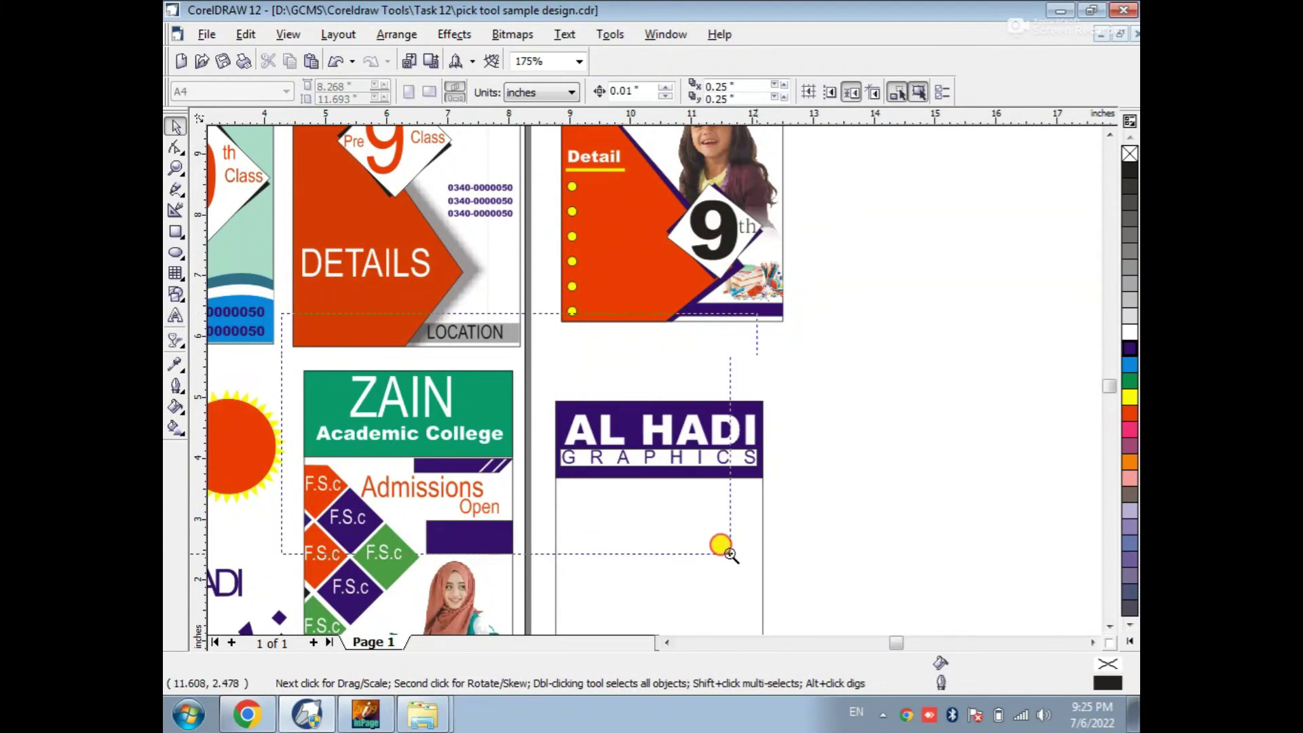
scroll(576, 501, "up", 2)
scroll(541, 474, "down", 2)
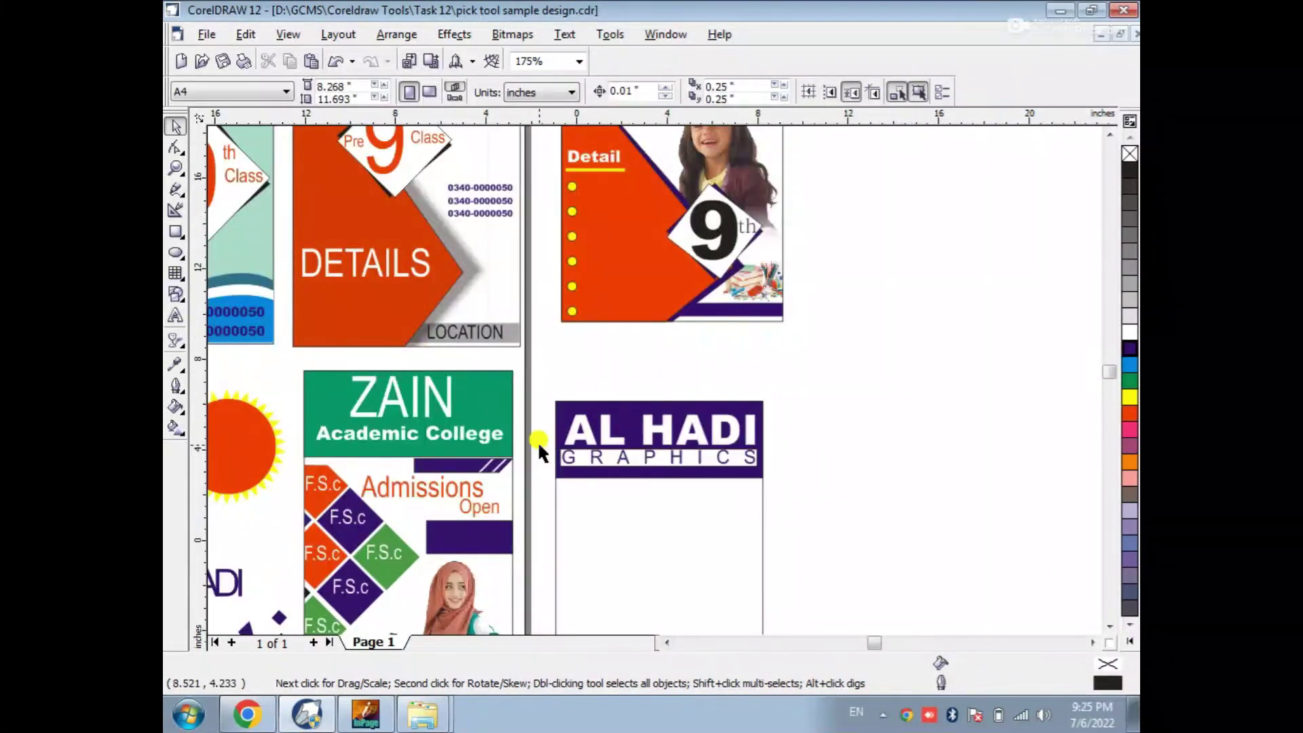
scroll(538, 441, "down", 3)
Copy the ADMISSION and OPEN text from the orange poster into the blank area below the AL HADI header
left_click_drag(547, 289, 907, 499)
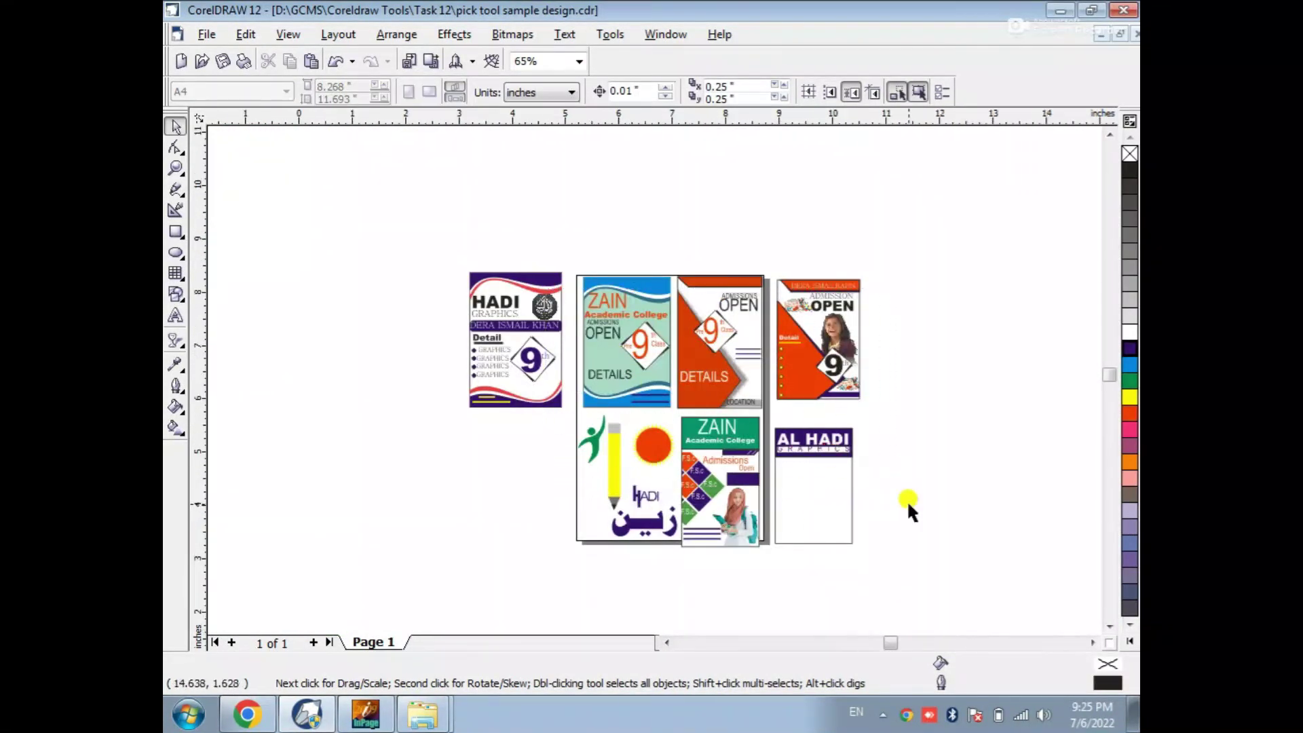
left_click(879, 164)
left_click(887, 150, "shift")
scroll(815, 129, "up", 1)
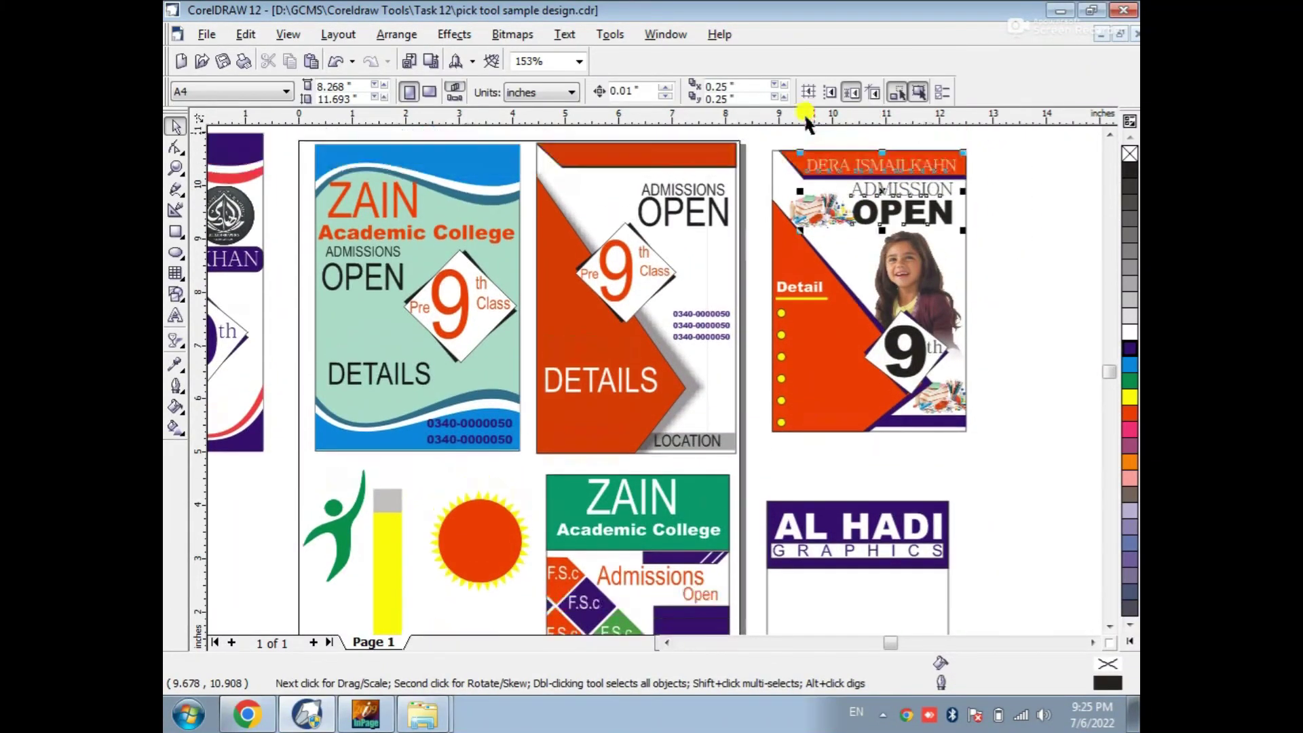
left_click(894, 194, "shift")
left_click_drag(880, 199, 869, 538)
Delete the unneeded copied object and nudge the ADMISSION OPEN text slightly up beneath the header
left_click_drag(1015, 466, 775, 515)
key("Delete")
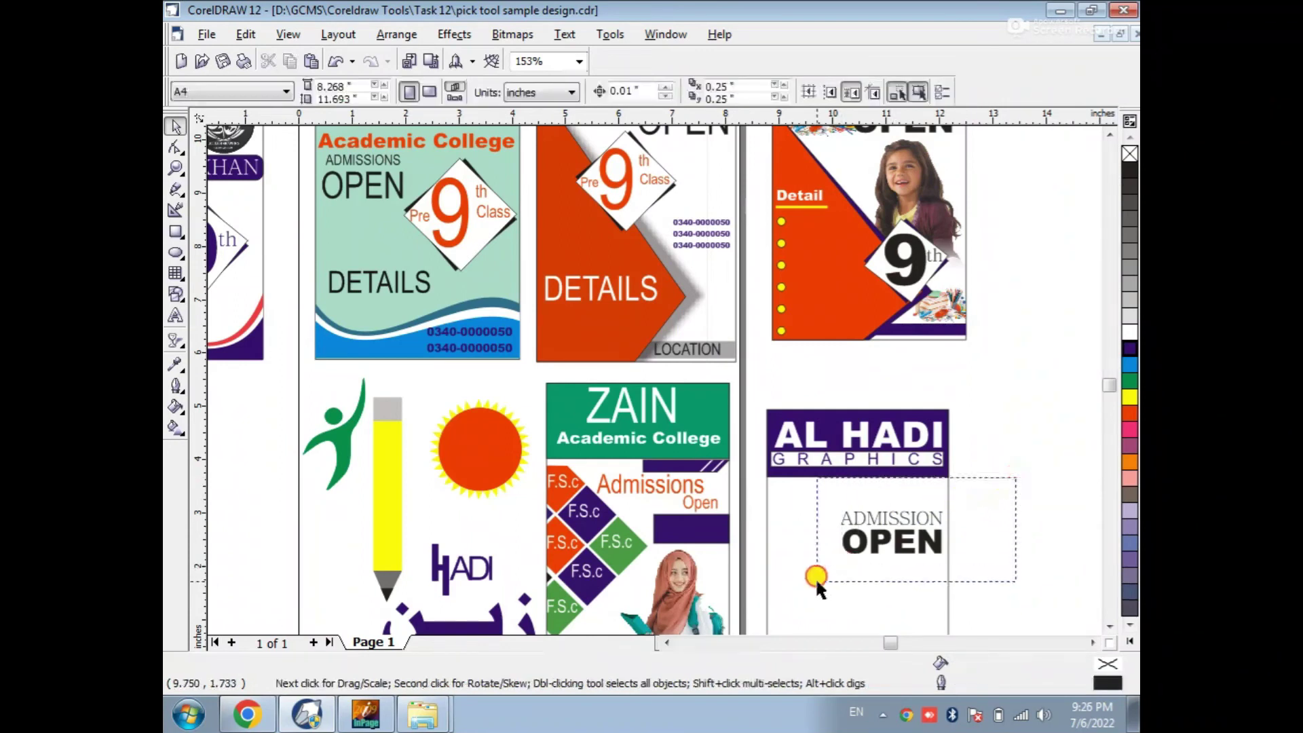
left_click_drag(816, 576, 816, 577)
key("Up")
key("Up")
key("F4")
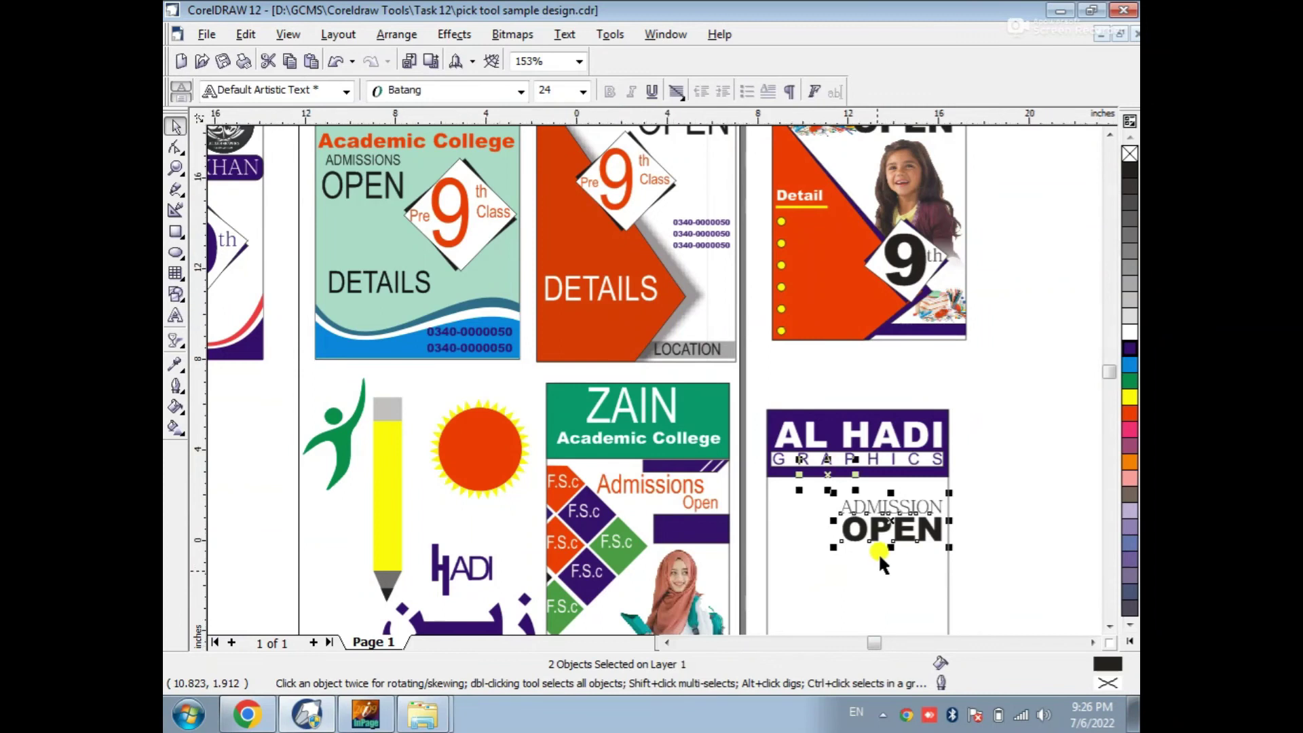
left_click(962, 567)
key("F2")
left_click_drag(664, 414, 874, 545)
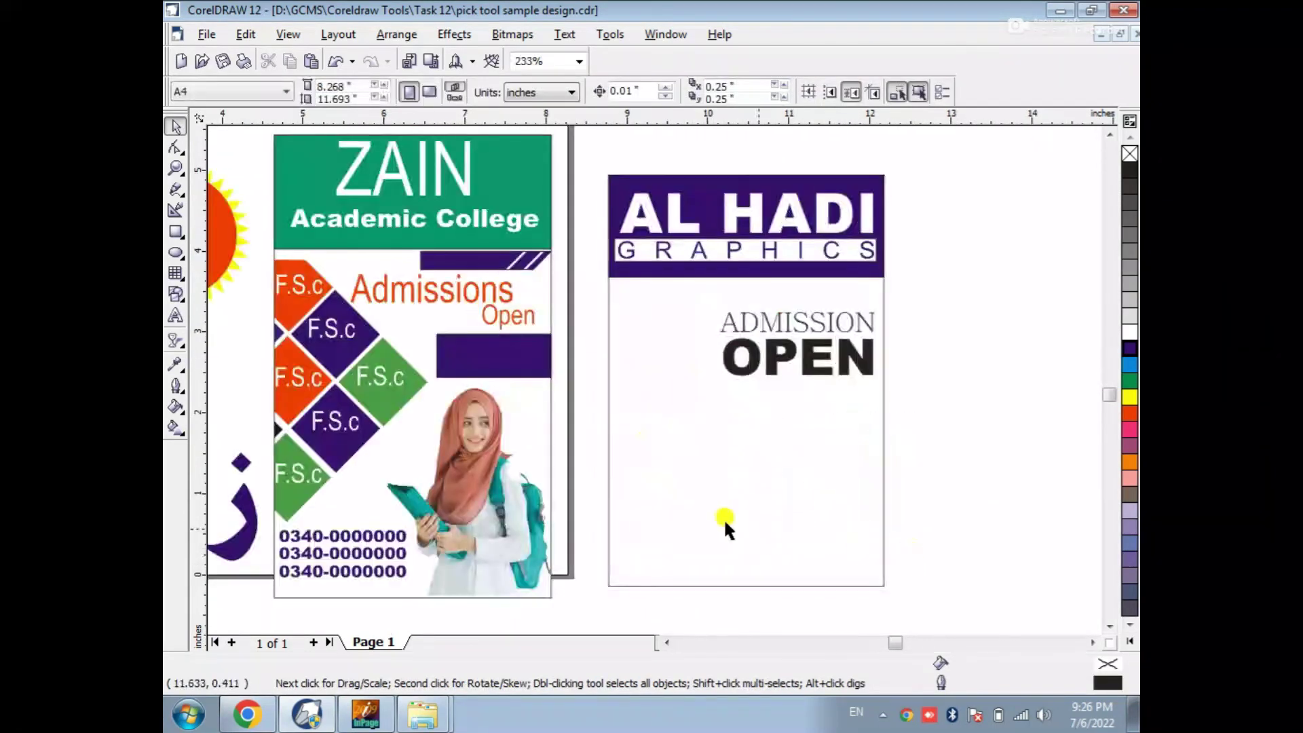
left_click(517, 513)
left_click_drag(484, 500, 737, 500)
key("ctrl+z")
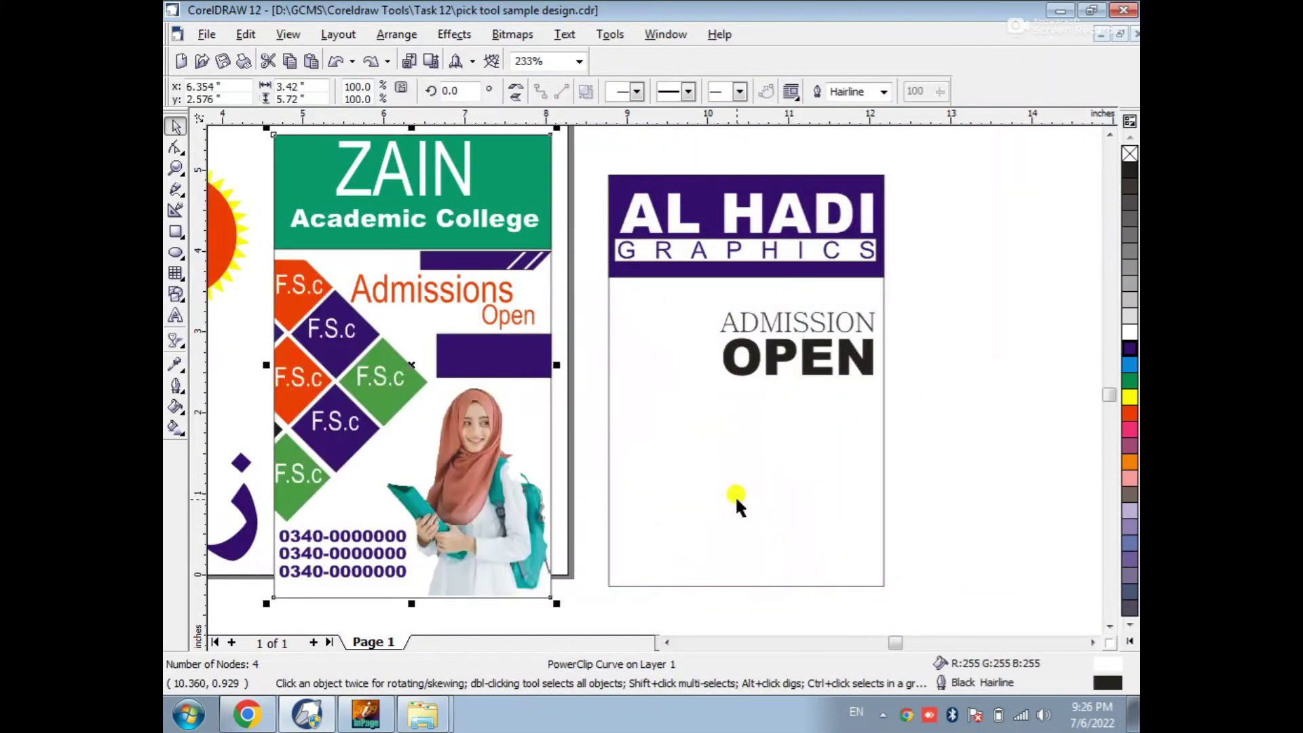
Copy the student photo from the green sample into the lower right of the AL HADI poster, below OPEN
left_click(525, 498, "ctrl")
left_click_drag(465, 506, 507, 506)
key("ctrl+z")
left_click(654, 408, "ctrl")
left_click(907, 441)
key("ctrl+v")
left_click_drag(495, 482, 828, 473)
left_click(947, 455)
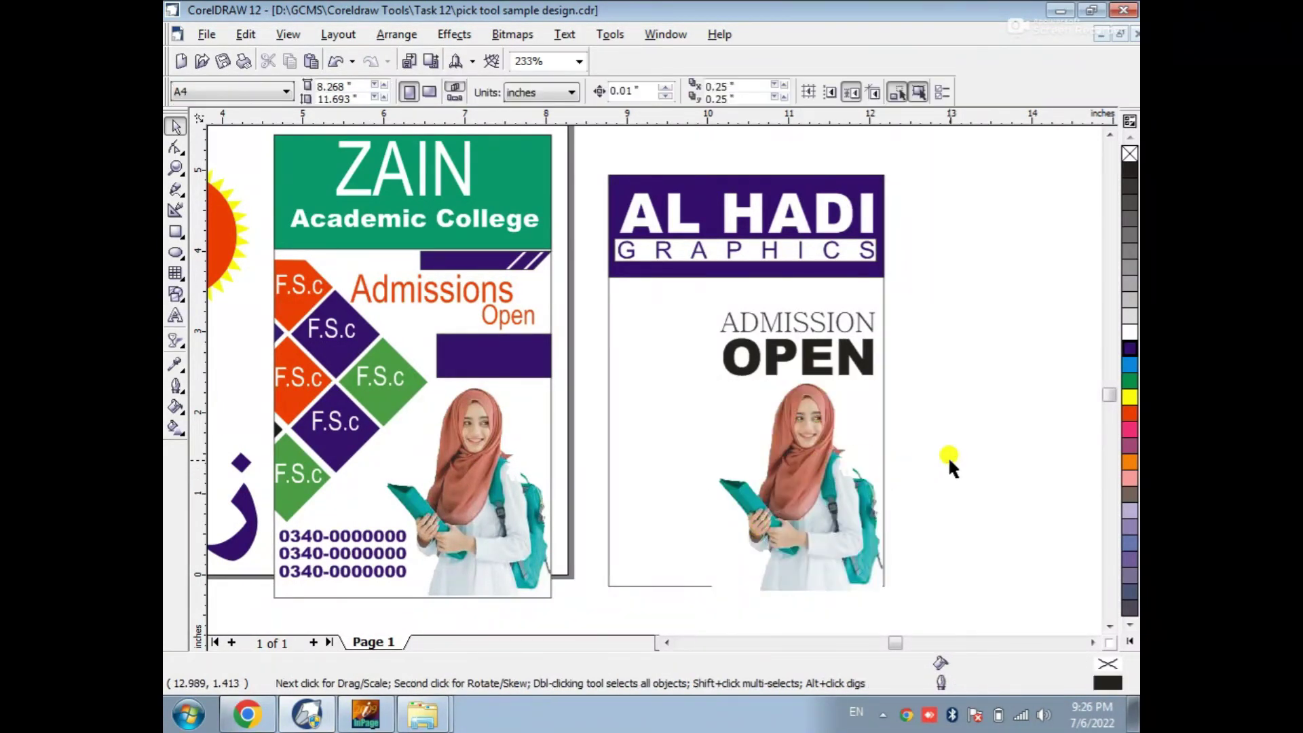
Draw a square about 0.66 inches wide at the AL HADI poster's left side and rotate it 45 degrees
key("F4")
left_click_drag(627, 397, 897, 564)
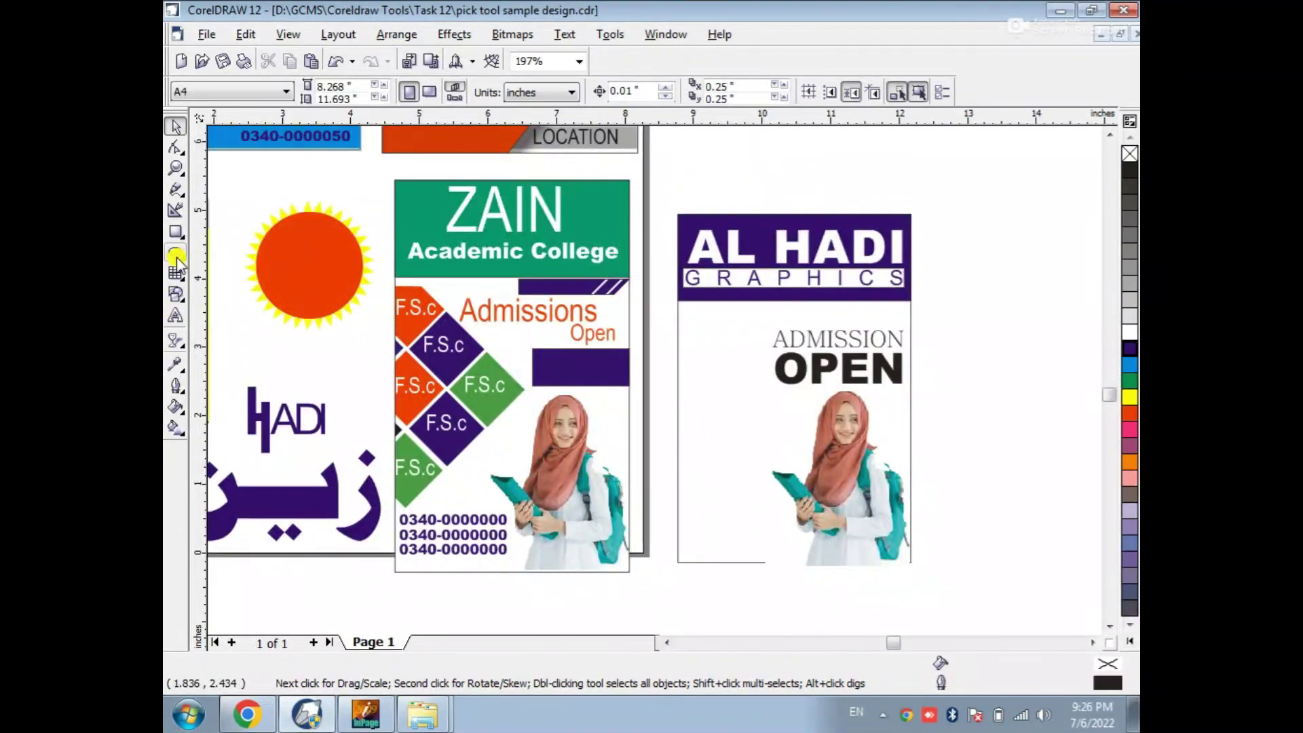
left_click(175, 231)
left_click_drag(694, 382, 739, 427)
key("space")
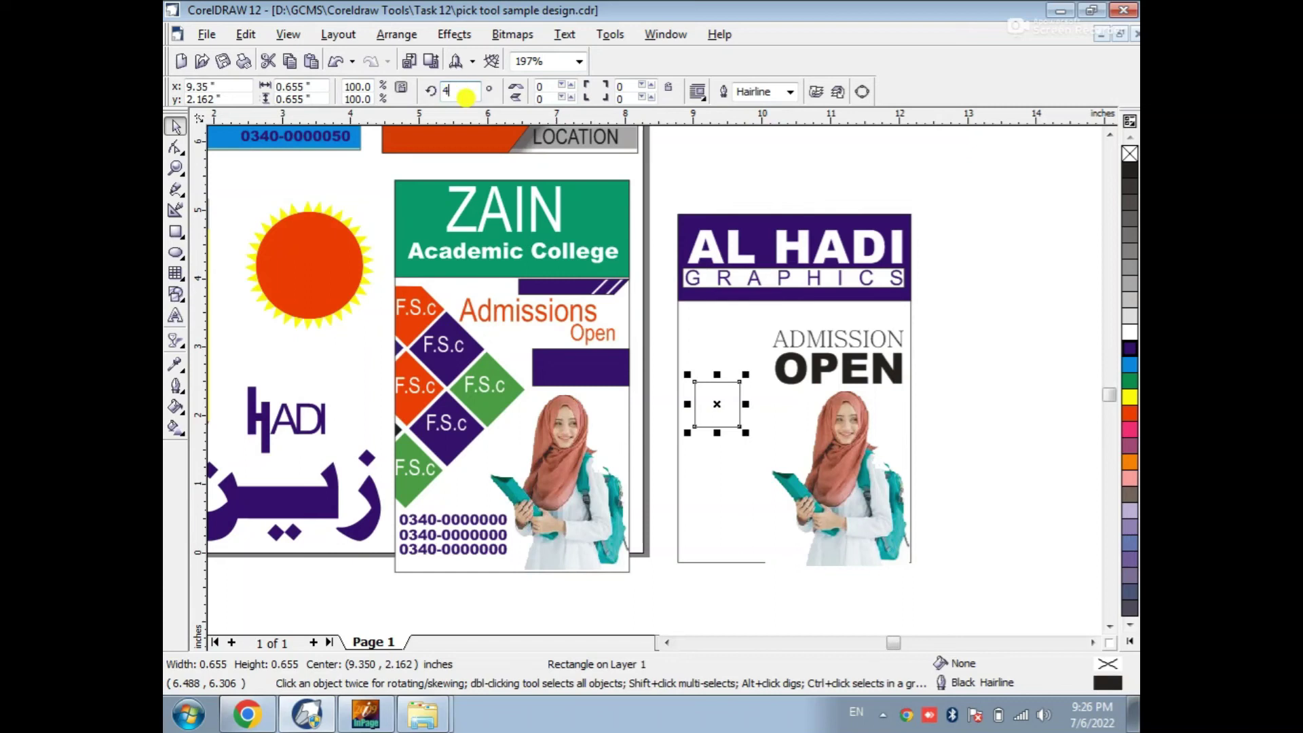
key("Return")
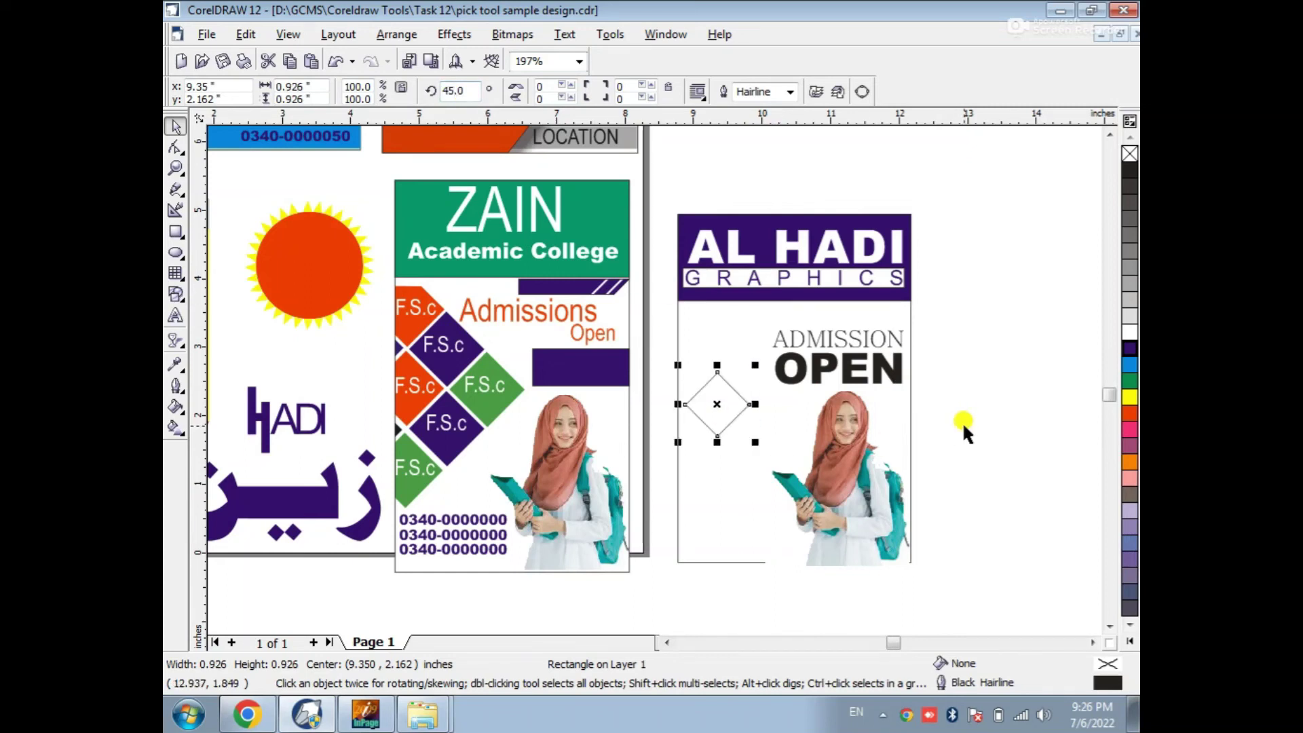
Duplicate the diamond into a staggered lattice of seven along the AL HADI poster's lower left edge
left_click(1005, 407)
left_click_drag(721, 405, 725, 572)
left_click(646, 380)
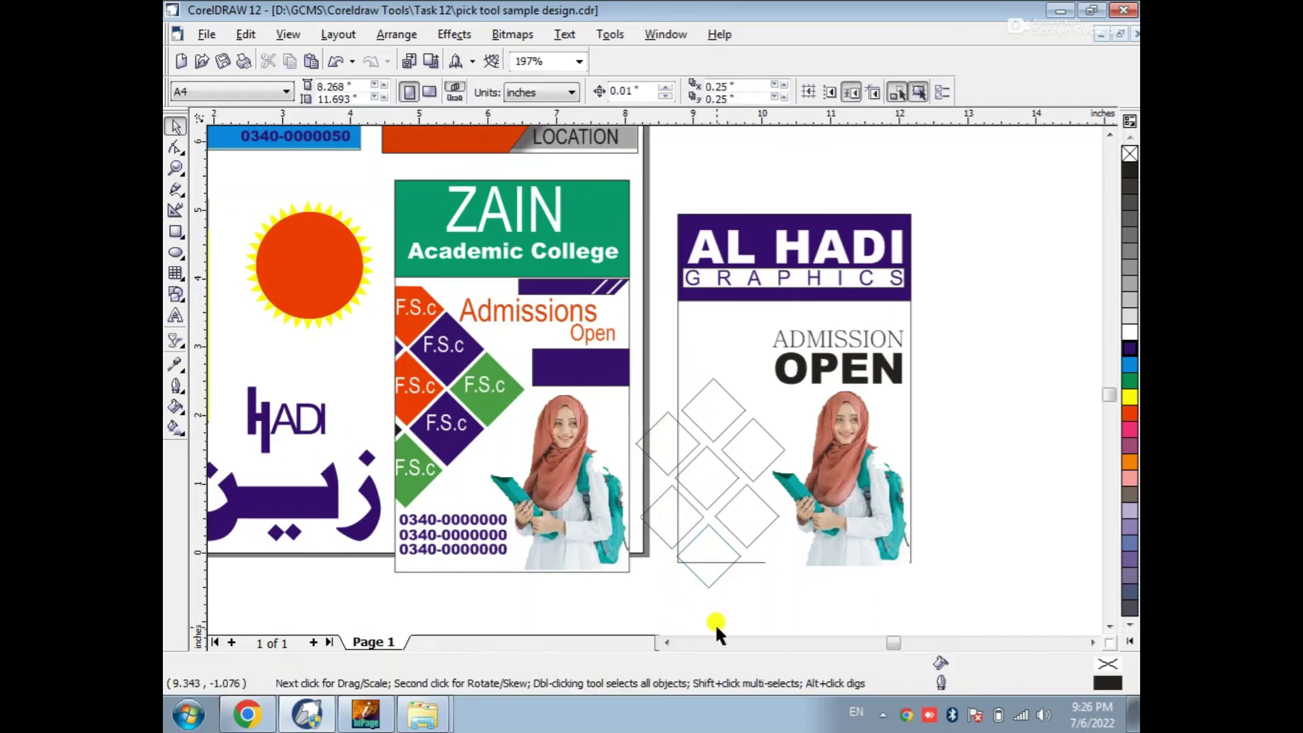
Move the diamonds and the student photo slightly up, and add an eighth diamond beside the photo
left_click_drag(618, 626, 769, 384)
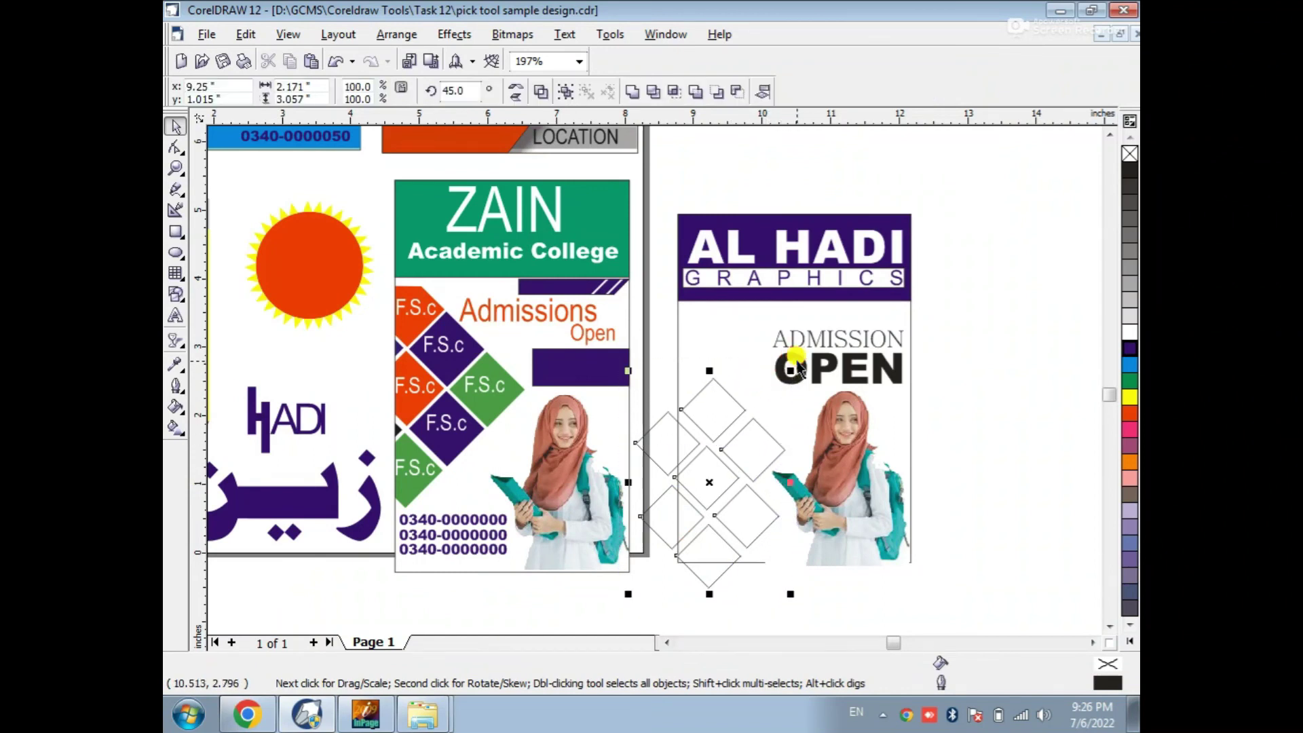
left_click_drag(763, 518, 836, 475)
left_click(876, 492)
left_click(939, 483)
left_click_drag(662, 427, 777, 458)
left_click(958, 447)
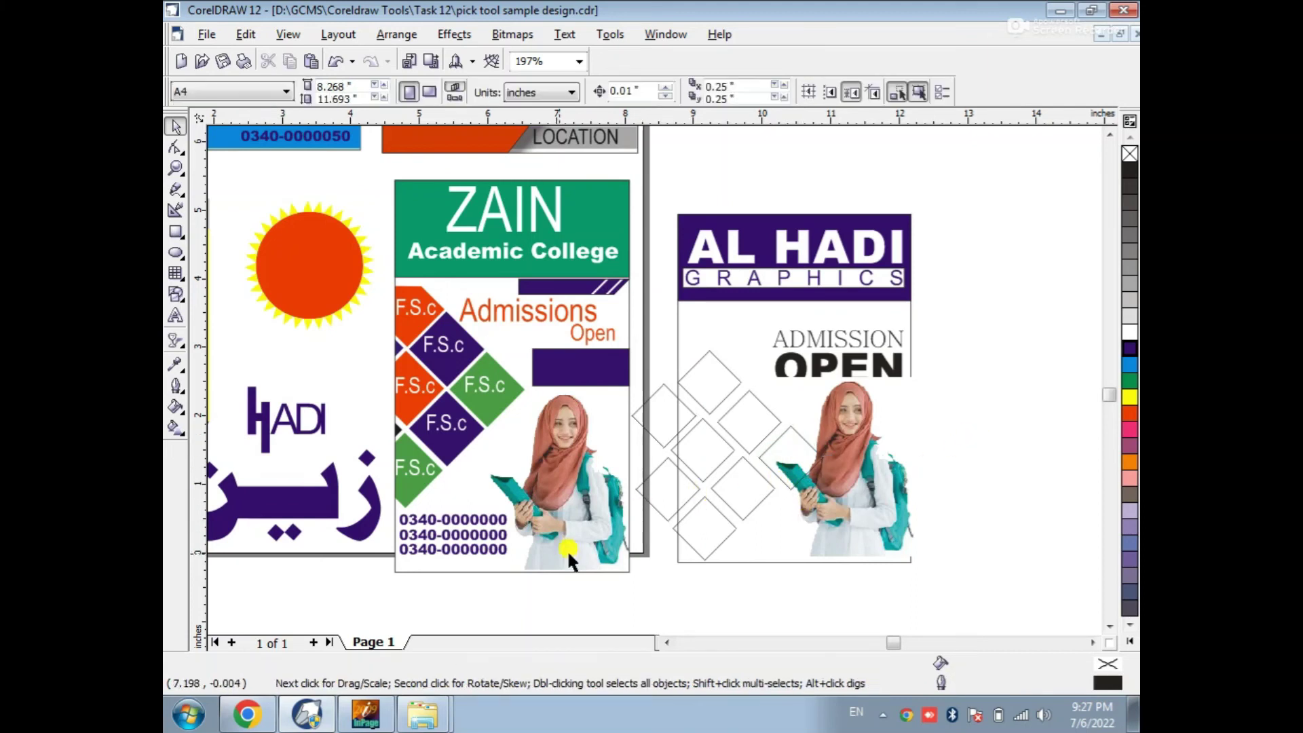
Scale the eight diamonds down together to about 2.32 by 2.55 inches
left_click_drag(623, 577, 829, 345)
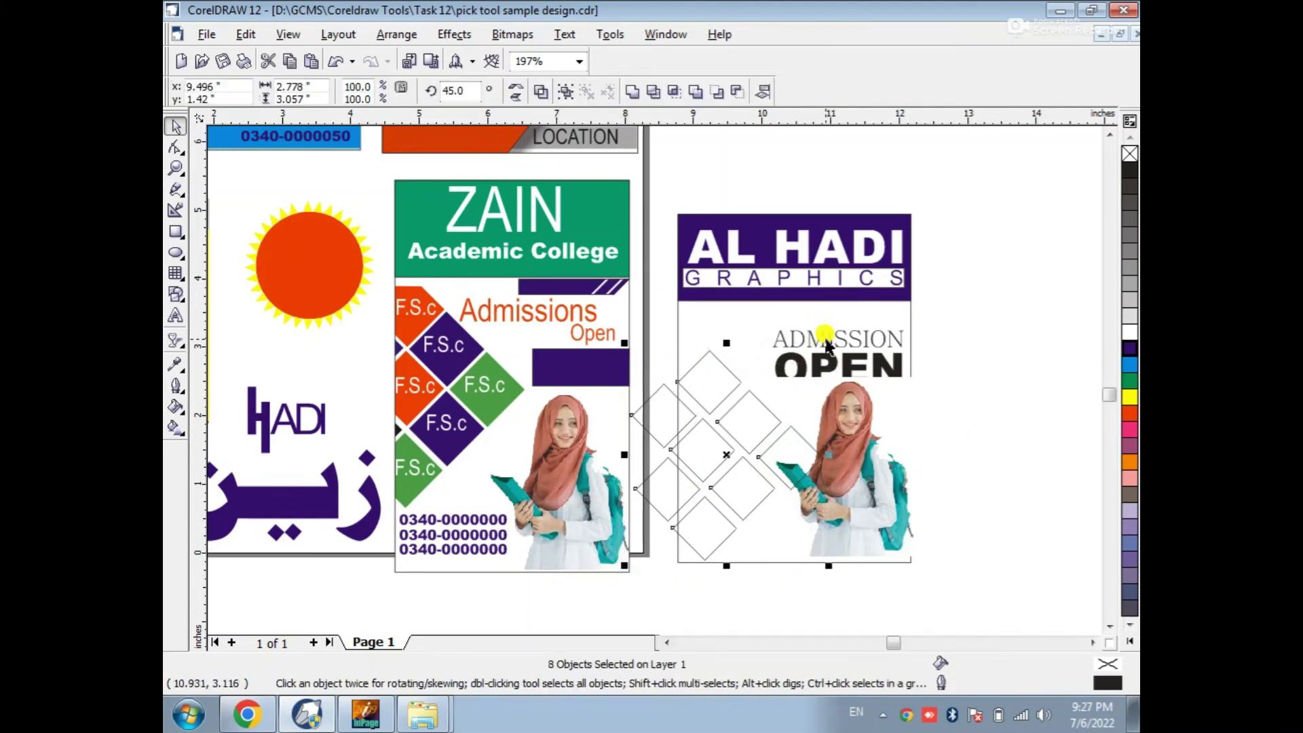
left_click(826, 342)
left_click_drag(543, 594, 754, 448)
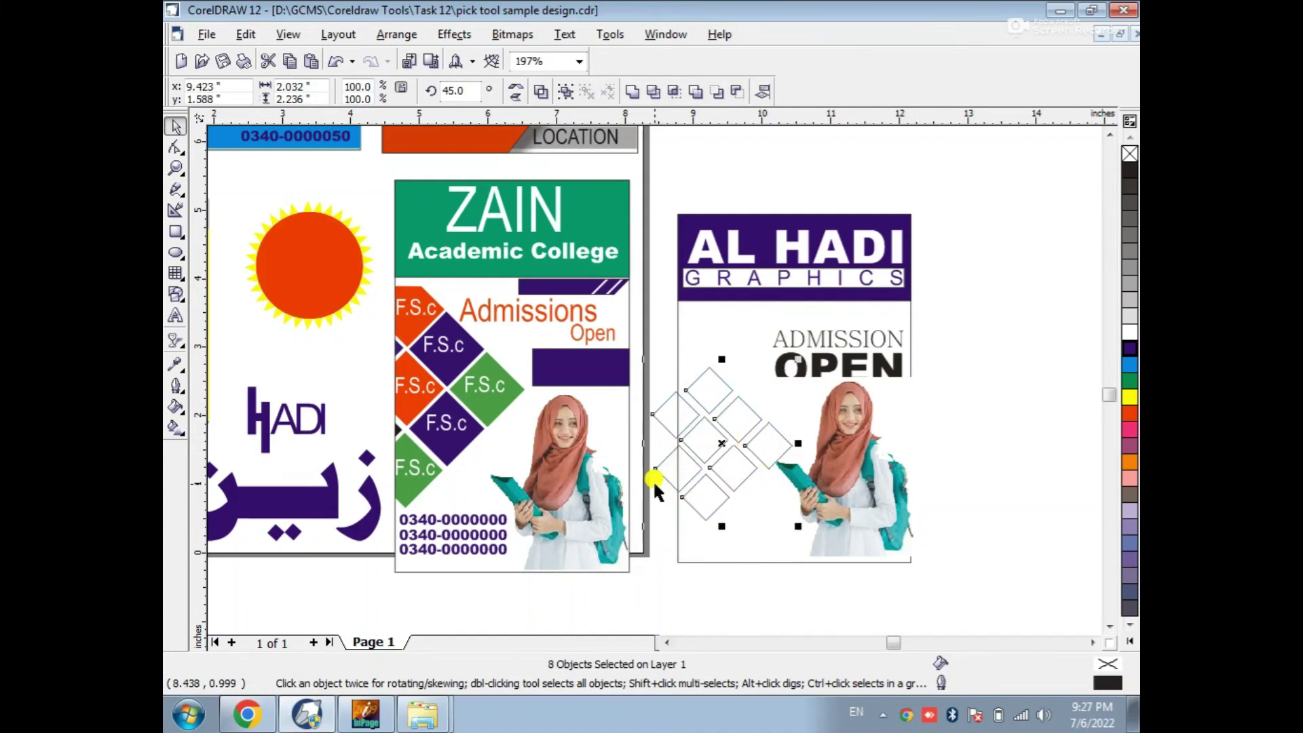
scroll(653, 479, "up", 1)
mouse_move(831, 333)
left_mouse_down()
mouse_move(828, 306)
mouse_move(845, 319)
left_mouse_up()
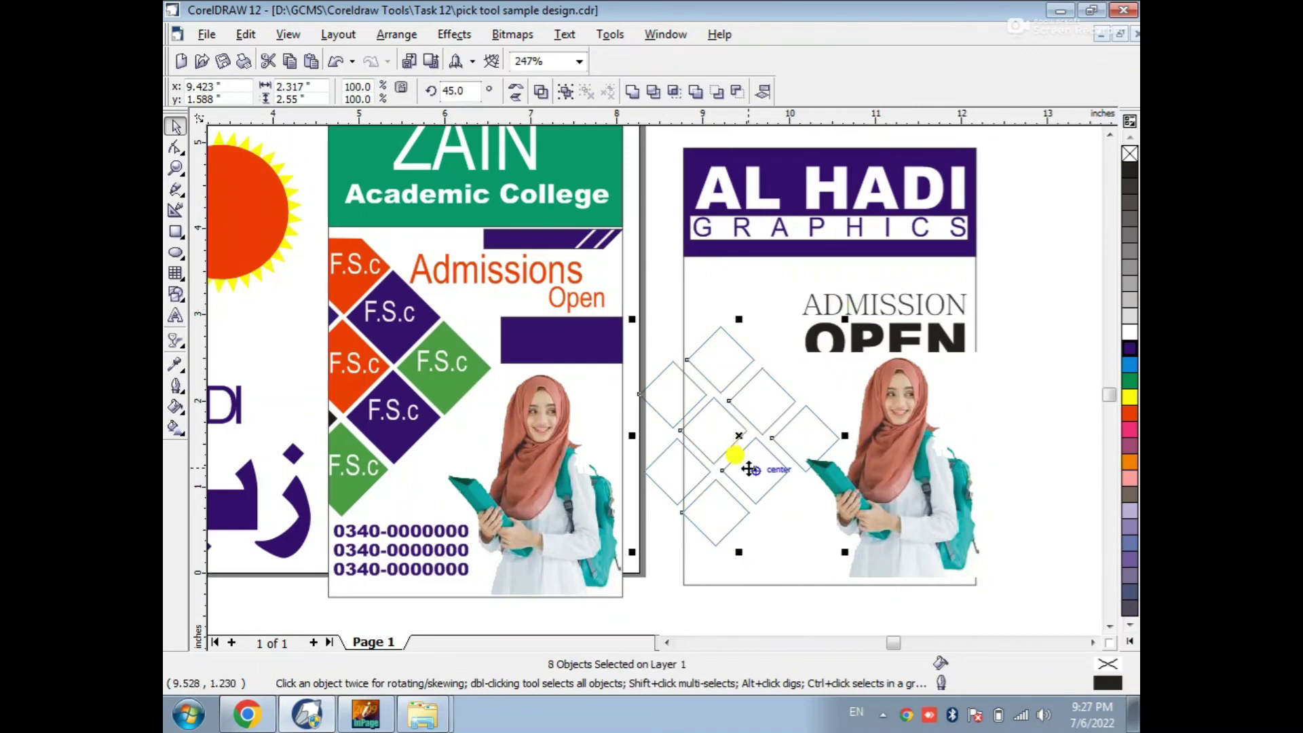
Group the eight diamonds and place the group inside the AL HADI poster frame with PowerClip
key("ctrl+g")
left_click(399, 35)
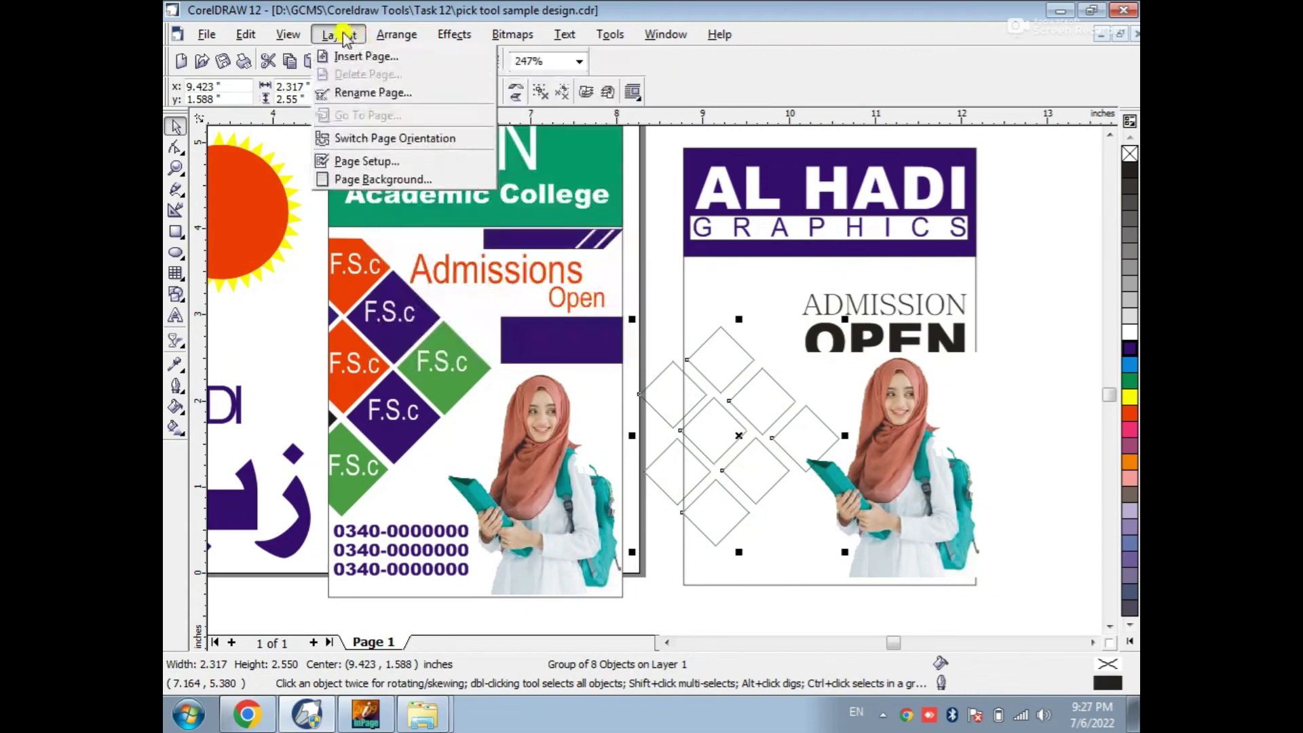
mouse_move(454, 35)
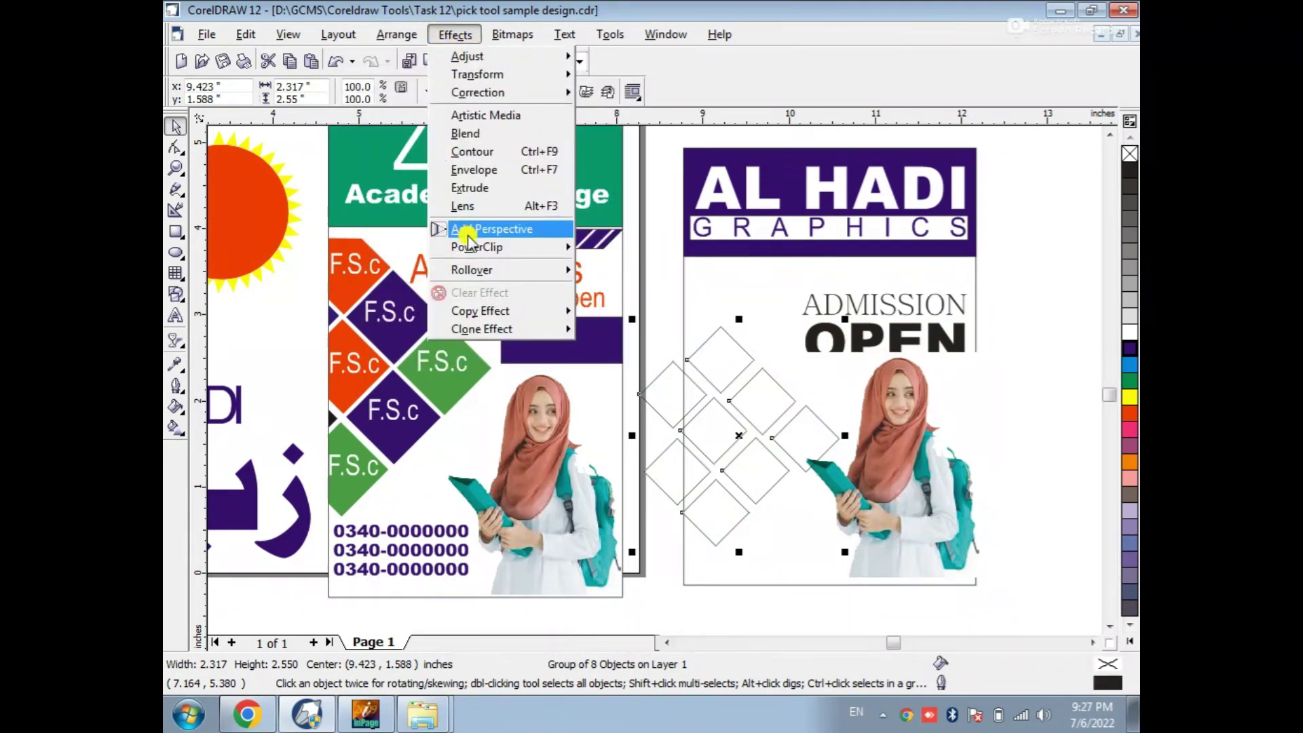
mouse_move(474, 247)
left_click(606, 251)
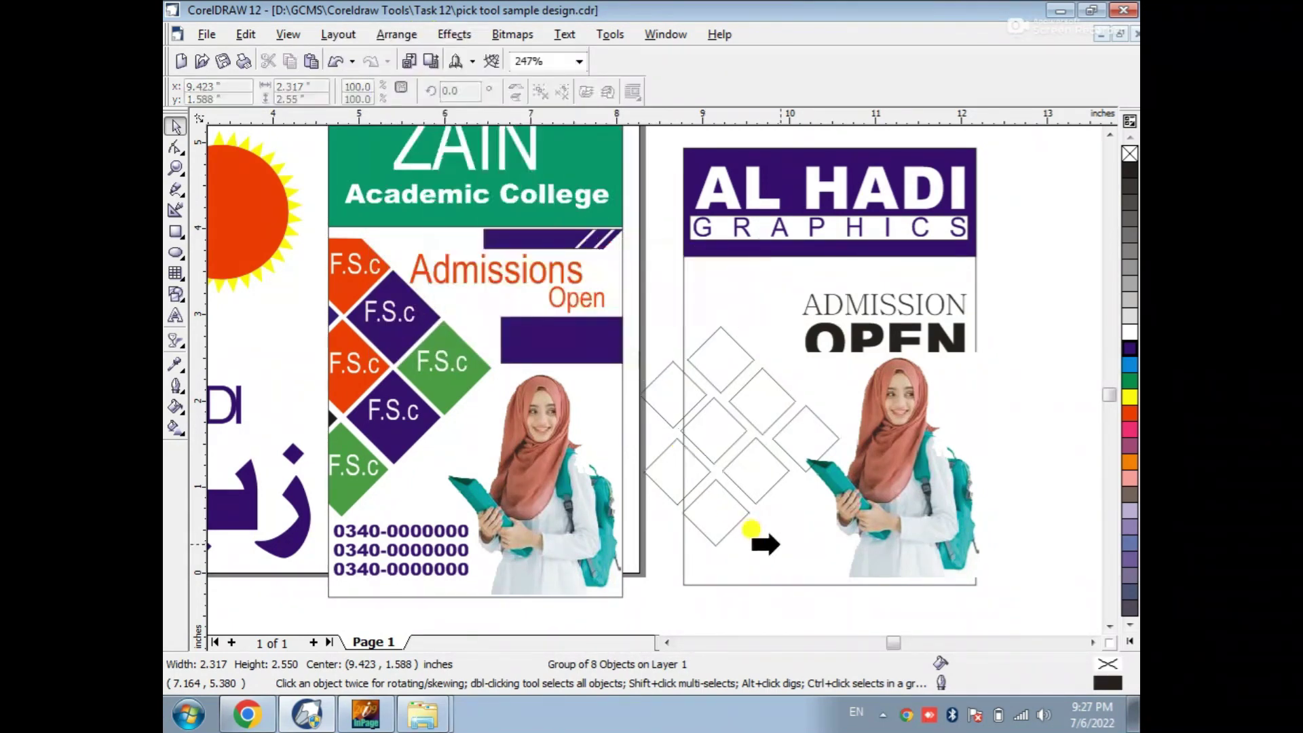
left_click(775, 566)
Edit the PowerClip contents to position the diamond group across the poster's left edge, and finish editing
left_click(727, 531, "ctrl")
left_click(792, 352)
left_click_drag(802, 361, 719, 371)
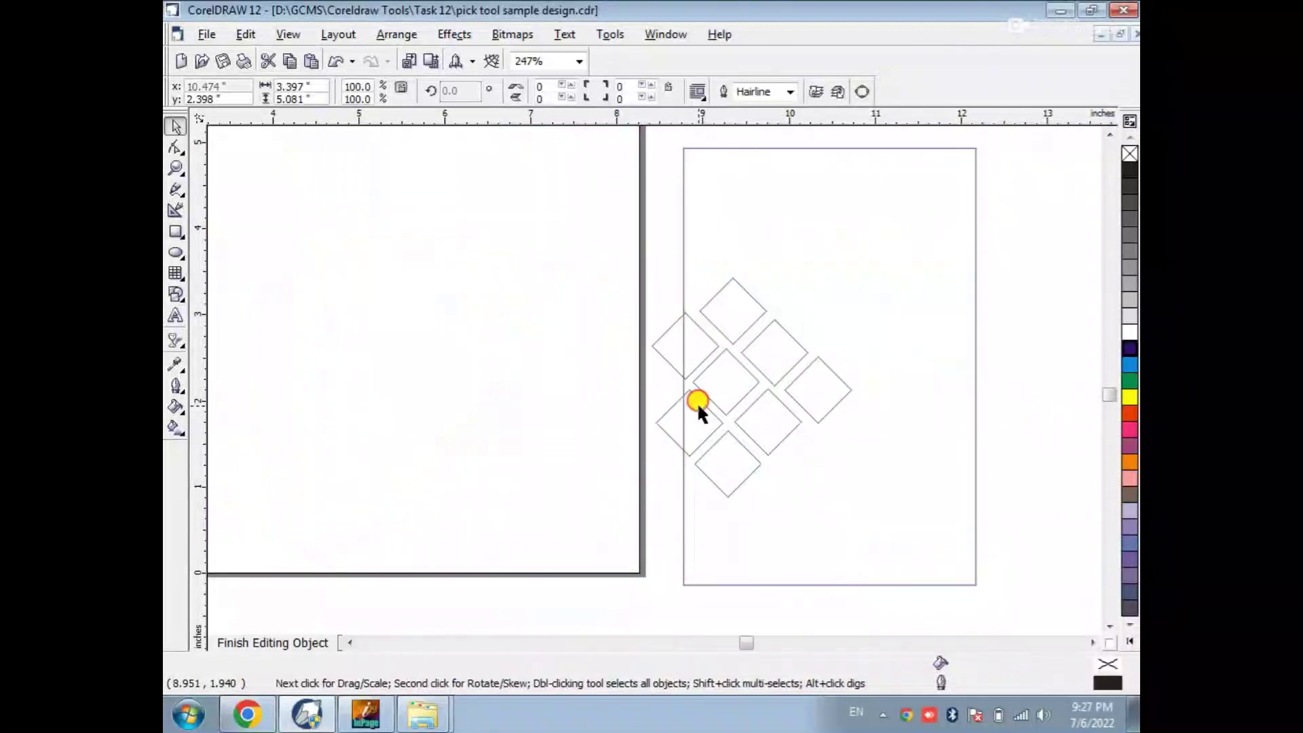
left_click(698, 402)
left_click(719, 396)
left_click_drag(766, 397, 757, 403)
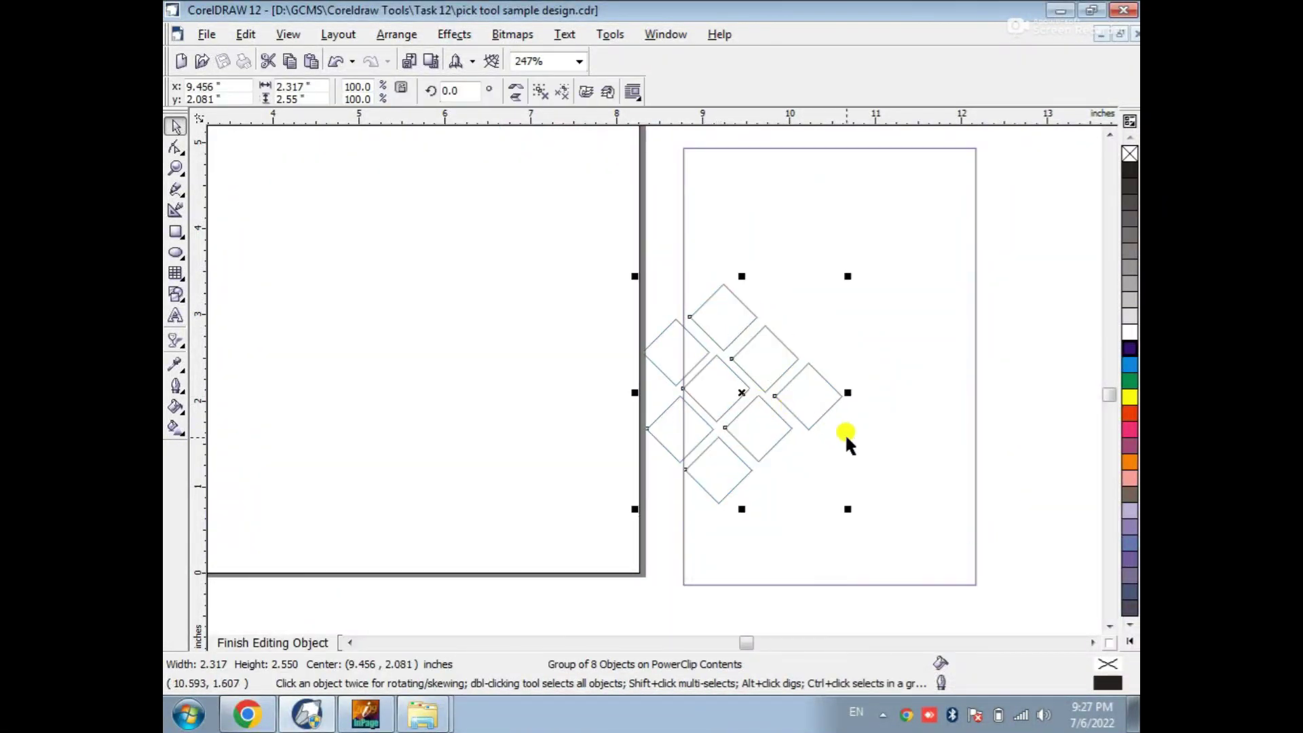
left_click(883, 452, "ctrl")
left_click(971, 460)
Place the student photo inside the AL HADI poster frame with PowerClip and shift it down onto the frame's lower edge within the contents
right_click(967, 458)
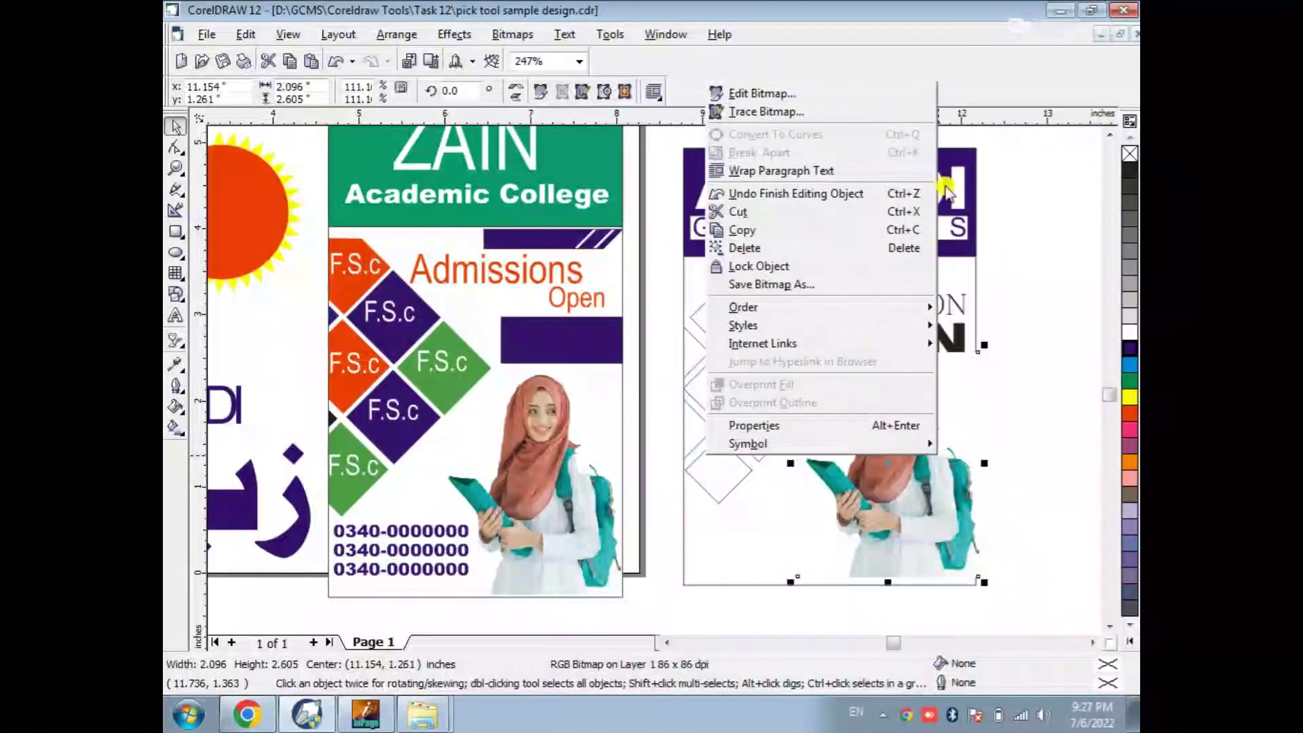
left_click(745, 231)
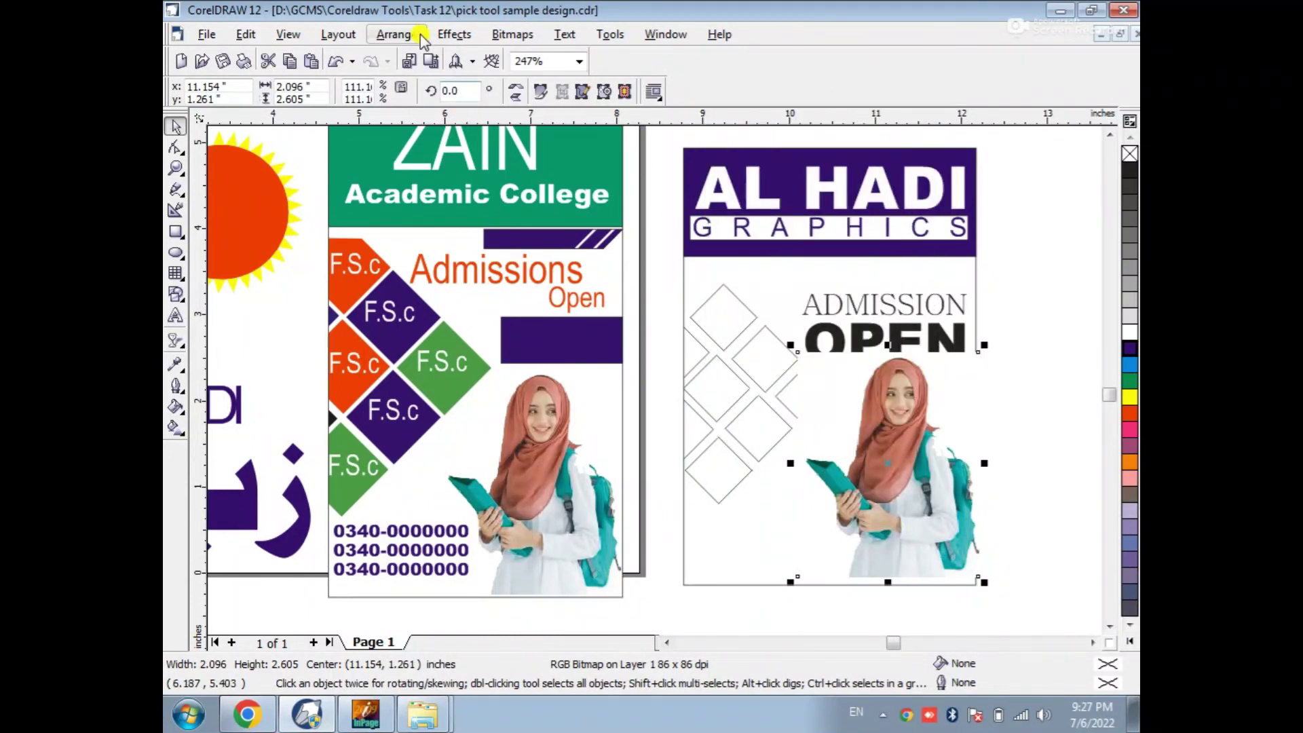
left_click(454, 34)
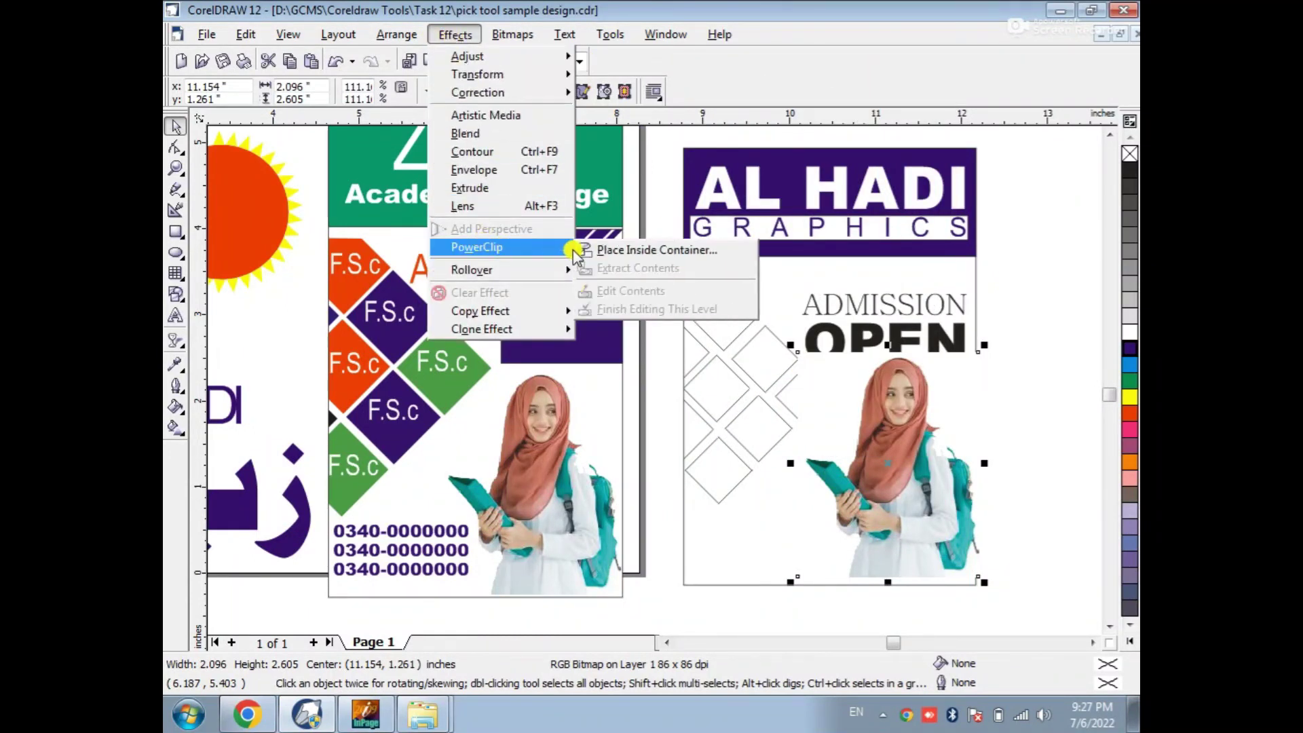
left_click(611, 250)
left_click(730, 519)
left_click_drag(890, 397, 890, 466)
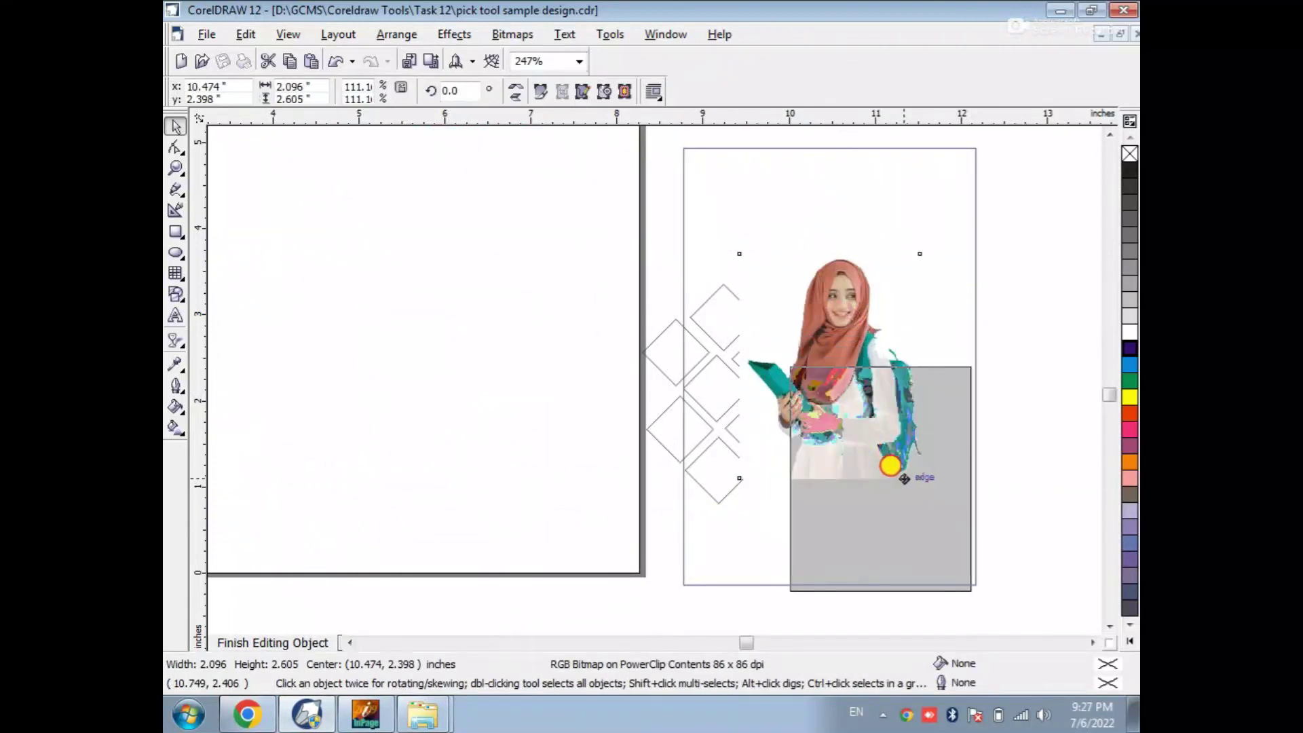
Ungroup the eight diamonds and fill the one nearest the photo green, the topmost one dark purple and the central one yellow
left_click(688, 362)
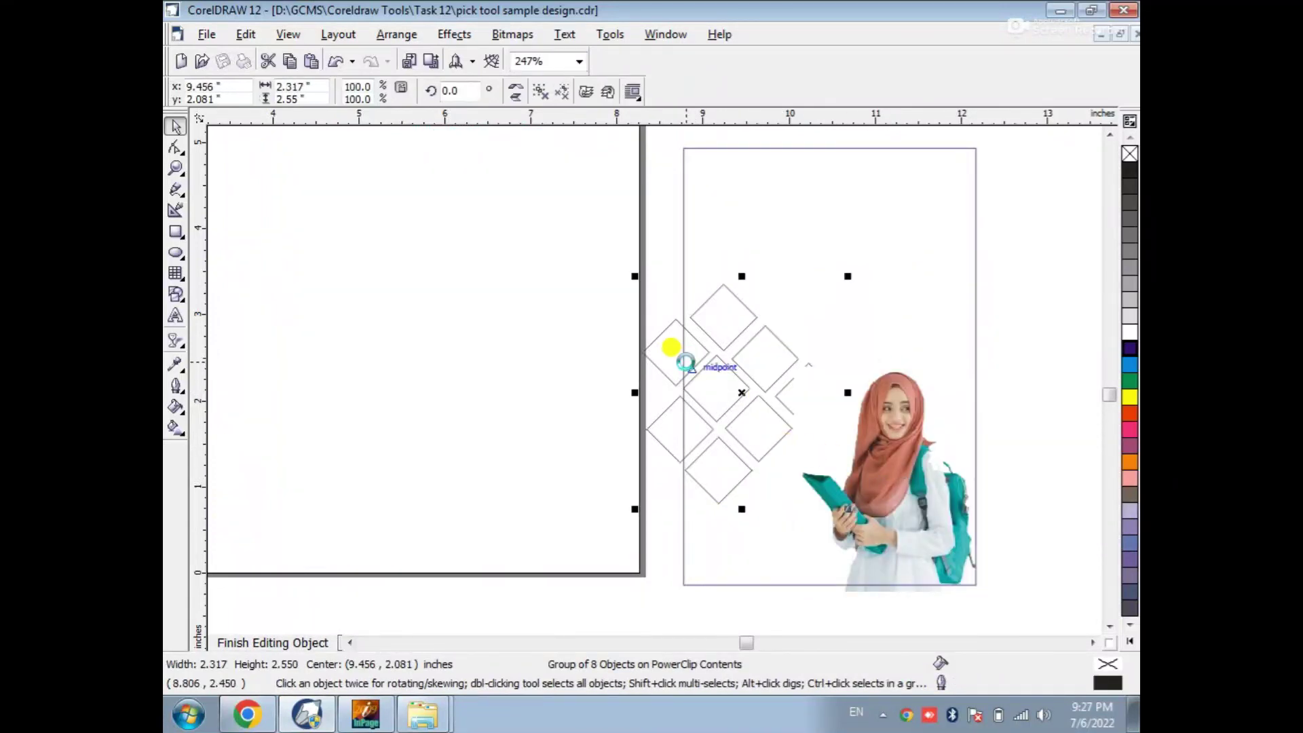
left_click(684, 356)
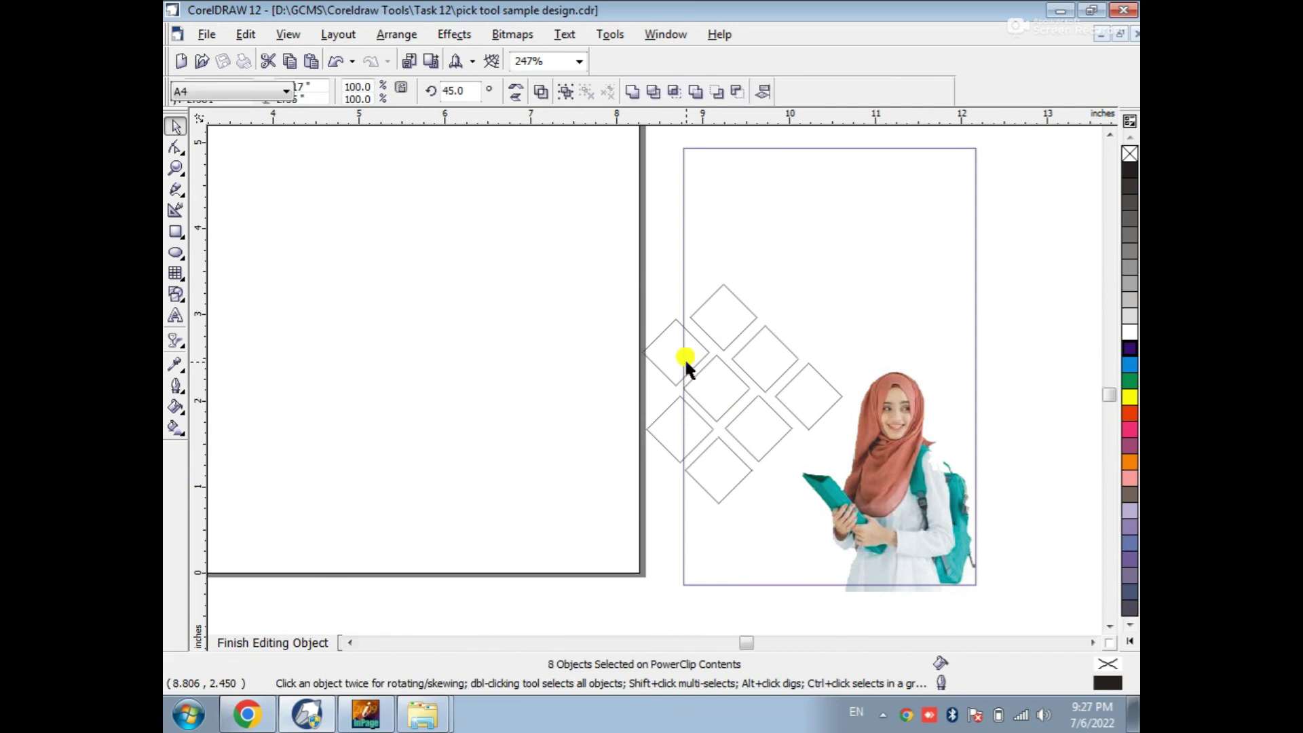
left_click(837, 392, "ctrl")
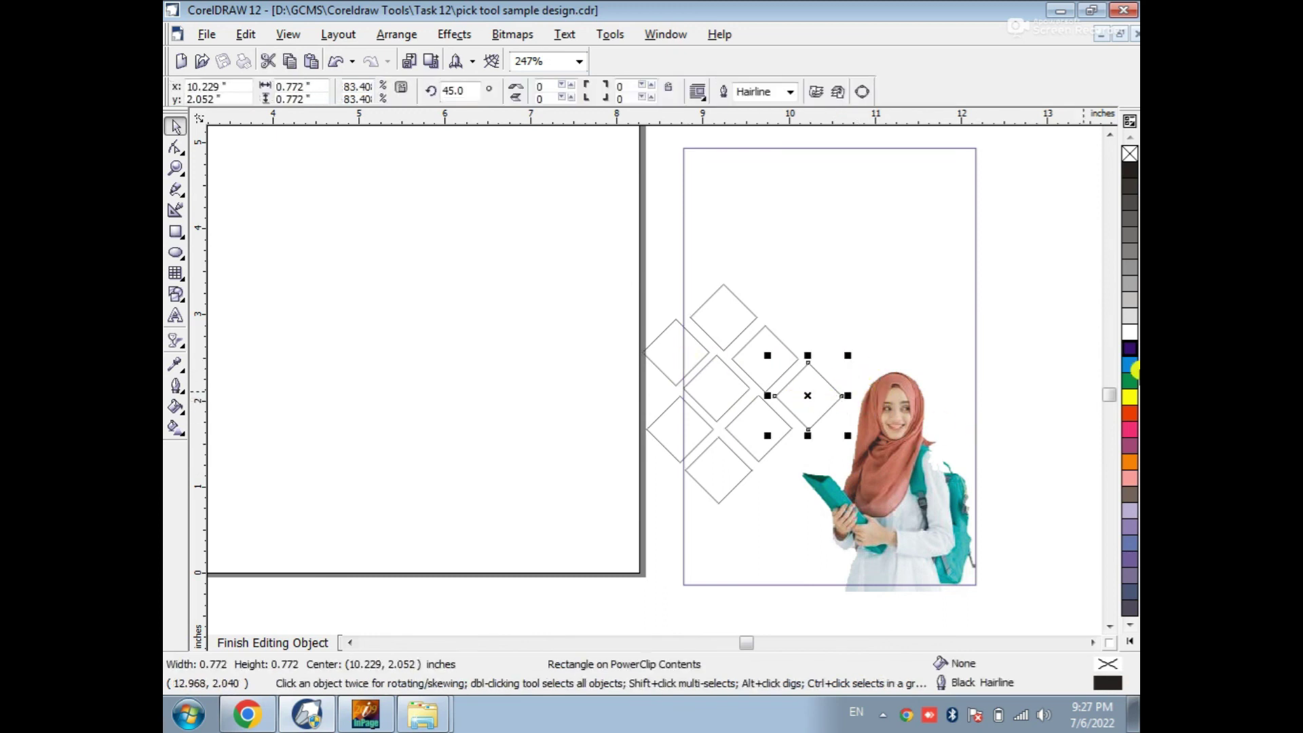
left_click(1130, 384)
left_click(717, 314, "ctrl")
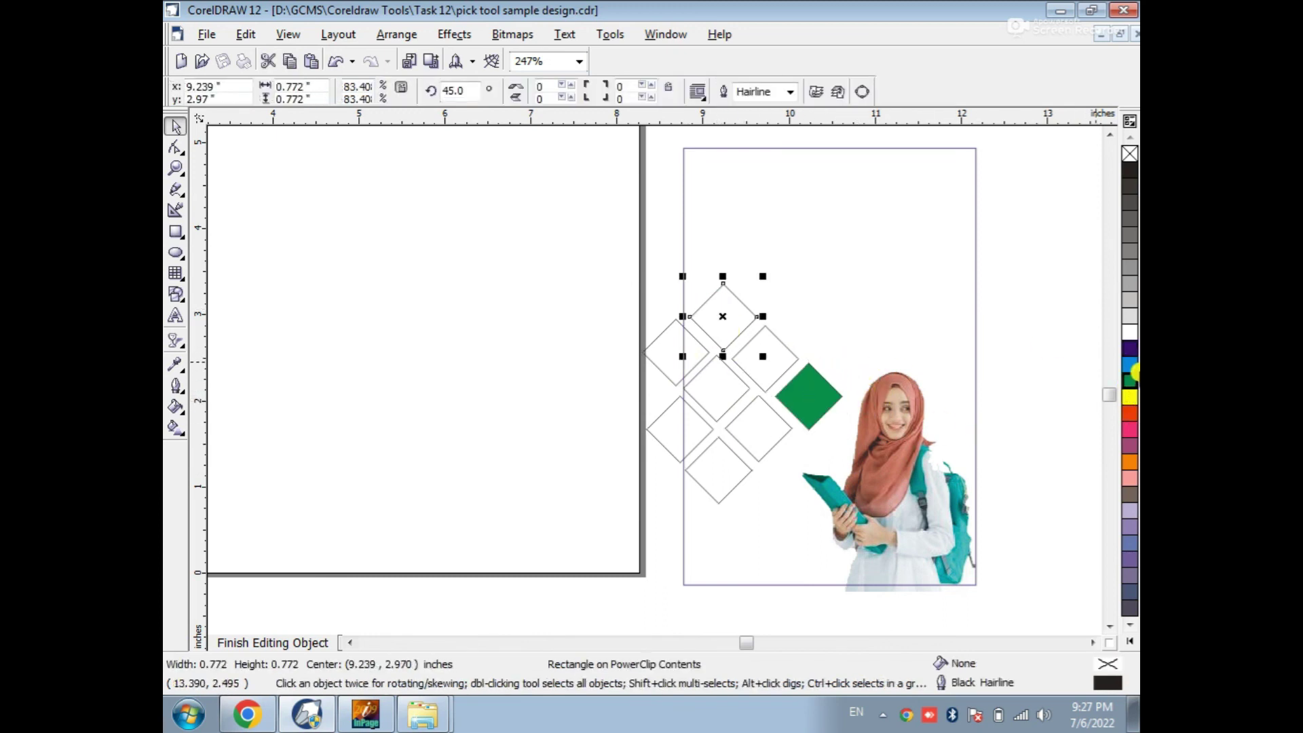
left_click(1130, 348)
left_click(724, 389)
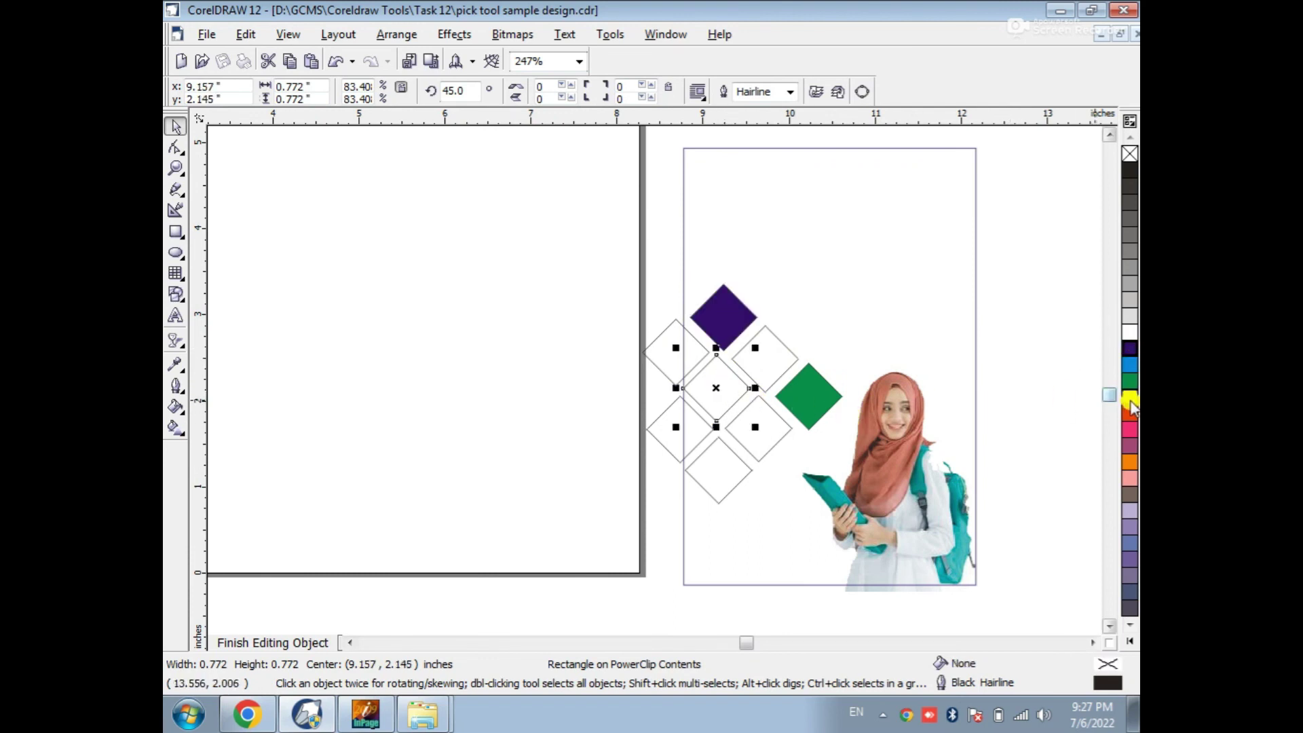
left_click(1130, 397)
Fill the lowest diamond green, the one between the purple and green diamonds cyan, and the one below it red
left_click(725, 482)
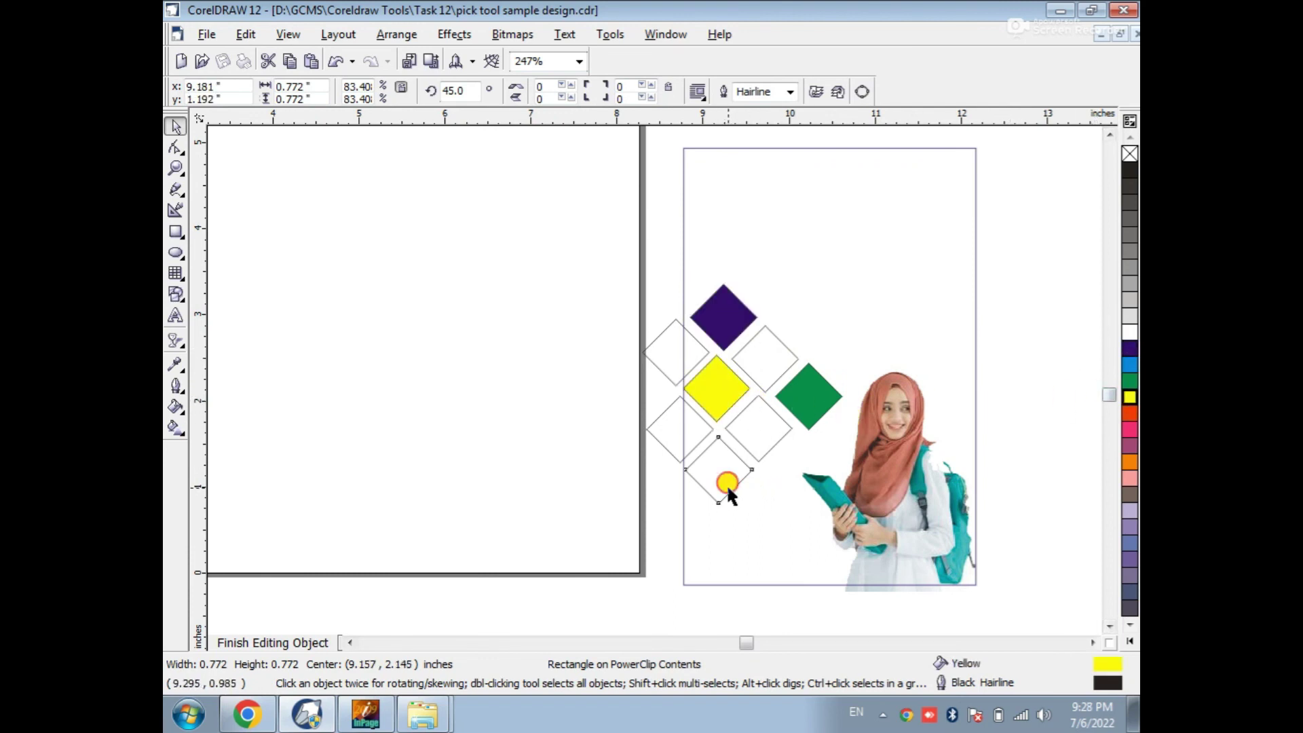
left_click(1130, 381)
left_click(780, 343)
left_click(1130, 364)
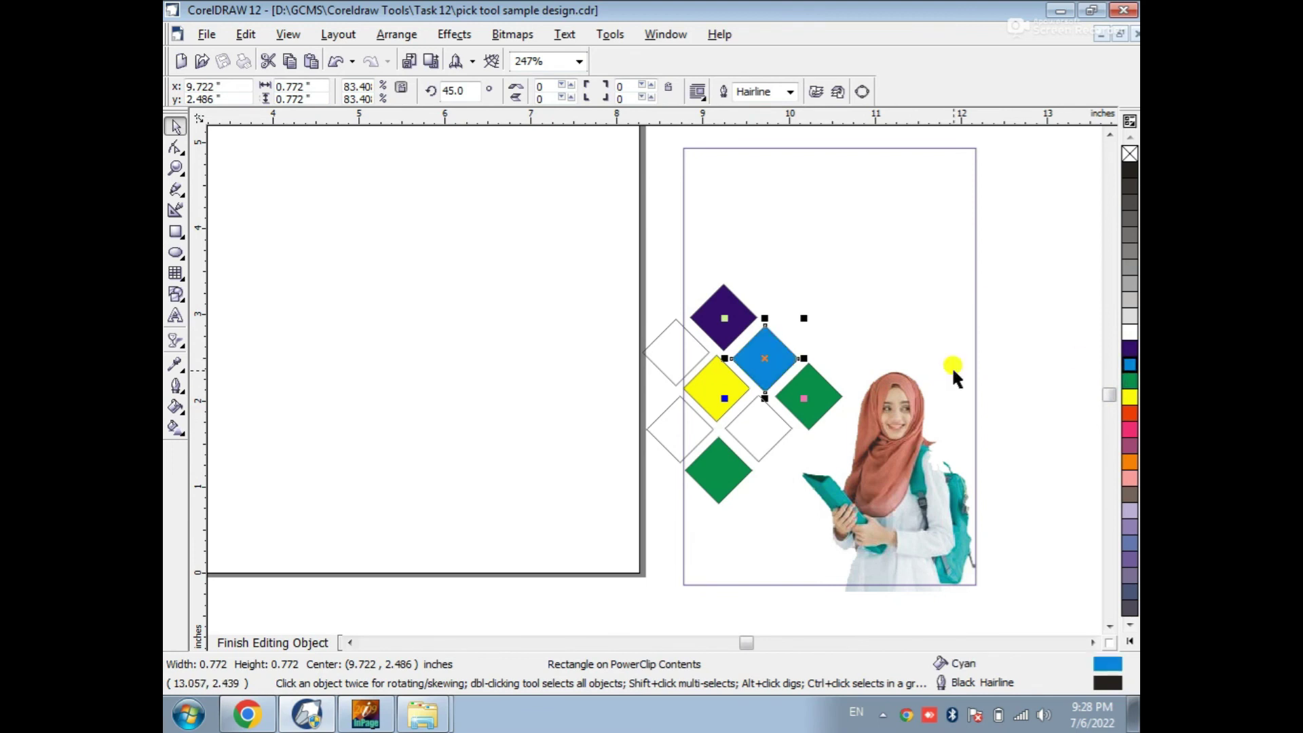
left_click(787, 433)
left_click(1128, 414)
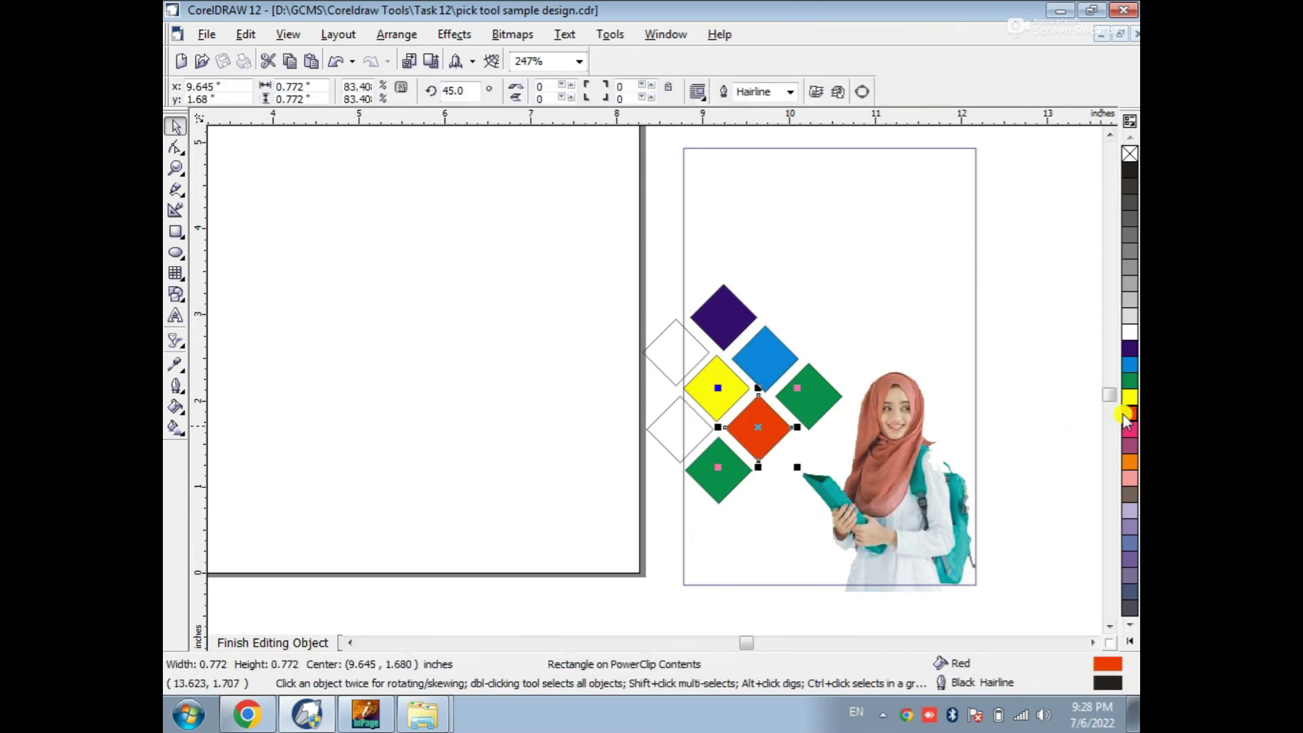
Fill the upper diamond crossing the poster's left edge pink and the lower one red, and finish editing the PowerClip contents
left_click(671, 359)
left_click(1126, 478)
left_click(672, 424)
left_click(1129, 416)
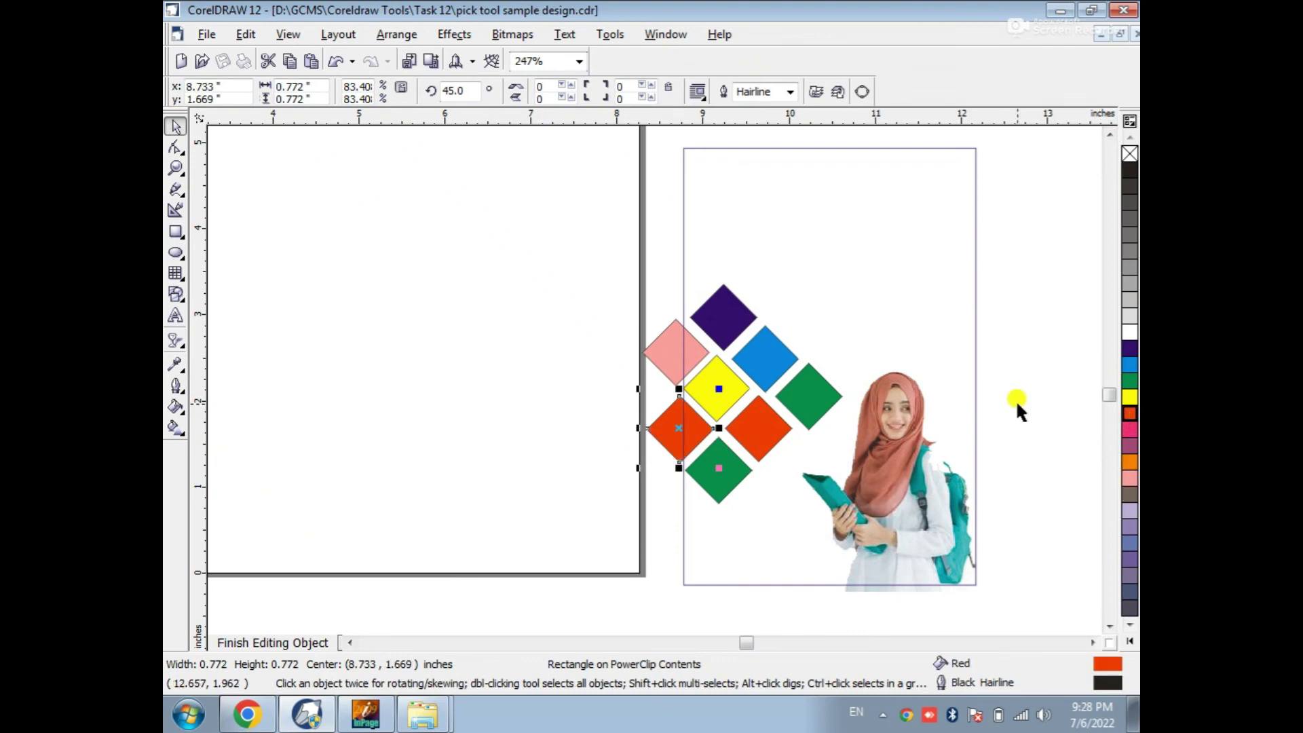
left_click(1040, 401, "ctrl")
Edit the PowerClip contents to move the green diamond beside the photo about 0.07 inches left, finish editing and deselect the poster
scroll(855, 416, "up", 4)
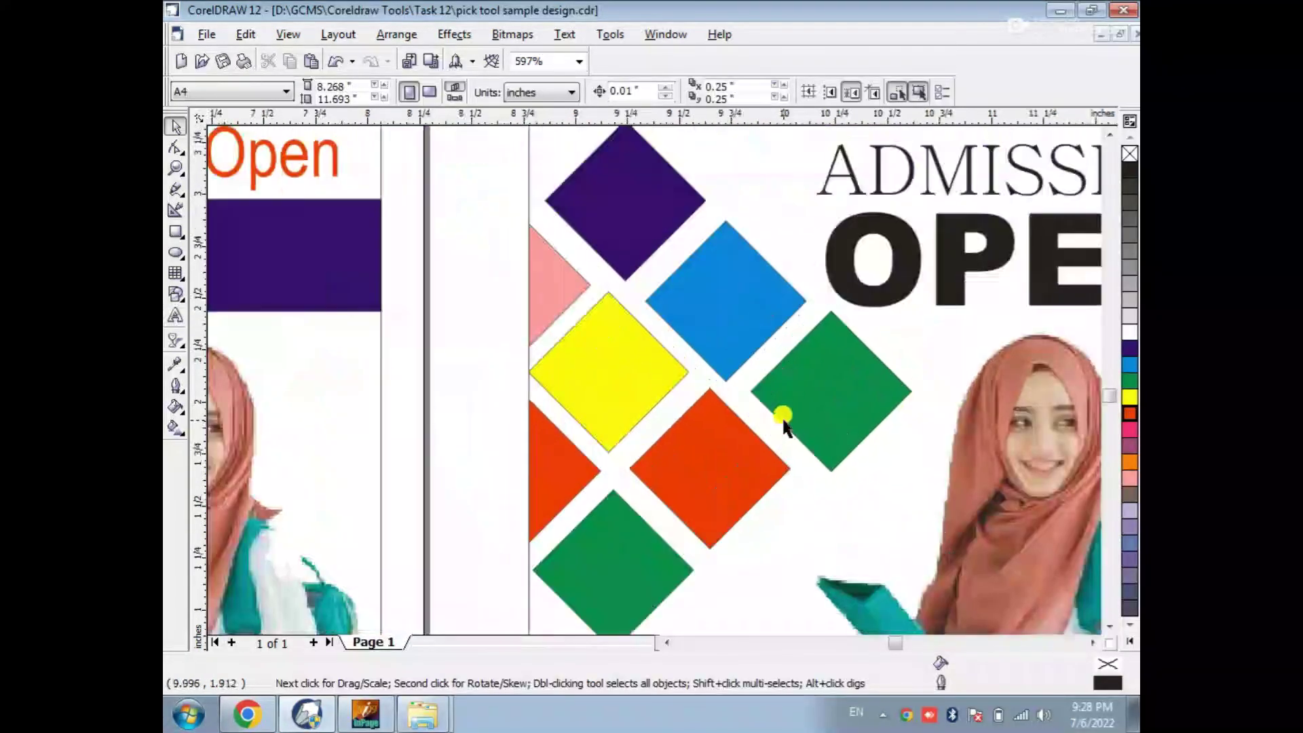
left_click(798, 392)
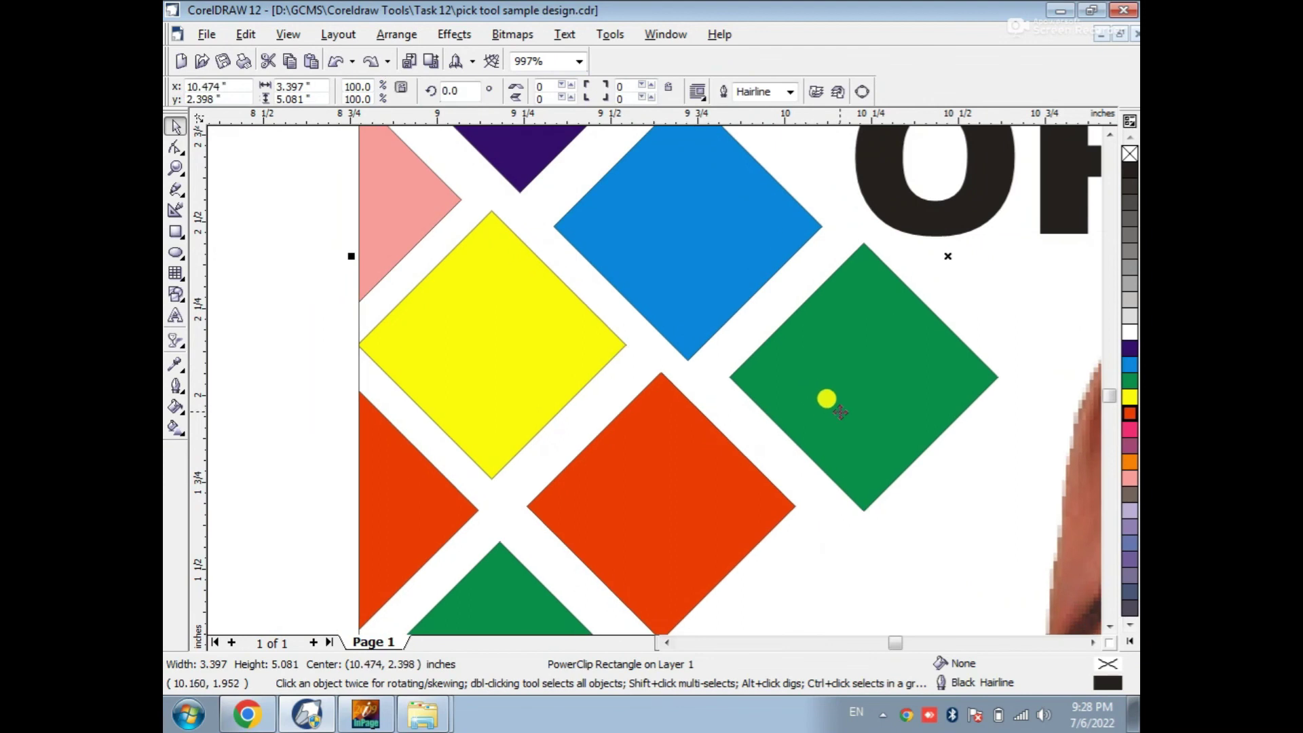
left_click(826, 396, "ctrl")
left_click_drag(834, 399, 812, 402)
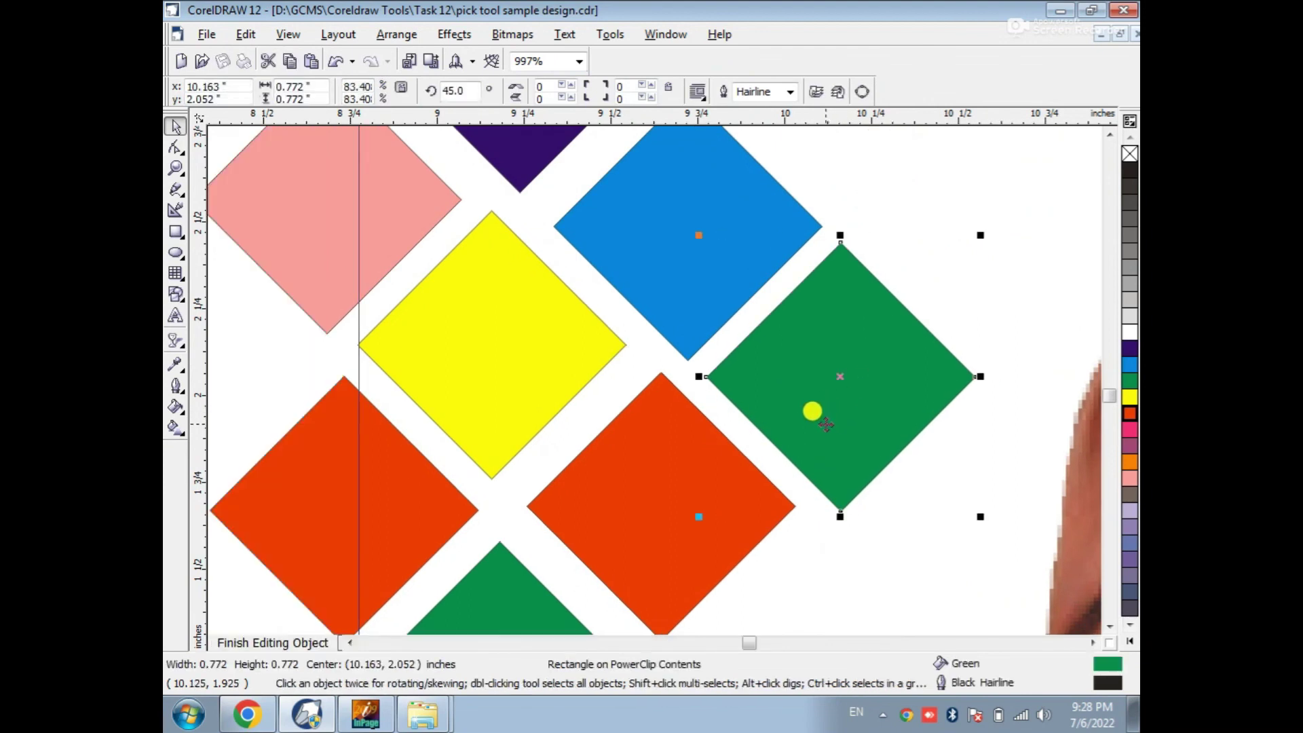
scroll(801, 414, "down", 4)
left_click(620, 380, "ctrl")
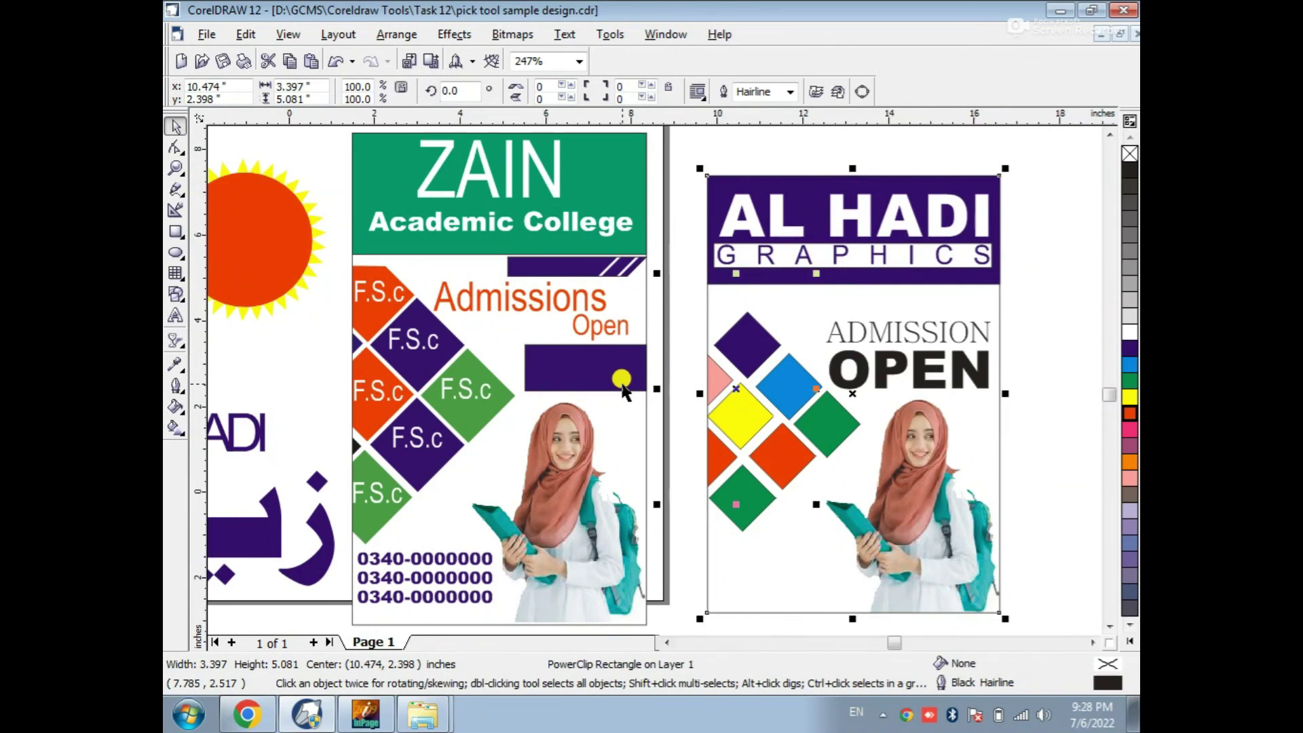
scroll(622, 384, "down", 2)
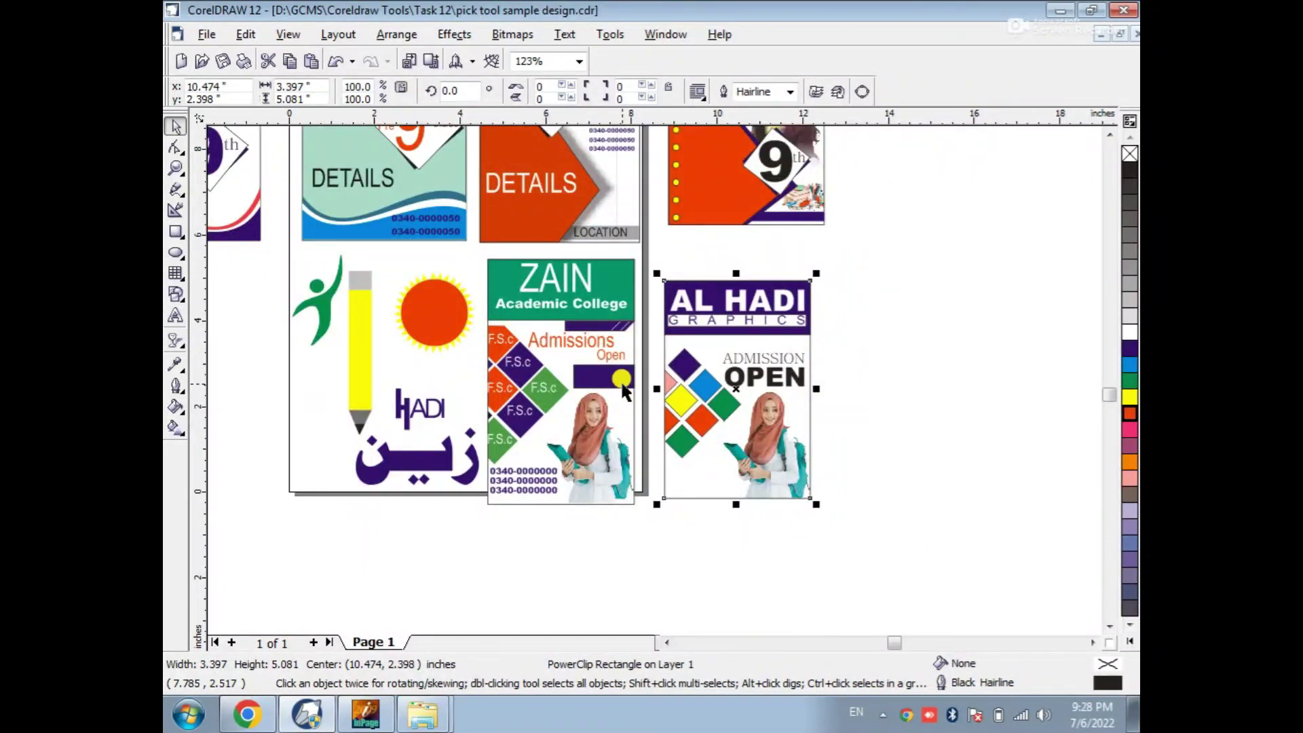
key("Escape")
key("F4")
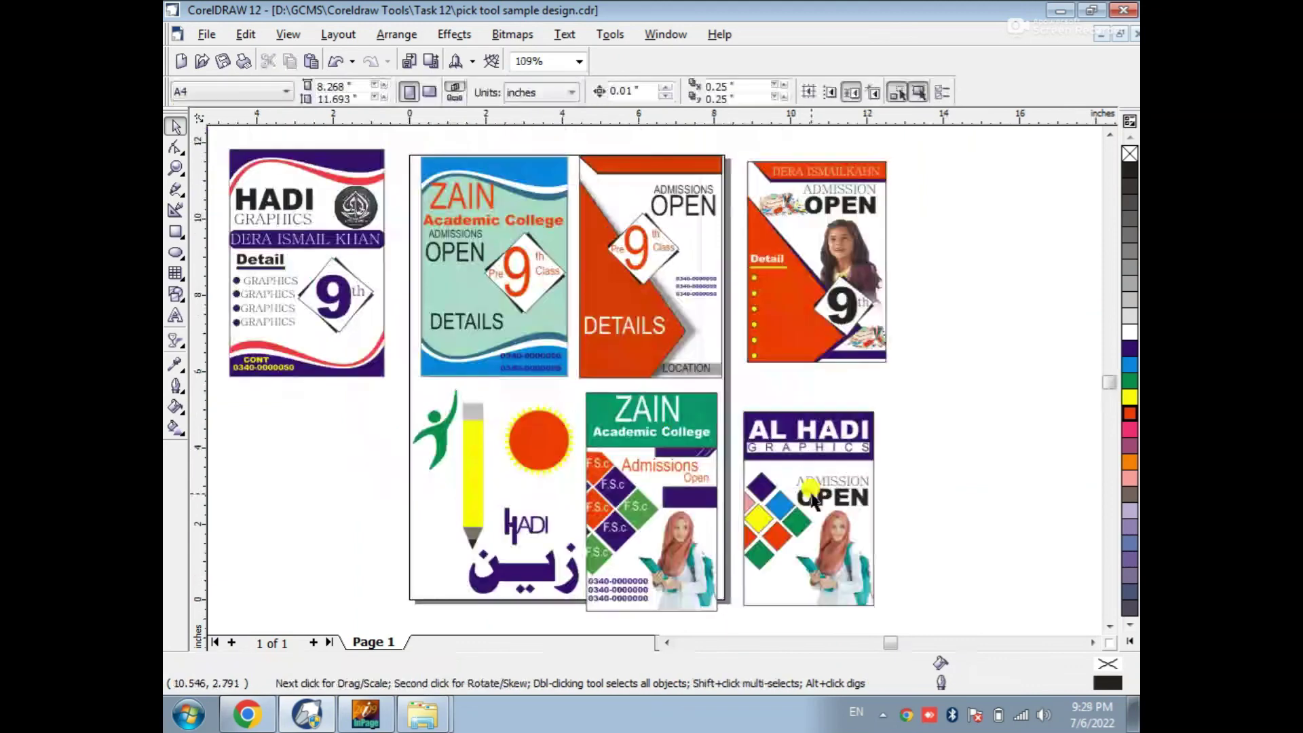